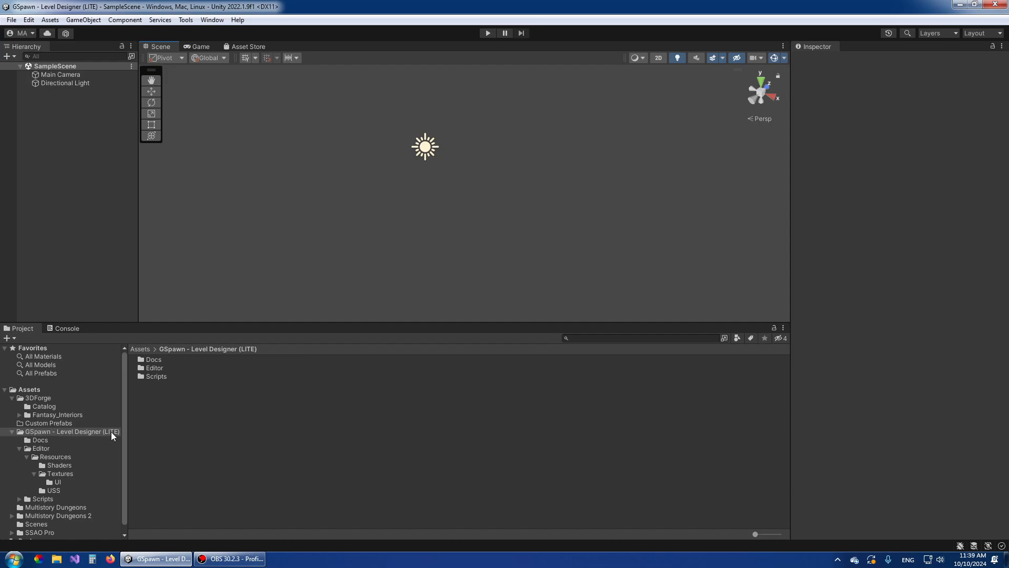
- Initialize GSpawn (LITE) in the sample scene
left_click(68, 434)
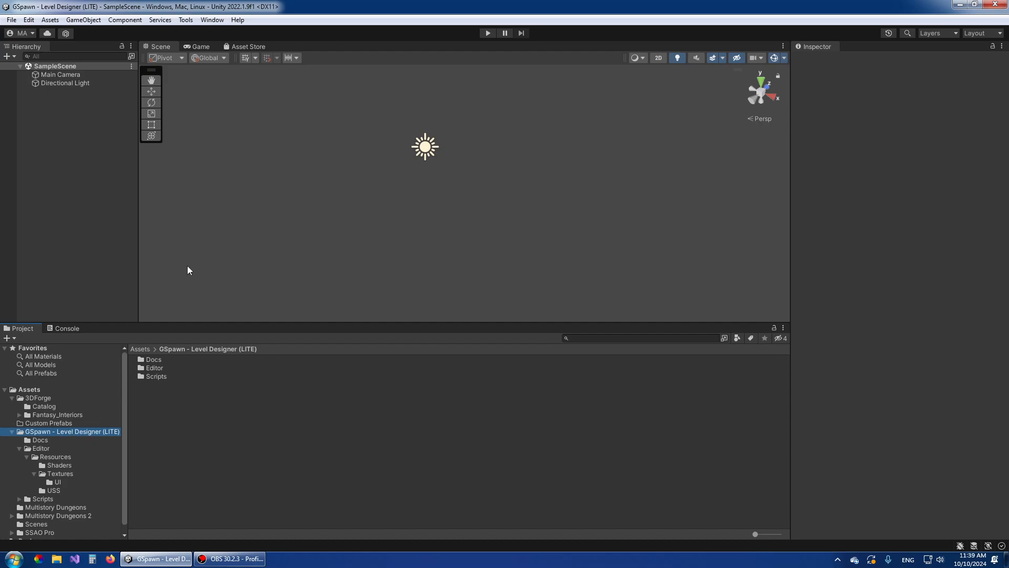
left_click(186, 19)
mouse_move(228, 35)
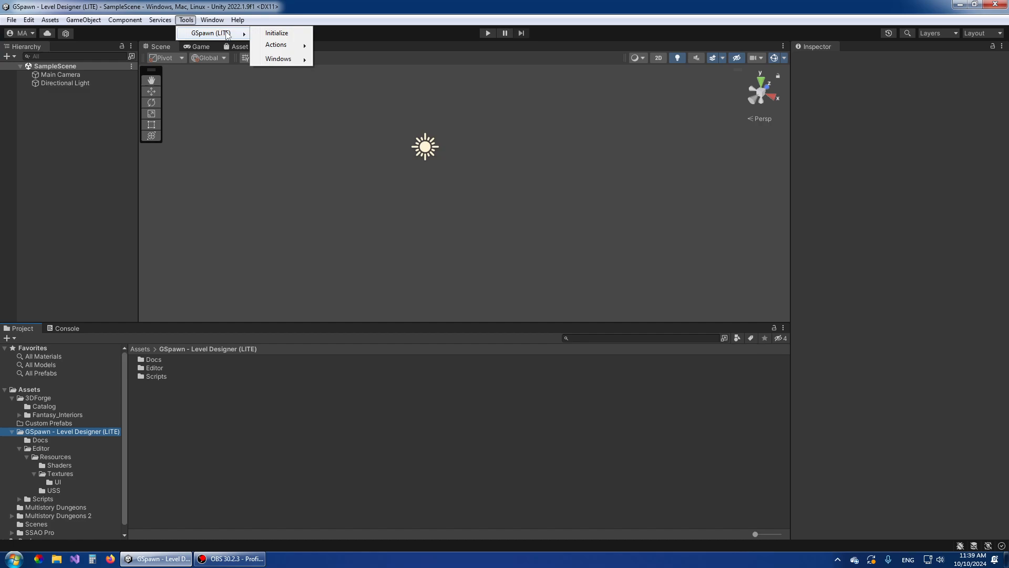
left_click(277, 33)
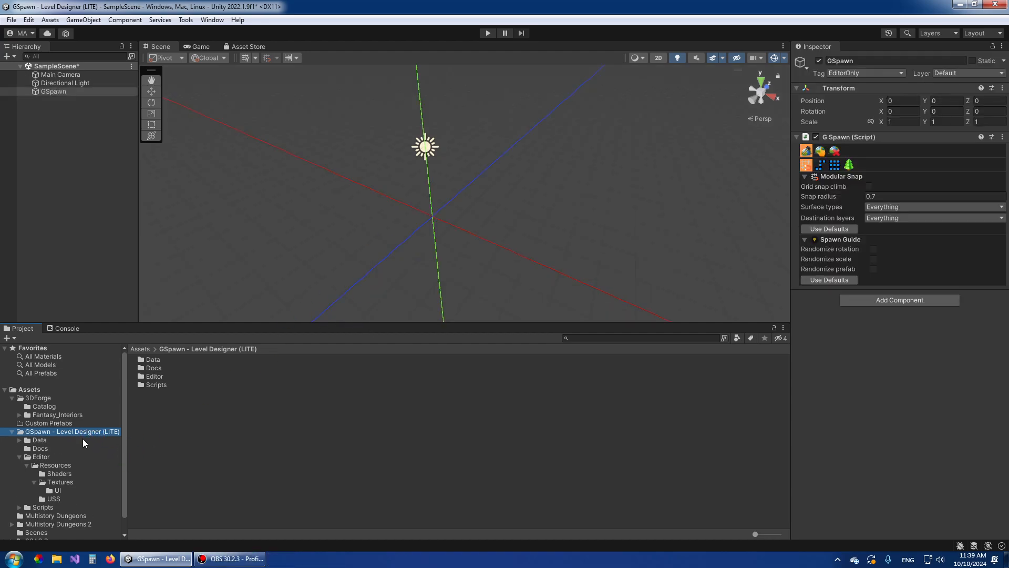
- Inspect the plugin's grid in the scene and check the visual settings of the built-in scene grid
right_click_drag(500, 272, 455, 289)
mouse_move(436, 230)
right_mouse_down()
mouse_move(396, 236)
mouse_move(428, 228)
mouse_move(442, 241)
right_mouse_up()
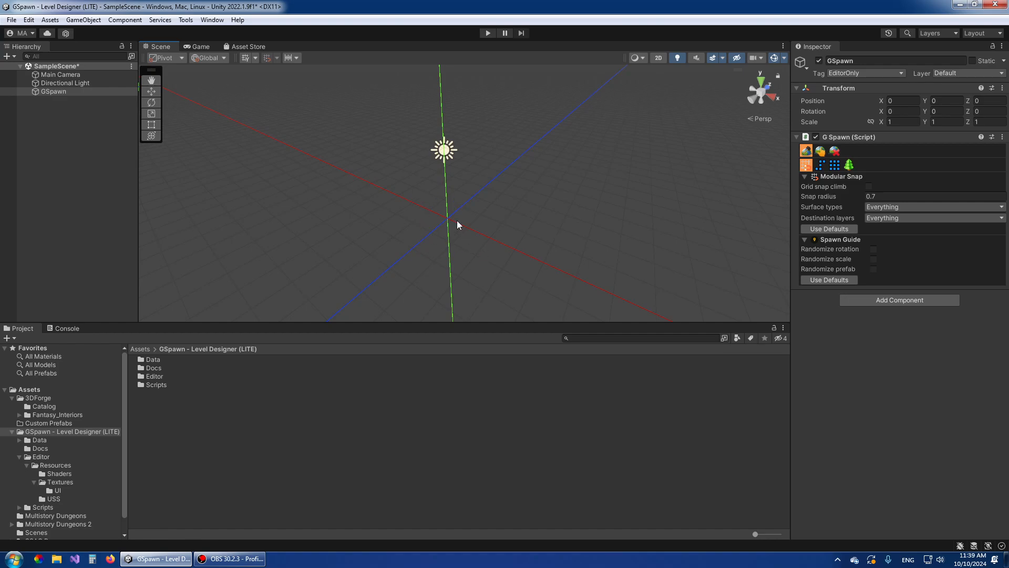
left_click(255, 57)
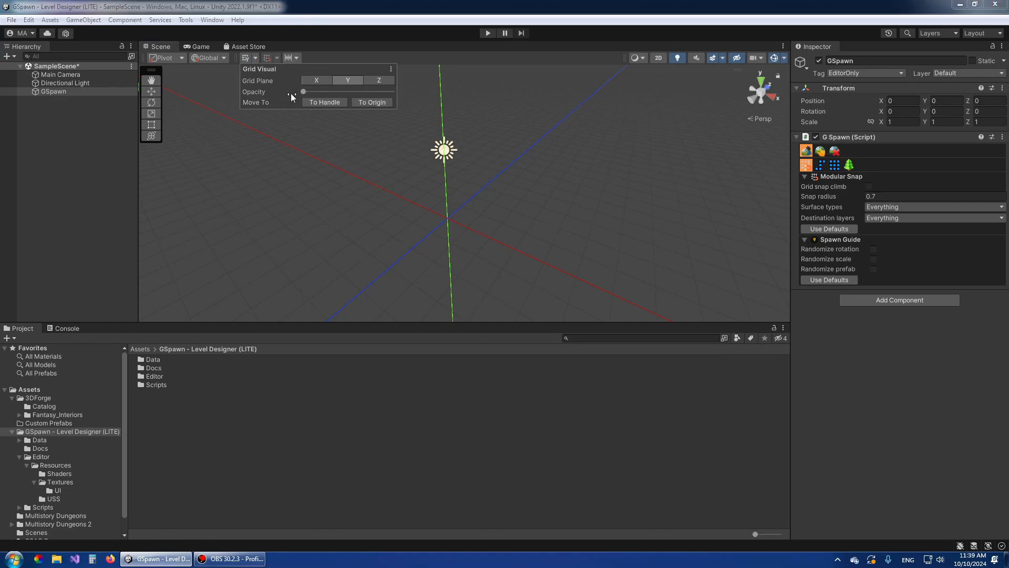
left_click(333, 201)
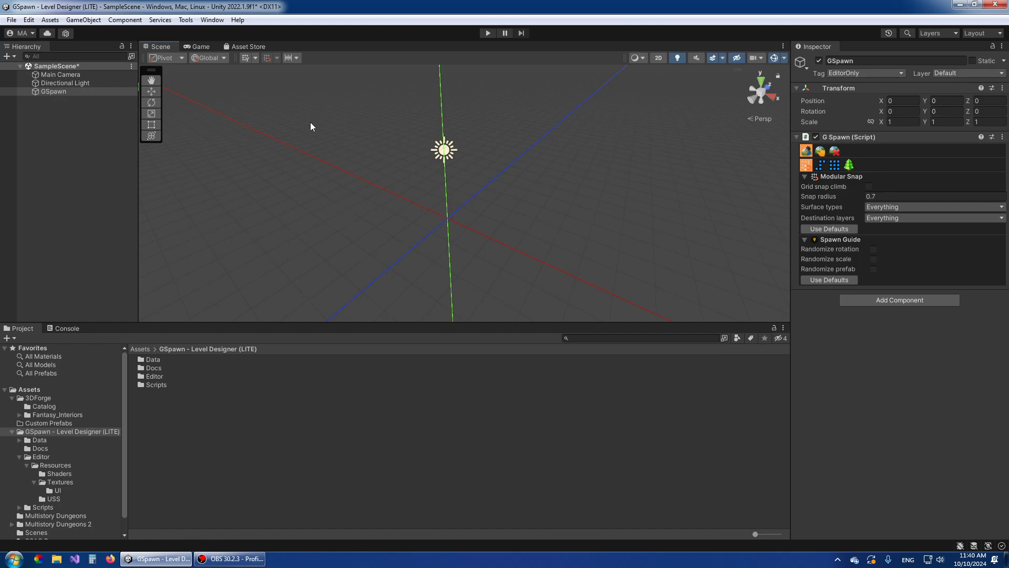
- Open GSpawn's Prefab Library Manager window and dock it beside the Project window
left_click(186, 20)
mouse_move(203, 35)
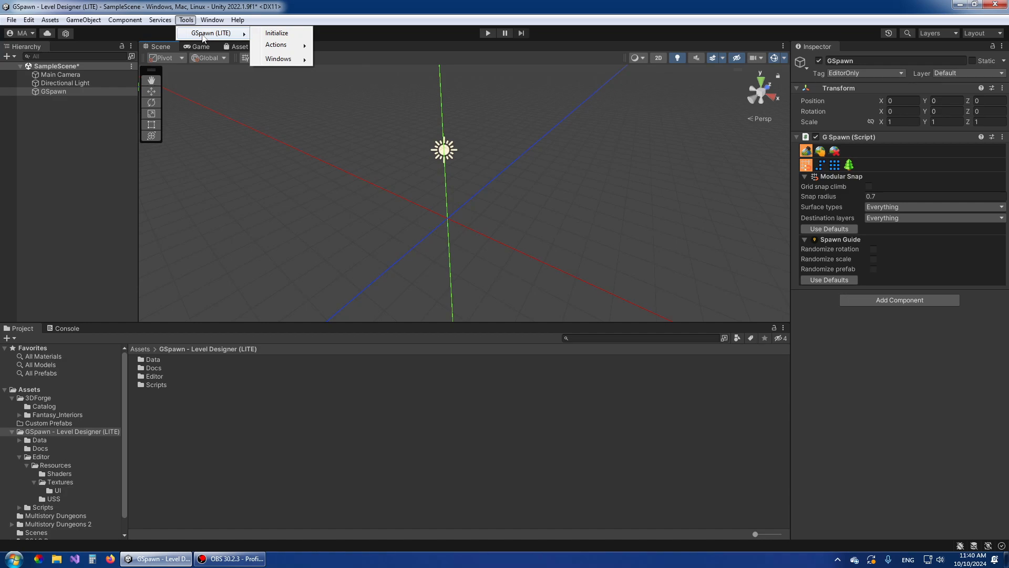
mouse_move(278, 59)
left_click(347, 56)
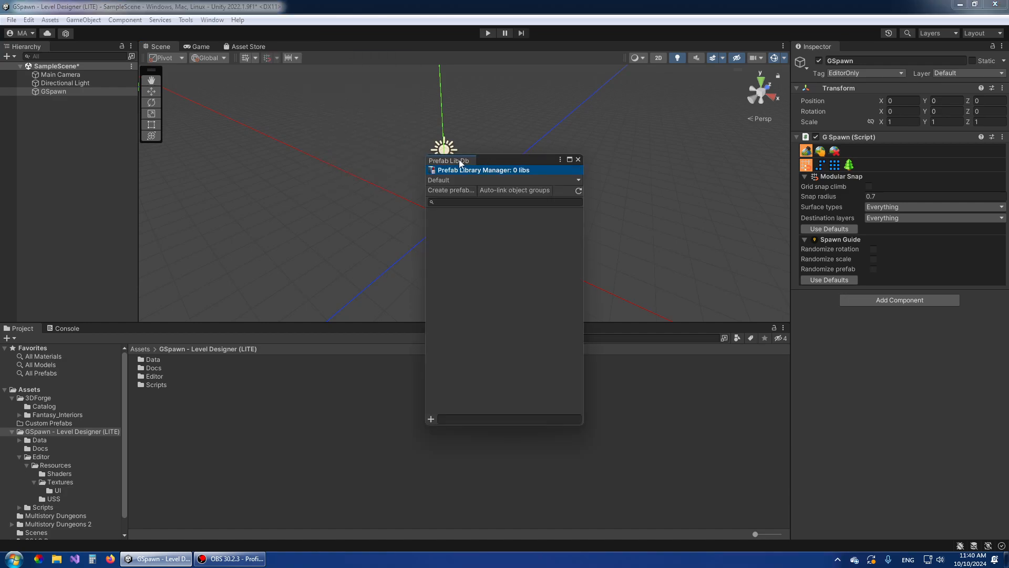
left_click_drag(460, 164, 665, 422)
- Open GSpawn's Prefab Manager window, dock it beside the Prefab Library Manager, and adjust the widths of the docked windows
left_click(187, 22)
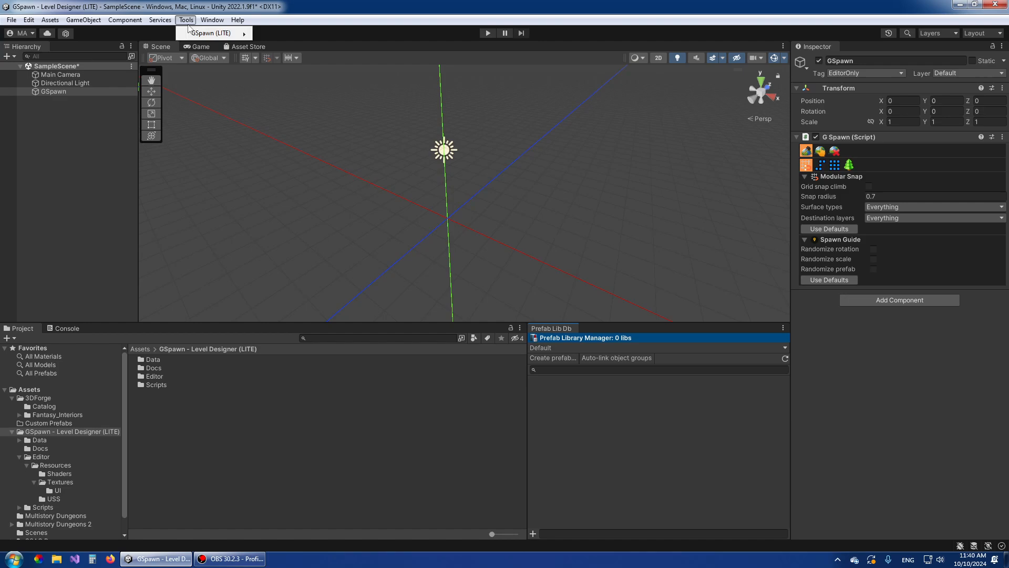
mouse_move(211, 33)
mouse_move(278, 58)
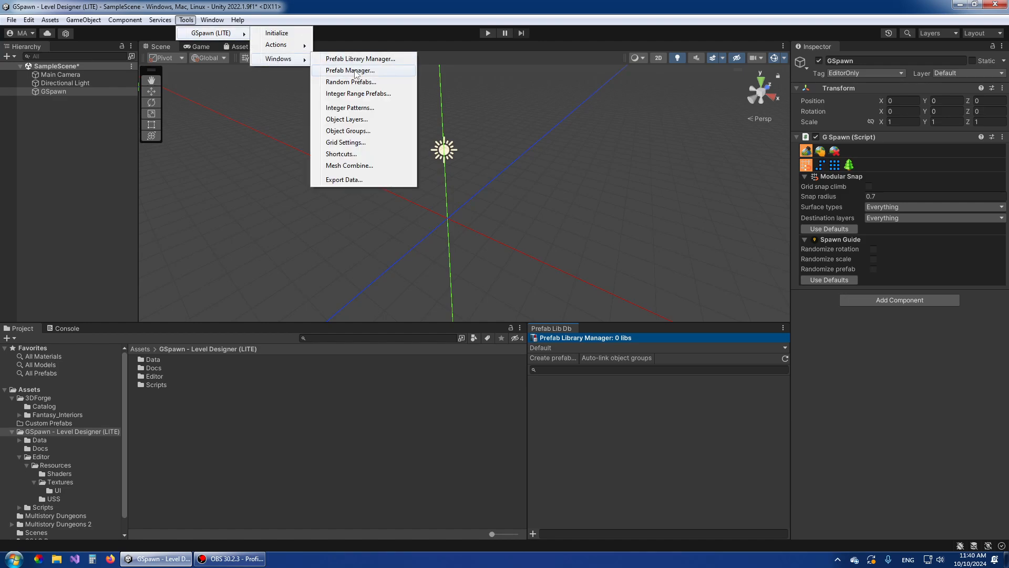
left_click(355, 74)
left_click_drag(471, 162, 758, 358)
left_click_drag(526, 389, 442, 389)
left_click_drag(701, 424, 646, 424)
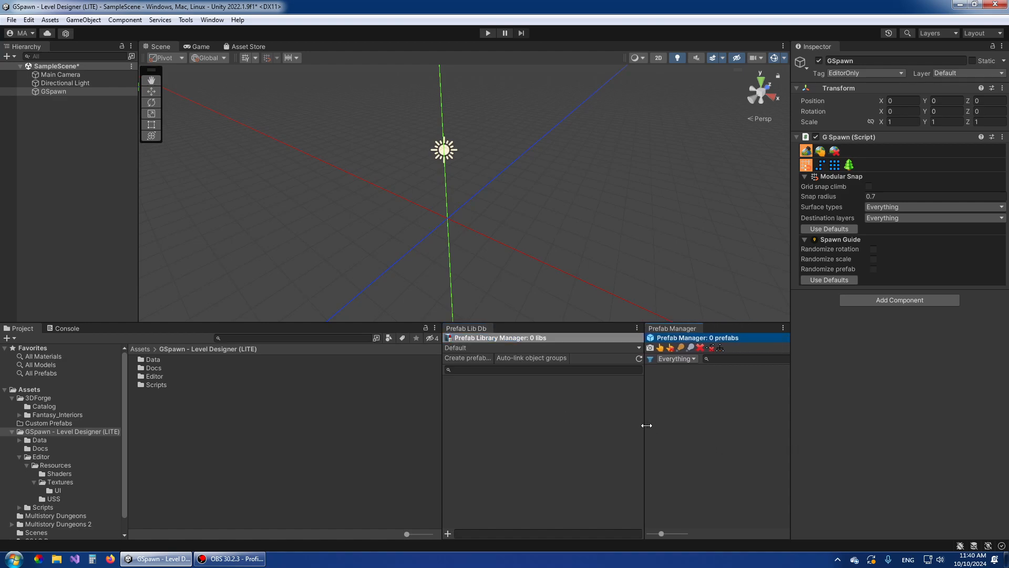
left_click(561, 329)
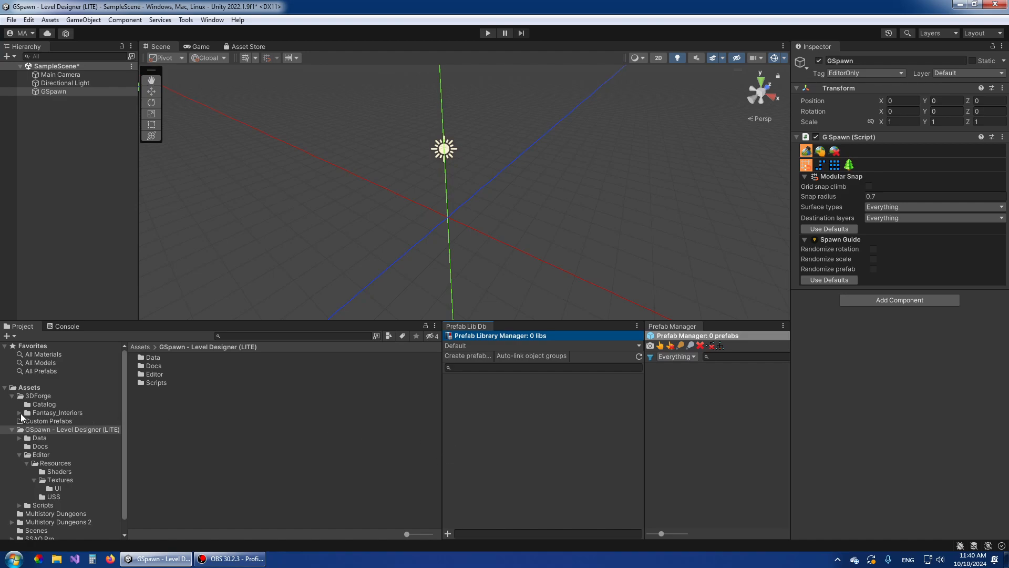
- Create prefab libraries from the Villages_&_Towns folder inside 3DForge/Fantasy_Interiors
left_click(52, 413)
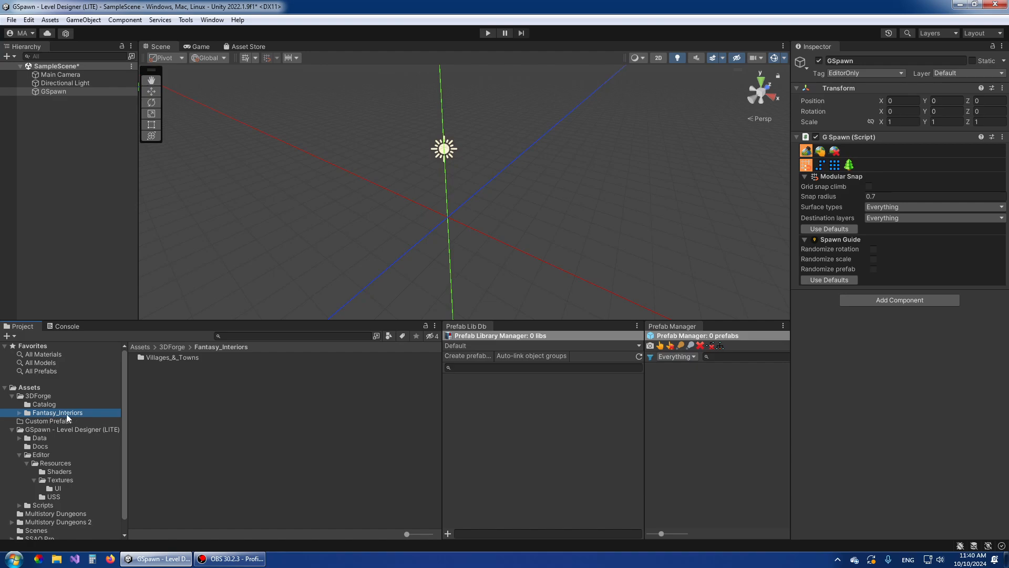
left_click(153, 359)
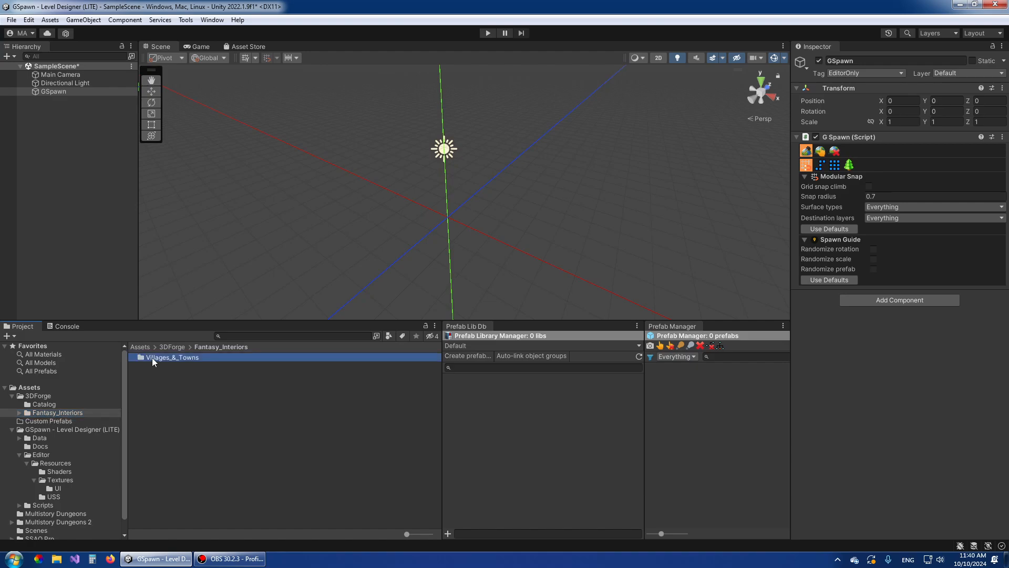
left_click_drag(152, 358, 518, 433)
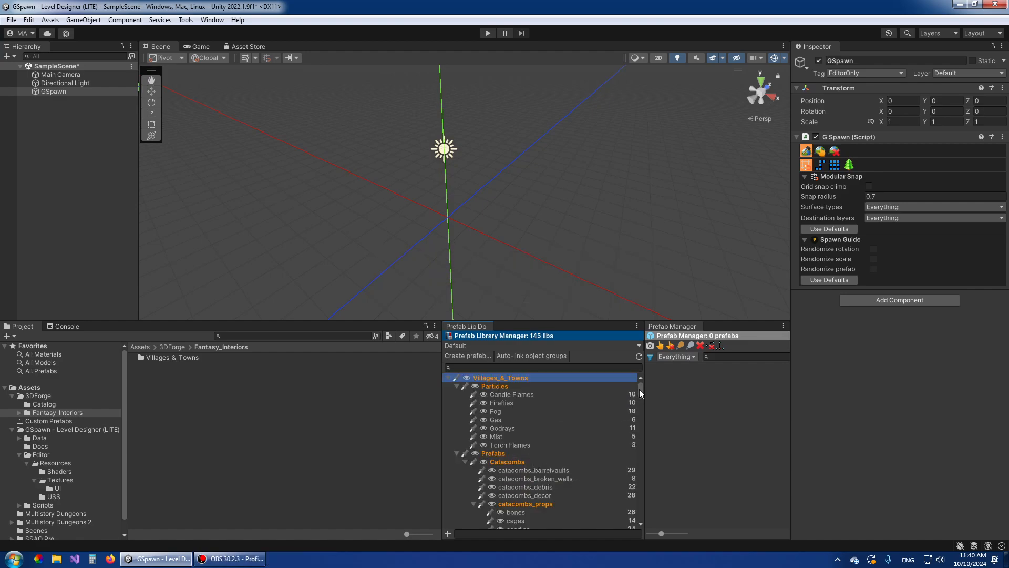
- Browse the Fog and bones prefab libraries, display the cages library under catacombs_props, and widen the Prefab Manager
left_click_drag(639, 389, 645, 363)
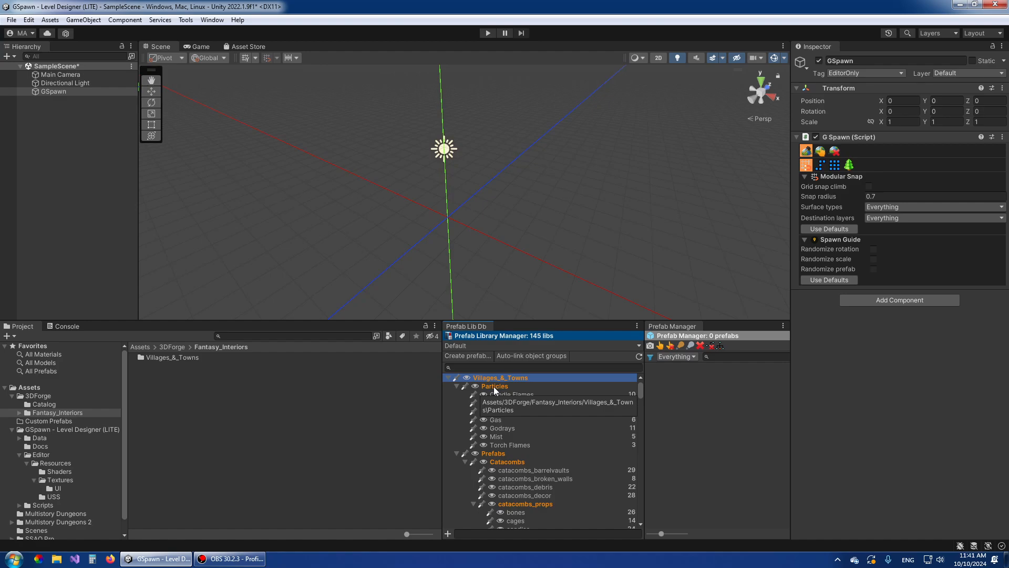
left_click(500, 411)
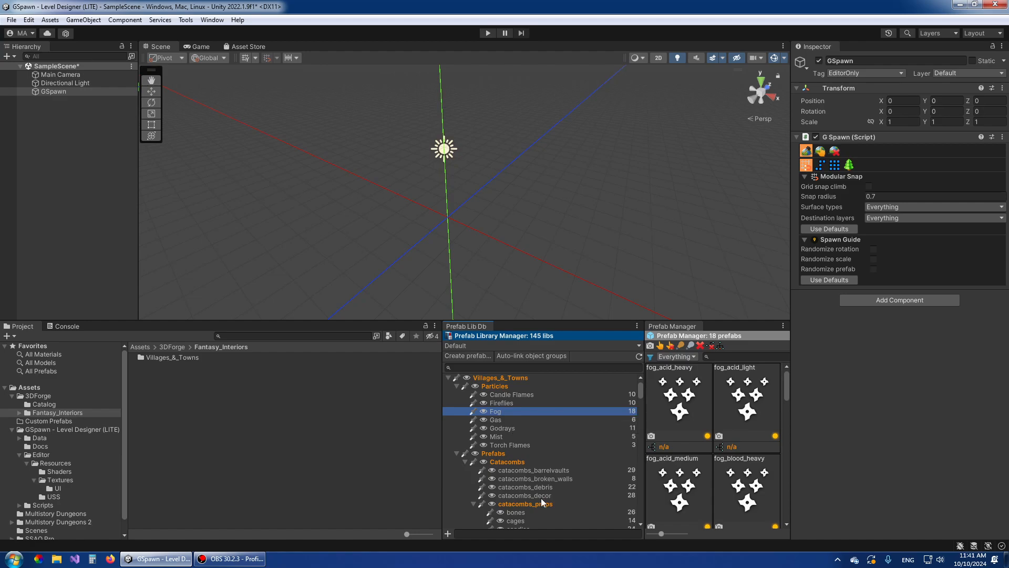
scroll(533, 478, "down", 3)
left_click(515, 456)
left_click(513, 463)
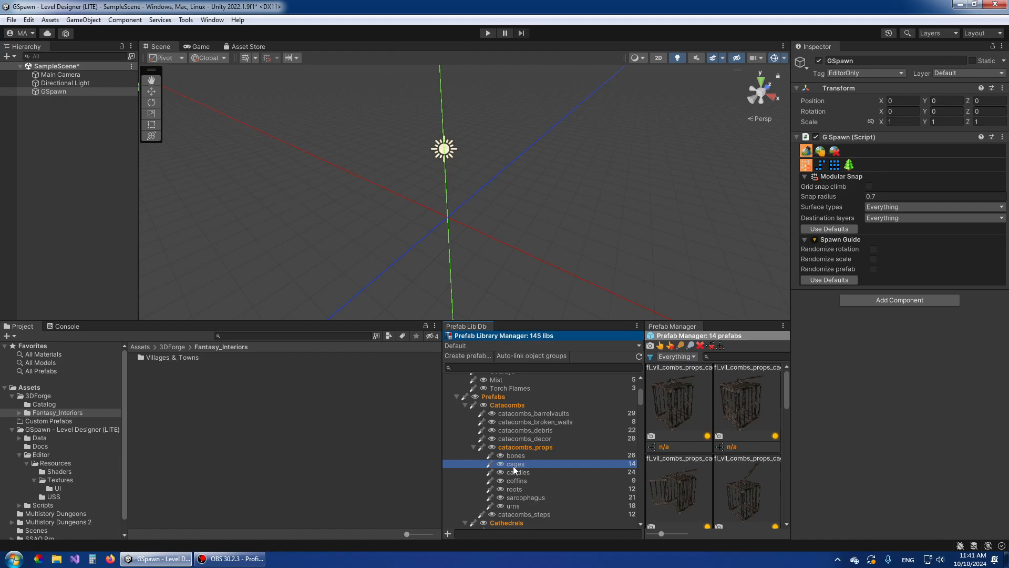
left_click_drag(644, 407, 608, 408)
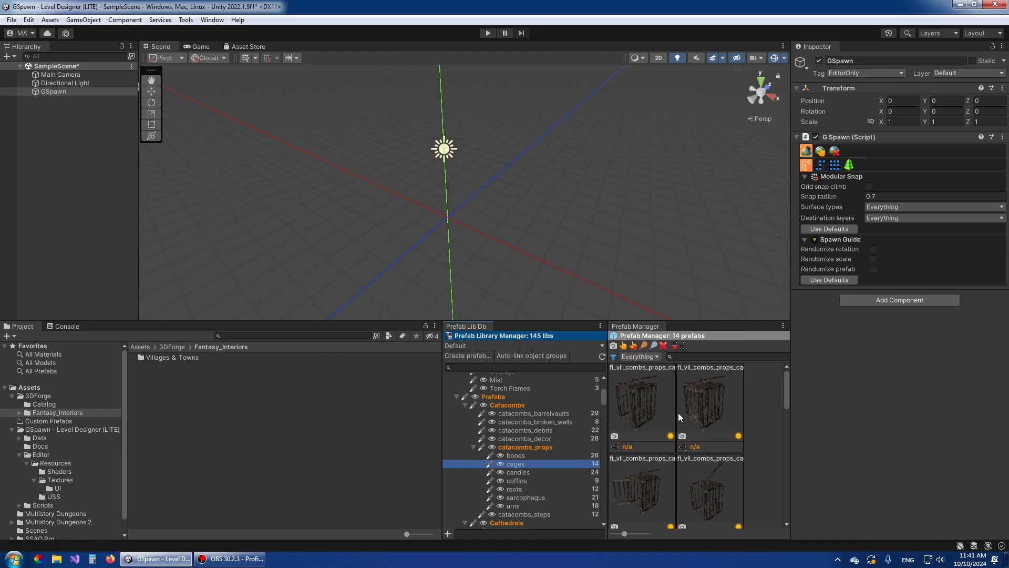
- Rotate the first cage prefab's preview and reset it to its default orientation
left_click(636, 414)
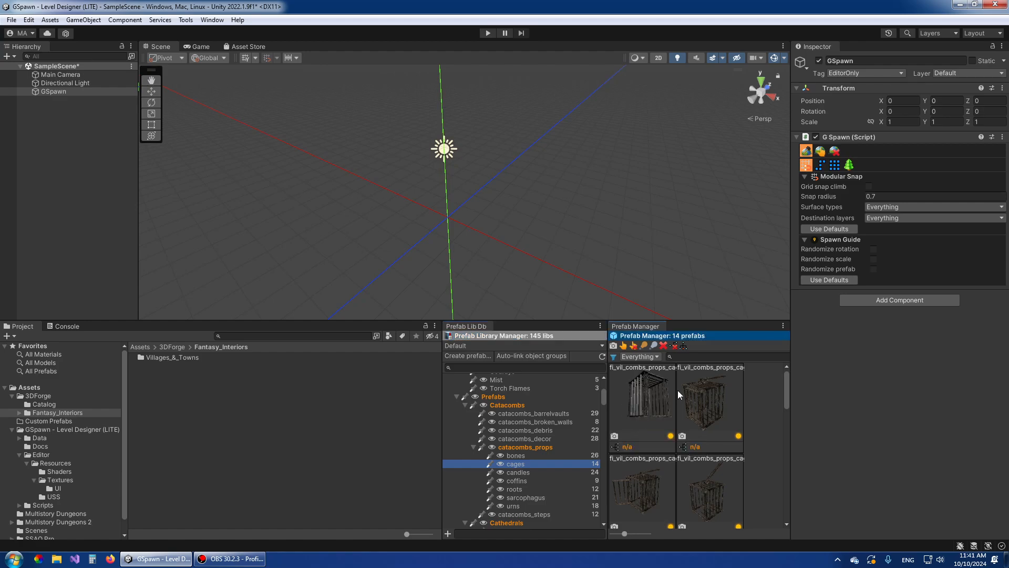
left_click_drag(677, 390, 711, 404)
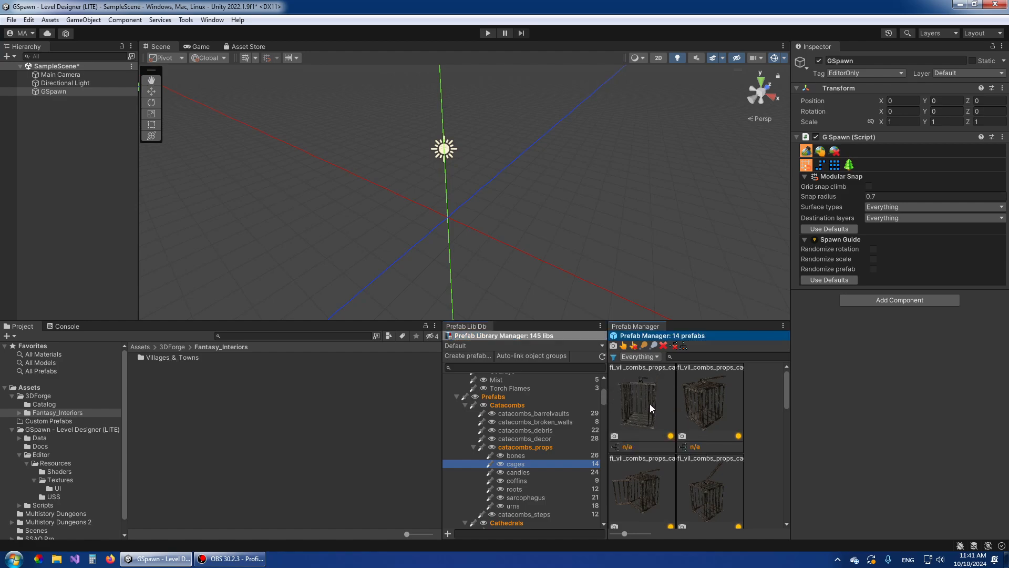
left_click(615, 436)
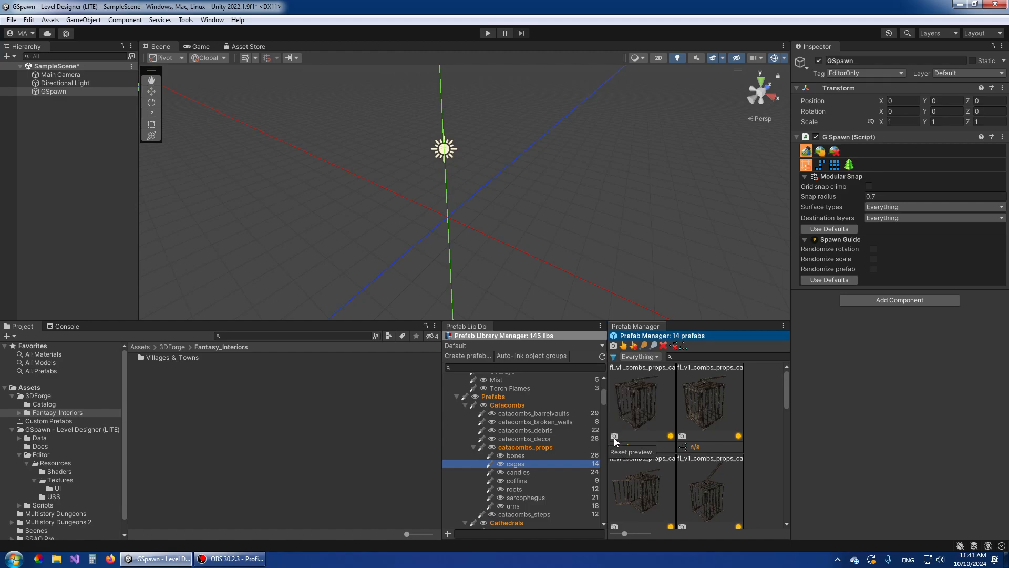
- Locate the first cage prefab's asset in the project folders and slightly widen the Prefab Library Manager
left_click(671, 436)
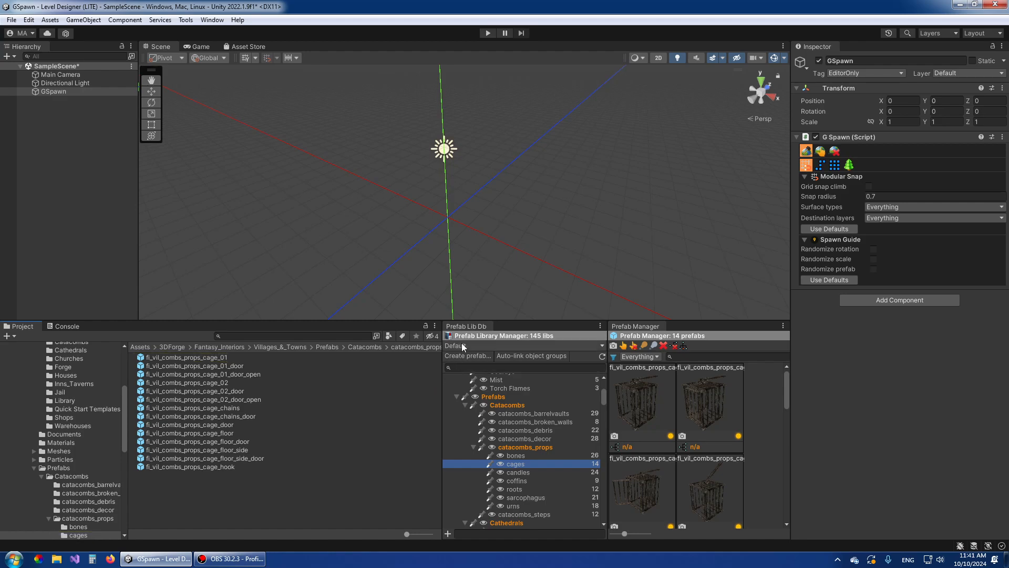
left_click_drag(441, 387, 434, 387)
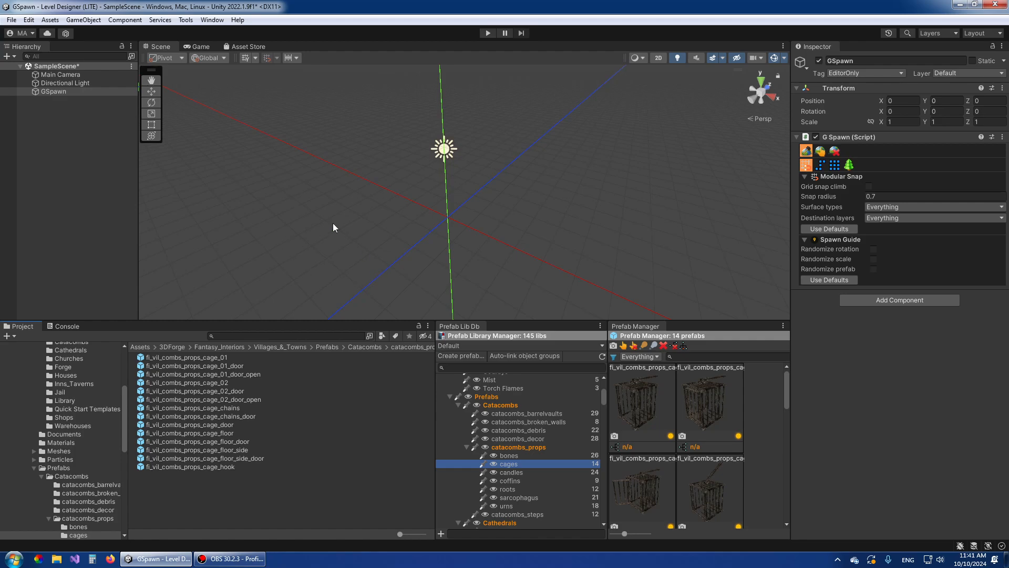
- Enable Log shortcuts in GSpawn's Input preferences and close the preferences
left_click(29, 20)
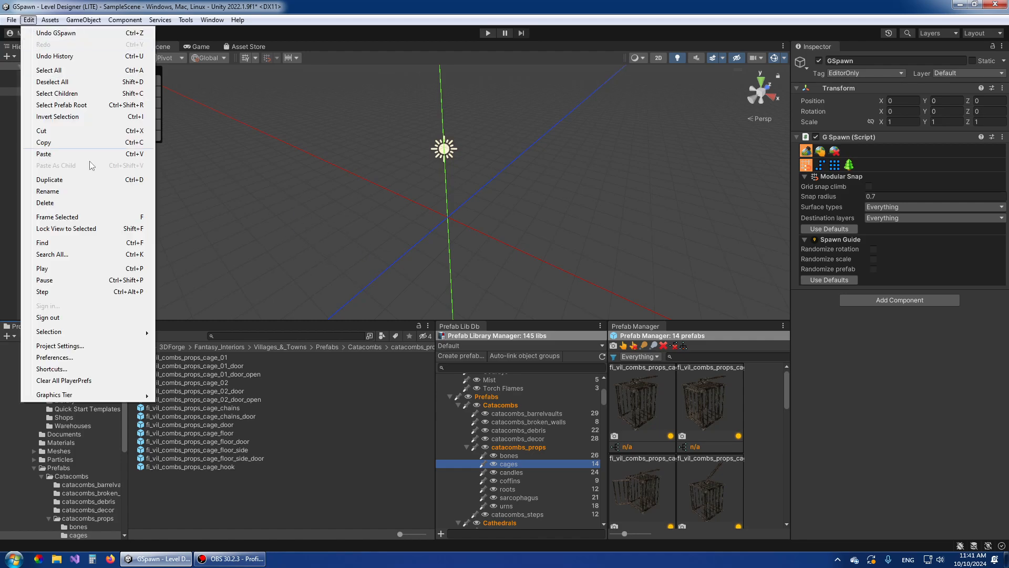
left_click(58, 355)
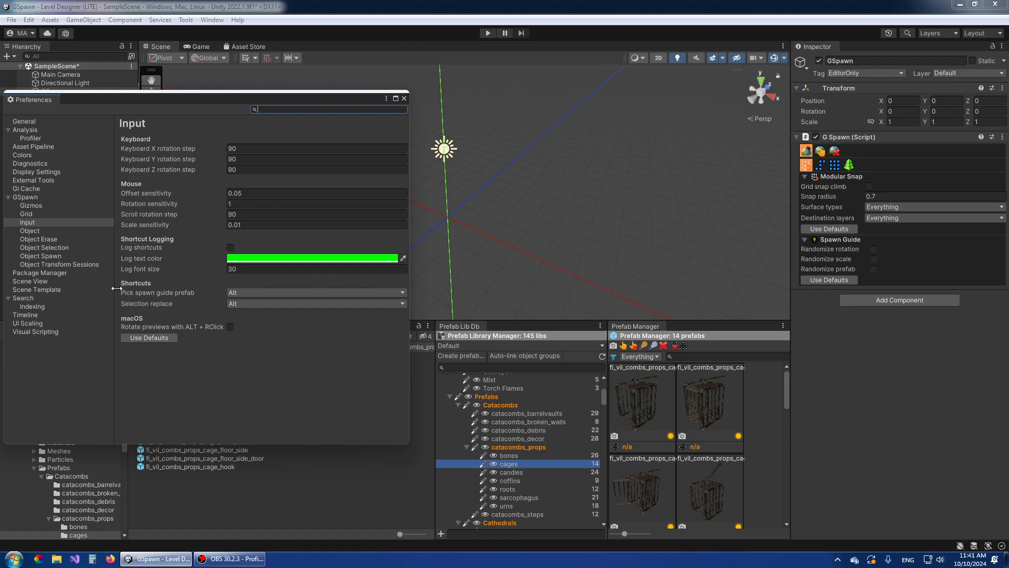
left_click(29, 223)
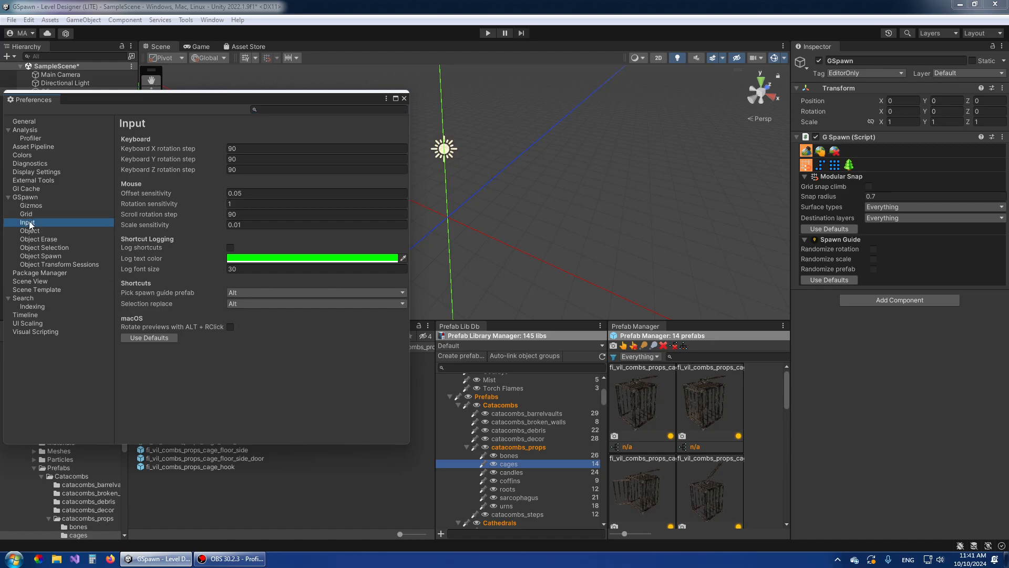
mouse_move(130, 251)
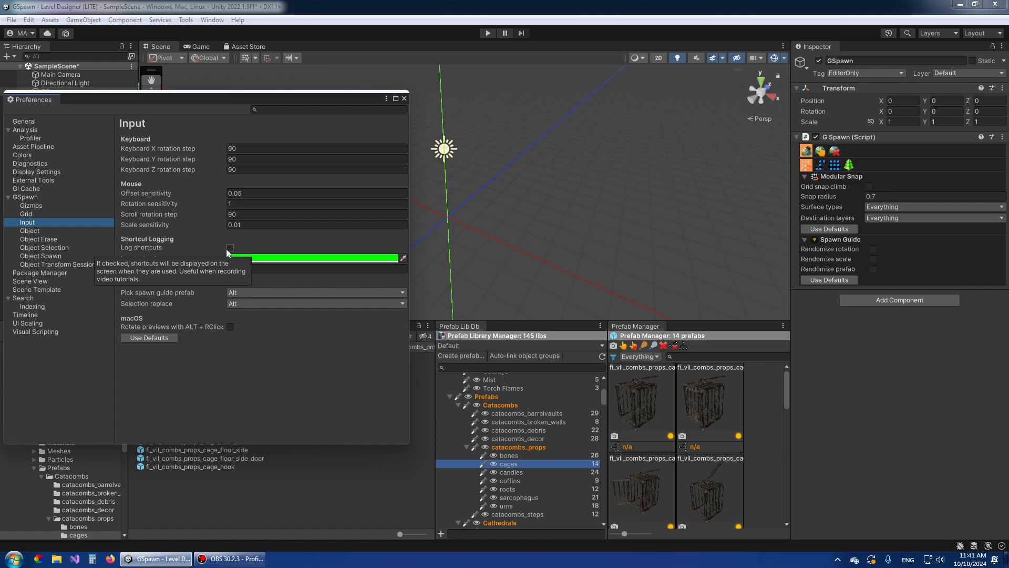
left_click(229, 248)
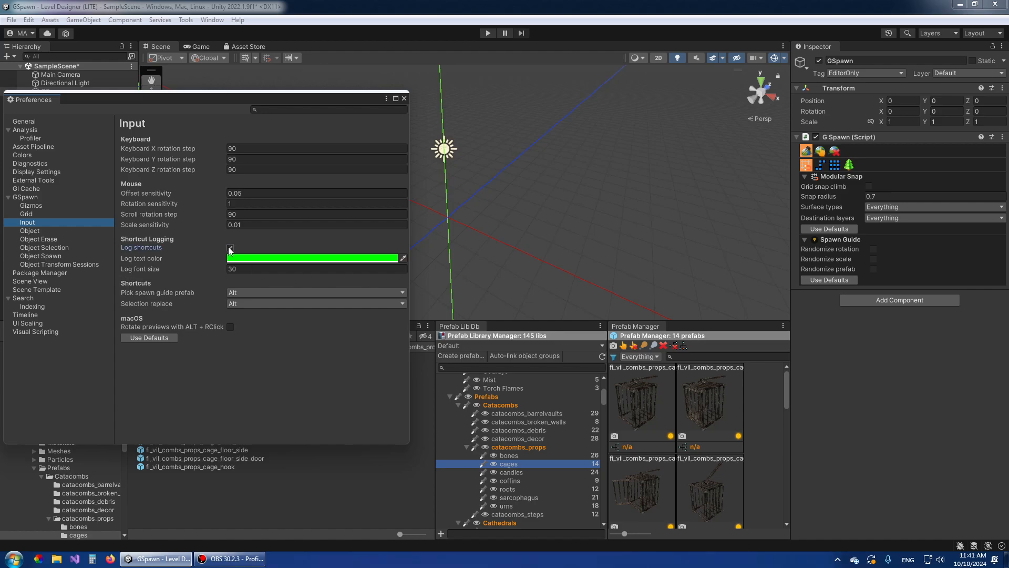
left_click(403, 99)
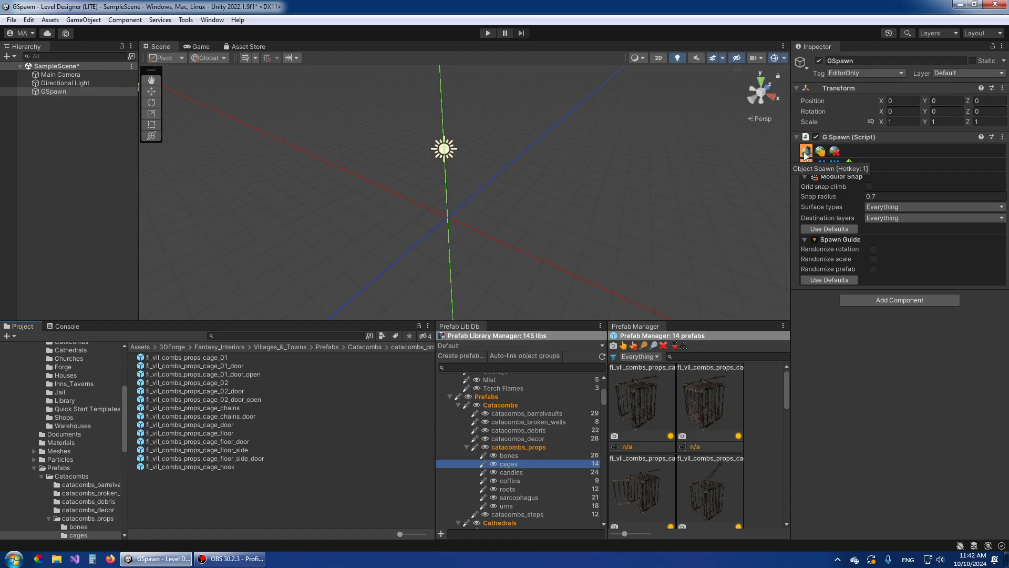
- Examine GSpawn's Object Selection and Object Erase modes and return to Object Spawn mode
scroll(585, 162, "down", 3)
scroll(598, 178, "up", 6)
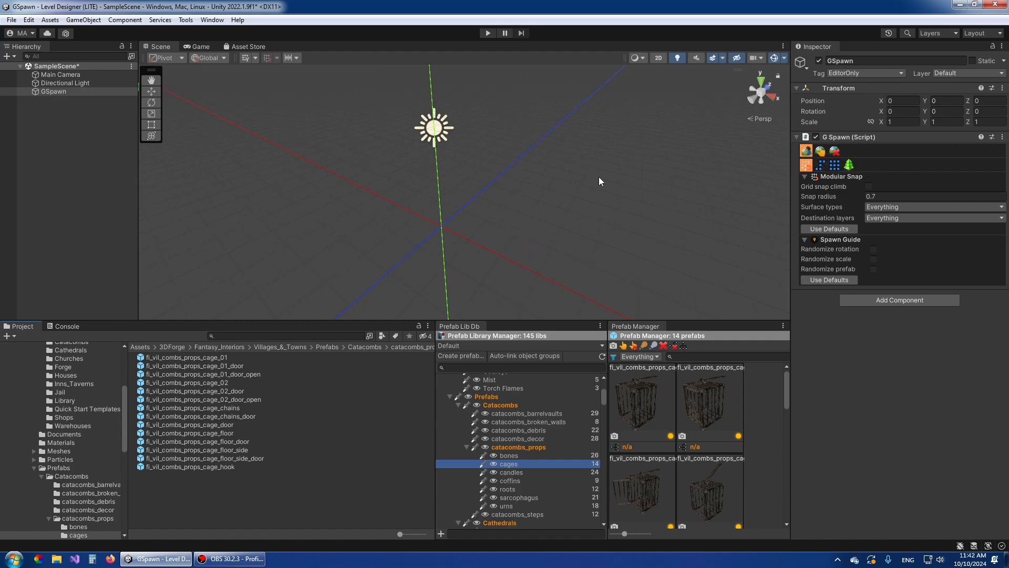
left_click(821, 152)
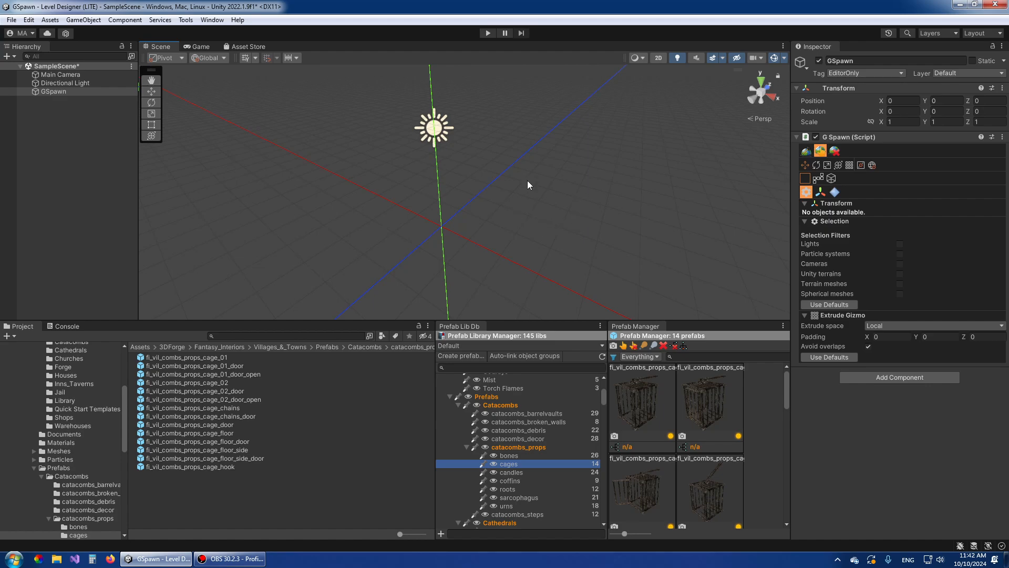
left_click(834, 153)
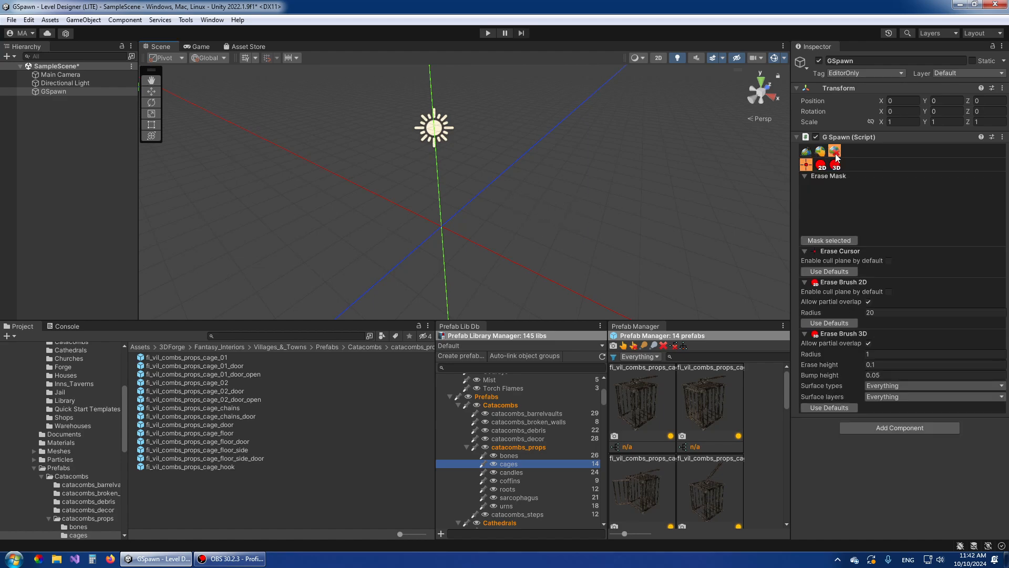
left_click(821, 153)
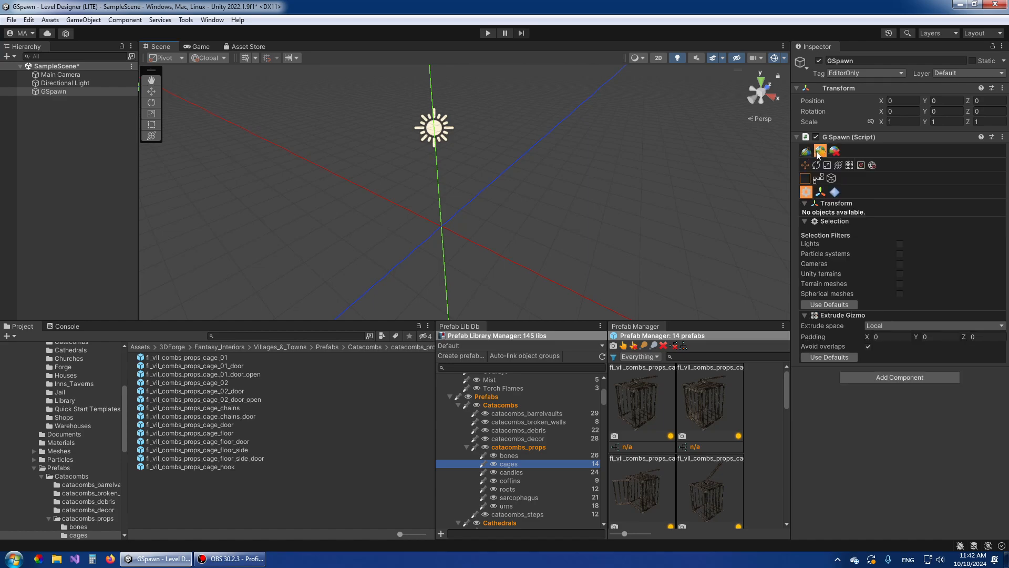
left_click(807, 153)
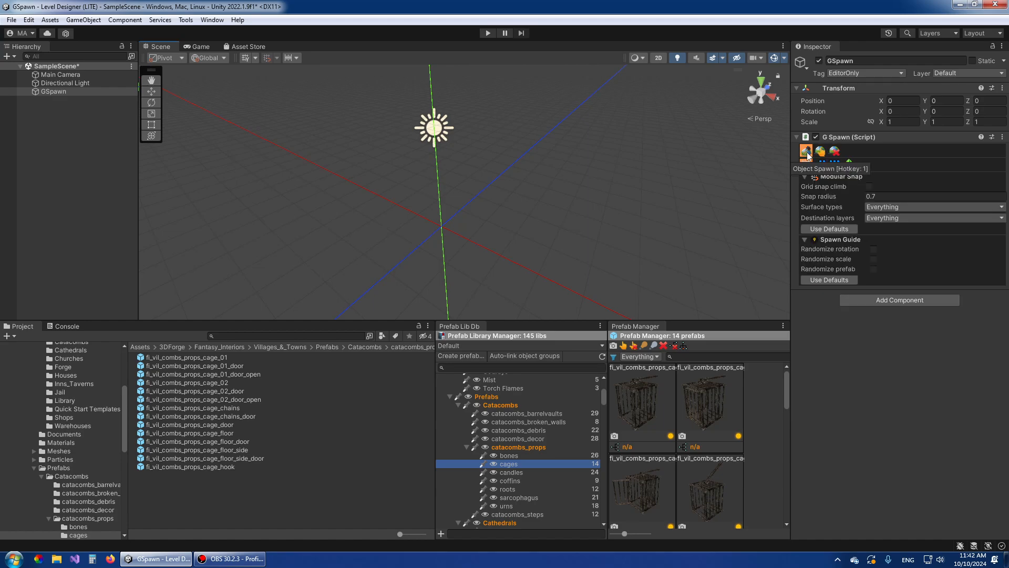
- Check the Object Selection mode's settings and return to Object Spawn mode
left_click(817, 152)
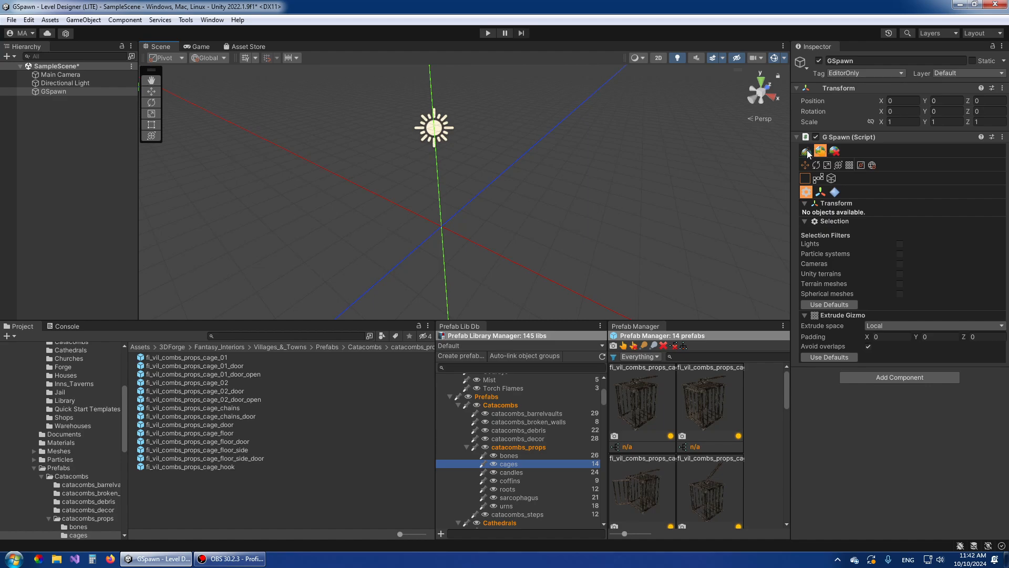
left_click(806, 152)
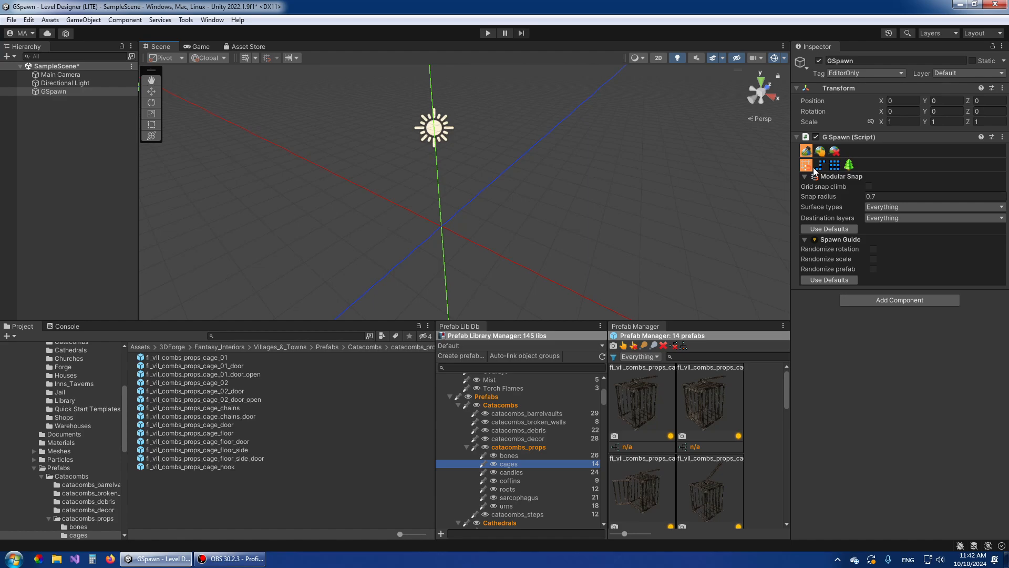
- Collapse the Villages_&_Towns library tree and create a new prefab library named Tutorial_Floors
scroll(481, 436, "up", 2)
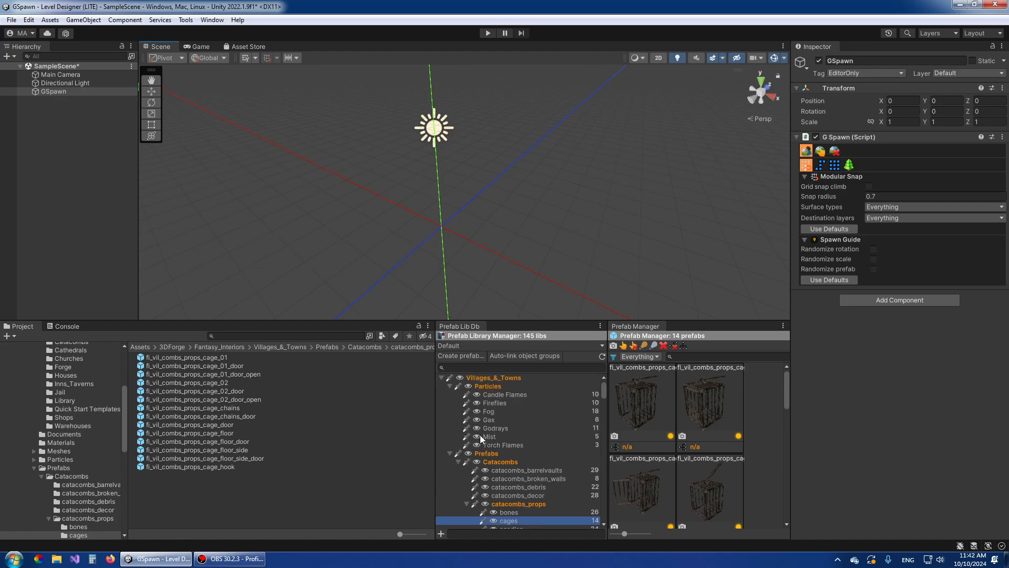
left_click(441, 378)
left_click(475, 376)
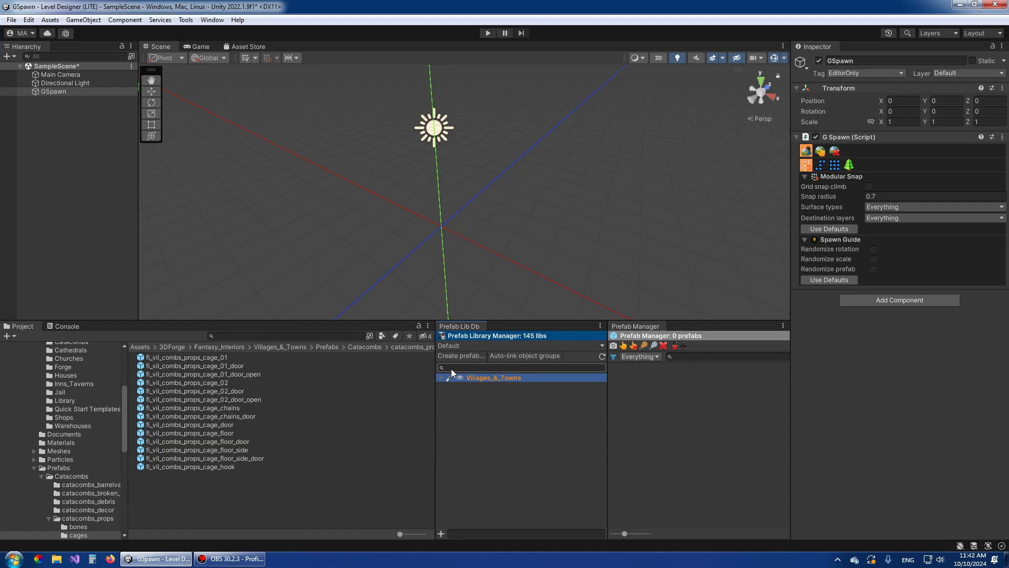
left_click(442, 377)
left_click(441, 377)
left_click(481, 534)
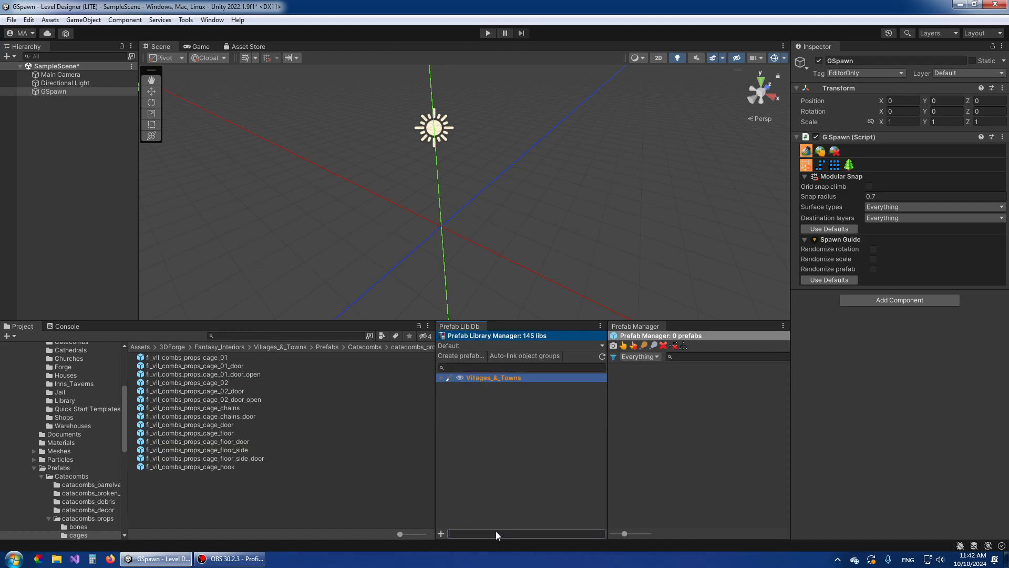
type("Tutorial_Floors")
left_click(441, 533)
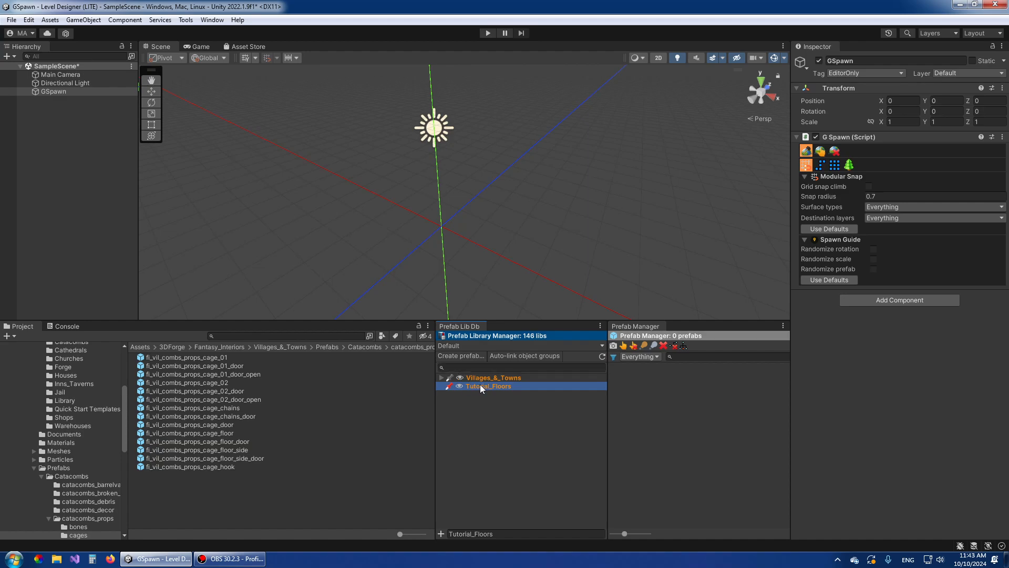
- Filter the prefab libraries by "floor" and copy all prefabs of the Floors library into Tutorial_Floors
left_click(441, 378)
left_click(442, 377)
type("floo")
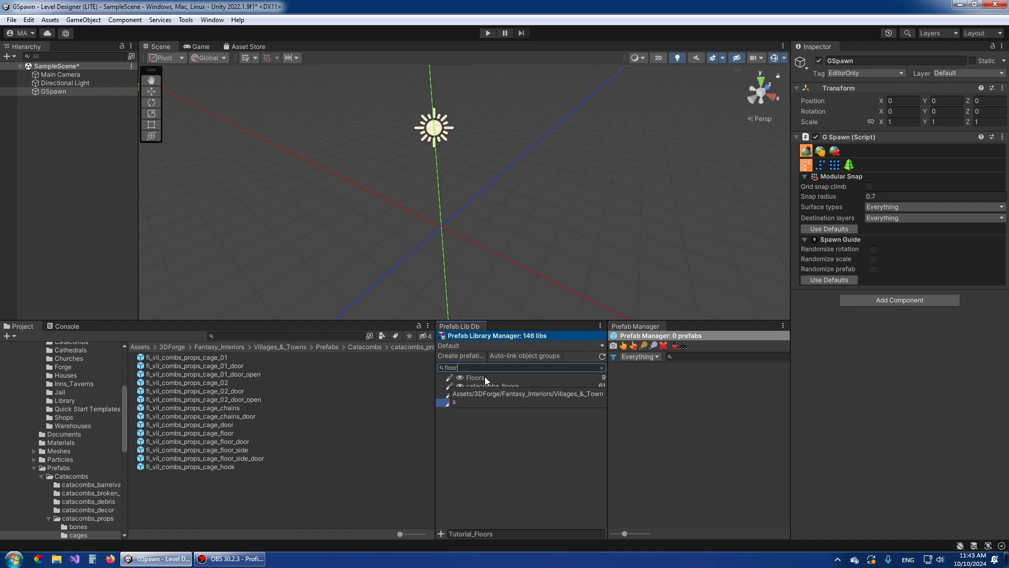
type("r")
left_click(481, 377)
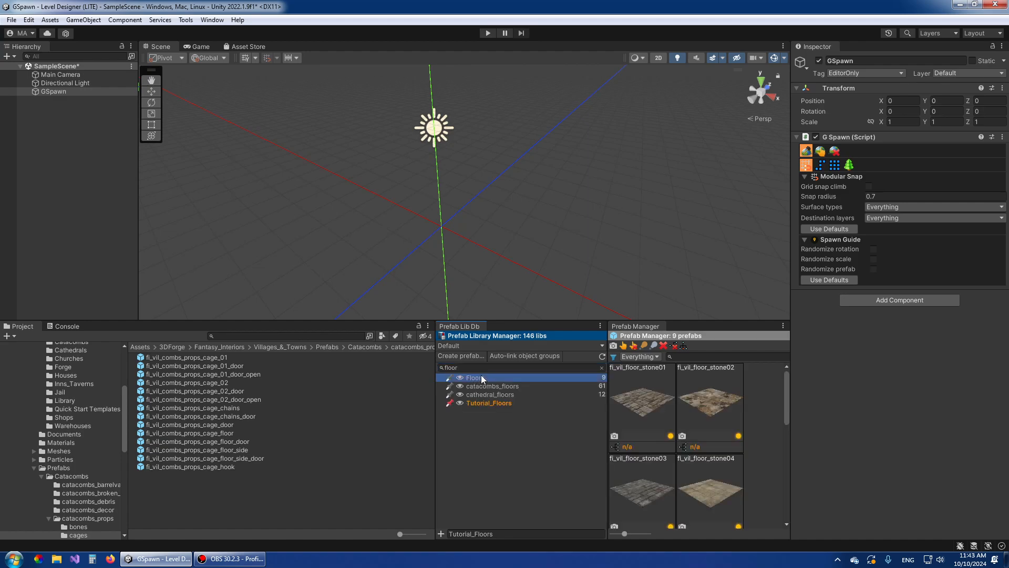
left_click(650, 400)
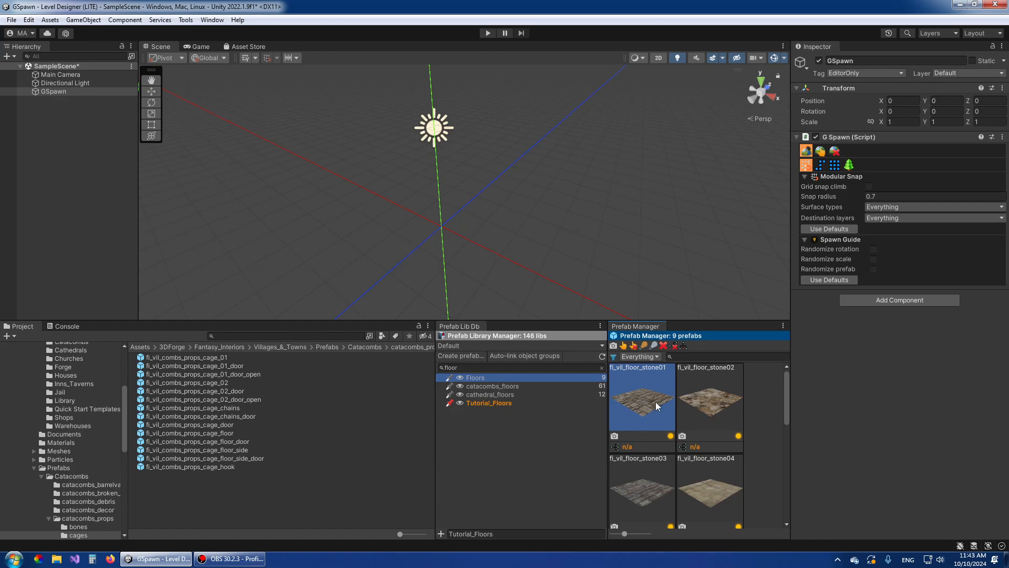
key("ctrl+a")
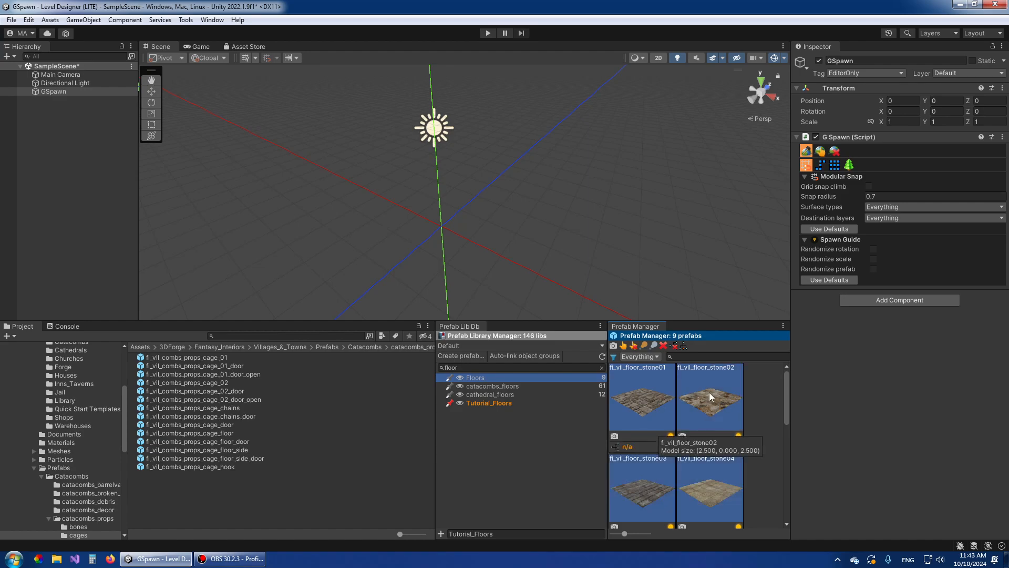
left_click_drag(708, 392, 484, 402)
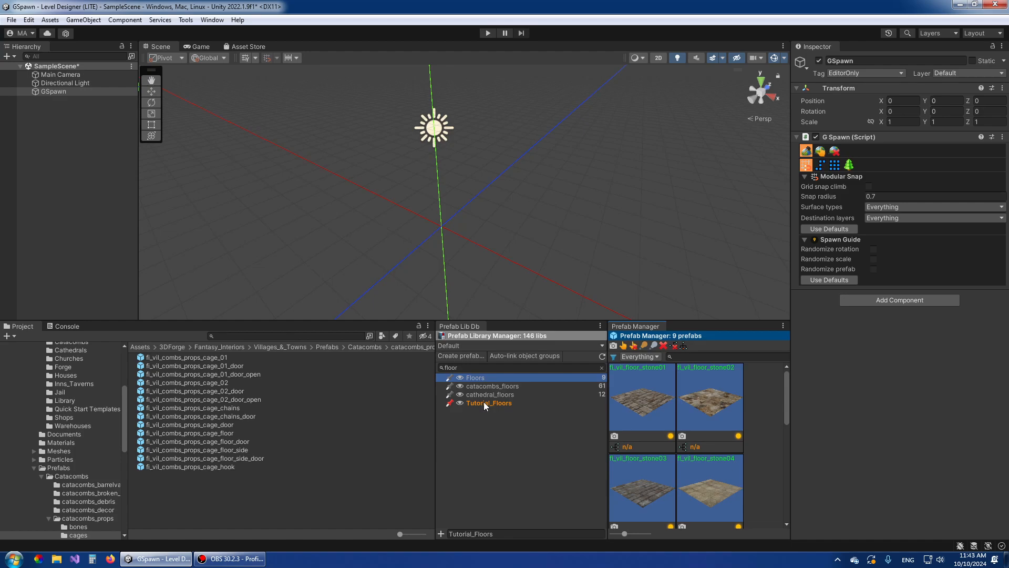
left_click(476, 402)
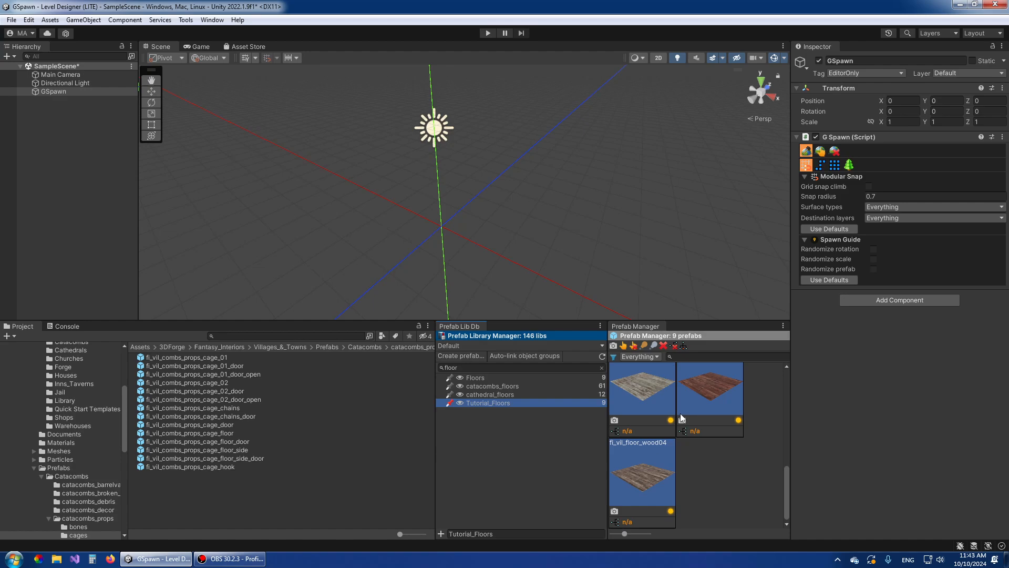
- Create another prefab library named Tutorial_Walls
left_click(498, 533)
left_click(513, 535)
key("BackSpace")
key("BackSpace")
key("BackSpace")
key("BackSpace")
key("BackSpace")
key("BackSpace")
type("Walls")
left_click(441, 534)
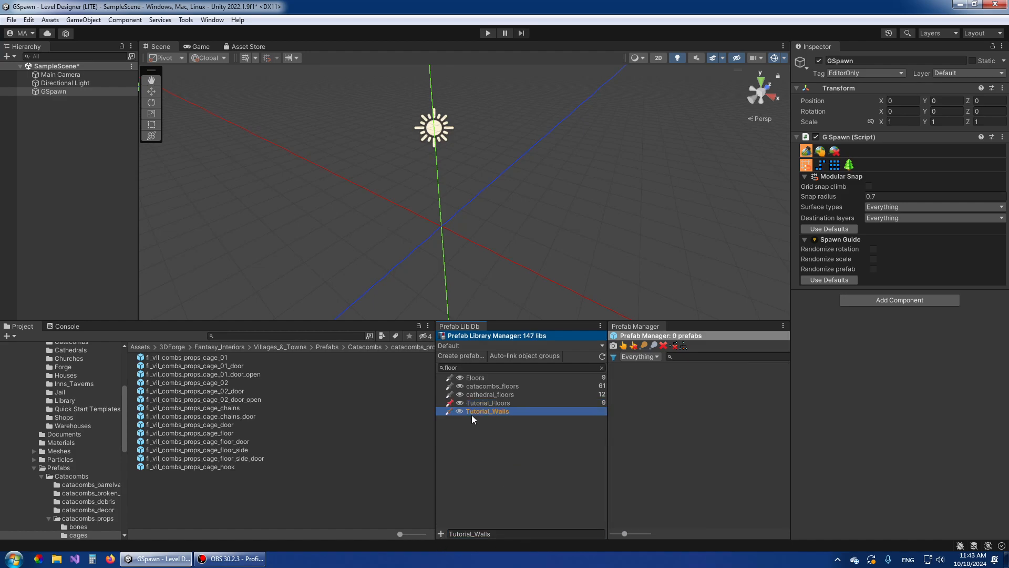
- Filter the prefab libraries by "wall" and copy all prefabs of the wall_09 library into Tutorial_Walls
double_click(468, 367)
type("wall")
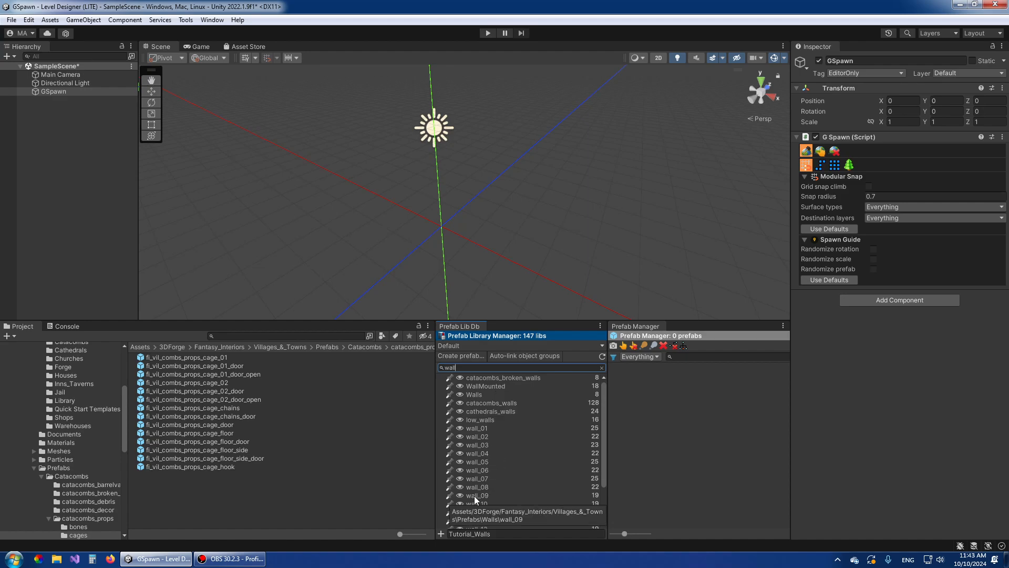
left_click(474, 496)
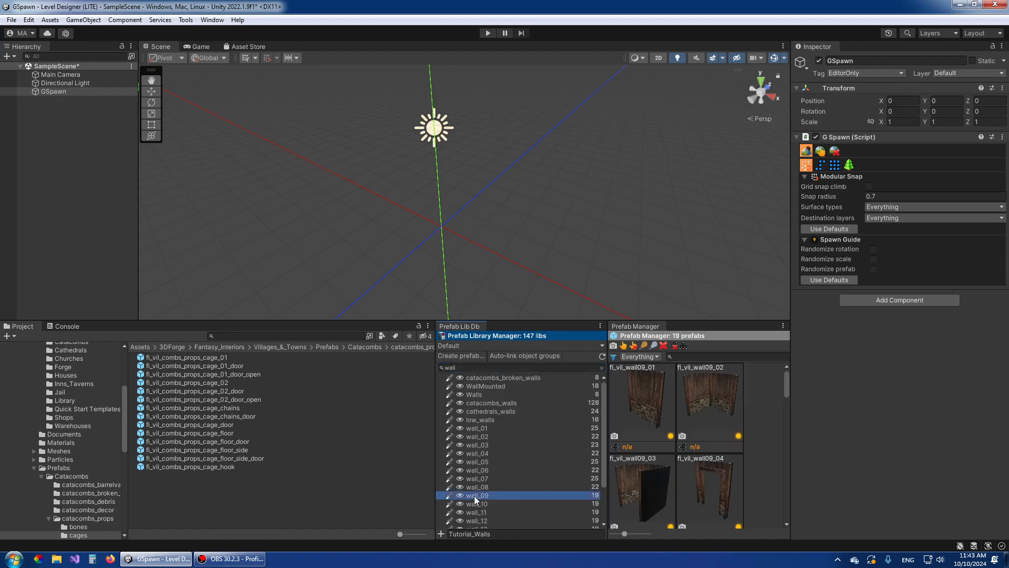
left_click(645, 399)
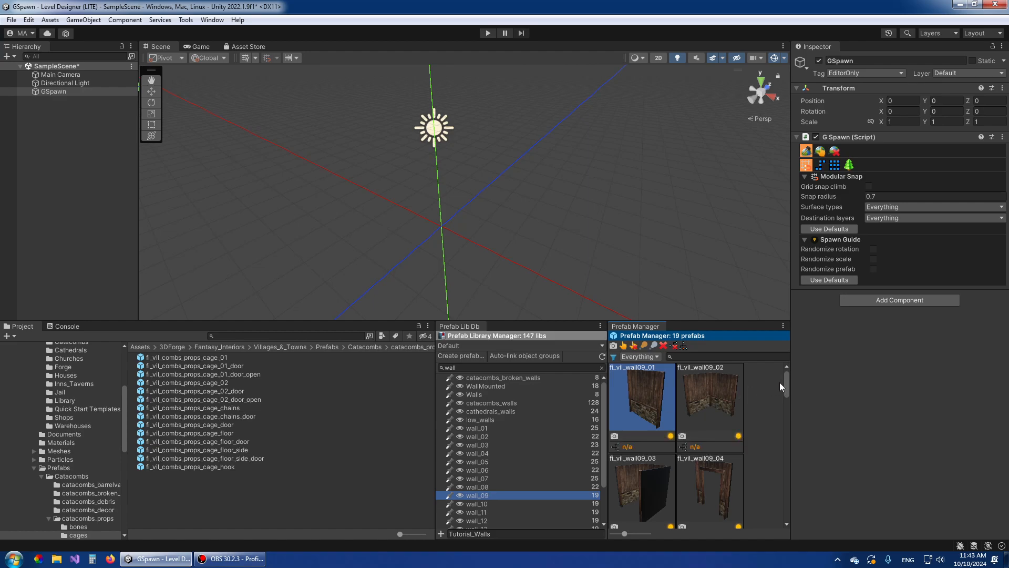
key("ctrl+a")
scroll(510, 465, "down", 2)
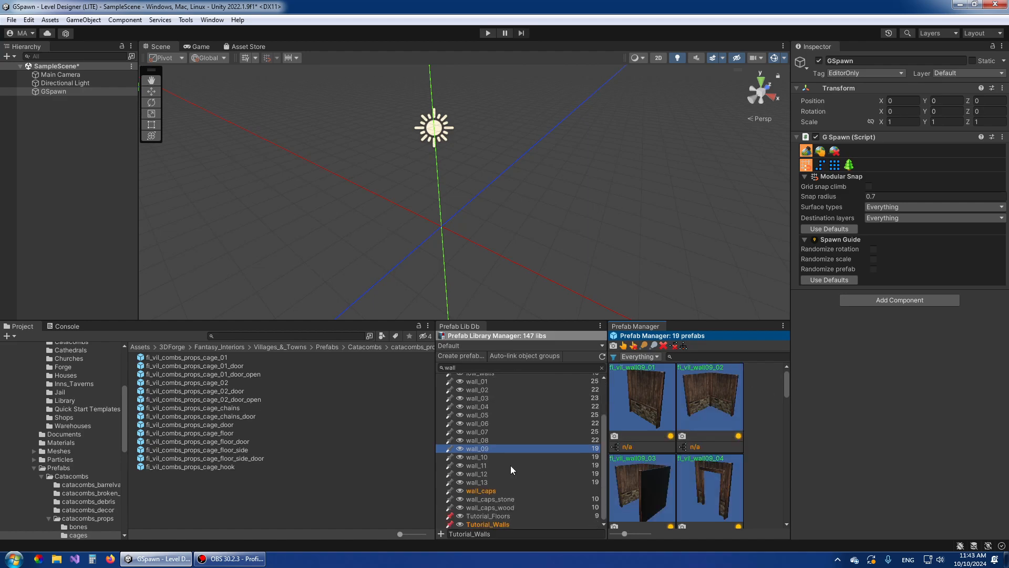
left_click(499, 525)
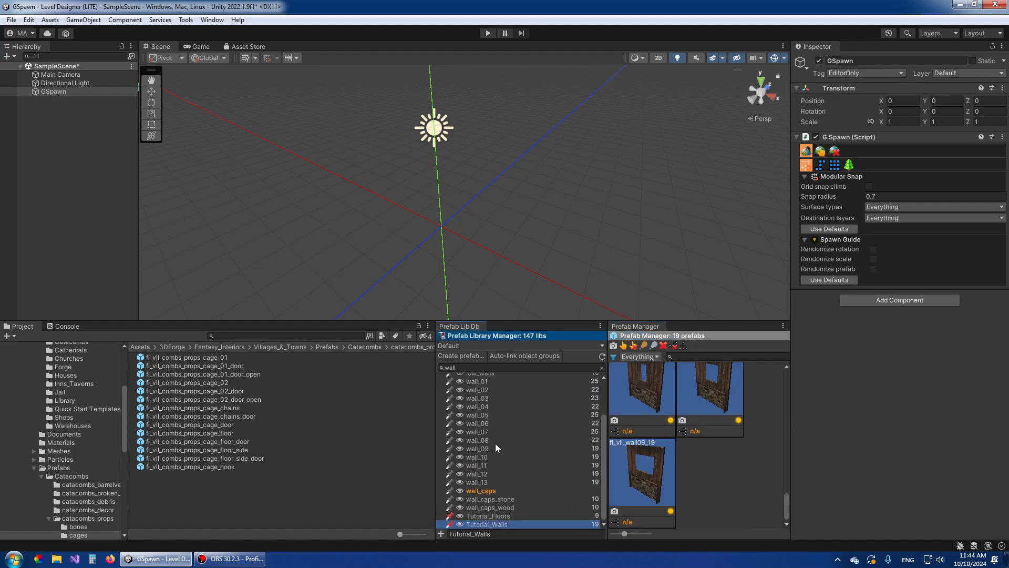
- Clear the library search filter, look through the Villages_&_Towns tree and collapse it again
scroll(496, 443, "up", 2)
key("BackSpace")
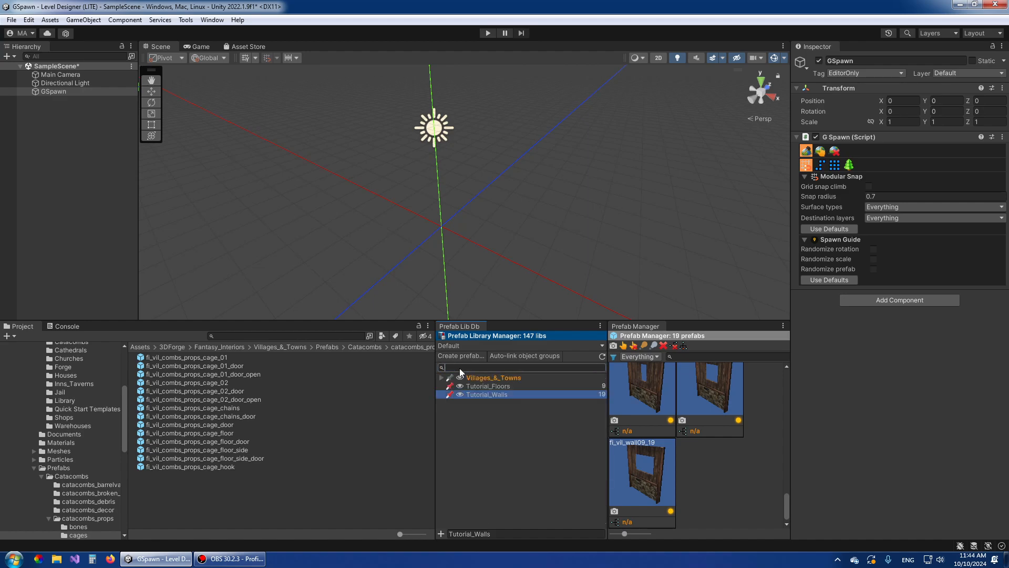
left_click(443, 377)
scroll(481, 399, "down", 3)
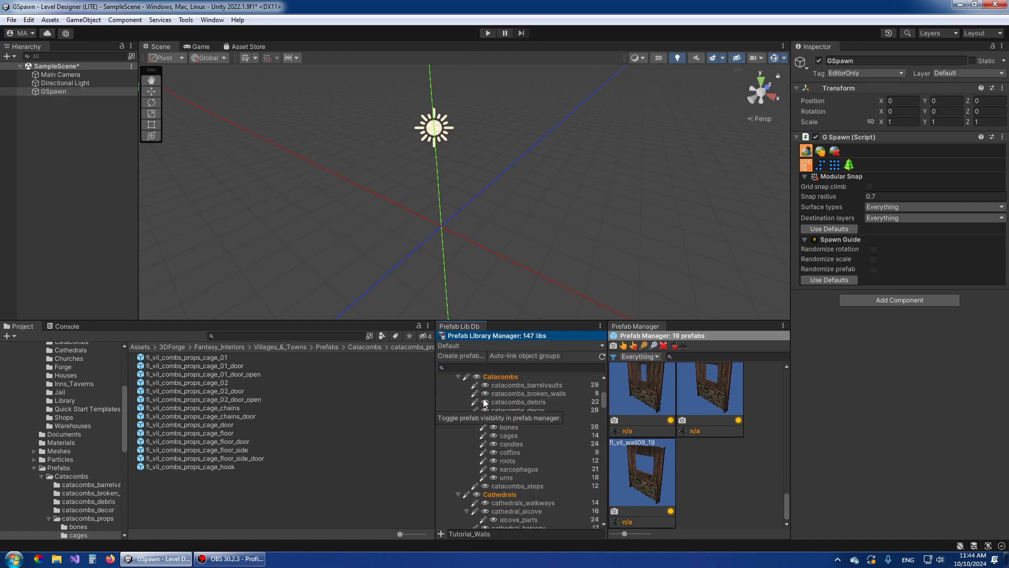
scroll(481, 400, "up", 3)
left_click(444, 379)
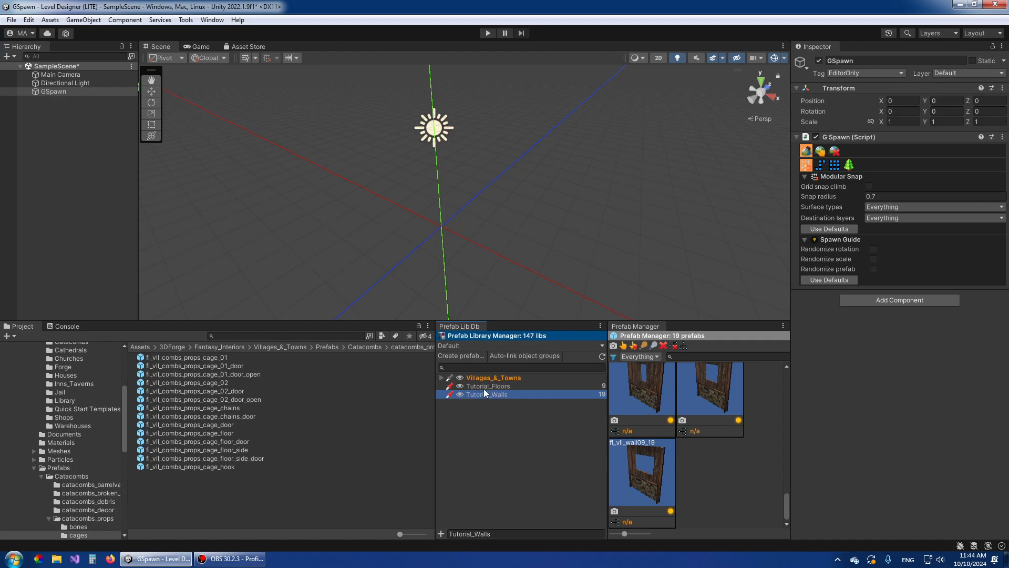
- Choose the fi_vil_floor_wood03 prefab from the Tutorial_Floors library for modular snap spawning
right_click_drag(416, 242, 445, 241)
key("s")
key("a")
right_click_drag(507, 251, 498, 248)
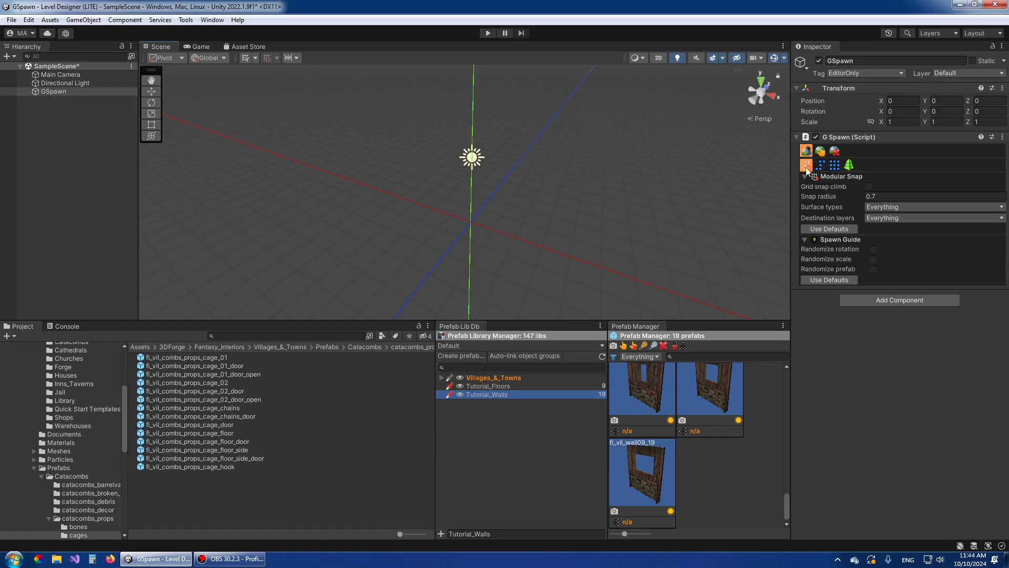
left_click(480, 387)
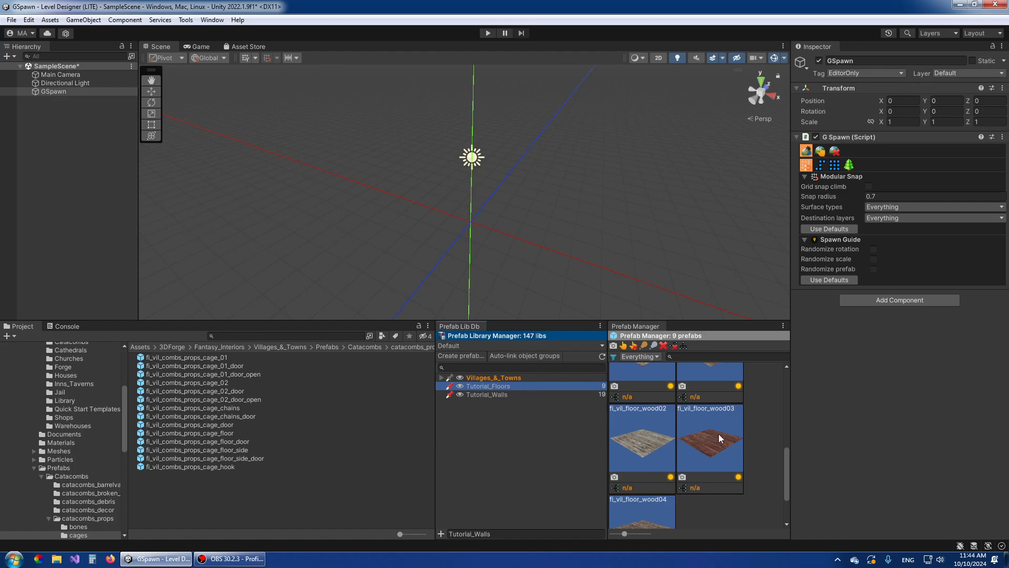
left_click(714, 443)
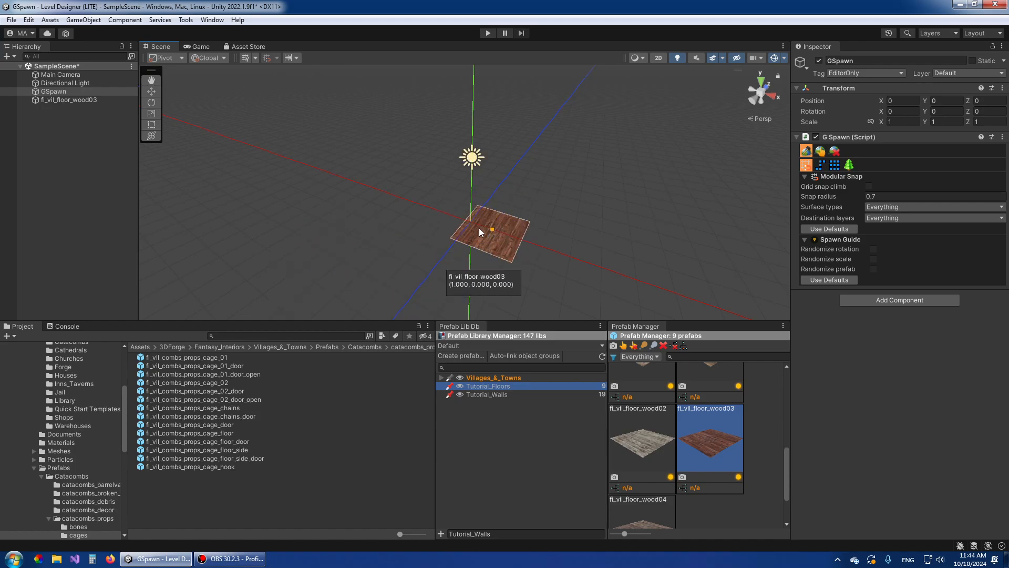
right_click_drag(408, 224, 427, 223)
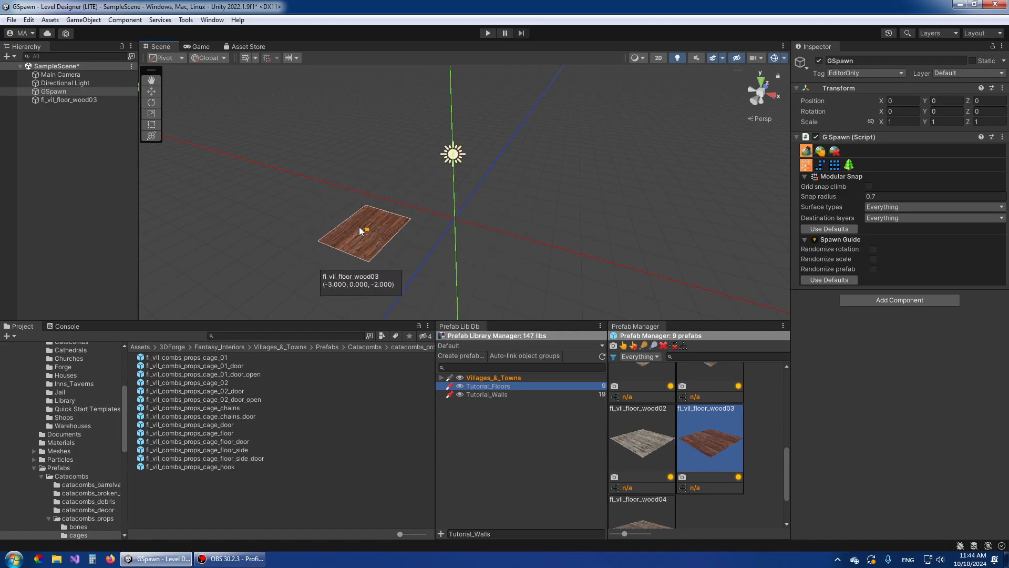
- Rotate the wood floor preview around Y, Z and X three times each, and reset its rotation and scale to original
key("y")
key("y")
key("y")
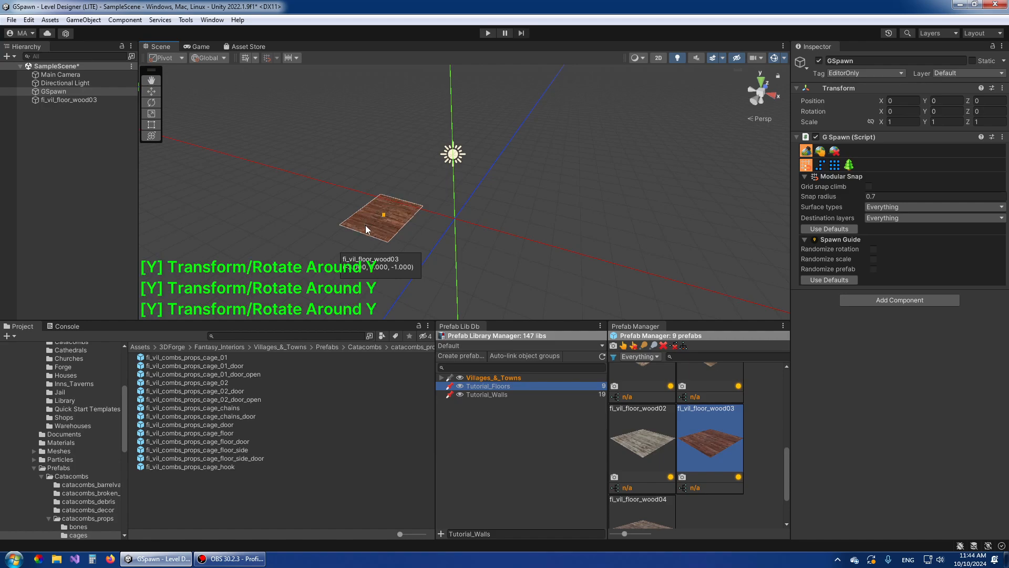
key("z")
key("z")
key("z")
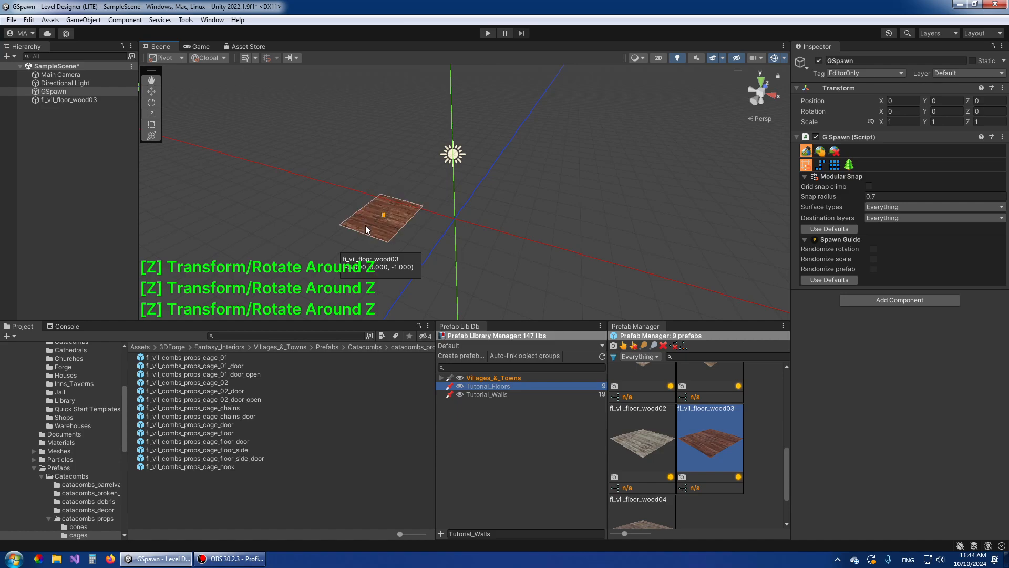
key("x")
key("x")
key("x")
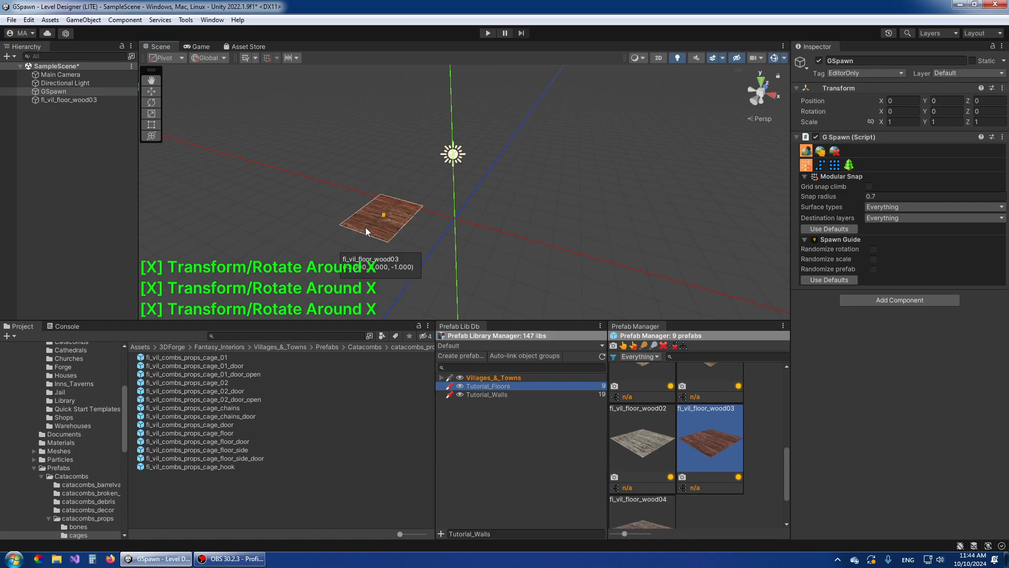
key("i")
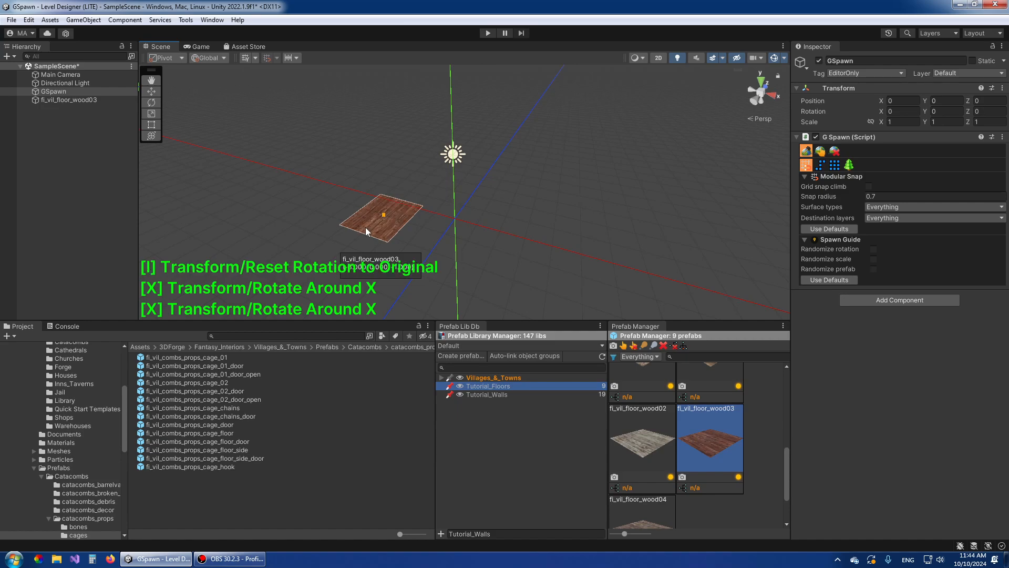
key("o")
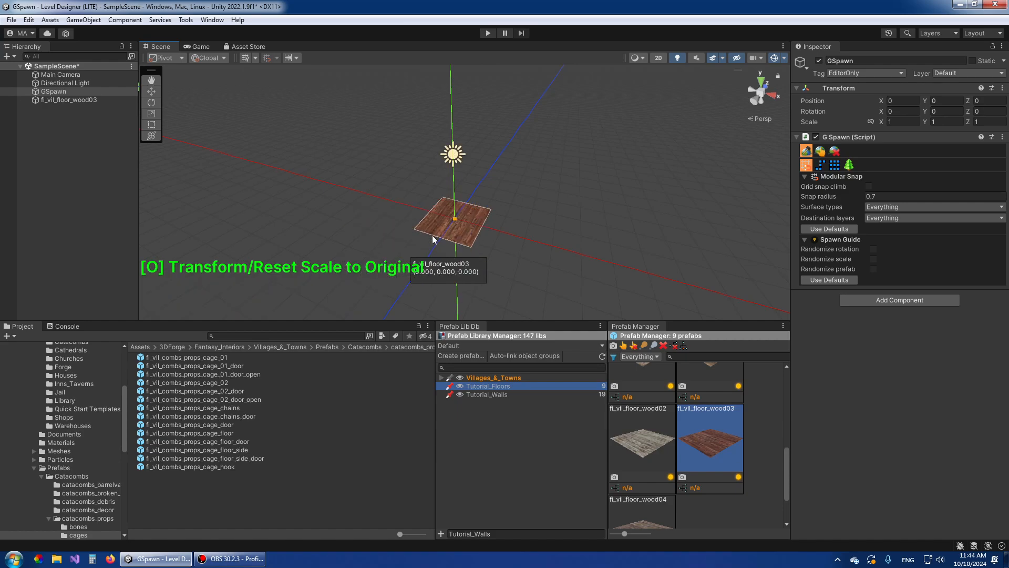
- Move the wood floor preview down and up in vertical steps and reset the vertical step
key("q")
key("q")
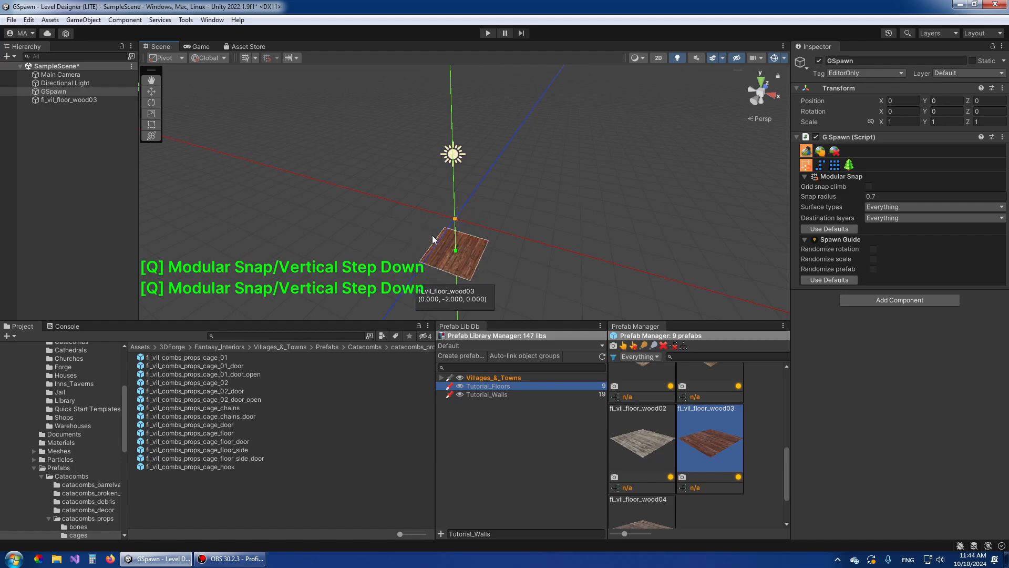
key("e")
key("e")
key("e")
key("e")
key("e")
key("q")
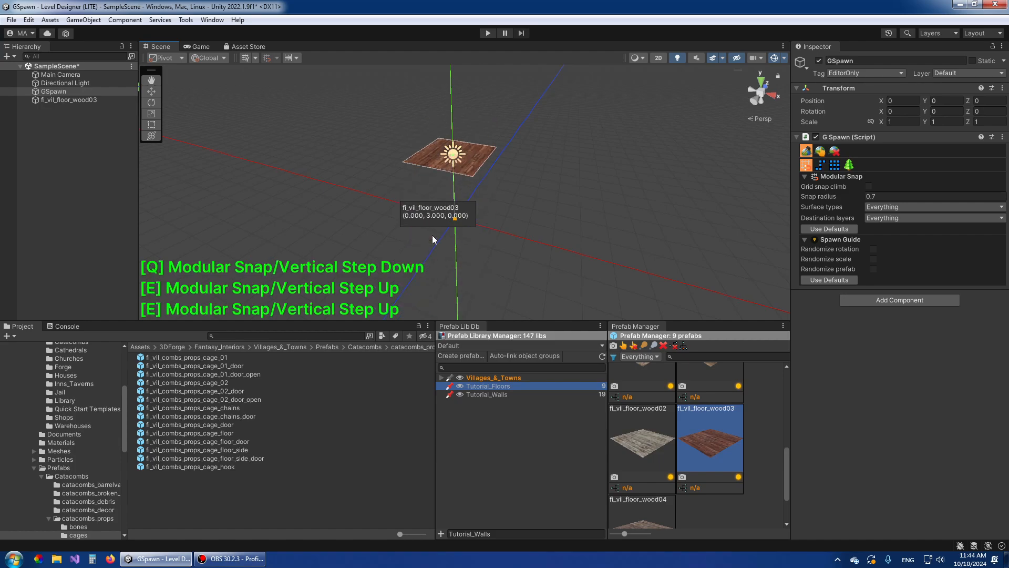
key("r")
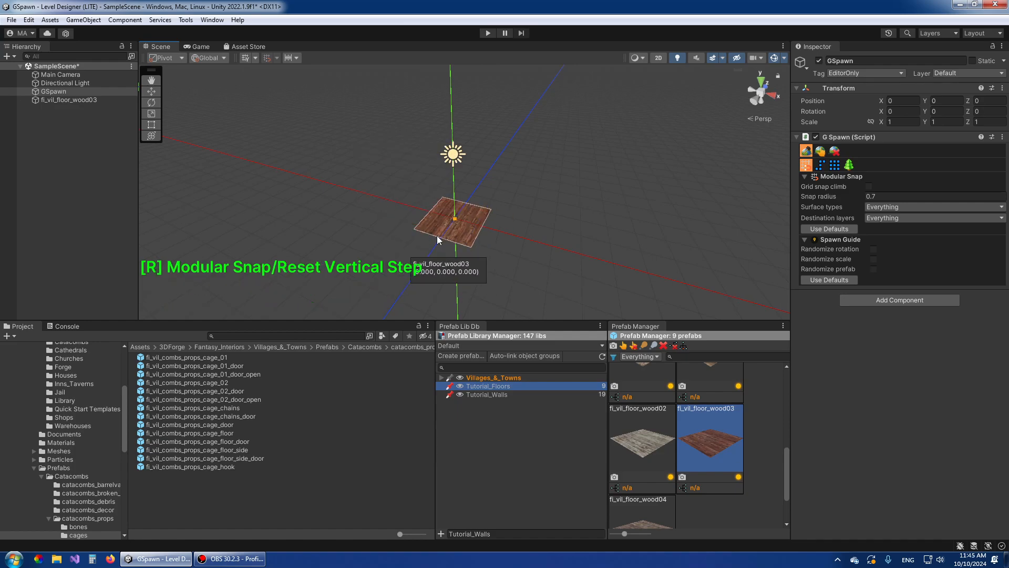
- Reset the preview's rotation and place two fi_vil_floor_wood03 tiles, one at the grid origin and one behind it along the Z axis
key("i")
mouse_move(465, 244)
right_mouse_down()
mouse_move(437, 238)
mouse_move(471, 243)
right_mouse_up()
left_click(447, 222)
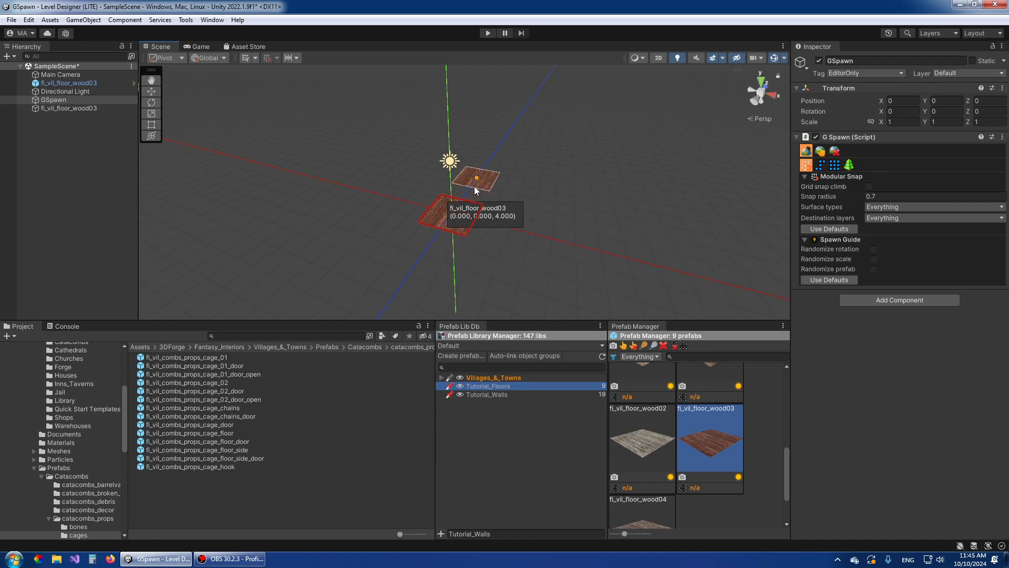
left_click(463, 189)
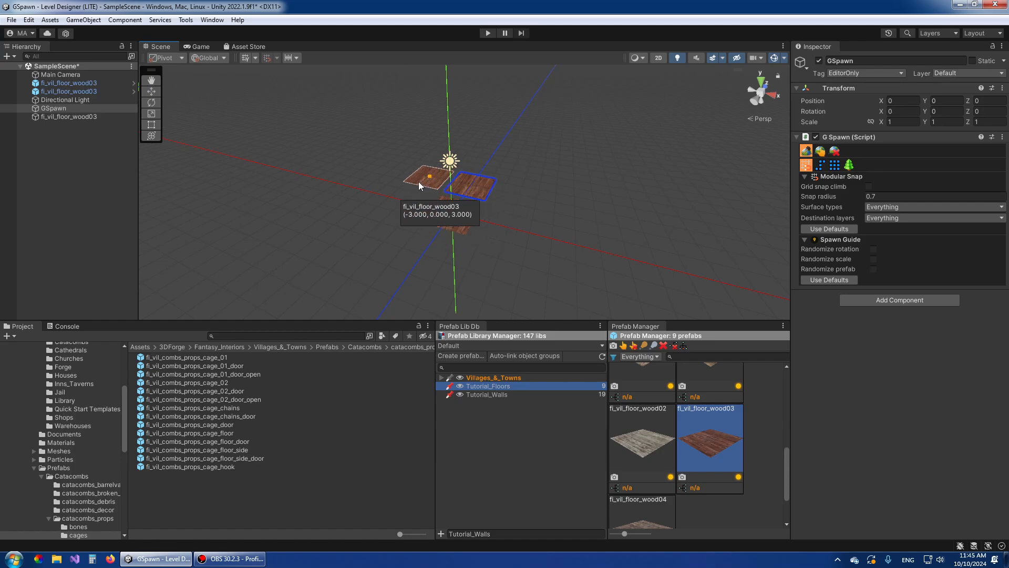
- Place two more fi_vil_floor_wood03 tiles on the negative X side of the first pair to form a two-by-two arrangement
left_click(421, 185)
left_click(391, 215)
right_click_drag(457, 247, 499, 227)
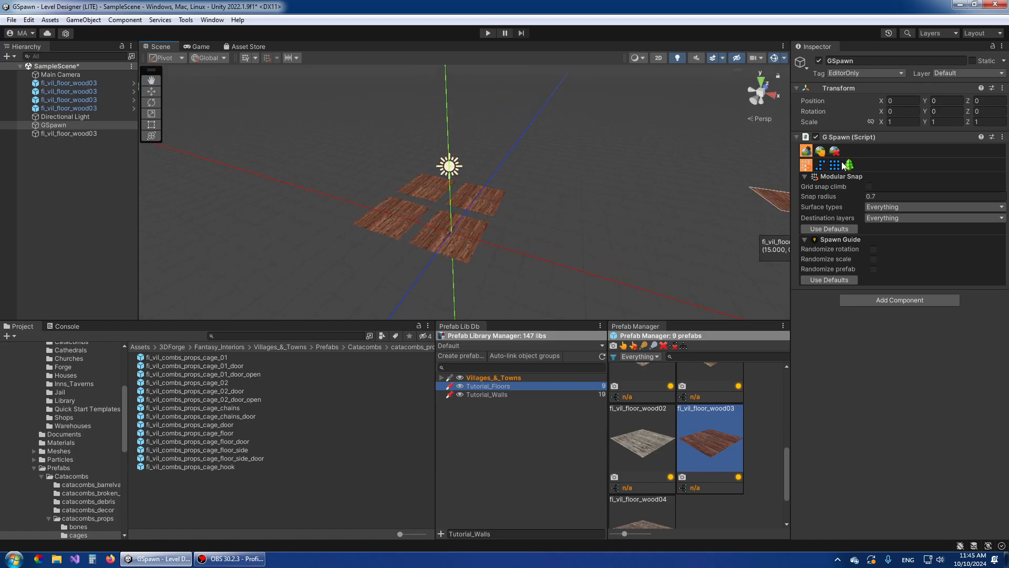
- Undo the placement of all four wood floor tiles
key("ctrl+z")
key("ctrl+z")
key("ctrl+z")
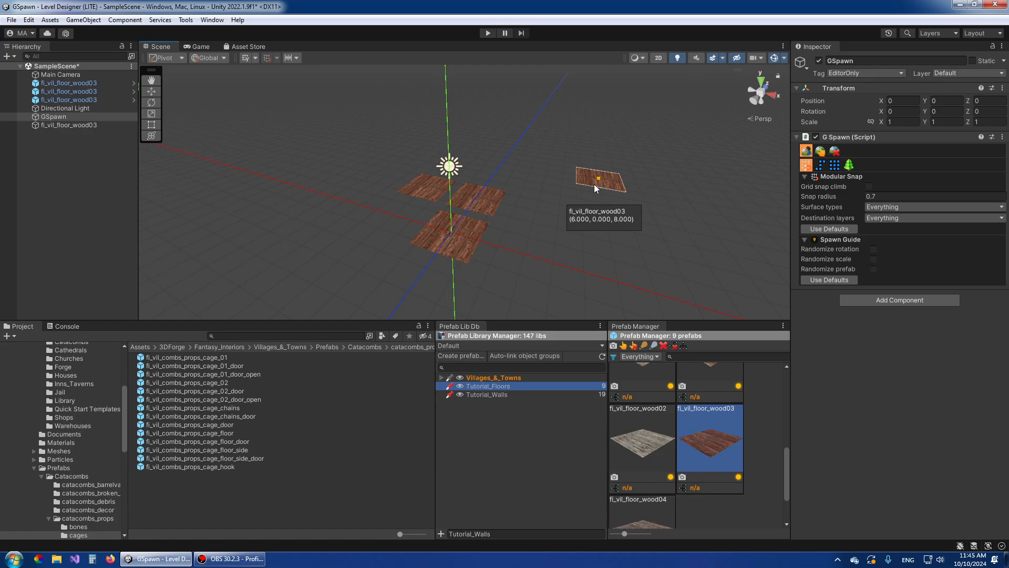
key("ctrl+z")
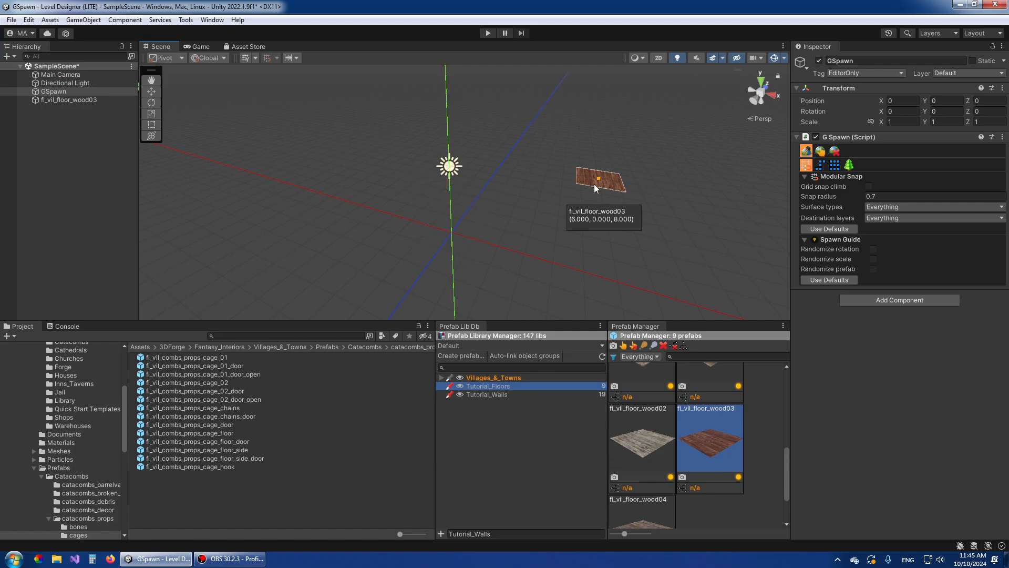
- Open GSpawn's Grid Settings window, dock it below the Inspector and enlarge its area
left_click(186, 20)
mouse_move(199, 33)
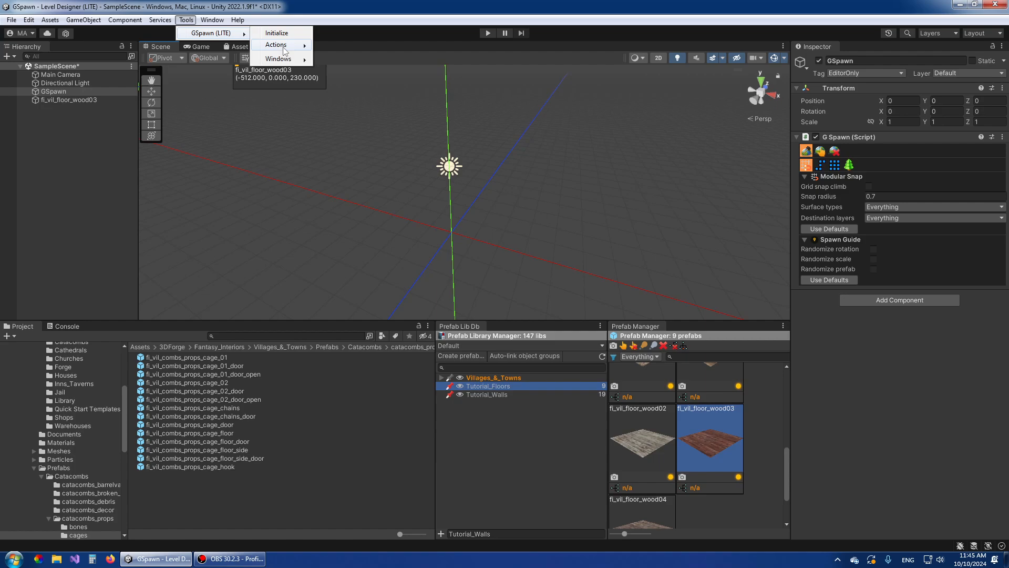
mouse_move(284, 63)
left_click(363, 145)
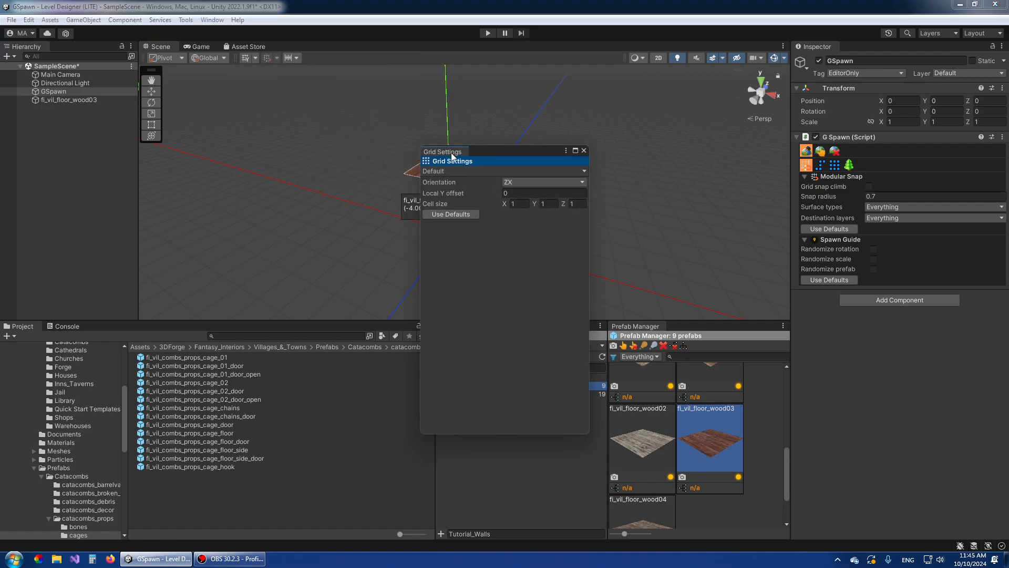
left_click_drag(442, 151, 891, 465)
left_click_drag(861, 372, 861, 333)
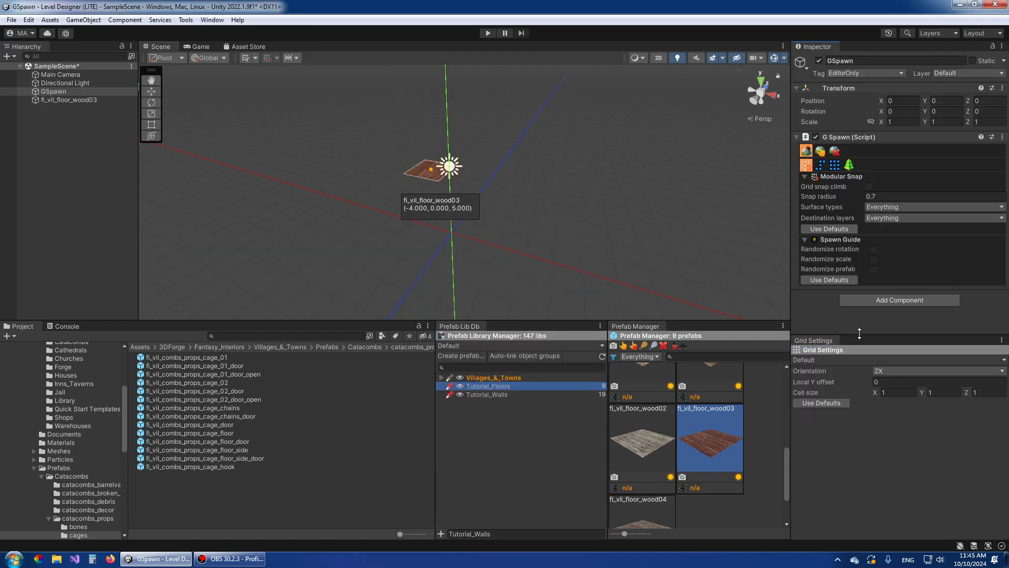
- Set the grid cell size to 0.25 on X, Y and Z
left_click(887, 392)
type("0.25")
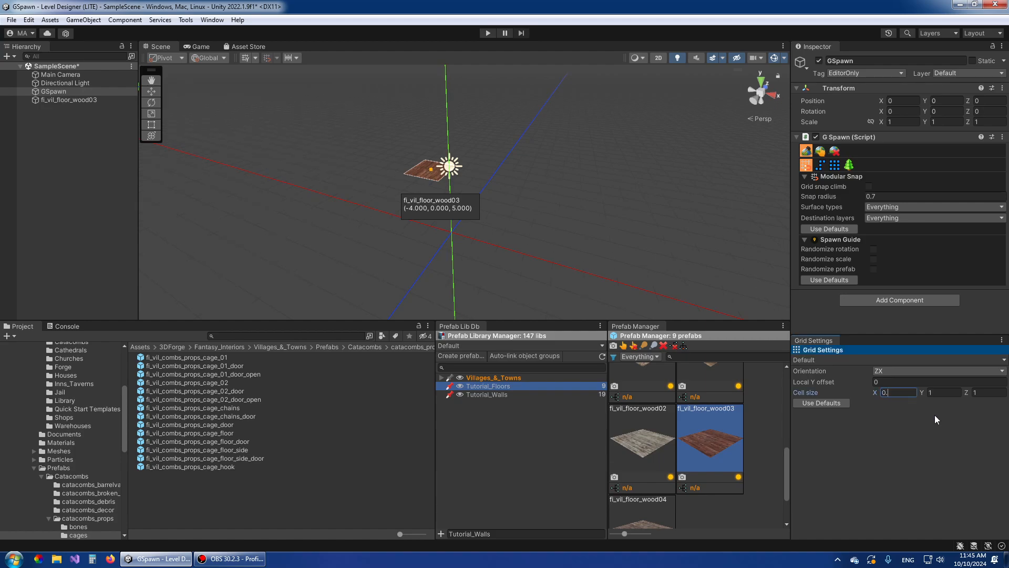
left_click(934, 392)
type("0.25")
key("Tab")
type("0.25")
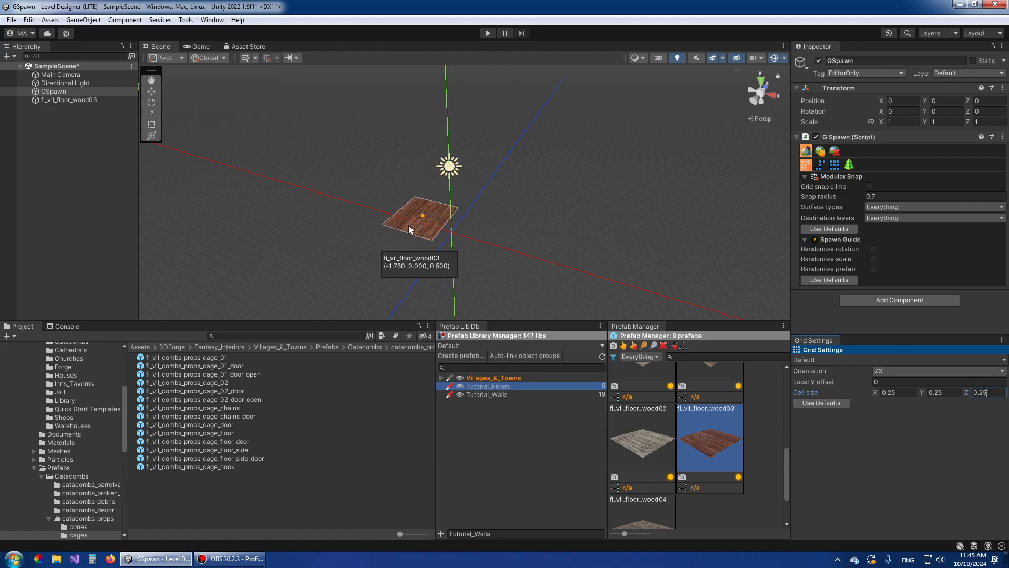
- Snap four fi_vil_floor_wood03 tiles together into a gapless two-by-two block, starting at the grid origin
right_click_drag(408, 225, 403, 228)
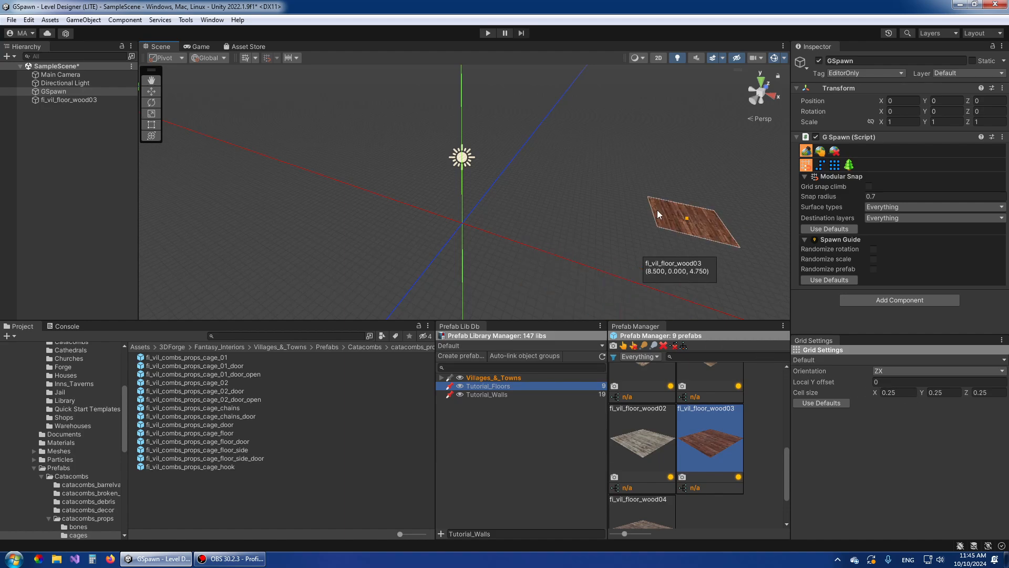
mouse_move(441, 187)
right_mouse_down()
mouse_move(452, 190)
mouse_move(421, 196)
mouse_move(443, 194)
right_mouse_up()
key("w")
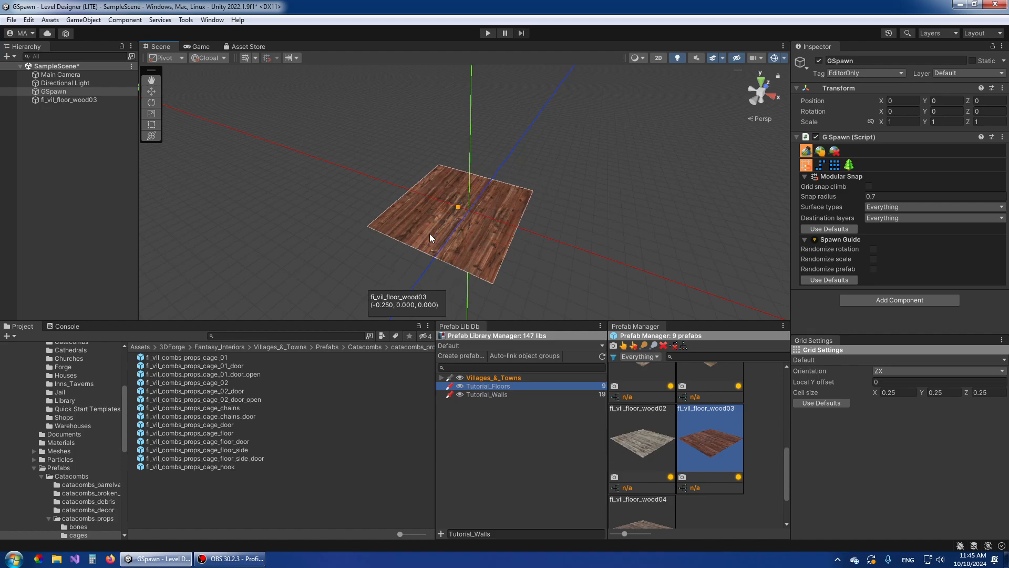
scroll(435, 232, "down", 5)
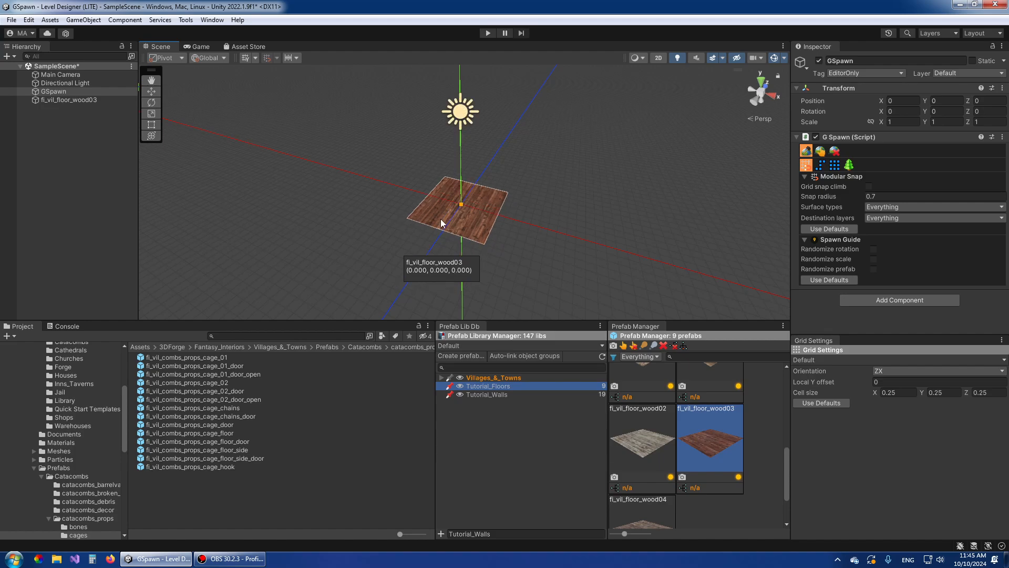
left_click(443, 220)
left_click(527, 246)
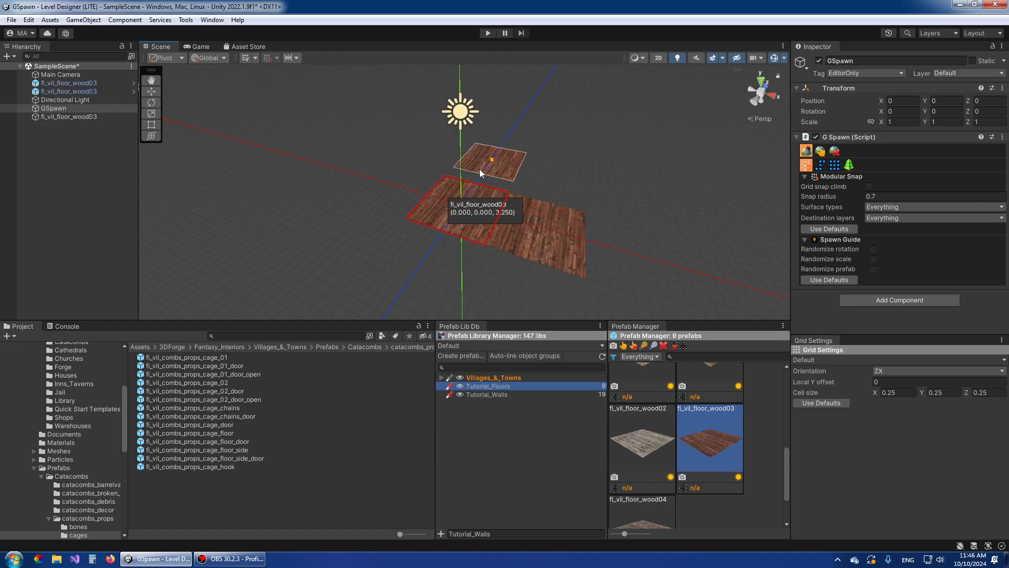
left_click(478, 179)
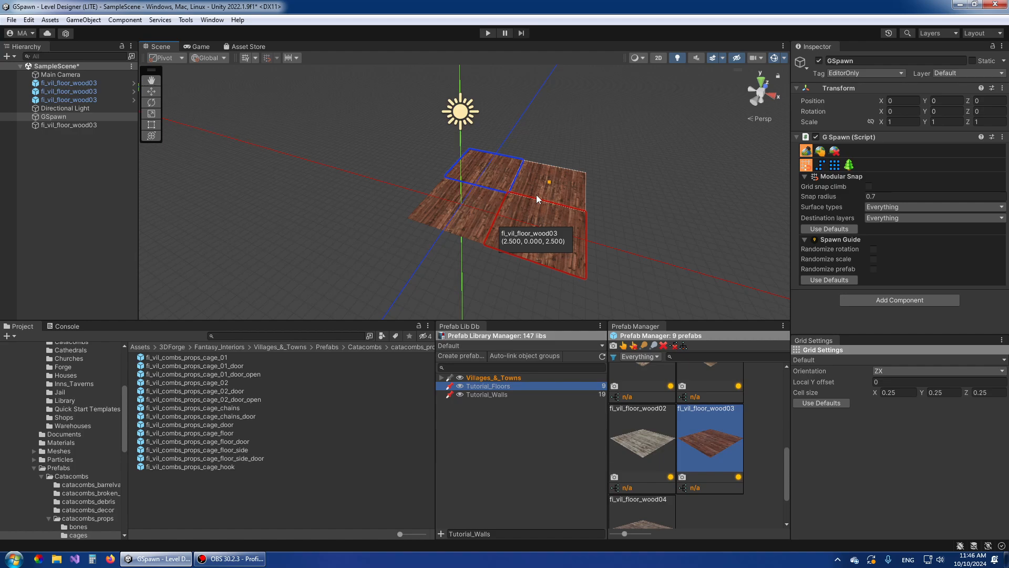
left_click(536, 195)
middle_click_drag(588, 149, 570, 150)
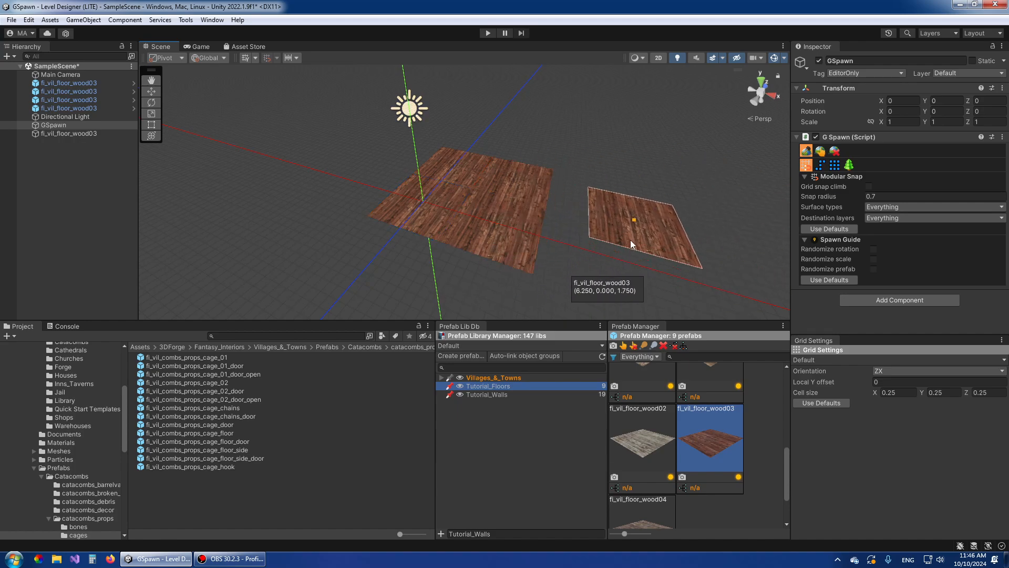
- Snap together a second two-by-two block of fi_vil_floor_wood03 tiles, detached from the first on the negative X side
left_click(257, 200)
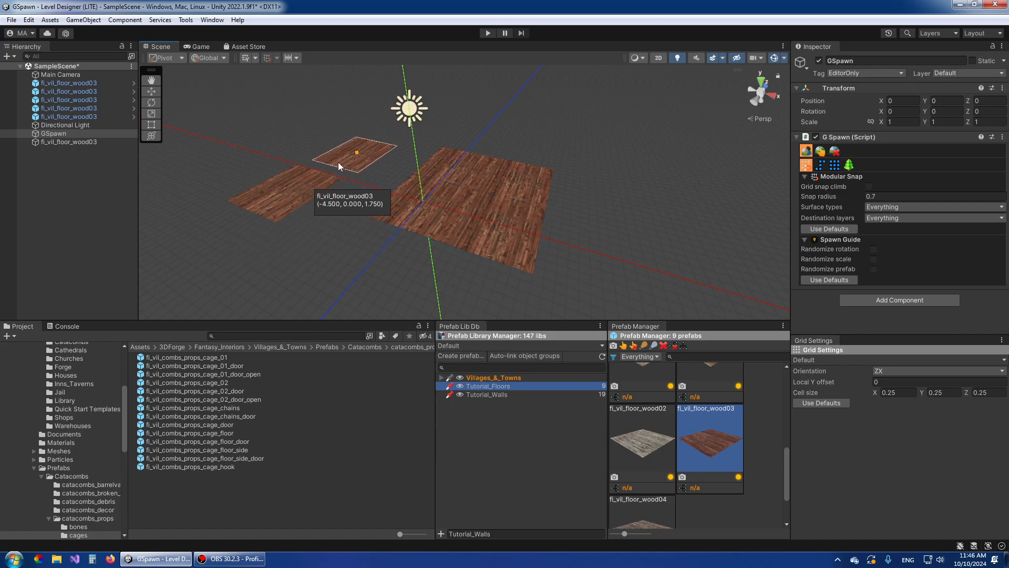
left_click(326, 165)
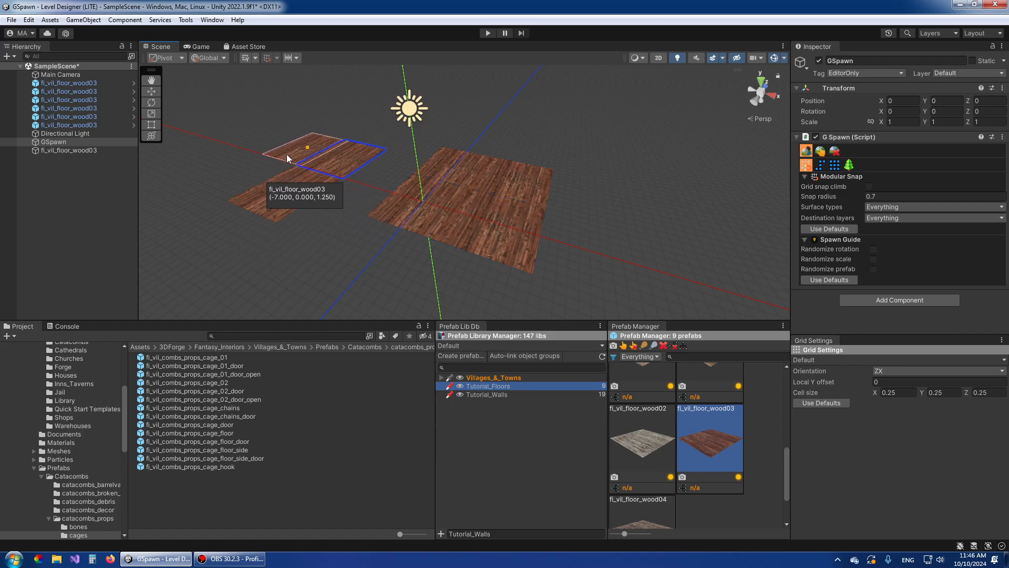
left_click(285, 153)
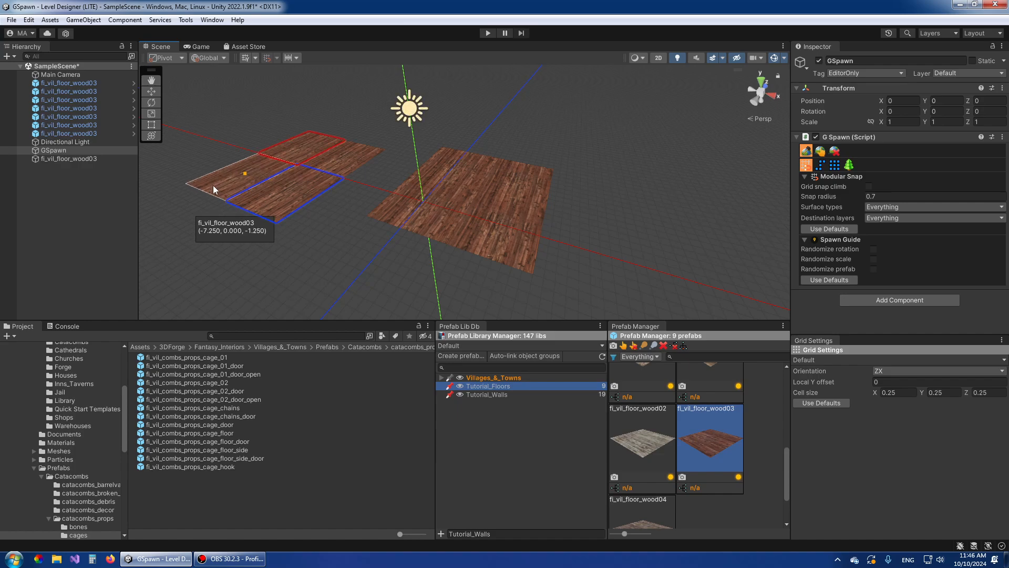
left_click(213, 185)
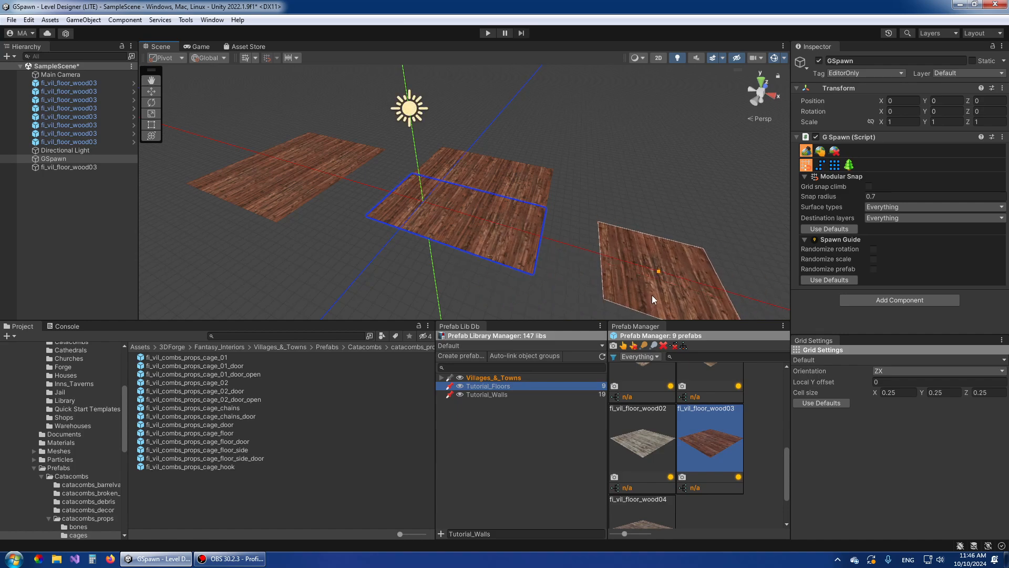
- Switch to Object Select & Manipulate mode and delete both blocks of wood floor tiles
left_click(820, 152)
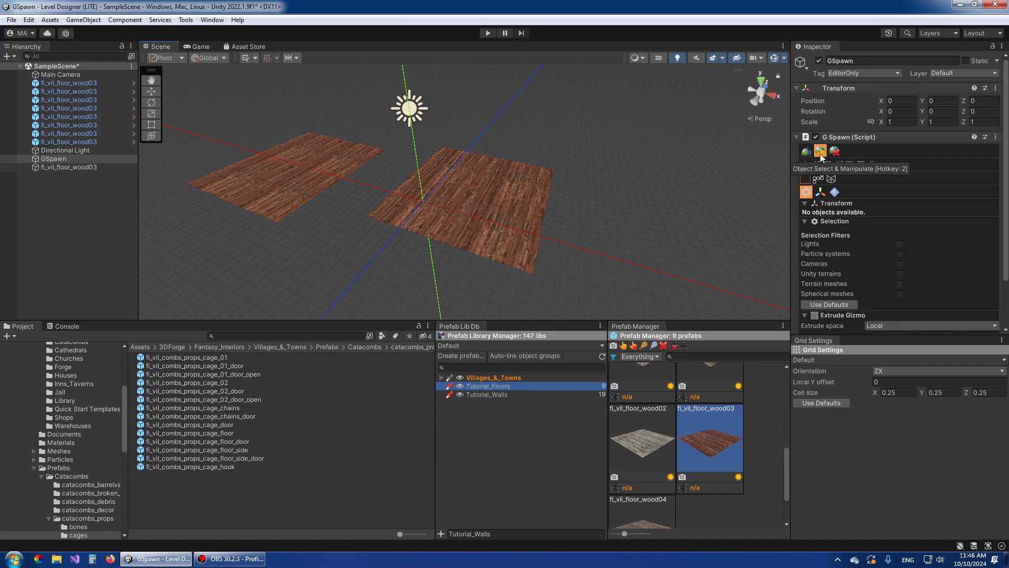
left_click_drag(178, 108, 594, 292)
key("Delete")
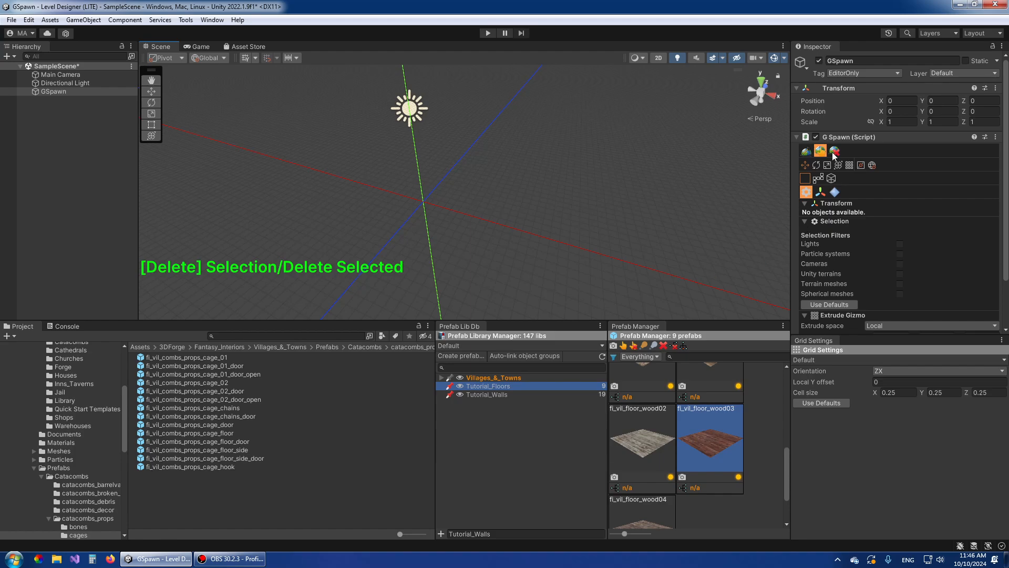
- Use Box spawn mode to fill a floor of 4 by 5 fi_vil_floor_wood03 tiles along X and Z, starting at the grid origin
left_click(806, 152)
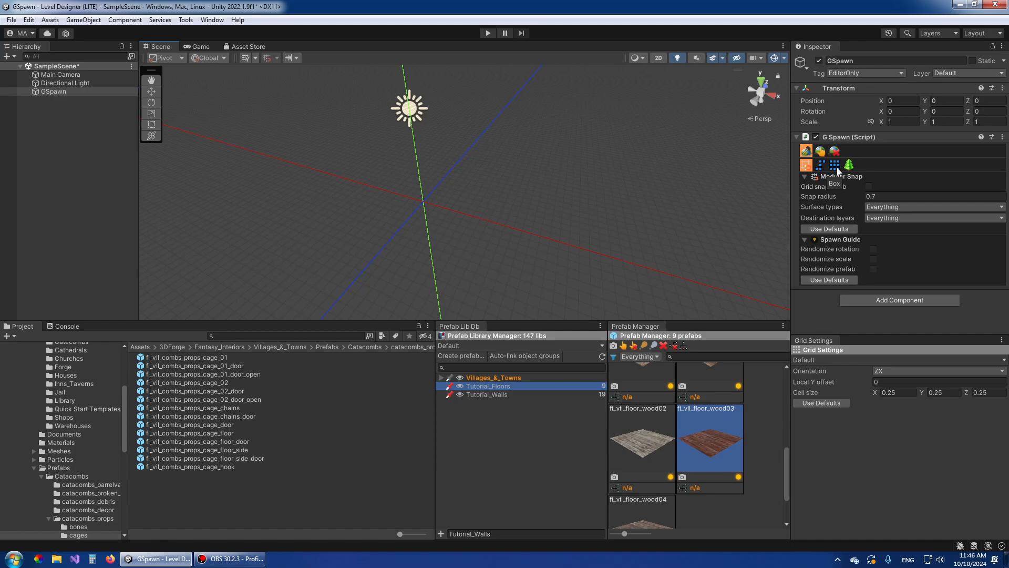
left_click(835, 166)
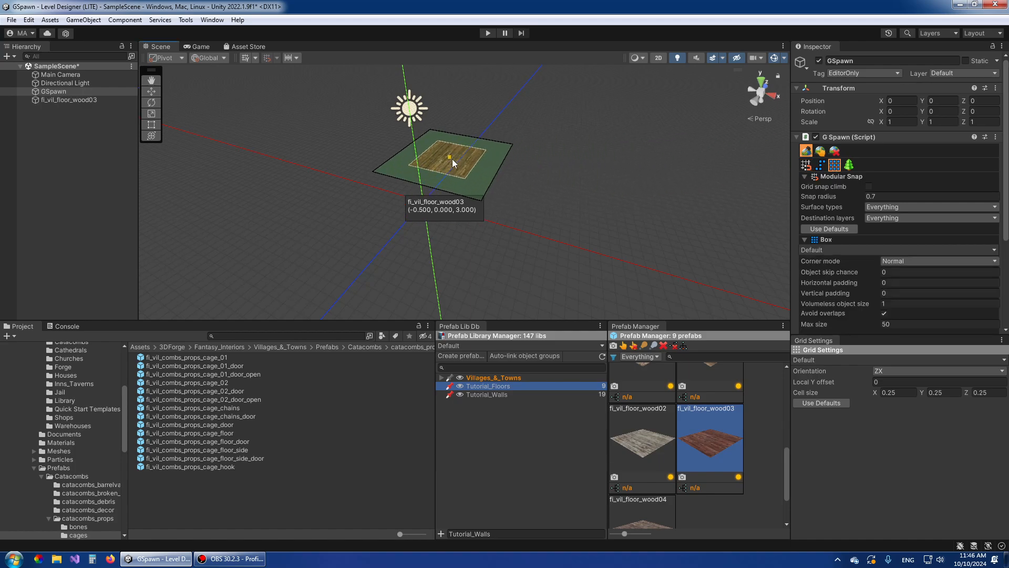
key("s")
right_click_drag(450, 164, 441, 185)
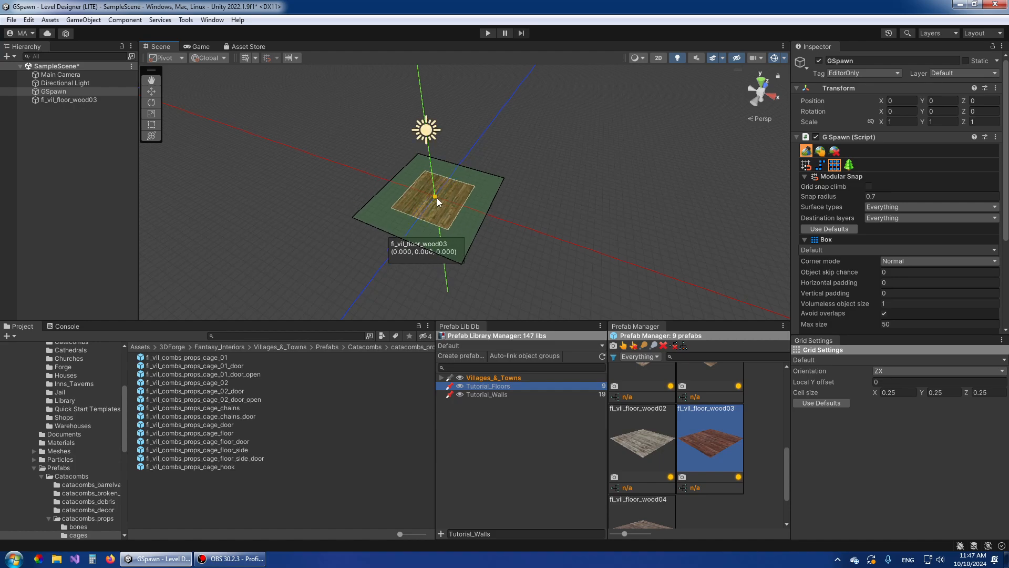
right_click_drag(430, 231, 429, 226)
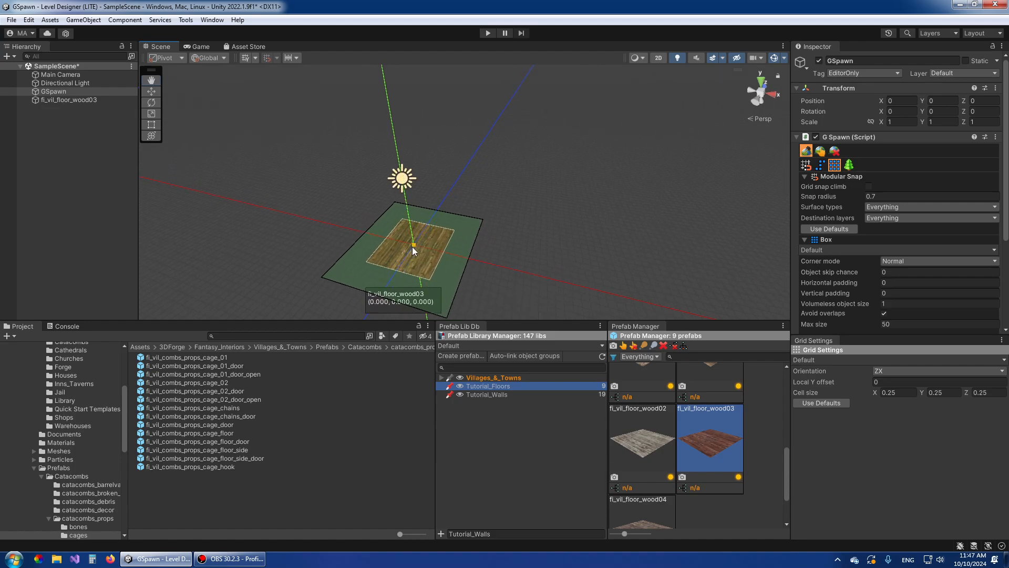
left_click(413, 248)
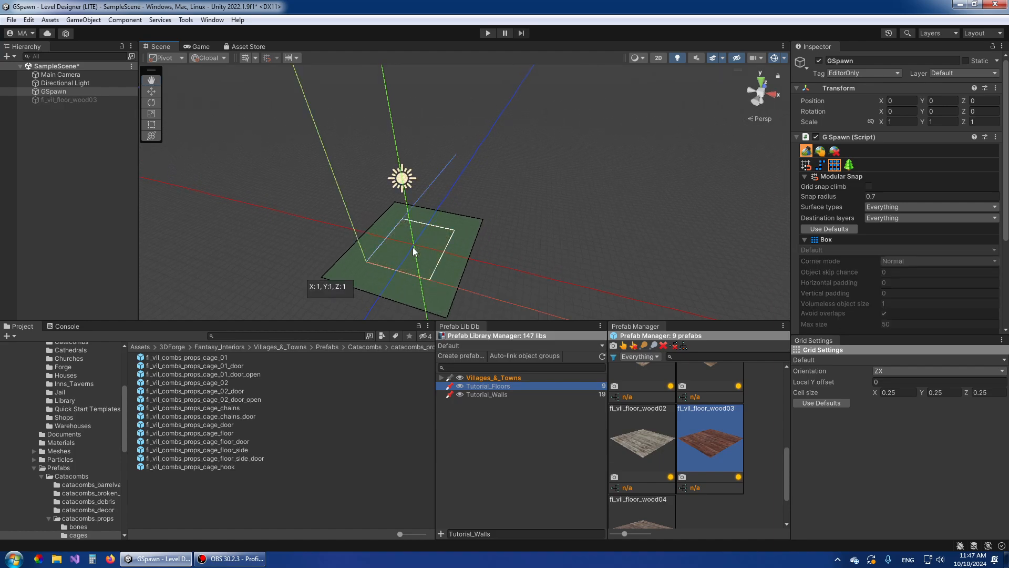
right_click_drag(541, 217, 531, 219)
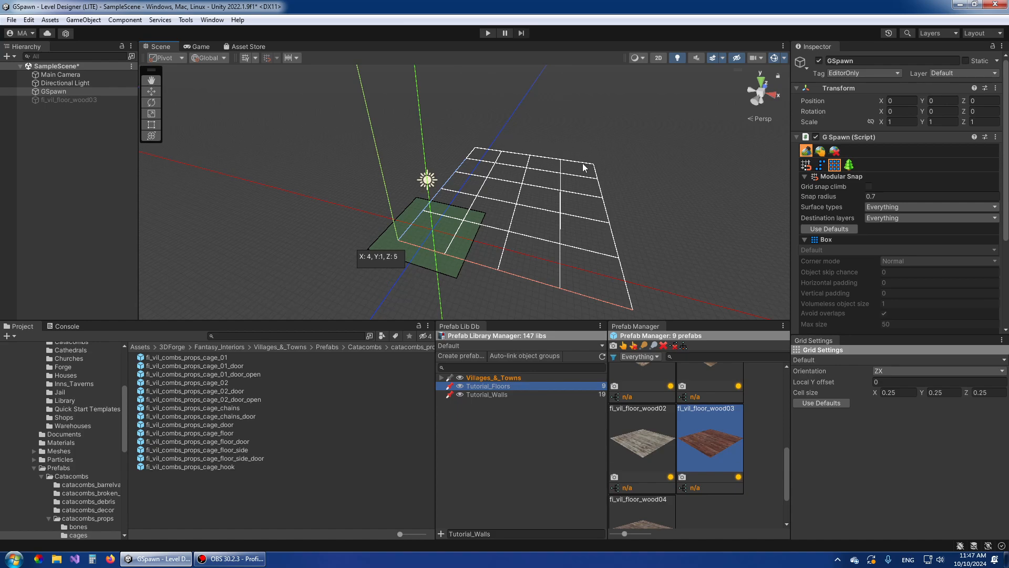
left_click(584, 167)
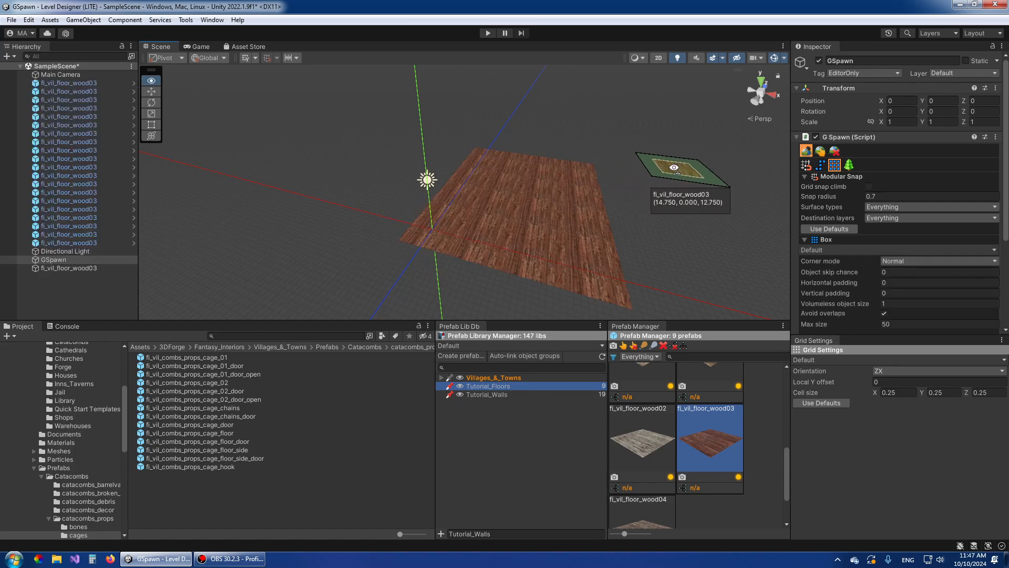
- Return to Modular Snap spawning and choose the fi_vil_wall09_01 prefab from the Tutorial_Walls library
right_click_drag(660, 166, 638, 177)
key("w")
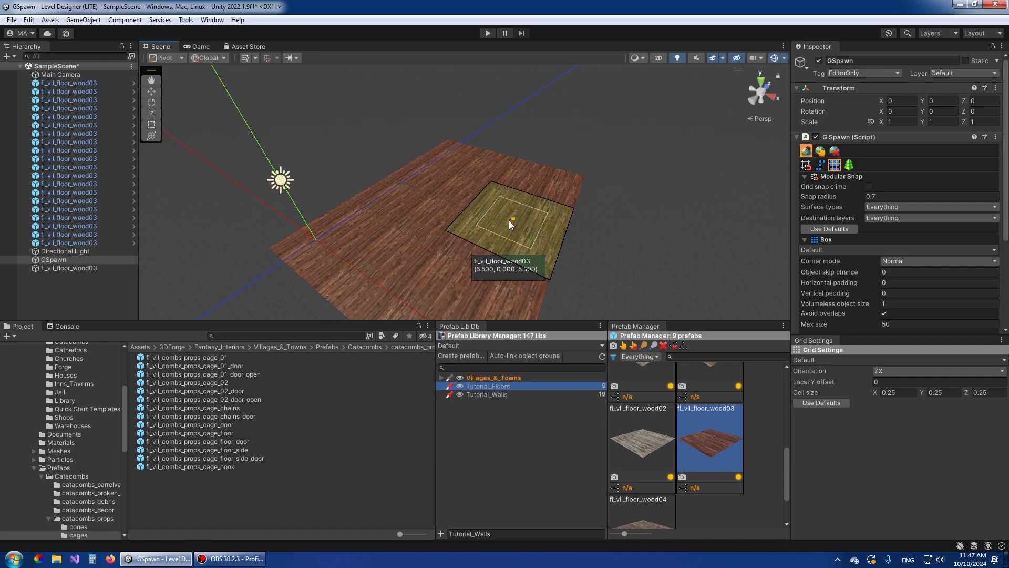
left_click(806, 165)
left_click(488, 394)
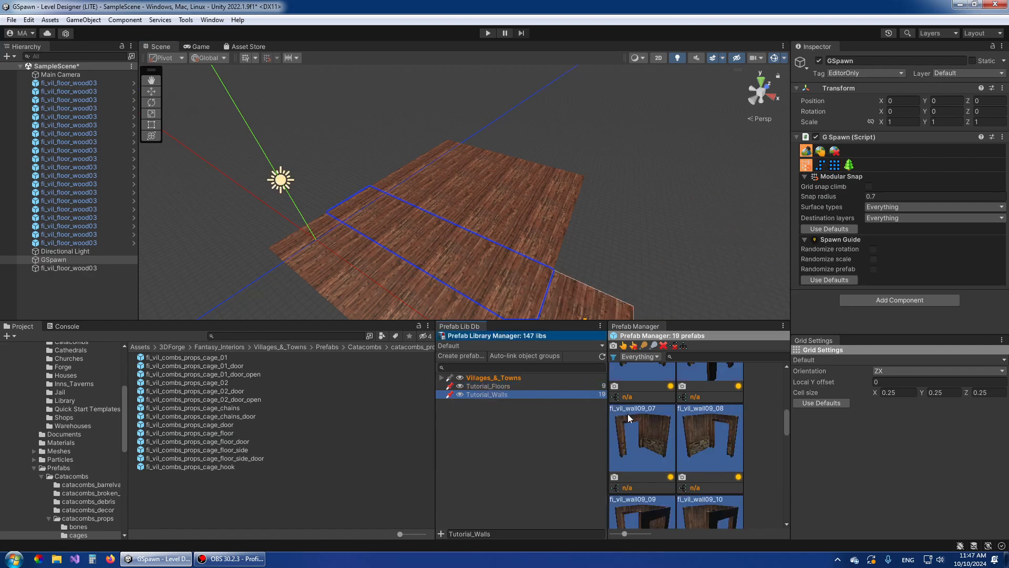
scroll(650, 437, "up", 2)
scroll(647, 433, "up", 4)
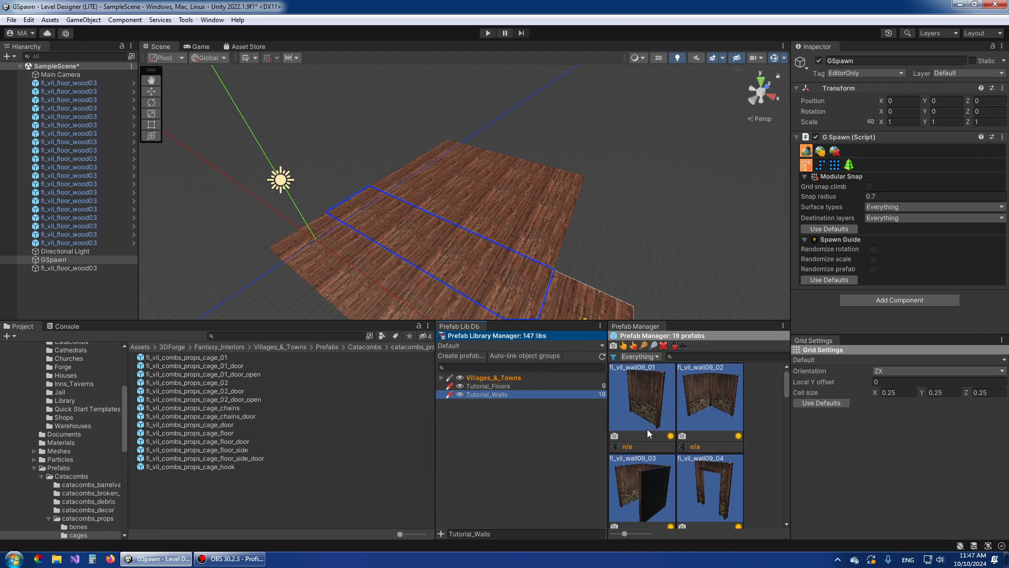
left_click(643, 406)
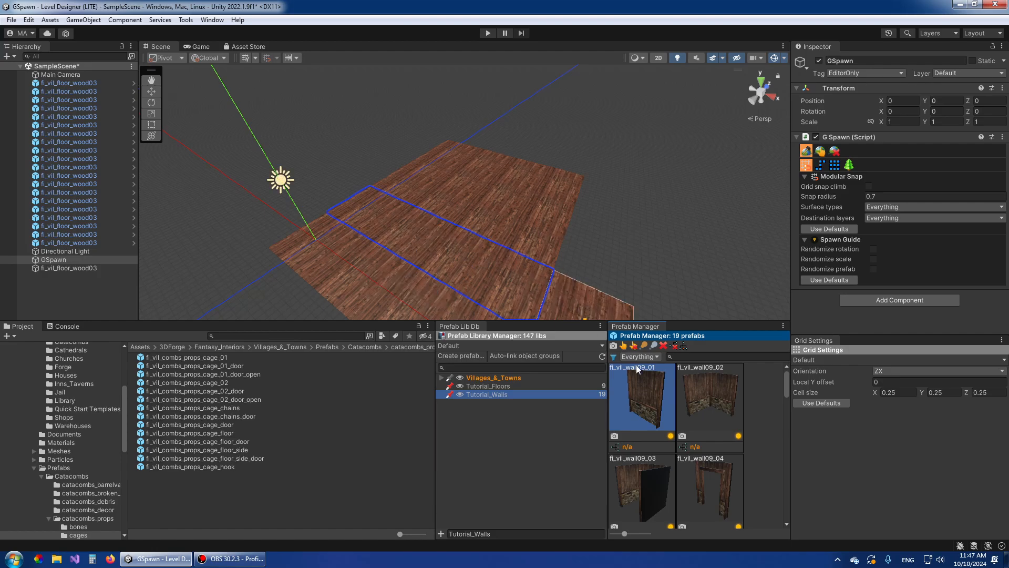
double_click(654, 400)
- Snap two fi_vil_wall09_01 walls side by side along the floor's Z-direction edge at the origin, and switch to Object Select & Manipulate mode
right_click_drag(342, 219, 404, 234)
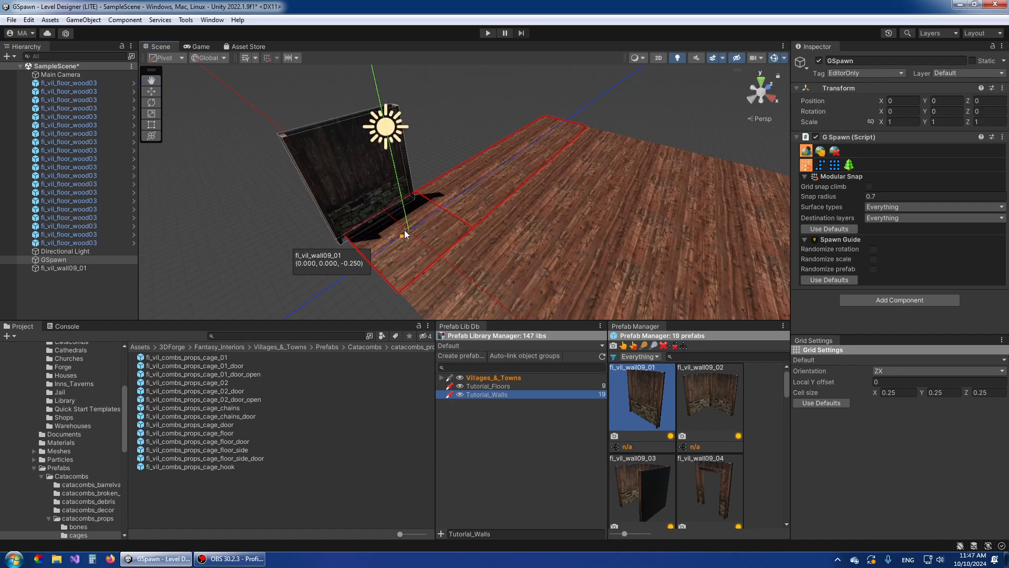
left_click(405, 235)
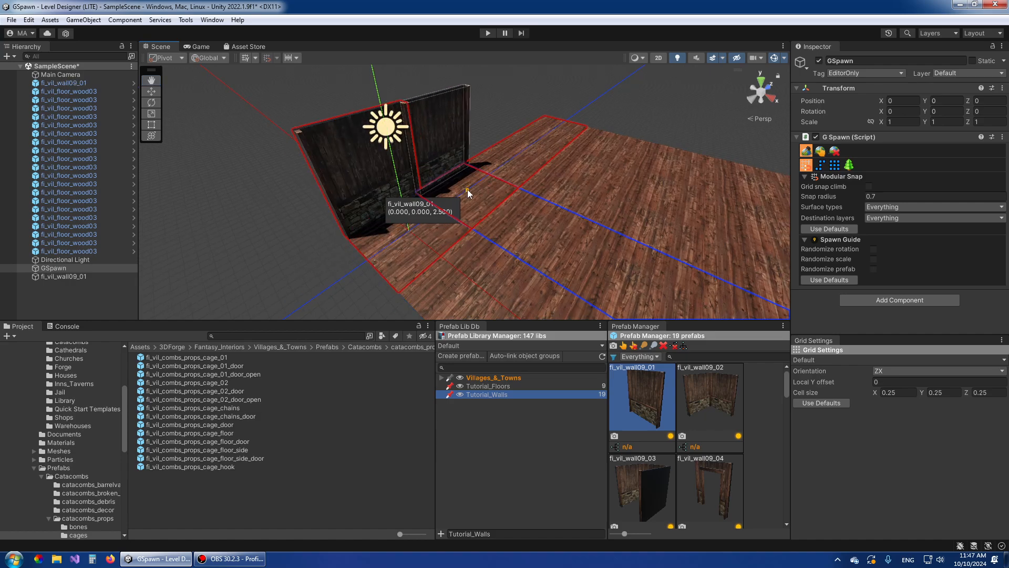
left_click(468, 189)
mouse_move(559, 148)
right_mouse_down()
mouse_move(568, 153)
mouse_move(560, 161)
right_mouse_up()
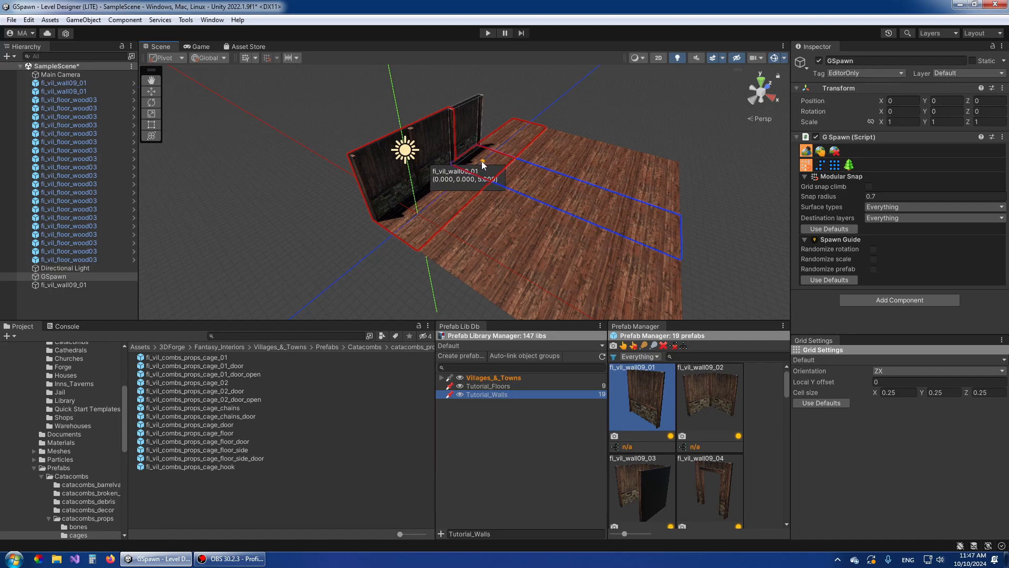
left_click(822, 152)
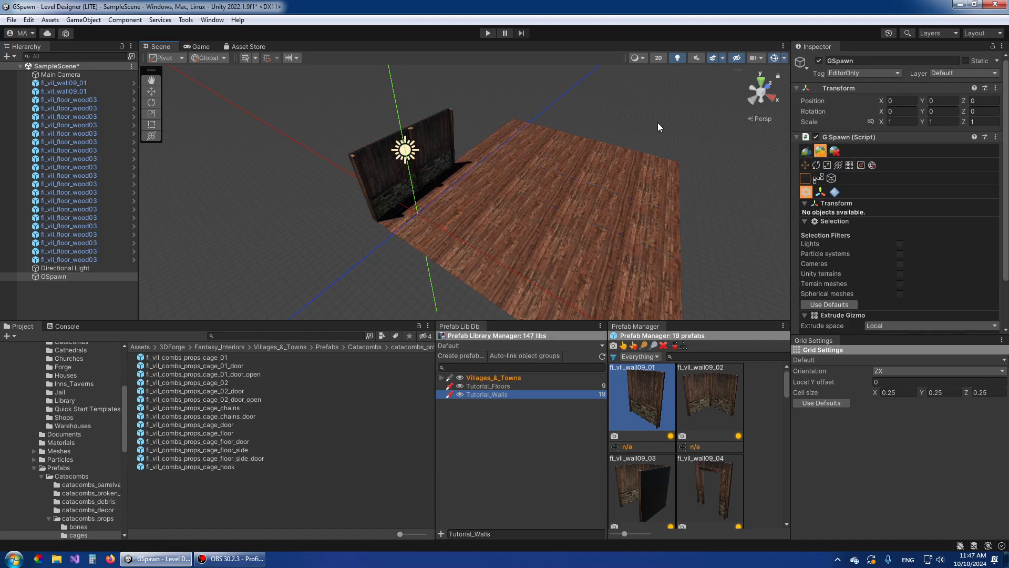
- Delete the two fi_vil_wall09_01 walls standing along the floor's edge at the origin
left_click(440, 140)
key("Delete")
key("Delete")
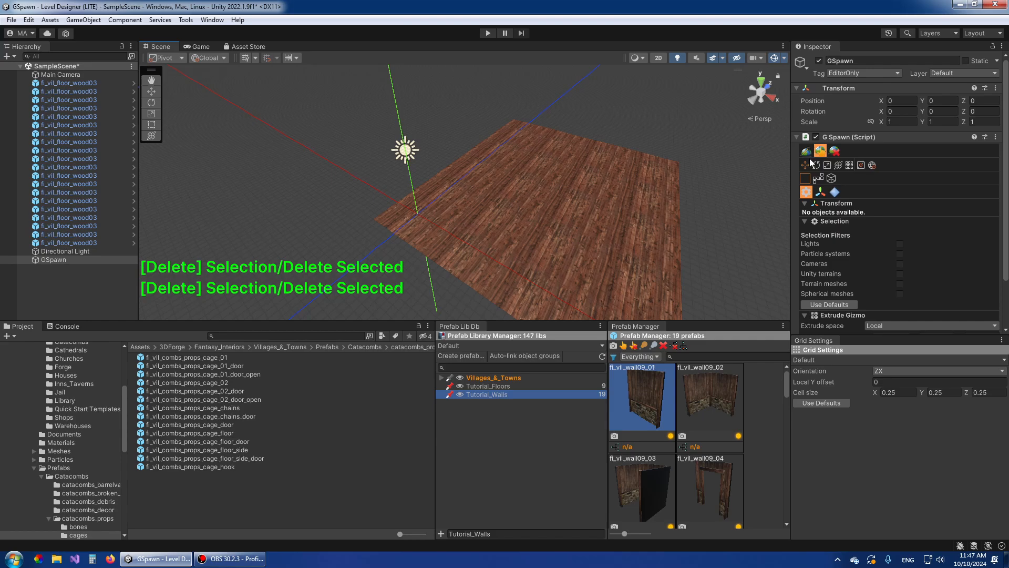
- Return to object spawning in Segments mode, set the corner connection to Overlap and enable rotation at corners
key("1")
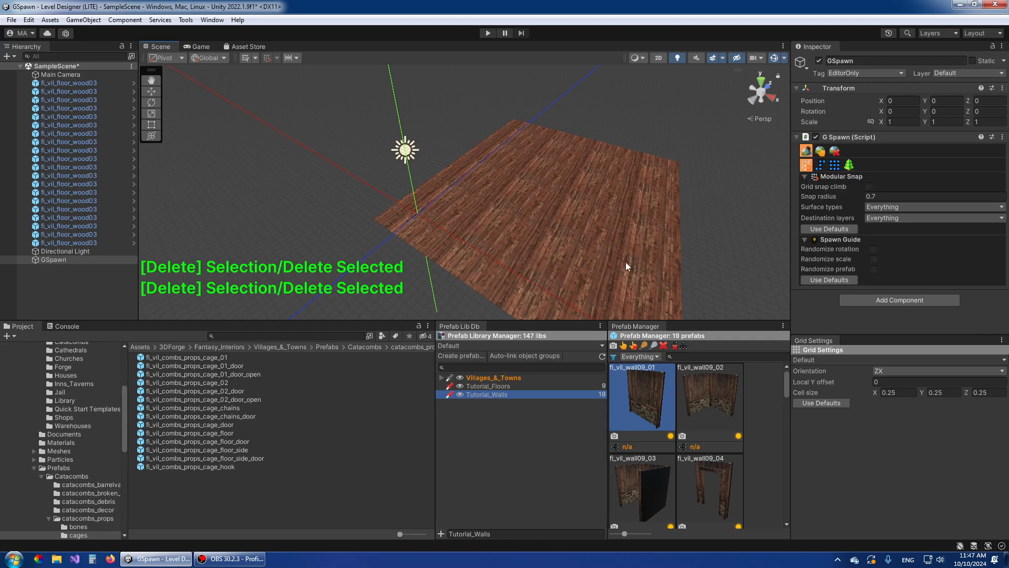
left_click(823, 171)
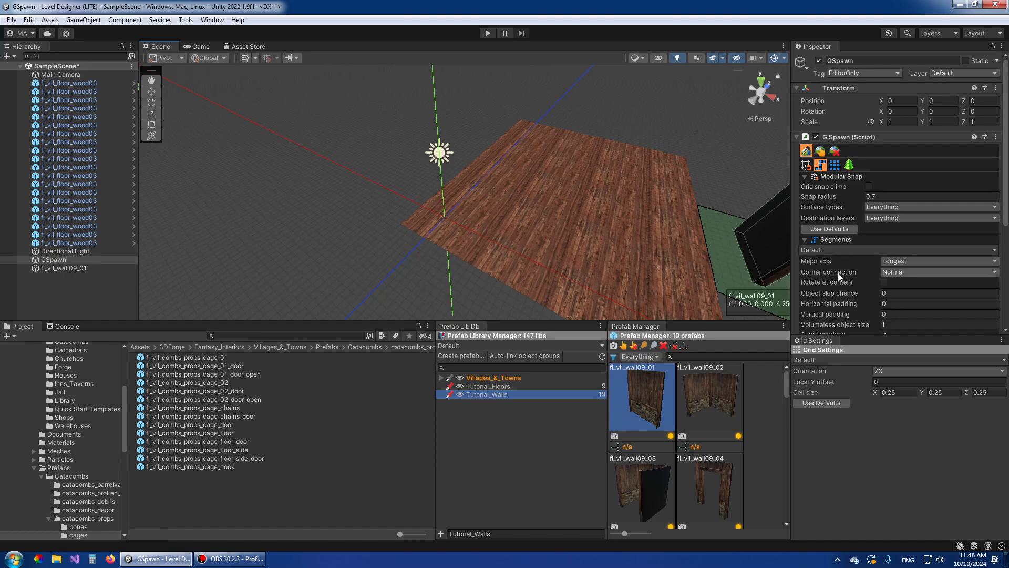
left_click(888, 272)
left_click(907, 295)
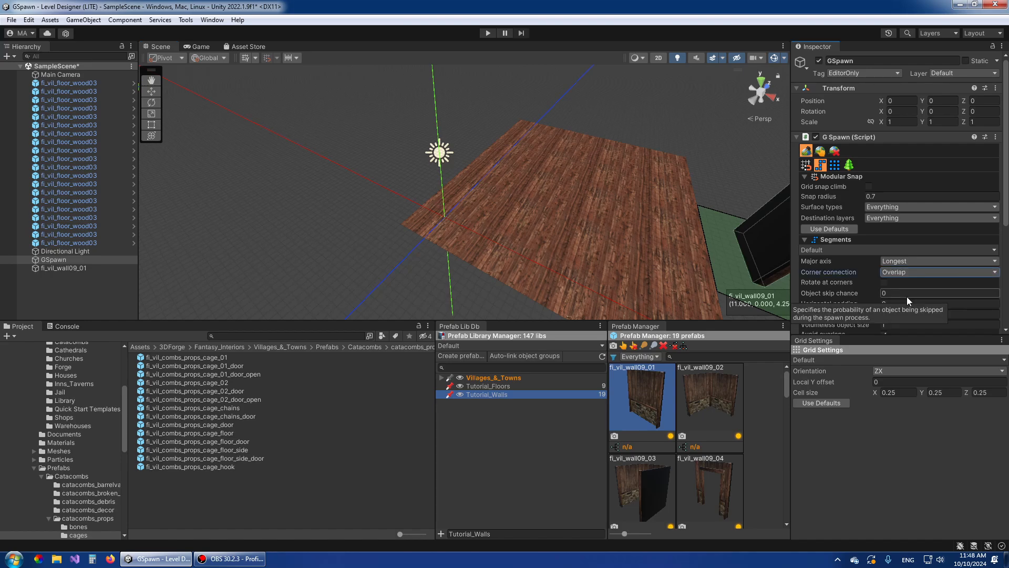
left_click(883, 282)
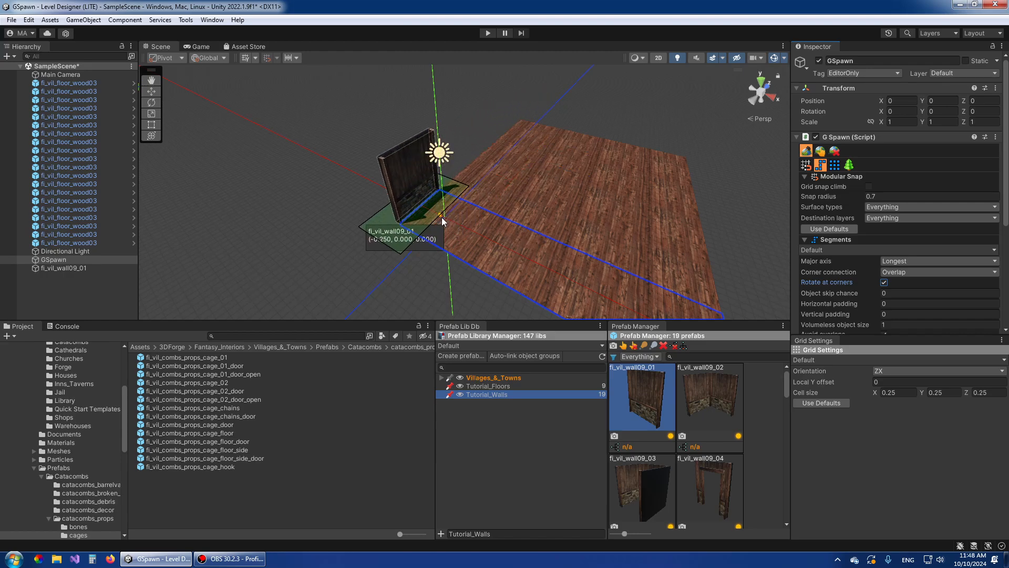
- Spawn fi_vil_wall09_01 segments around all four sides of the rectangular wood floor, starting at the origin corner
left_click(445, 220)
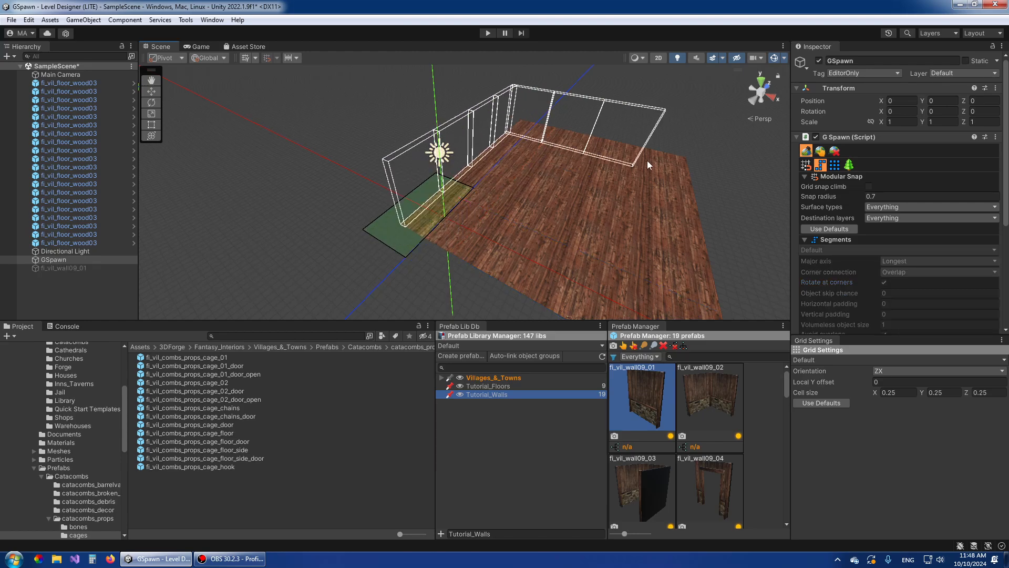
key("s")
right_click_drag(660, 161, 666, 165)
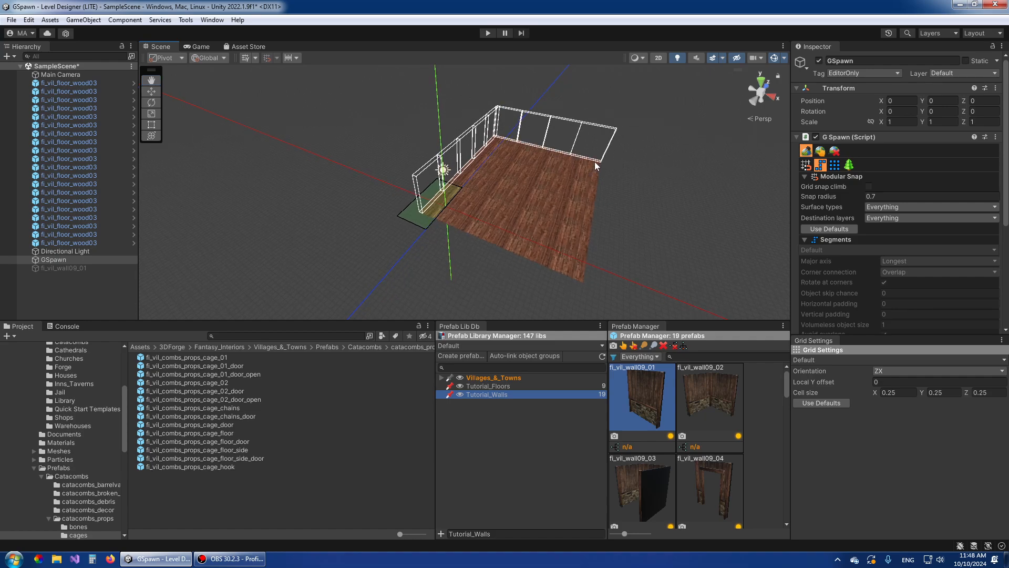
left_click(425, 213)
right_click_drag(660, 174, 587, 215)
key("w")
key("s")
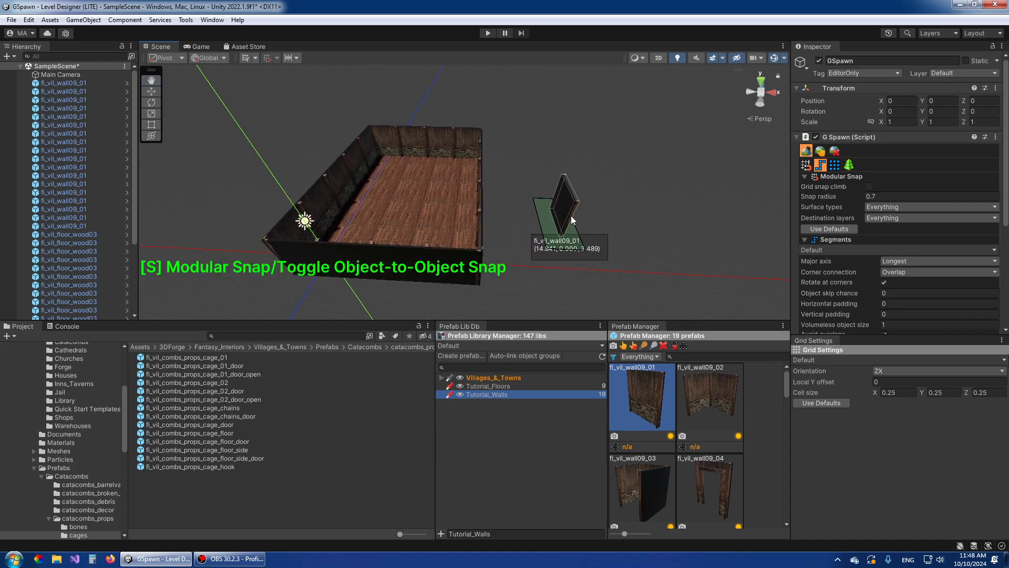
middle_click_drag(643, 228, 621, 229)
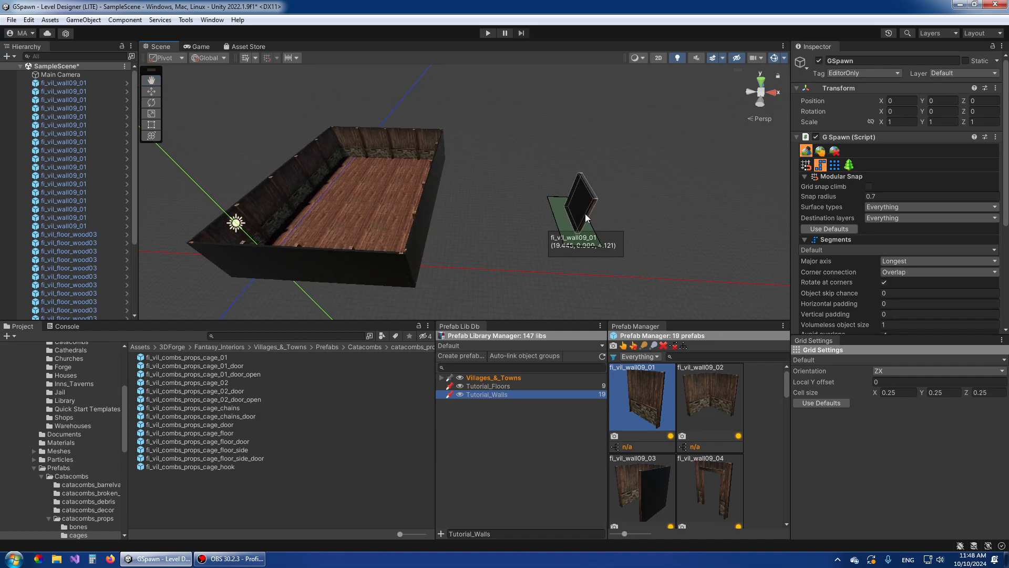
- Use Box spawn mode to lay two adjoining blocks of fi_vil_floor_wood03 tiles beside the room, forming an L-shaped floor
left_click(835, 165)
left_click(494, 386)
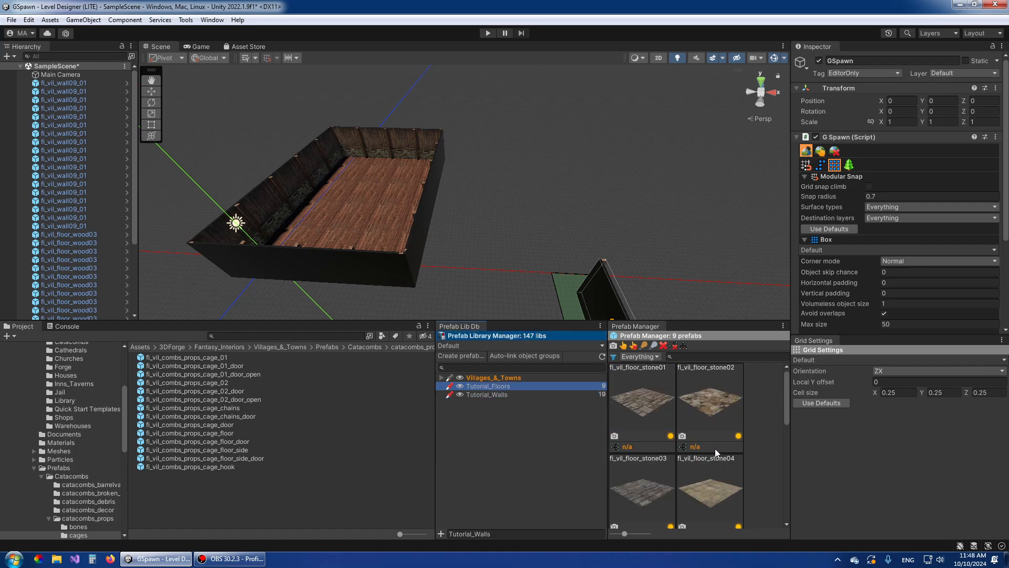
scroll(718, 449, "down", 3)
scroll(583, 240, "up", 5)
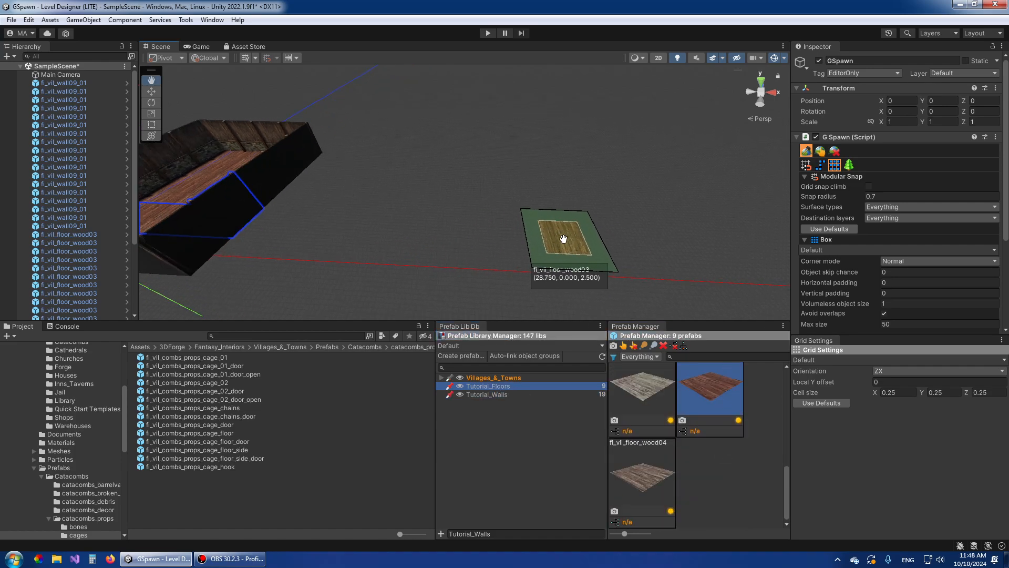
left_click_drag(398, 243, 531, 152)
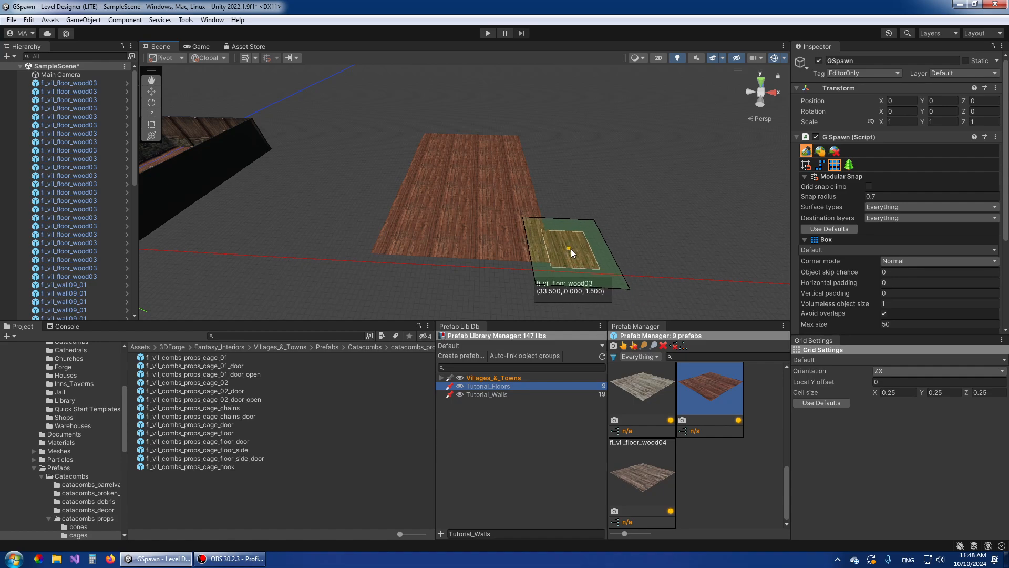
left_click_drag(571, 241, 762, 231)
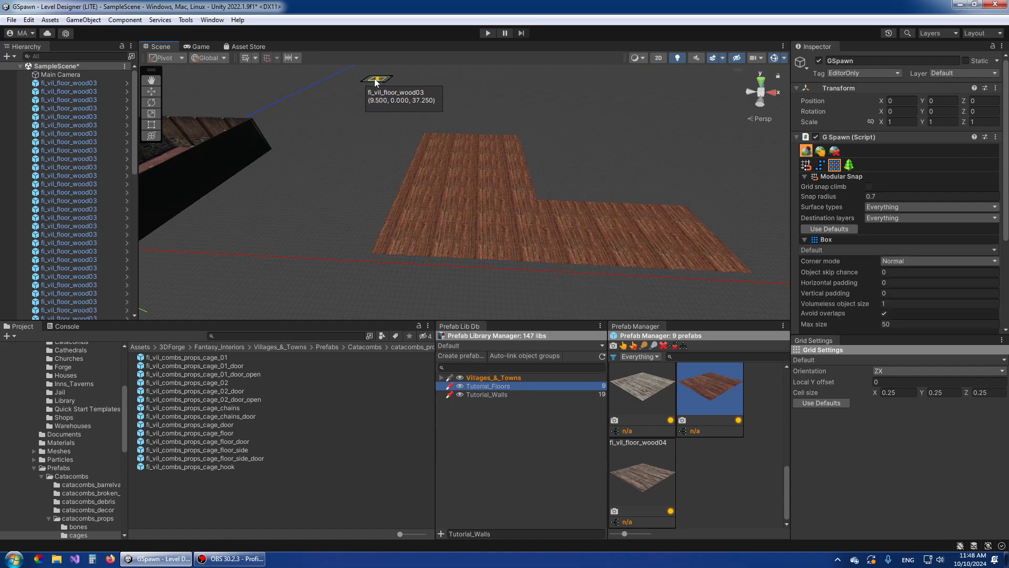
- Switch back to Segments spawning and choose the fi_vil_wall09_01 prefab from the Tutorial_Walls library
left_click(821, 165)
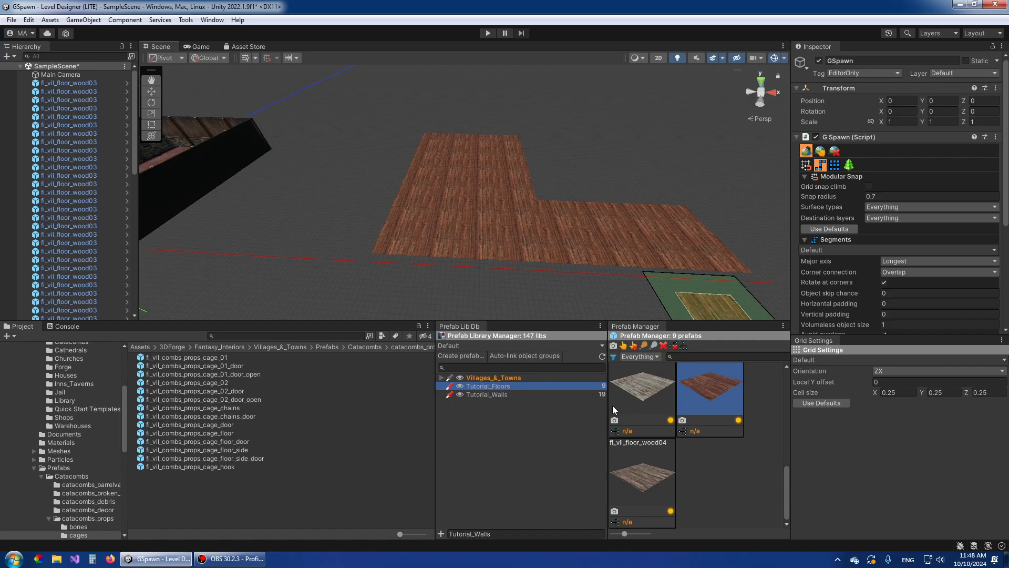
left_click(498, 394)
left_click(640, 416)
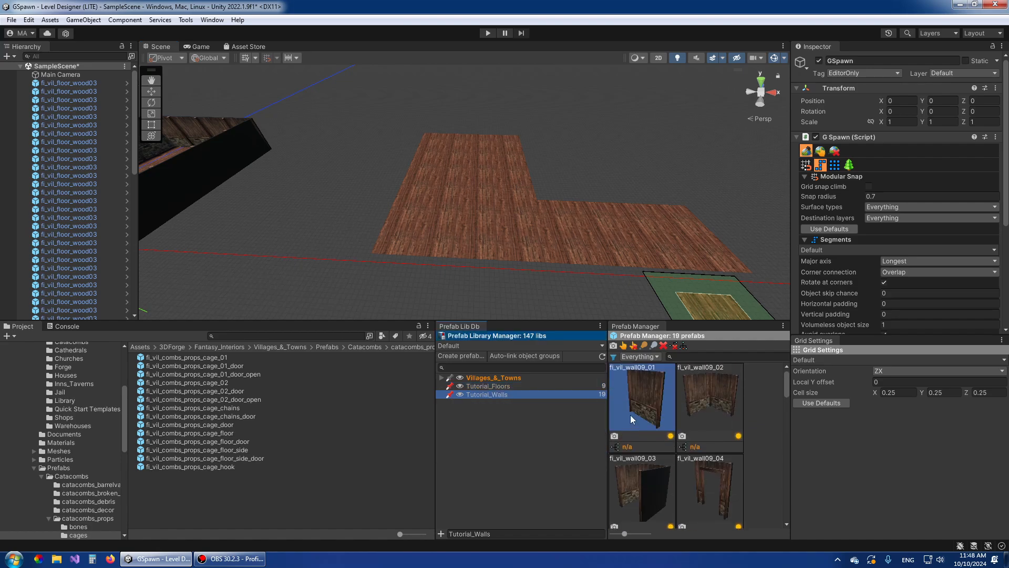
- Spawn wall segments around the whole outline of the L-shaped floor, turning at each corner and finishing at the starting corner
scroll(437, 211, "up", 3)
right_click_drag(399, 222, 370, 225)
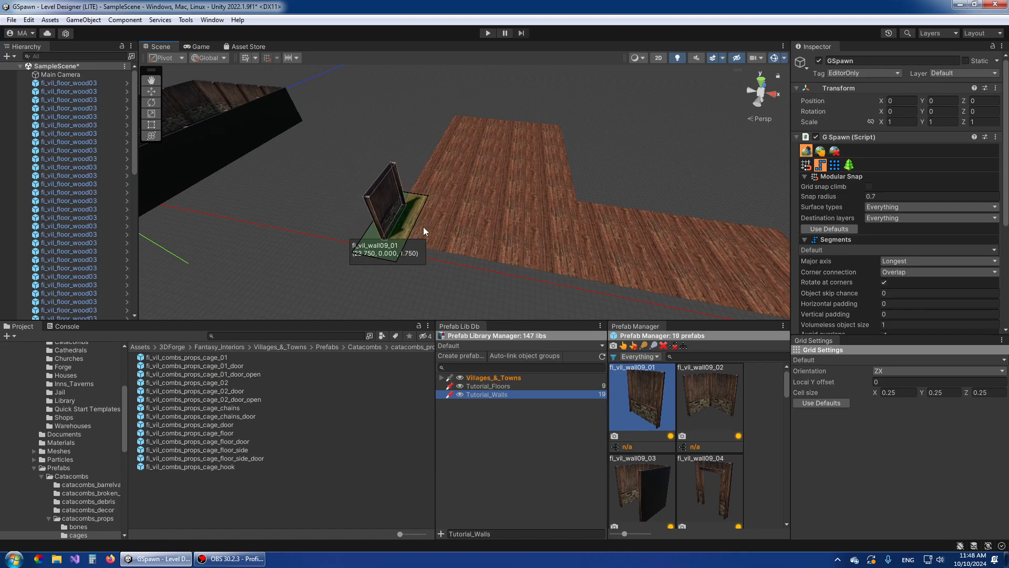
left_click(421, 226)
left_click(555, 125)
right_click_drag(577, 202, 626, 179)
left_click(628, 181)
left_click(664, 227)
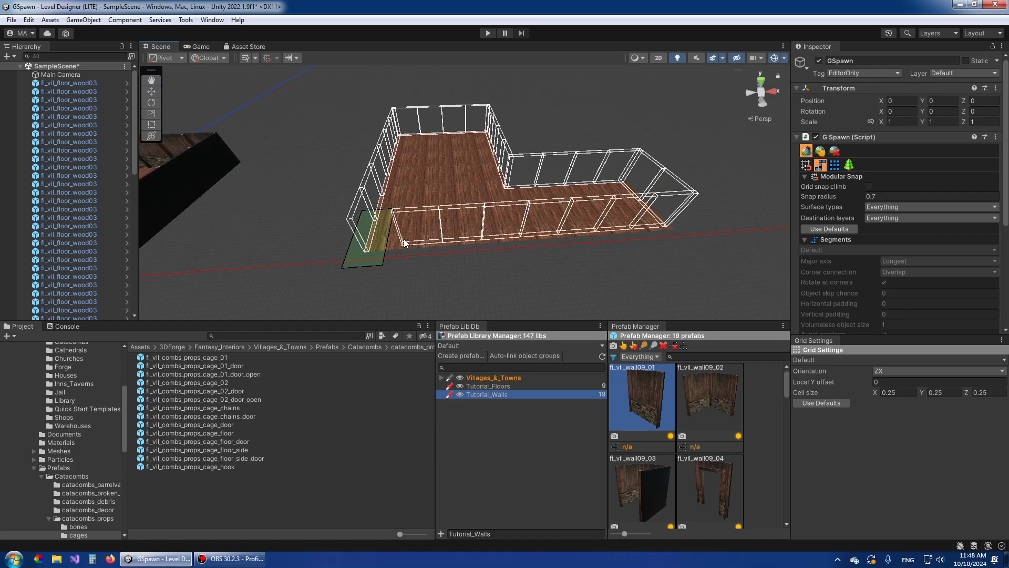
left_click(379, 243)
right_click_drag(558, 120, 565, 150)
- Switch to Object Select & Manipulate mode, select the wall at the L-shaped room's inner corner and examine how it fits
left_click(820, 151)
left_click(447, 170)
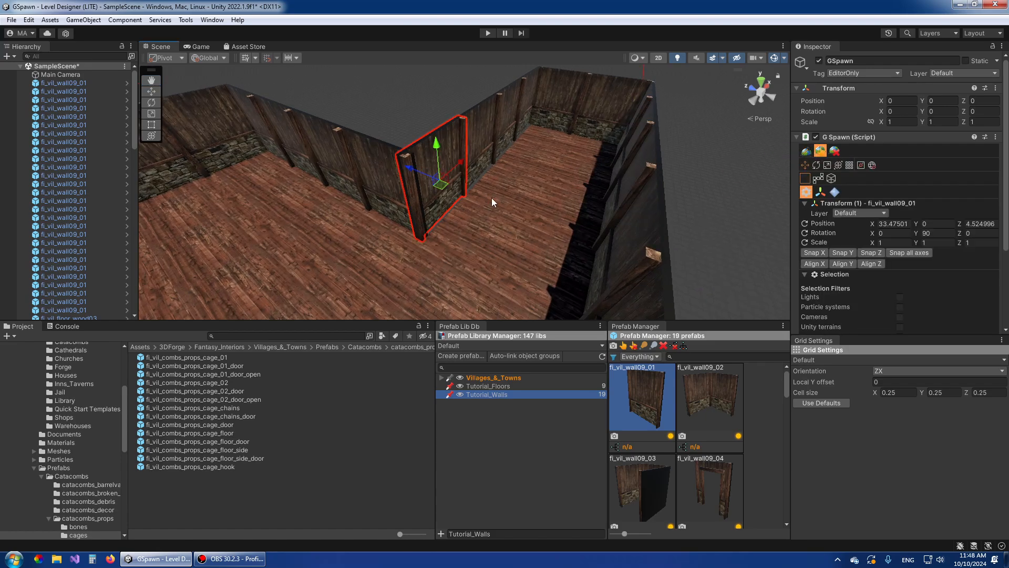
right_click_drag(493, 203, 480, 207)
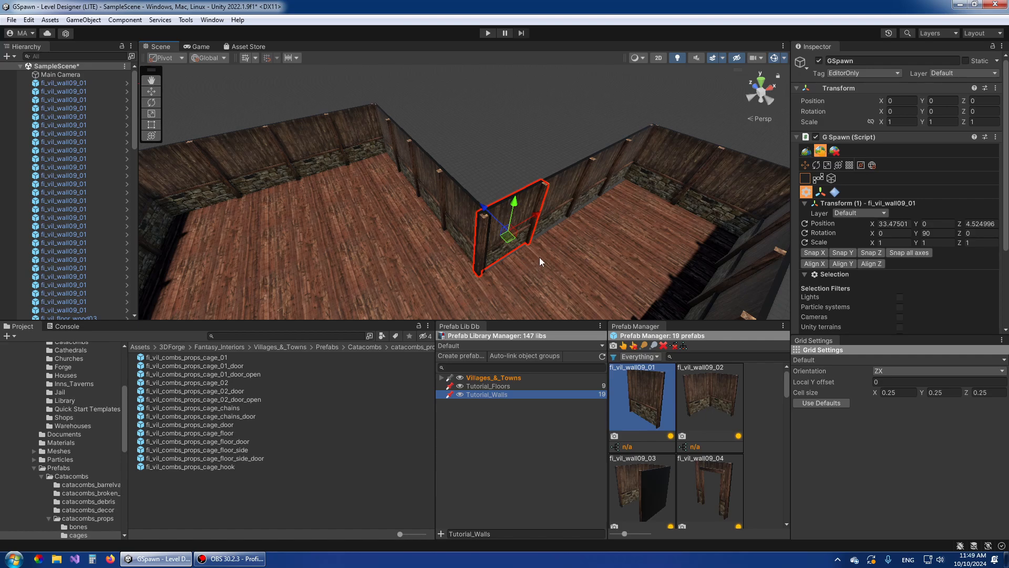
right_click_drag(502, 267, 469, 259)
scroll(538, 285, "down", 10)
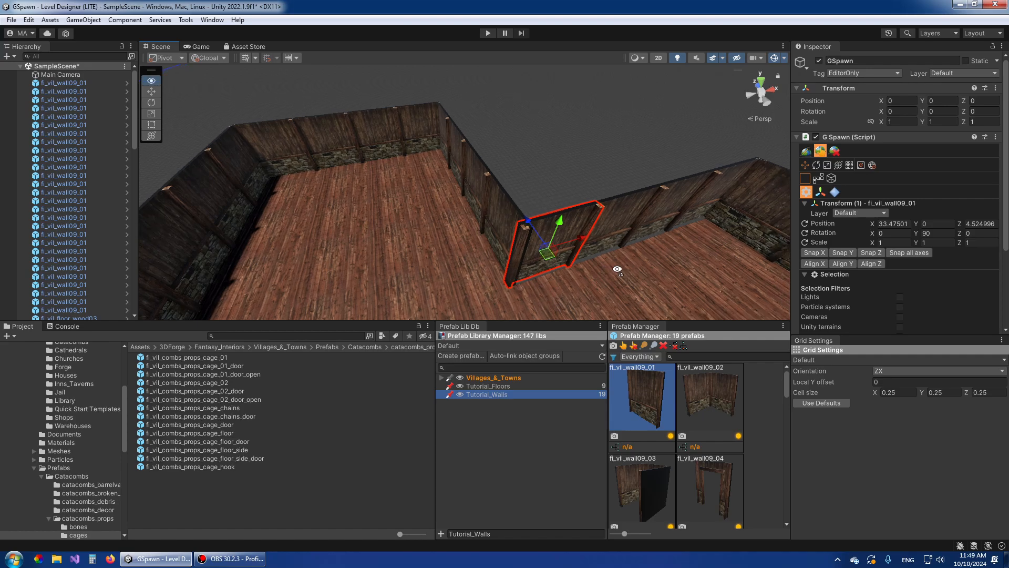
middle_click_drag(626, 288, 633, 265)
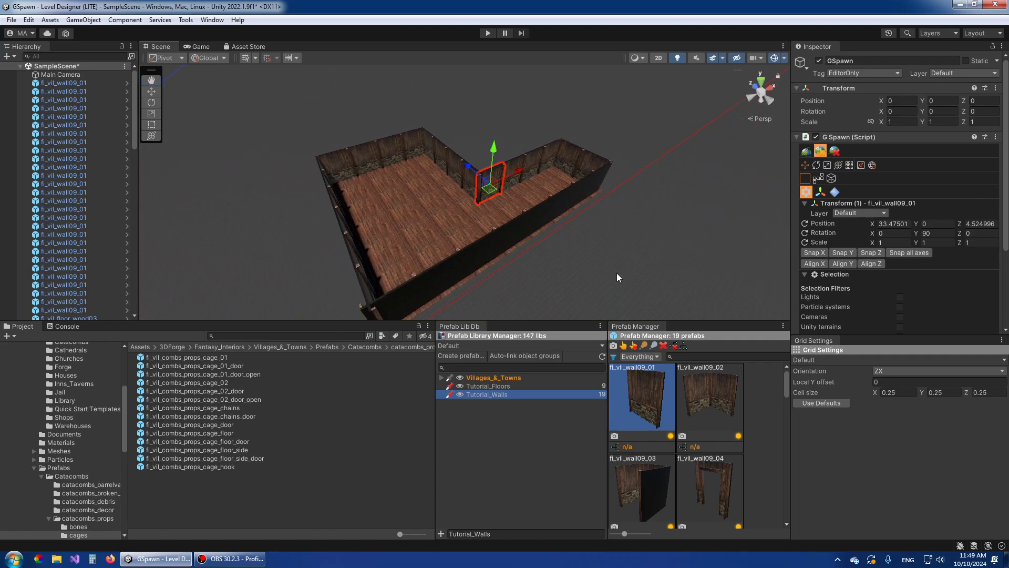
- Delete the walls along the L-shaped room's long outer side and around its narrow wing
left_click(405, 299)
left_click(444, 280, "ctrl")
left_click(483, 259, "ctrl")
left_click(518, 239, "ctrl")
left_click(551, 213, "ctrl")
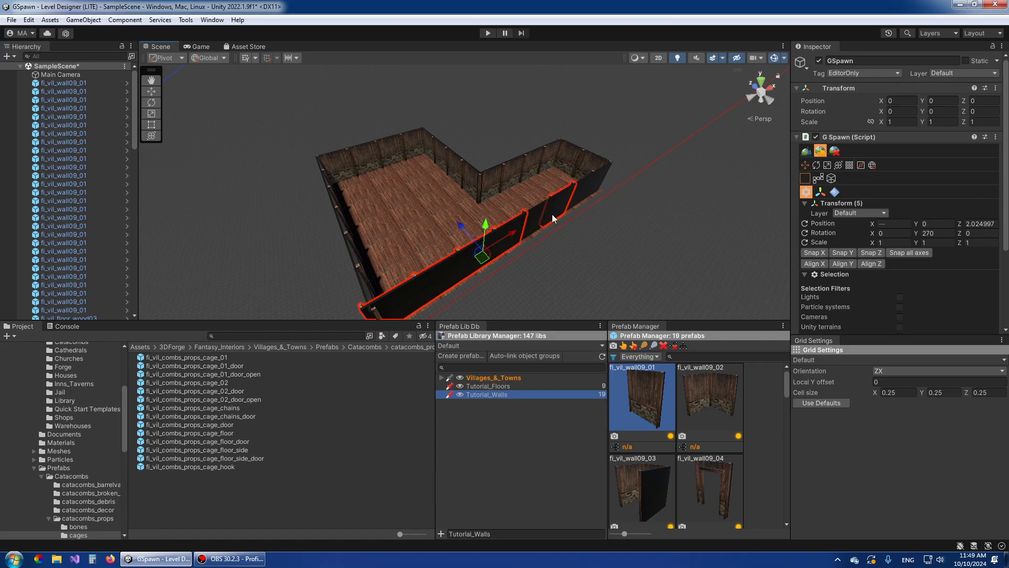
left_click(567, 203, "ctrl")
left_click(584, 190, "ctrl")
left_click(604, 175, "ctrl")
left_click(591, 164, "ctrl")
left_click(557, 156, "ctrl")
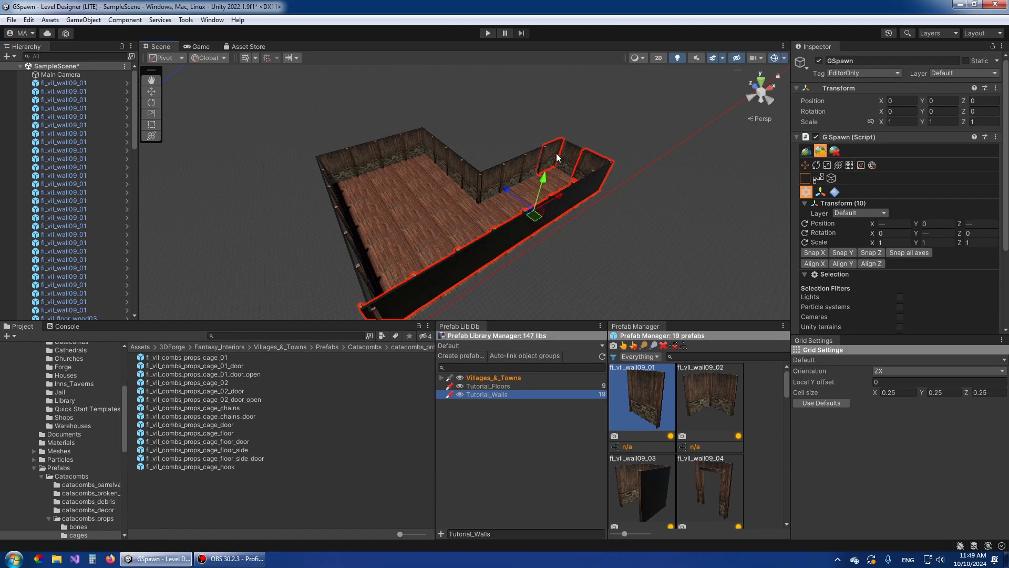
left_click(571, 164, "ctrl")
left_click(533, 168, "ctrl")
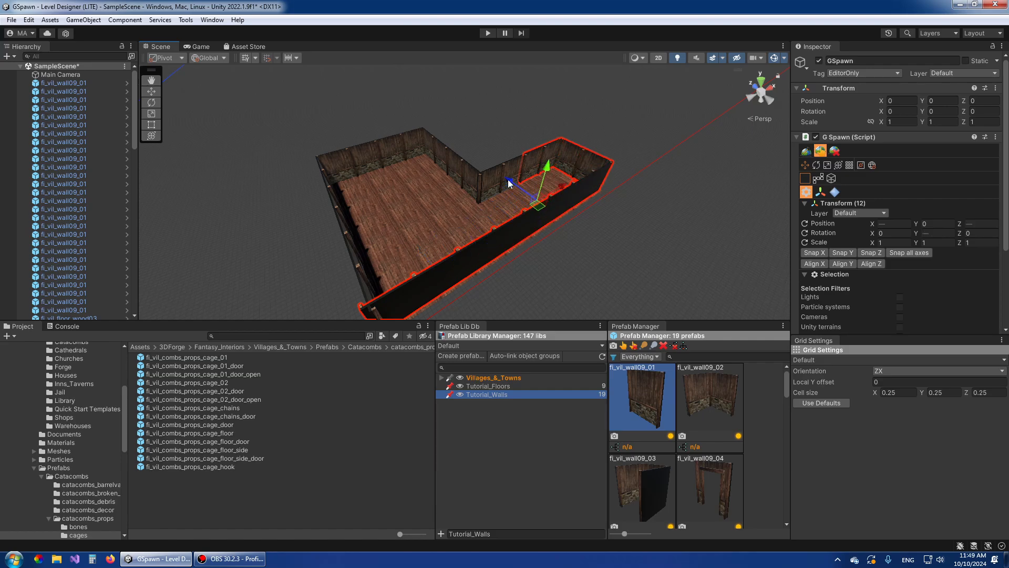
key("Delete")
left_click(538, 165)
key("Delete")
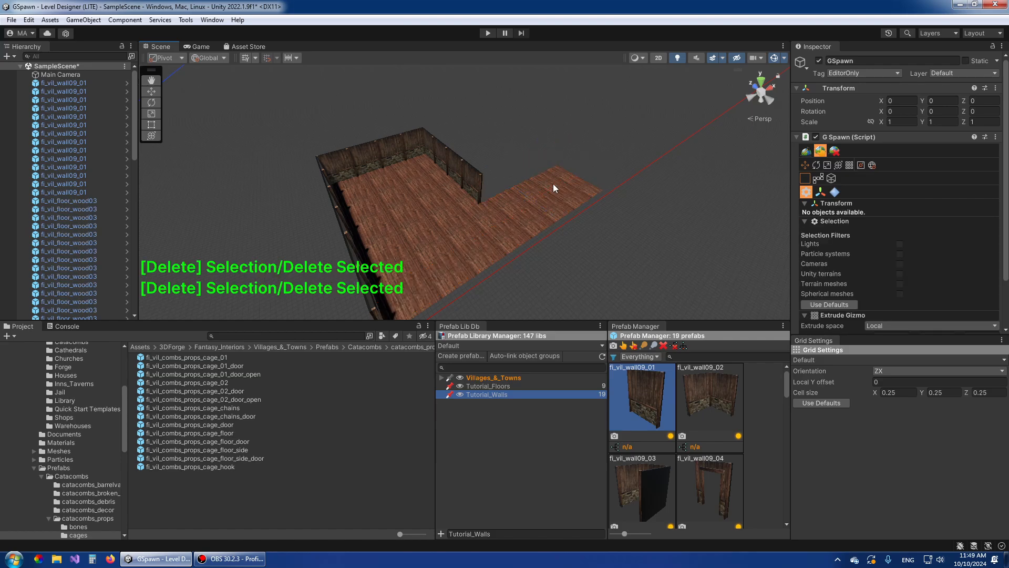
- Respawn wall segments from the inner corner around the narrow wing and along the long outer side, rotating the starting wall around Y
left_click_drag(533, 218, 470, 207, "alt")
left_click(806, 152)
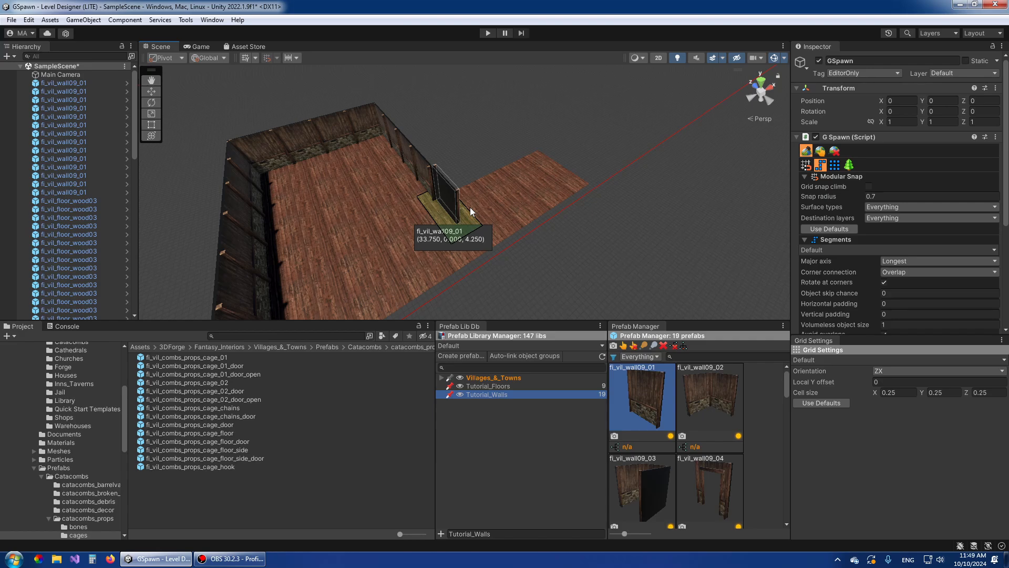
key("y")
left_click(472, 207)
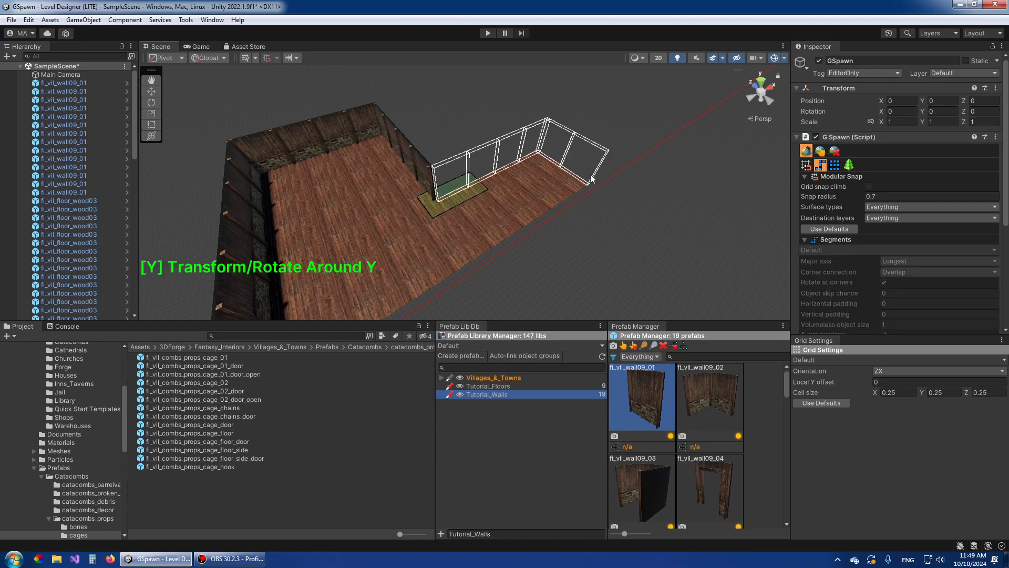
left_click(591, 175)
left_click_drag(591, 175, 504, 216, "alt")
left_click(378, 240)
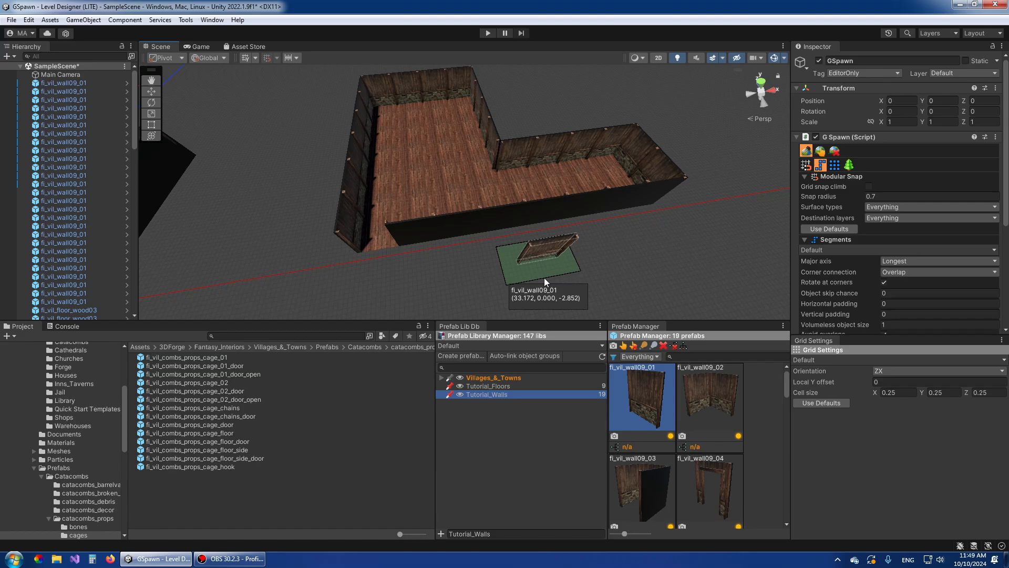
- Rotate the wall being placed twice around Y and turn off Avoid overlaps for segment spawning
left_click_drag(637, 301, 474, 273, "alt")
scroll(478, 302, "up", 3)
key("y")
key("y")
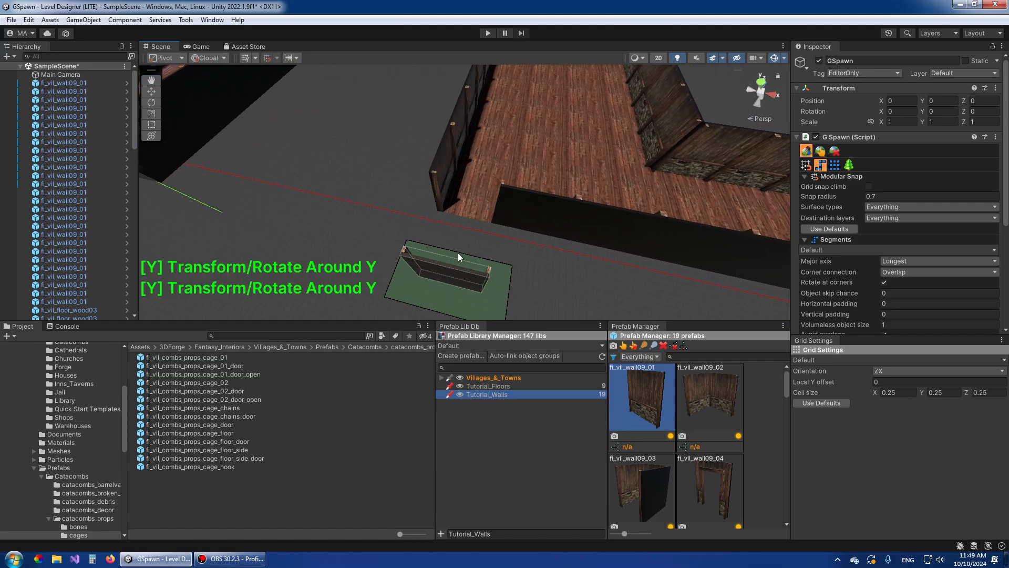
scroll(834, 294, "down", 3)
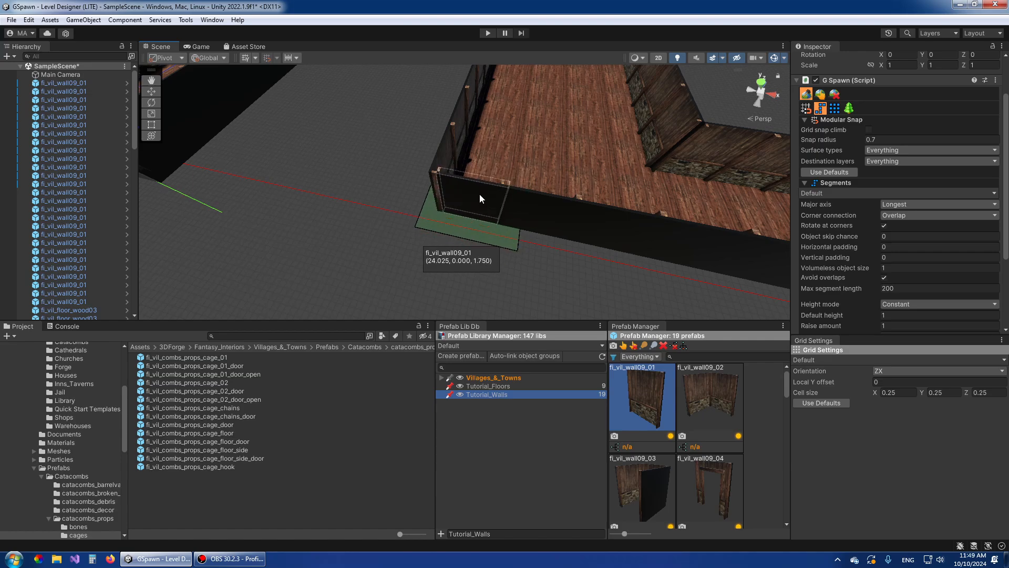
left_click(884, 277)
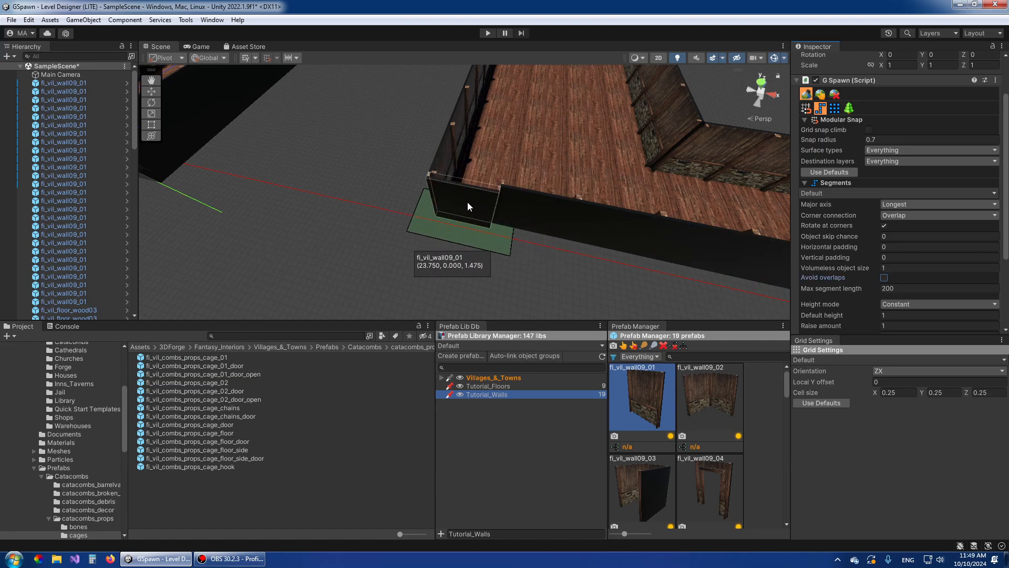
- Place a single fi_vil_wall09_01 wall in the gap at the L-shaped room's outer corner
left_click(469, 196)
left_click(469, 197)
right_click_drag(320, 227, 388, 181)
scroll(387, 182, "down", 3)
- Switch to Object Select & Manipulate mode and delete the entire L-shaped room
left_click(821, 95)
middle_click_drag(395, 71, 383, 96)
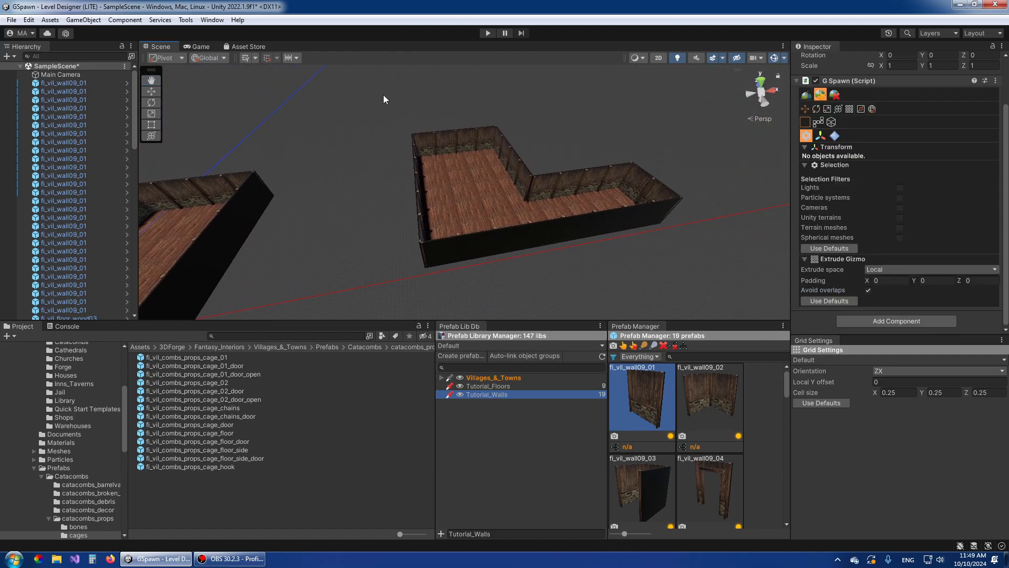
left_click_drag(383, 96, 719, 311)
key("Delete")
- Enlarge the scene view over the rectangular room and choose the fi_vil_wall09_02 prefab
right_click_drag(705, 256, 491, 179)
key("w")
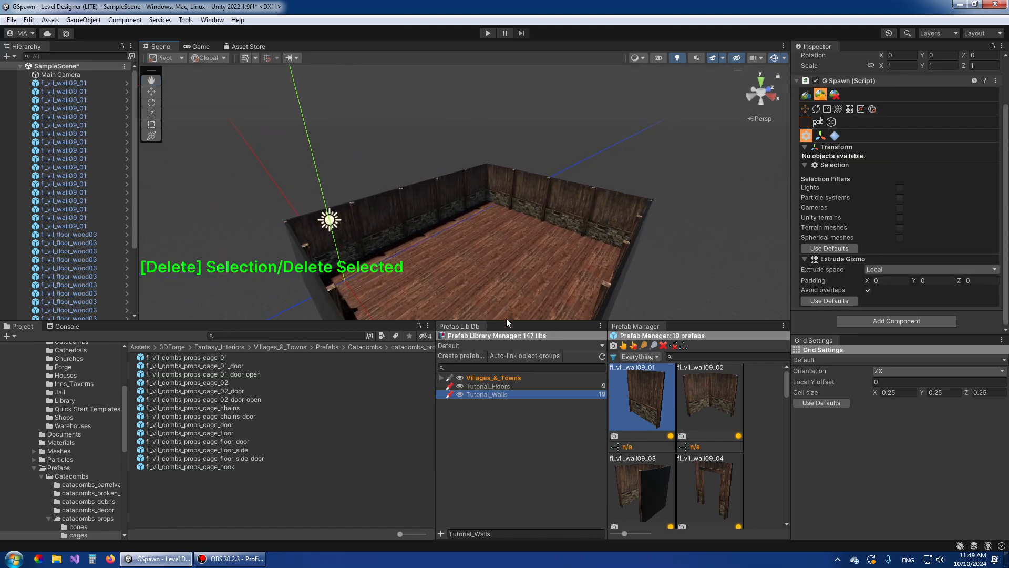
left_click_drag(507, 320, 499, 362)
right_click_drag(455, 244, 467, 269)
key("w")
left_click_drag(694, 364, 691, 349)
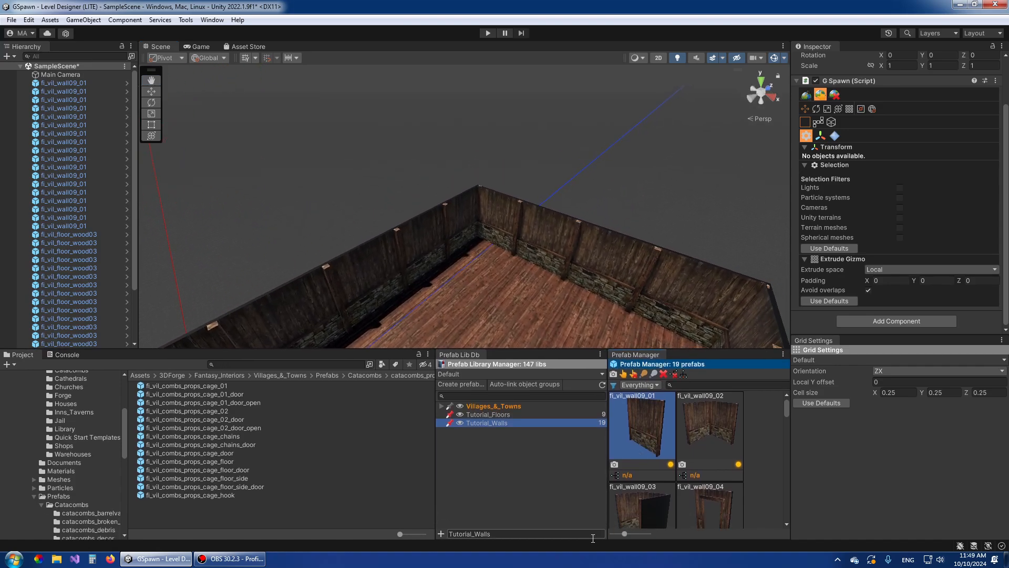
left_click(706, 432)
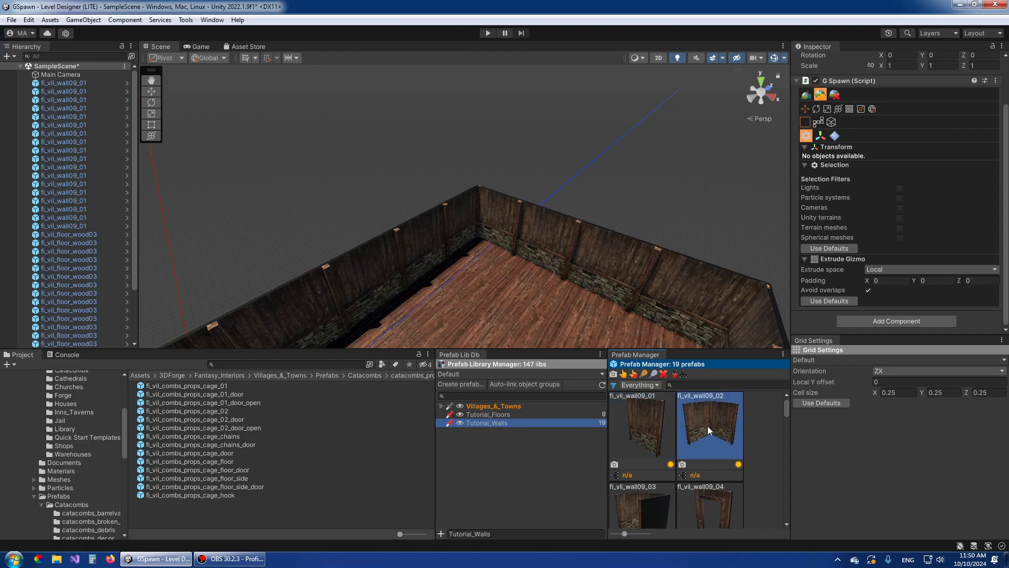
- Delete the two fi_vil_wall09_01 pieces that meet at each of the rectangular room's four corners
mouse_move(702, 434)
left_mouse_down()
mouse_move(748, 426)
mouse_move(697, 432)
left_mouse_up()
right_click_drag(487, 243, 487, 261)
left_click(465, 201)
left_click(514, 212, "ctrl")
right_click_drag(371, 236, 439, 263)
left_click(450, 188, "ctrl")
left_click(484, 204, "ctrl")
left_click(313, 219, "ctrl")
left_click(365, 205, "ctrl")
right_click_drag(560, 264, 513, 256)
left_click(373, 261, "ctrl")
left_click(383, 223, "ctrl")
key("Delete")
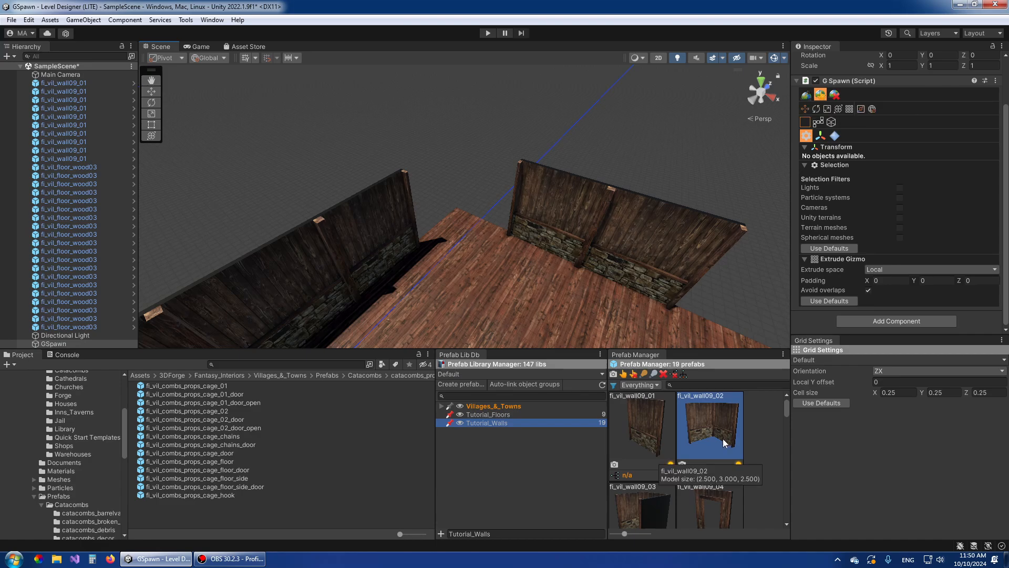
- Place a fi_vil_wall09_02 corner wall, rotated 90° around Y, in the open room corner at (0, 0, 10)
left_click_drag(727, 438, 474, 254)
key("y")
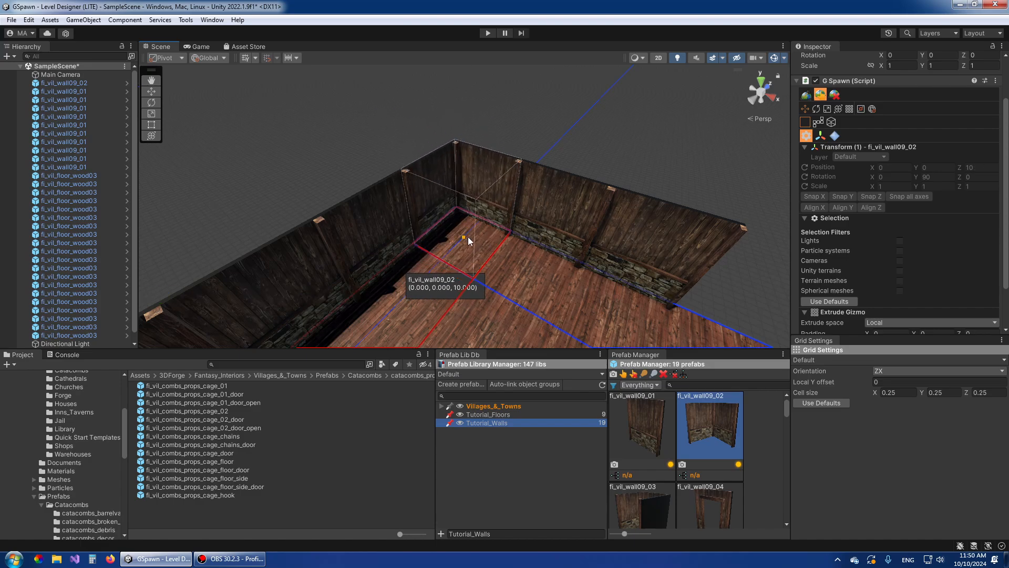
left_click(469, 238)
- Duplicate the corner wall and use Modular Snap with three Y rotations to fit it into the room corner at (0, 0, 0)
right_click_drag(684, 187, 498, 271)
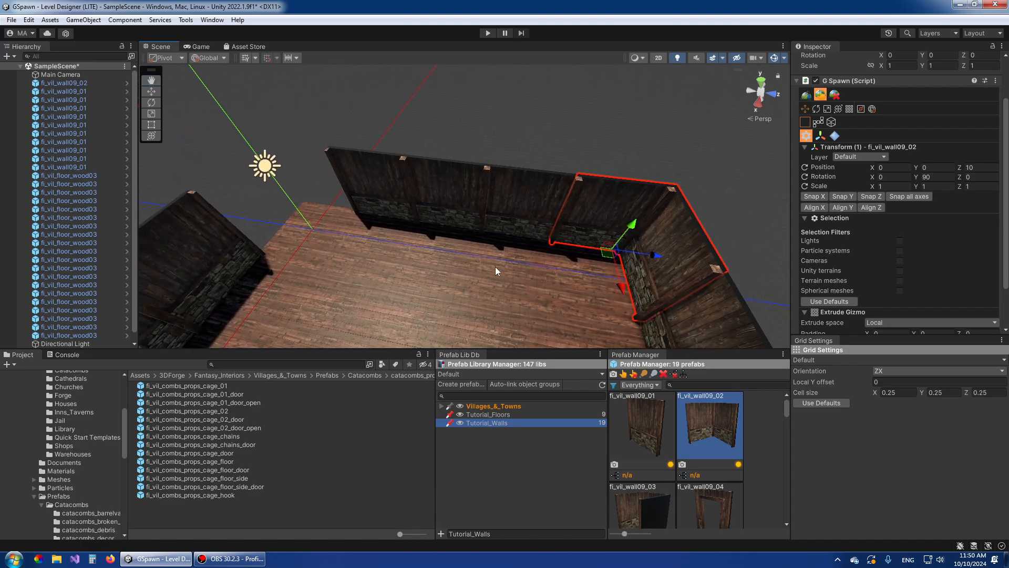
key("ctrl+d")
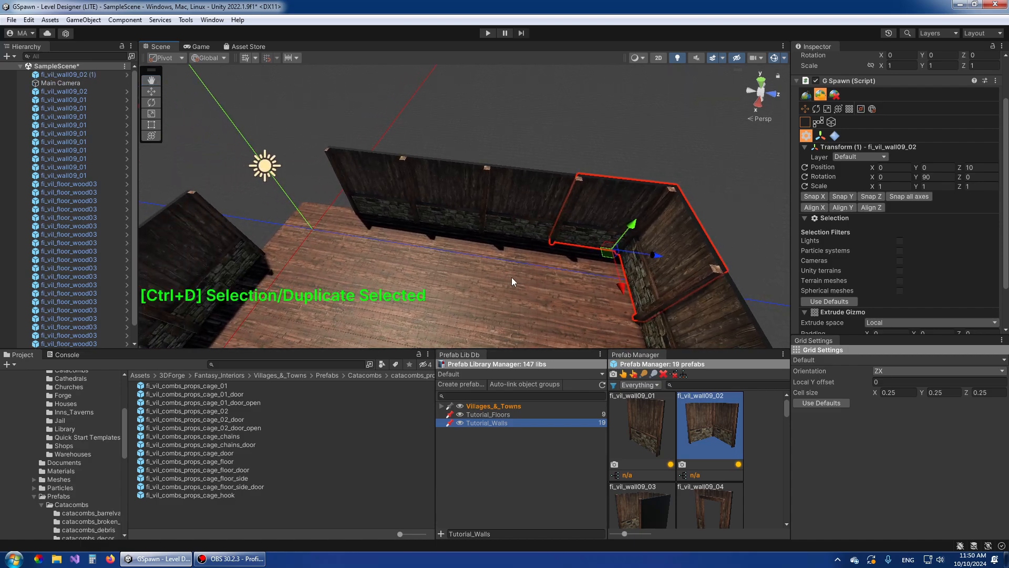
key("d")
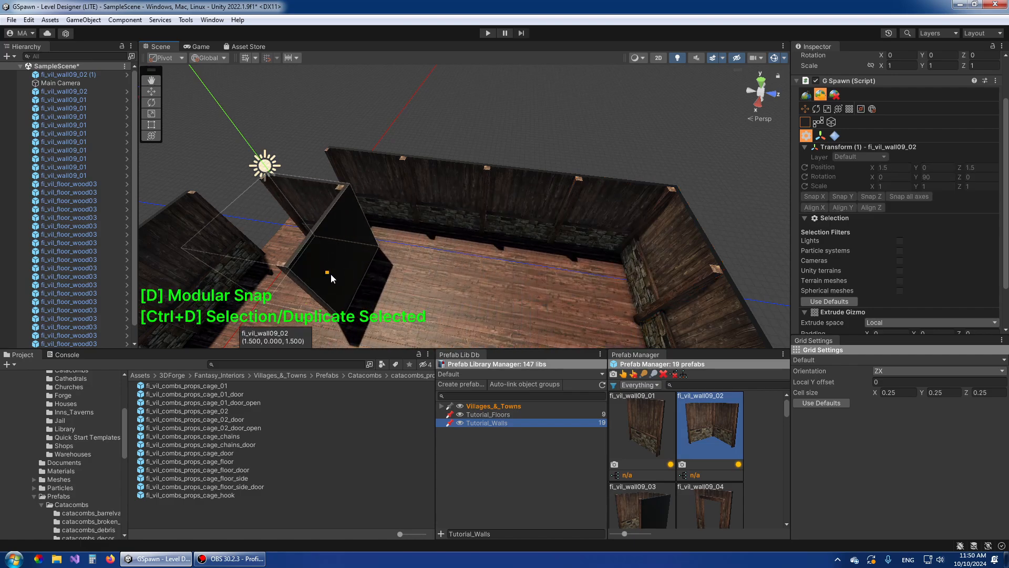
key("y")
key("y")
key("y")
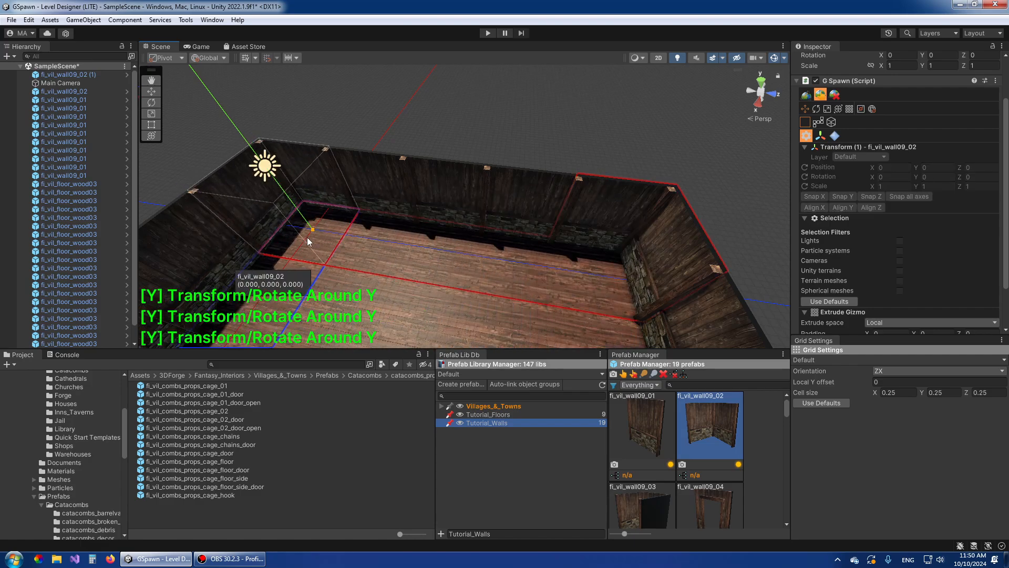
- Duplicate that corner wall and use Modular Snap with three Y rotations to fit it into the room corner at (7.5, 0, 0)
left_click_drag(557, 234, 321, 227, "alt")
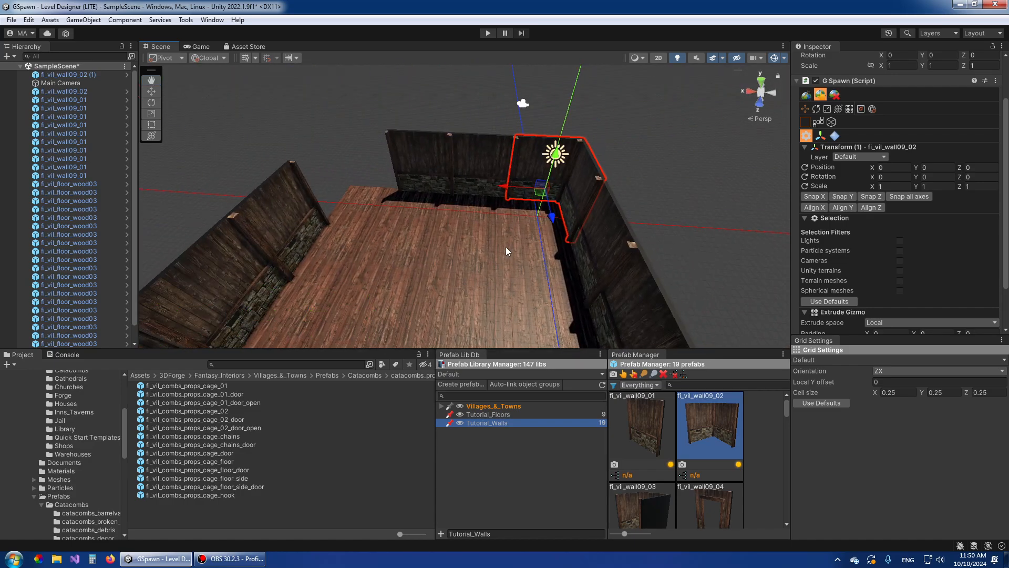
key("ctrl+d")
key("d")
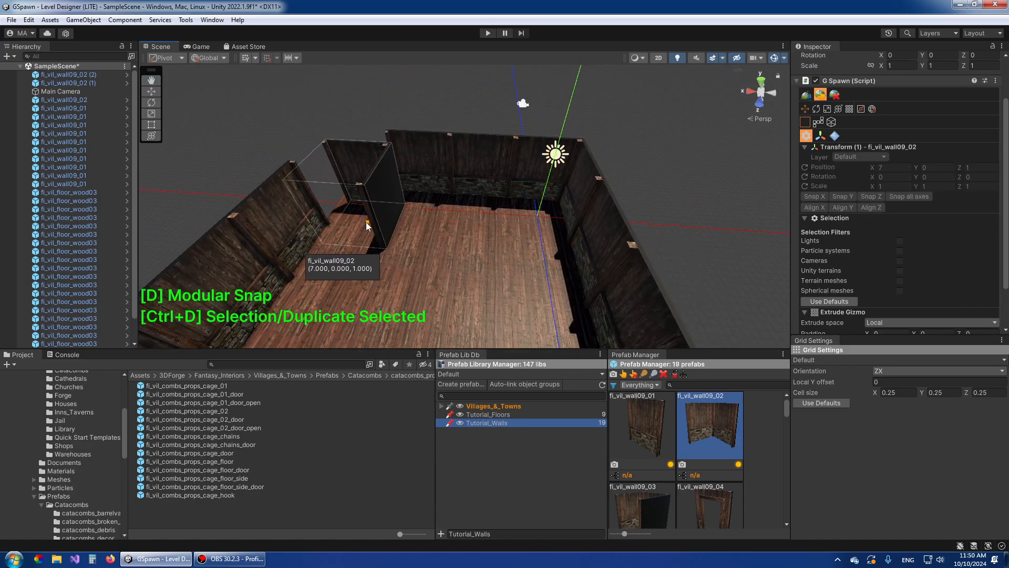
key("y")
key("y")
key("y")
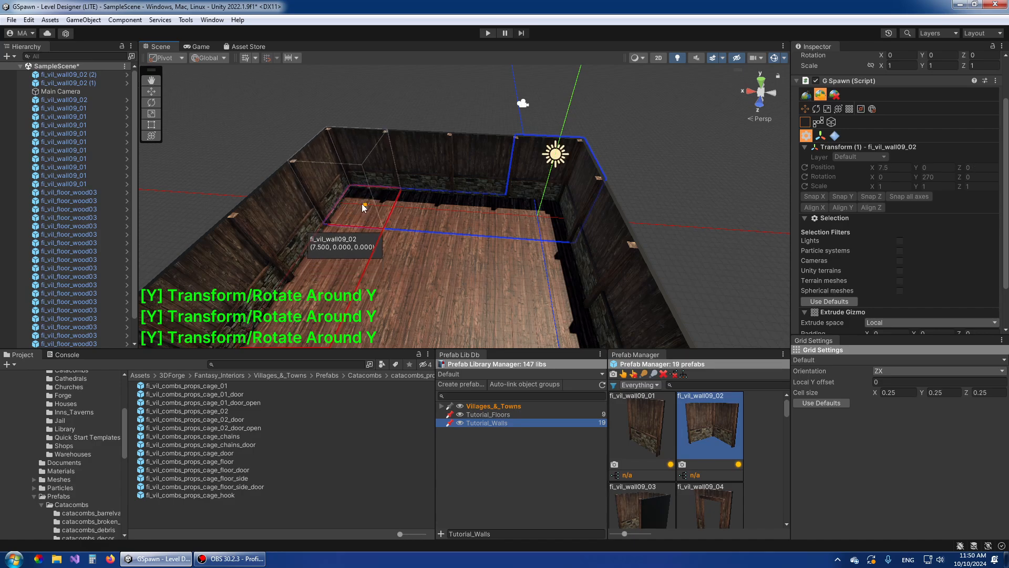
- Delete the floor tile at the remaining open corner and the wall piece on either side of it
left_click_drag(366, 226, 302, 230, "alt")
left_click_drag(618, 281, 387, 261, "alt")
left_click(437, 219)
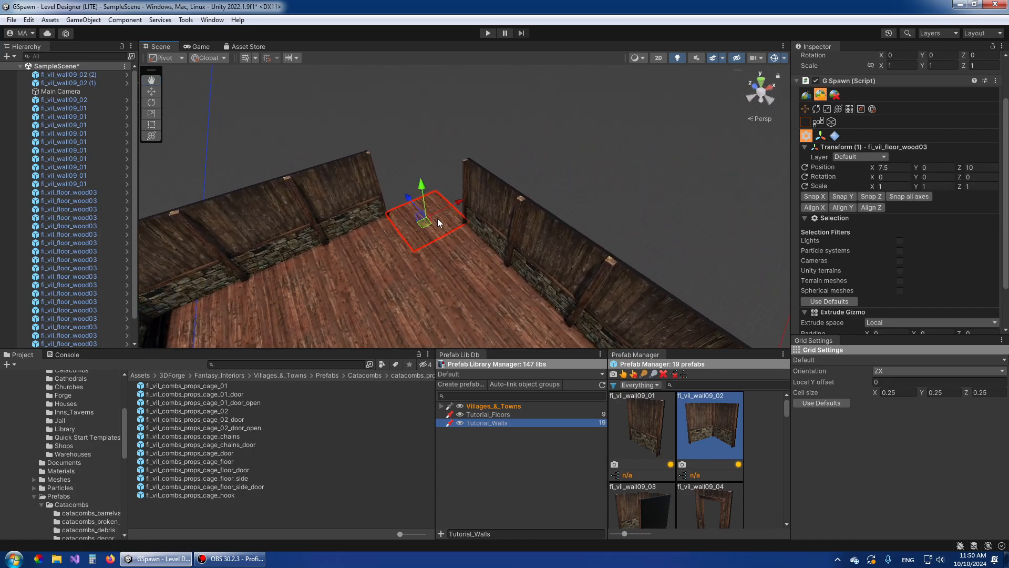
key("Delete")
left_click(368, 205)
key("Delete")
left_click(494, 216)
key("Delete")
left_click_drag(526, 249, 479, 246, "alt")
- Place two fi_vil_wall09_02 corner walls, each rotated 180° around Y, at (5, 0, 10) and (7.5, 0, 7.5) to enclose the notched corner
scroll(469, 250, "up", 3)
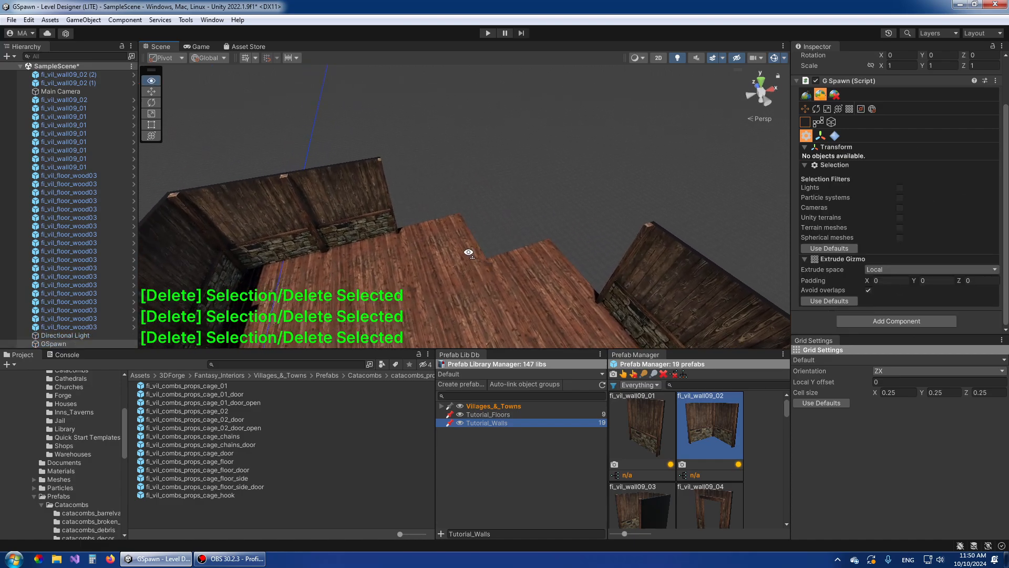
left_click(717, 433)
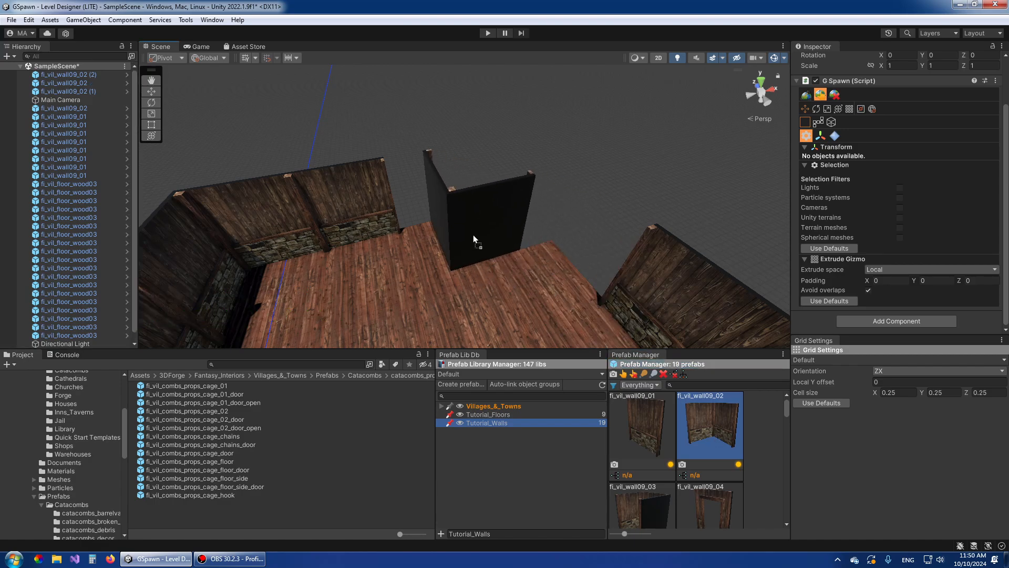
left_click(458, 235)
key("y")
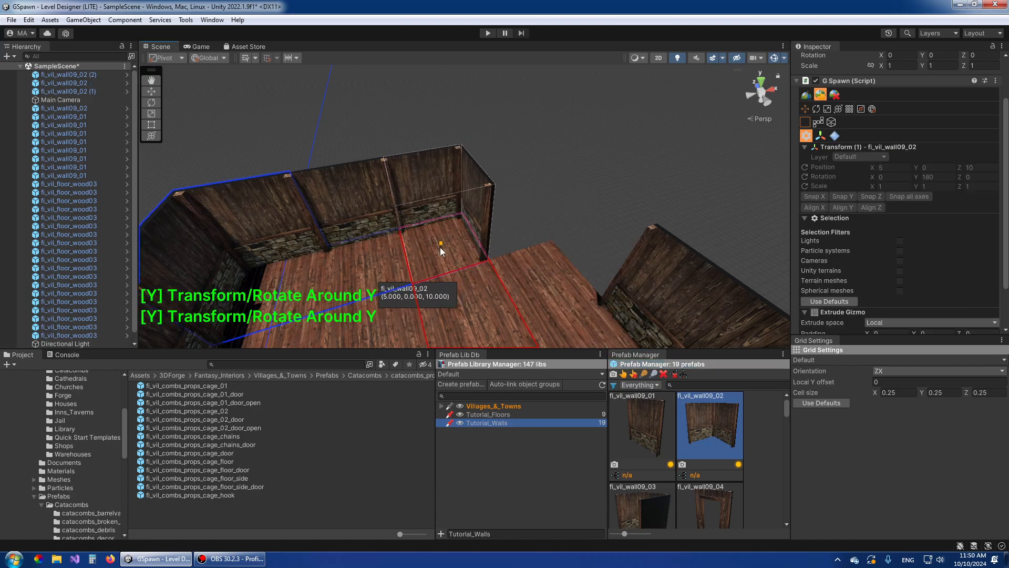
left_click(440, 250)
left_click(708, 426)
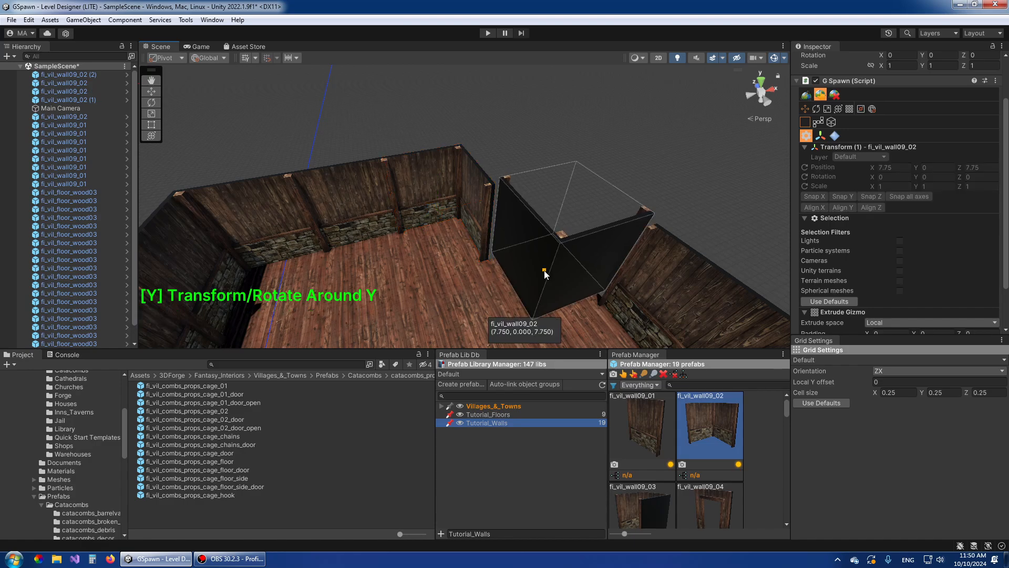
key("y")
left_click(540, 277)
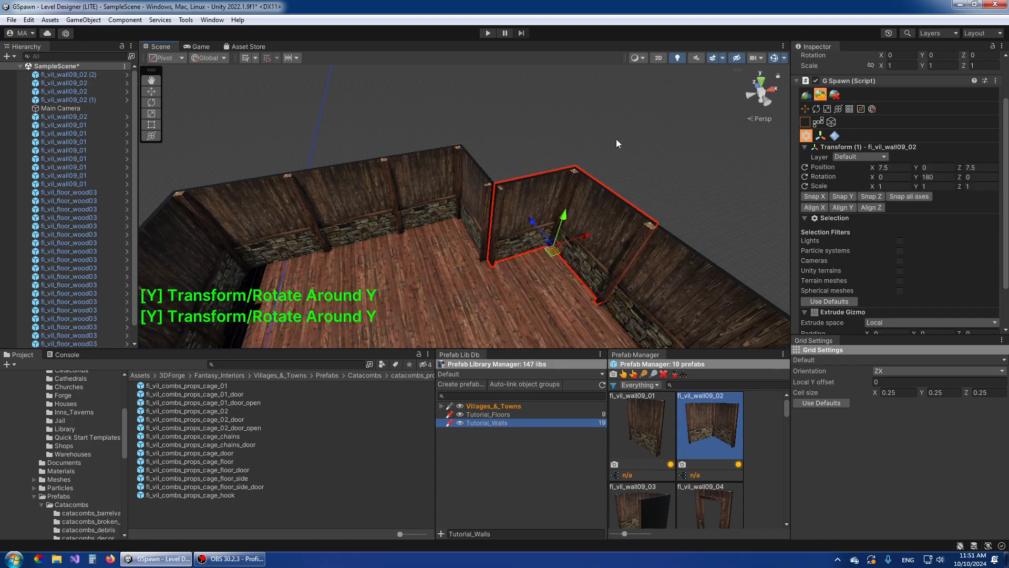
left_click(615, 139)
- Search the prefab libraries for "pillar" and show the prefabs of the Pillars library
right_click_drag(518, 199, 491, 255)
key("w")
key("s")
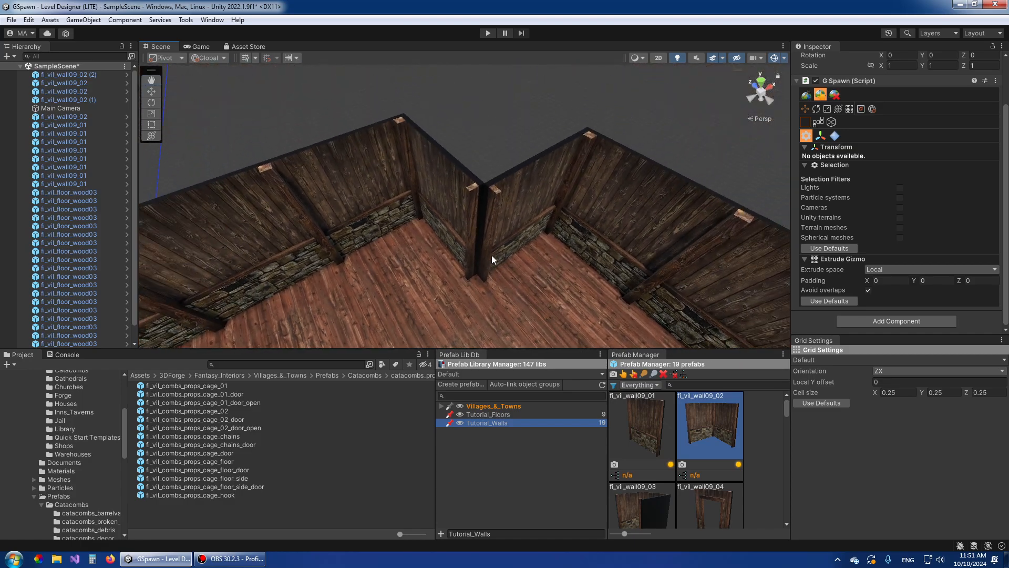
scroll(495, 242, "up", 3)
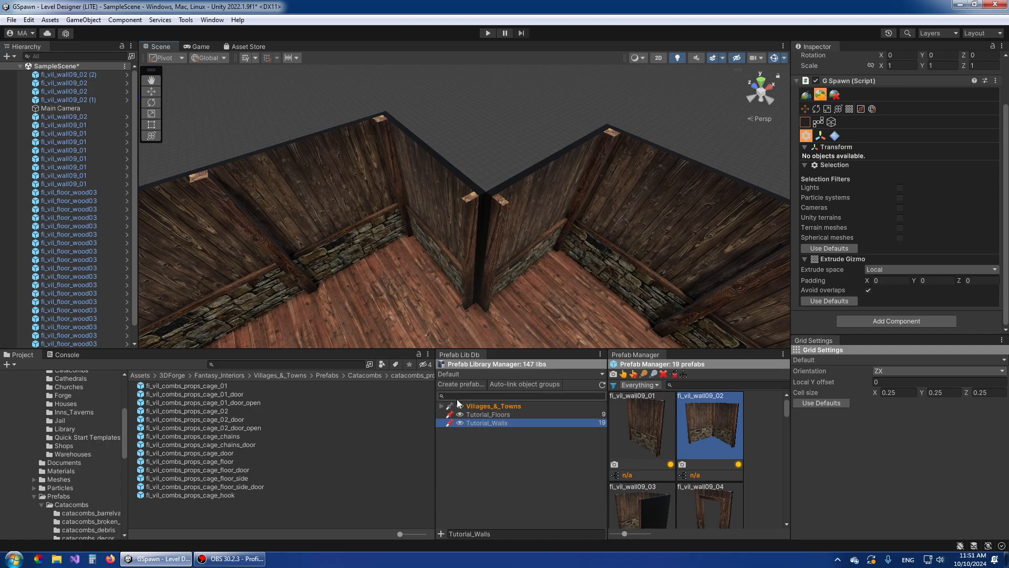
left_click(464, 396)
type("pillar")
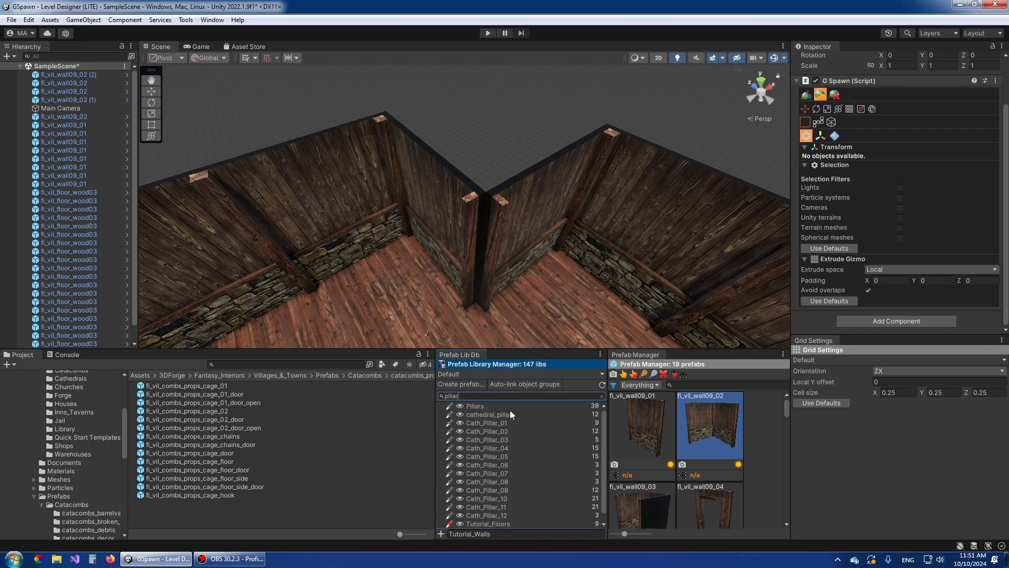
left_click(475, 405)
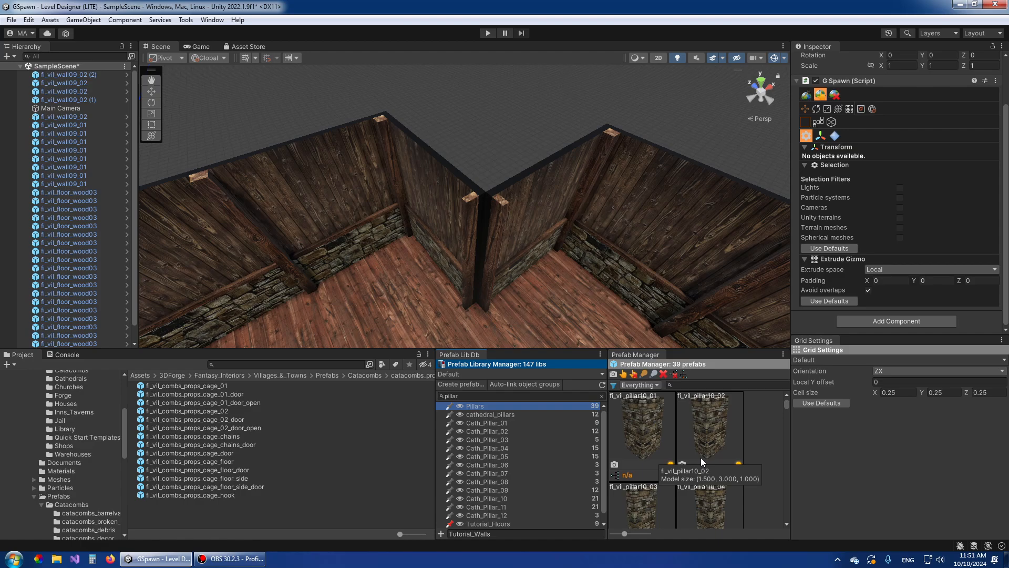
- Place a fi_vil_pillar1_04 pillar over the gap where the two corner walls meet at the inner corner
scroll(781, 414, "down", 1)
mouse_move(786, 412)
left_mouse_down()
mouse_move(788, 514)
mouse_move(791, 392)
mouse_move(785, 424)
left_mouse_up()
left_click(655, 440)
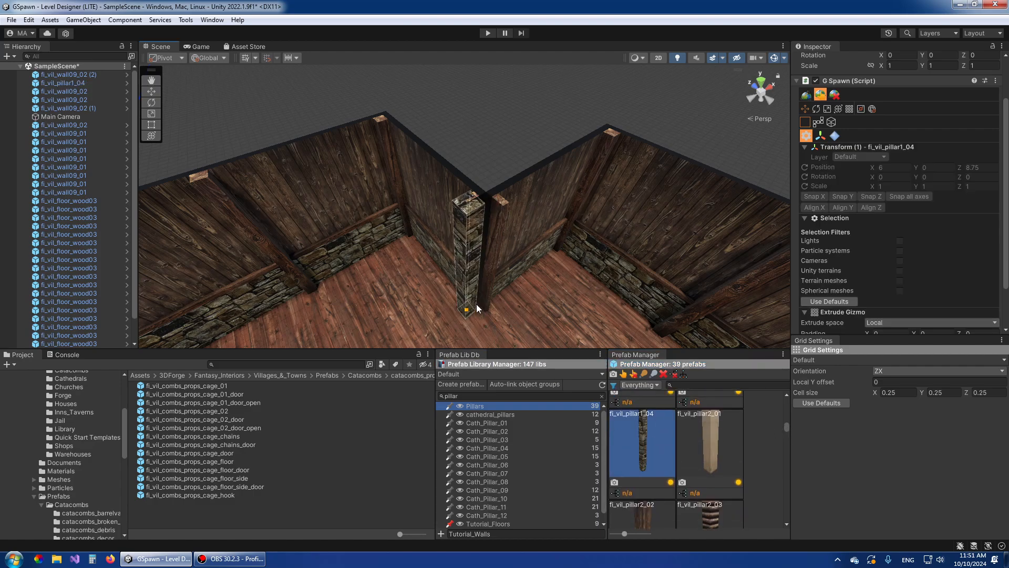
left_click(476, 297)
- Select the fi_vil_wall09_01 piece at (2.5, 0, 10), then clear the library search and show the Tutorial_Walls doorway prefabs
left_click_drag(572, 159, 585, 227, "alt")
left_click(528, 169)
left_click_drag(528, 168, 480, 225, "alt")
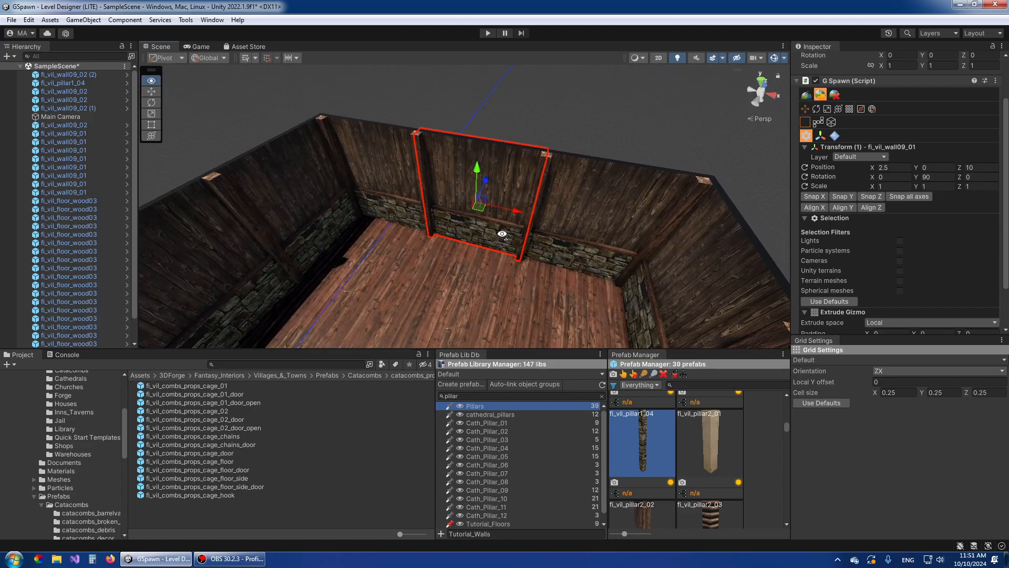
left_click(461, 395)
key("BackSpace")
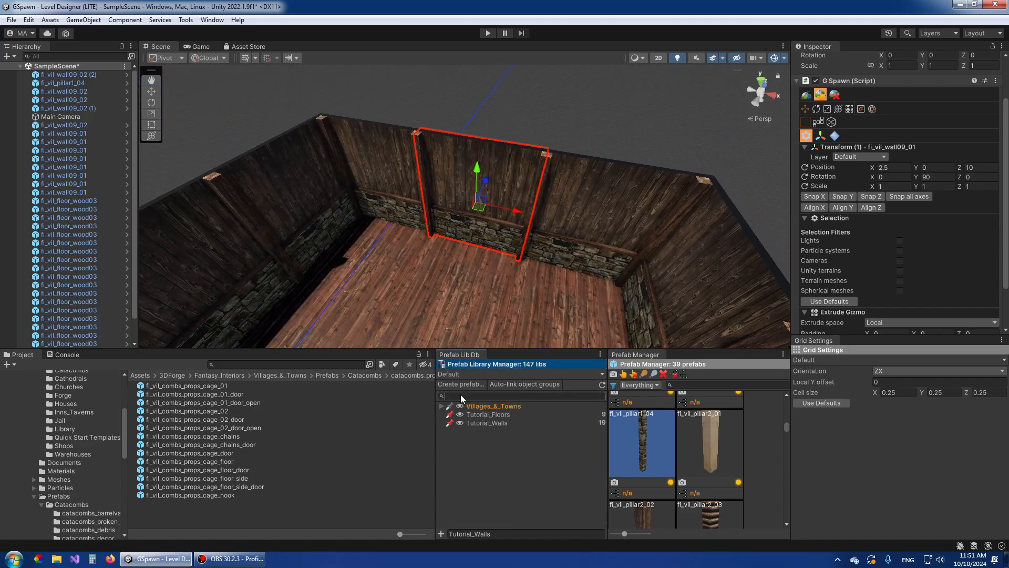
left_click(489, 423)
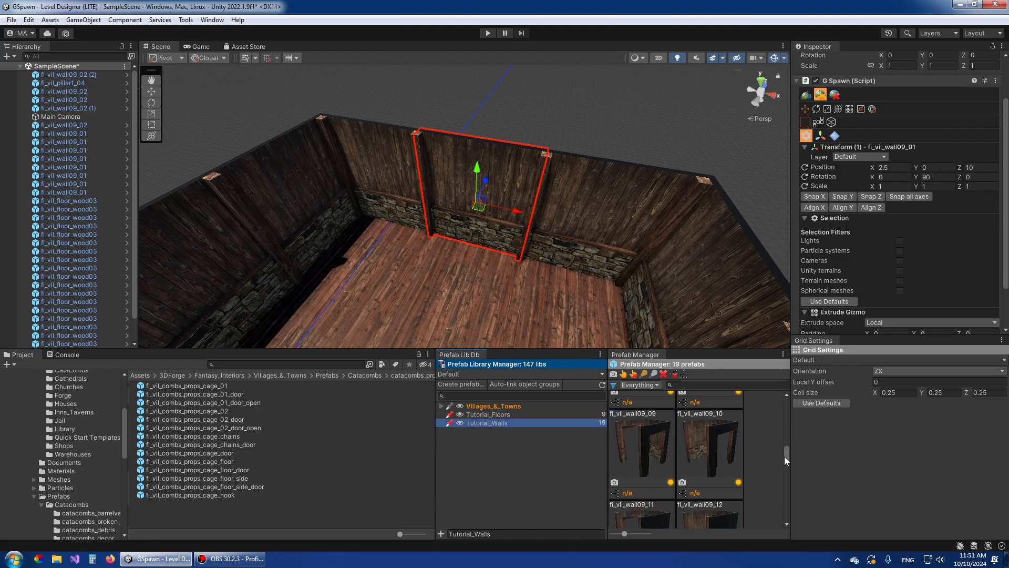
left_click_drag(784, 456, 787, 493)
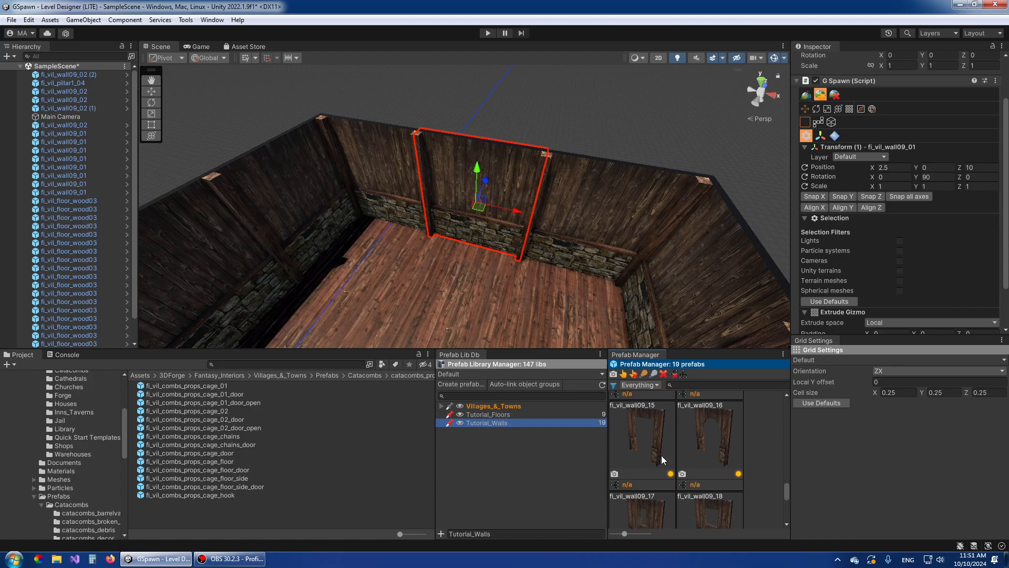
- Replace the selected wall piece with the fi_vil_wall09_15 doorway prefab
left_click(645, 443)
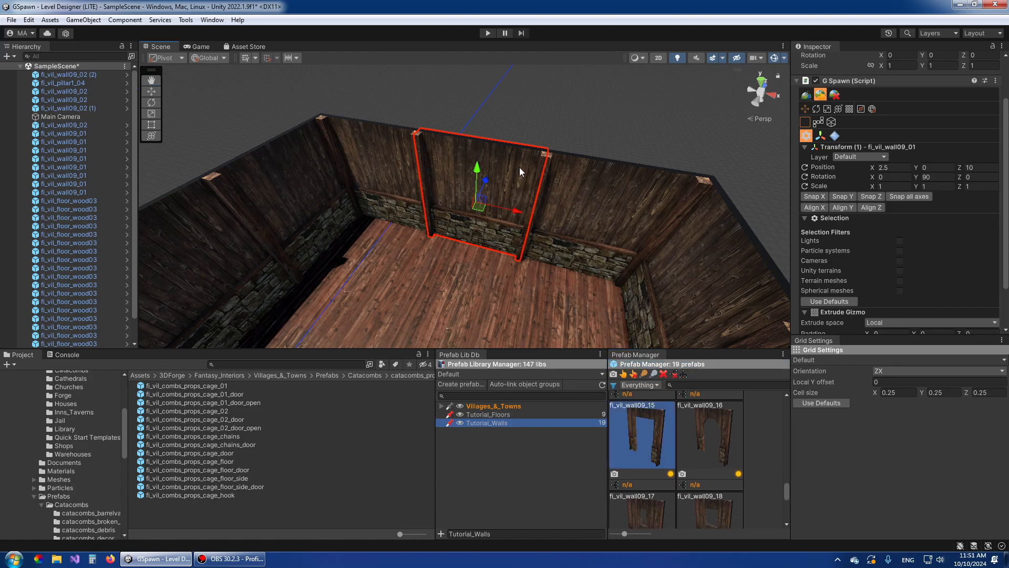
left_click(658, 451)
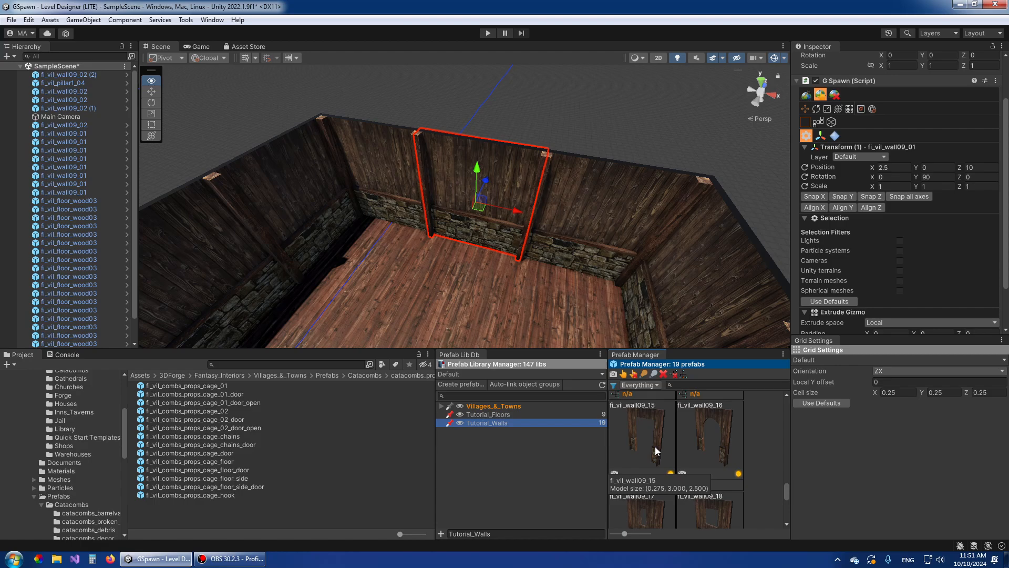
left_click(656, 451)
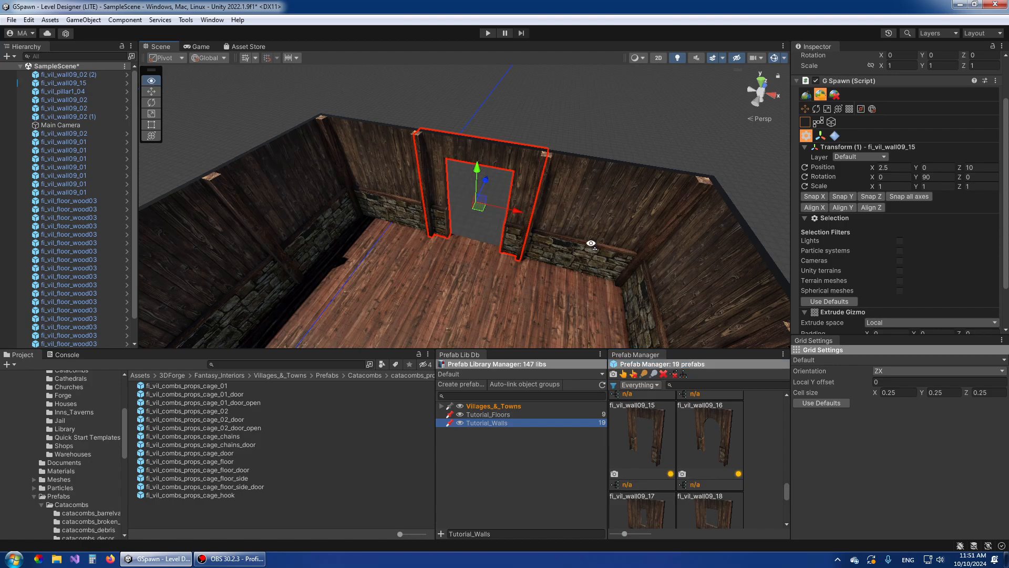
- Replace the selected doorway wall with the fi_vil_wall09_01 prefab picked from a neighbouring wall in the scene, and undo the replacement
left_click_drag(591, 245, 538, 263, "alt")
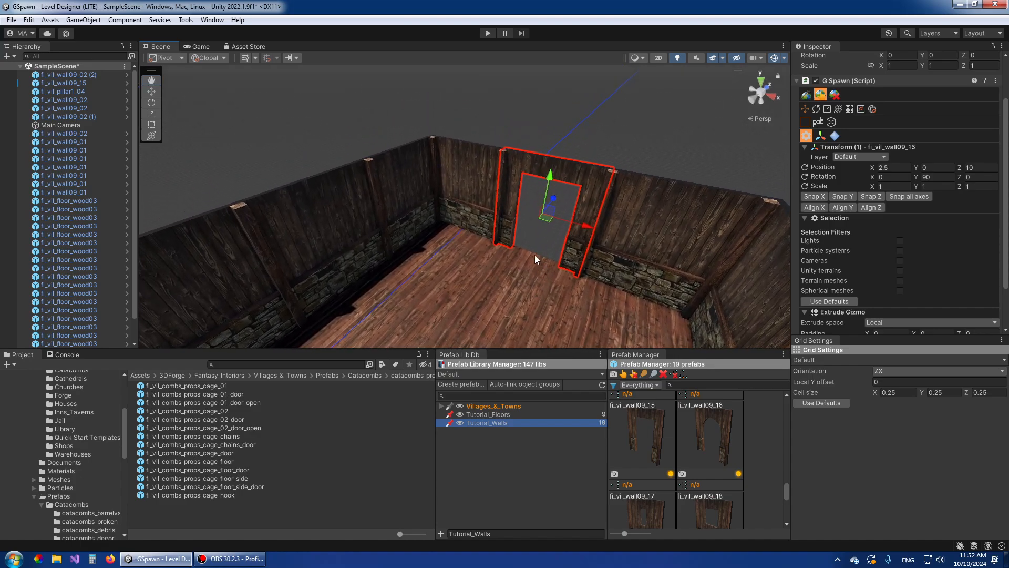
left_click(309, 228, "alt")
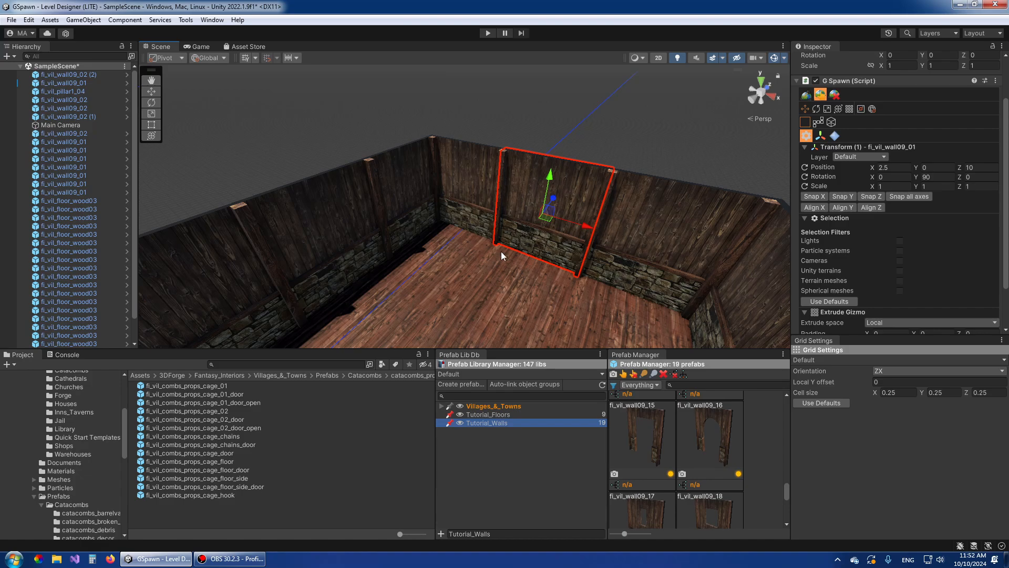
key("ctrl+z")
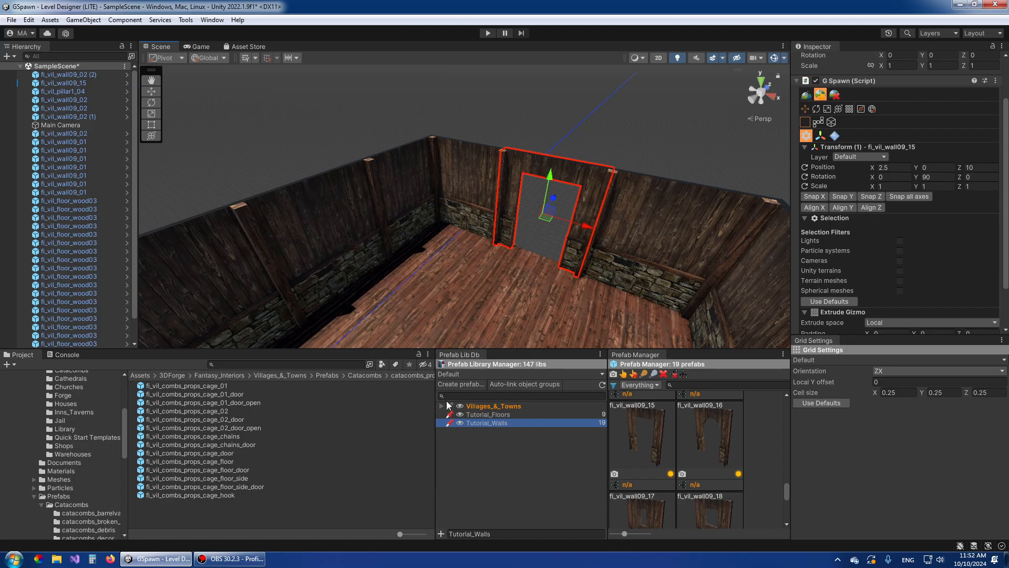
- Search the prefab libraries for "door" and show the prefabs of the Doors library
left_click(495, 421)
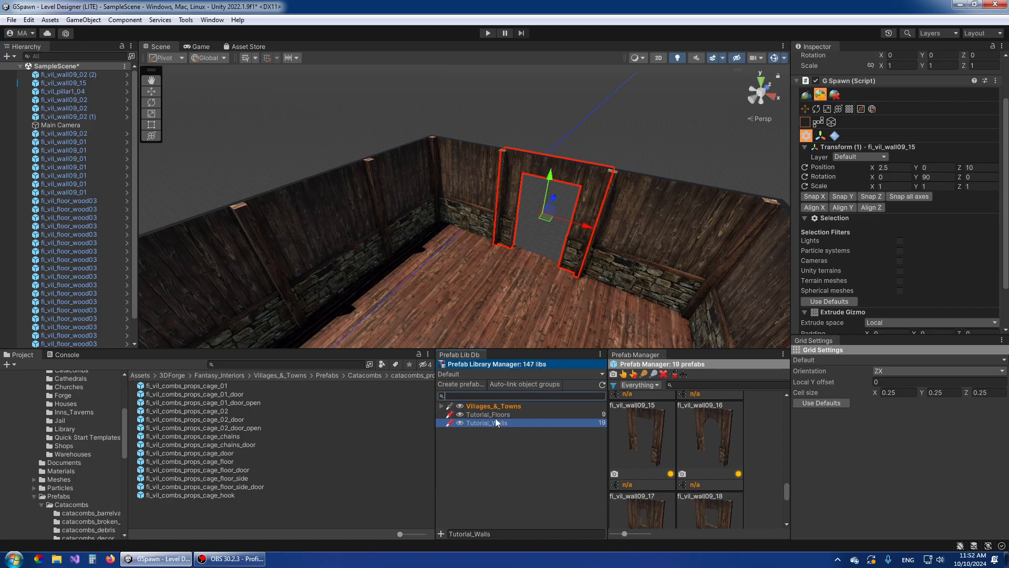
type("door")
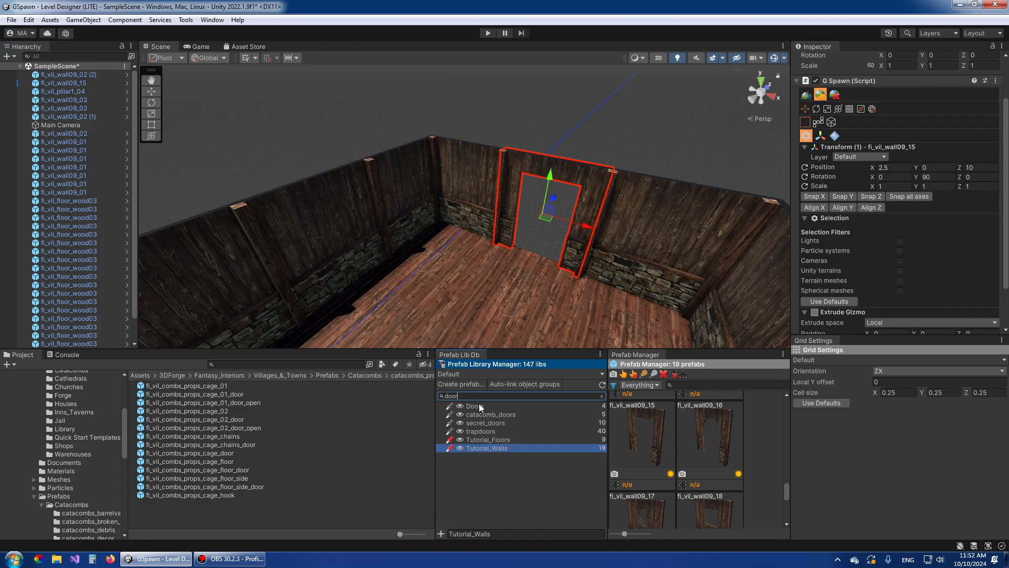
left_click(479, 404)
- Place the fi_vil_door03 prefab in the doorway opening, rotated 90° around Y
scroll(676, 453, "down", 2)
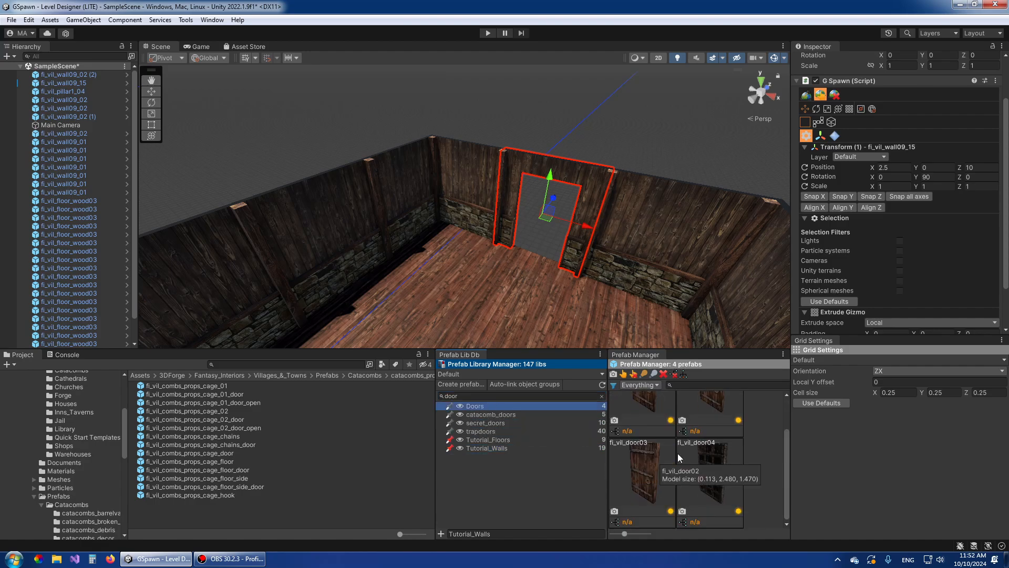
left_click(645, 470)
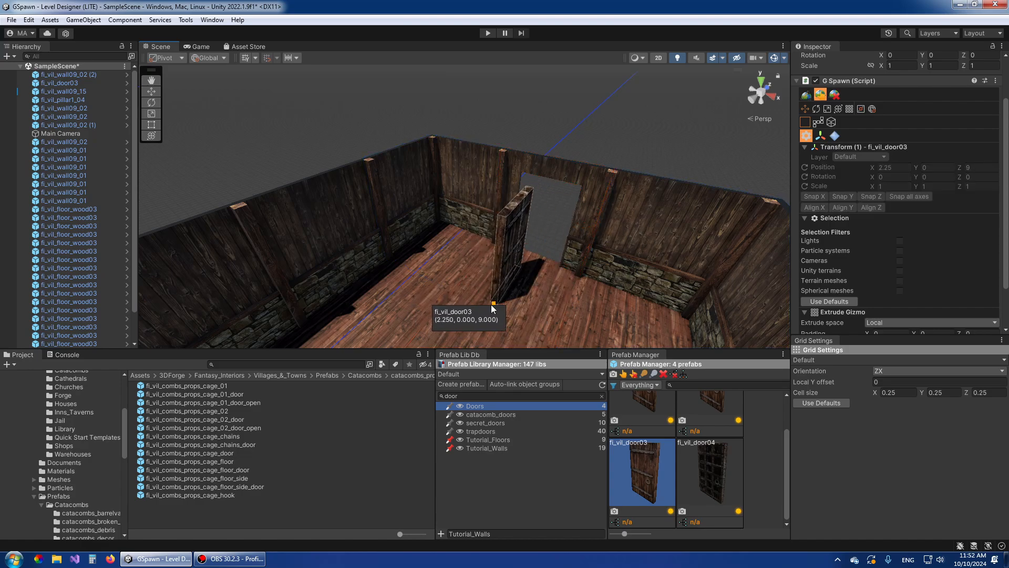
key("y")
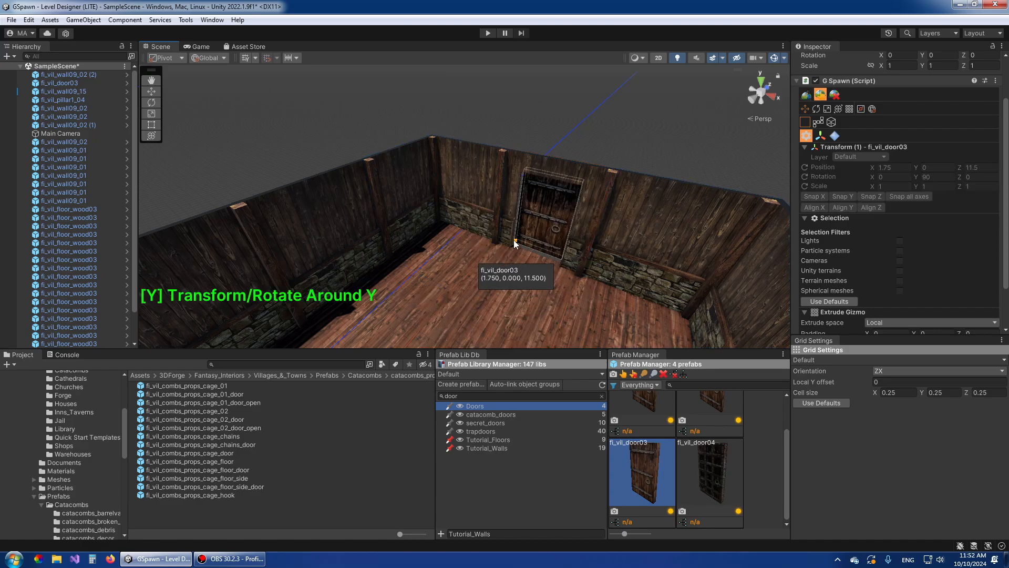
left_click(512, 244)
- Search the prefab libraries for "book" and show the prefabs of the Bookshelves library
left_click_drag(619, 136, 673, 213, "alt")
scroll(561, 221, "up", 8)
scroll(430, 247, "down", 5)
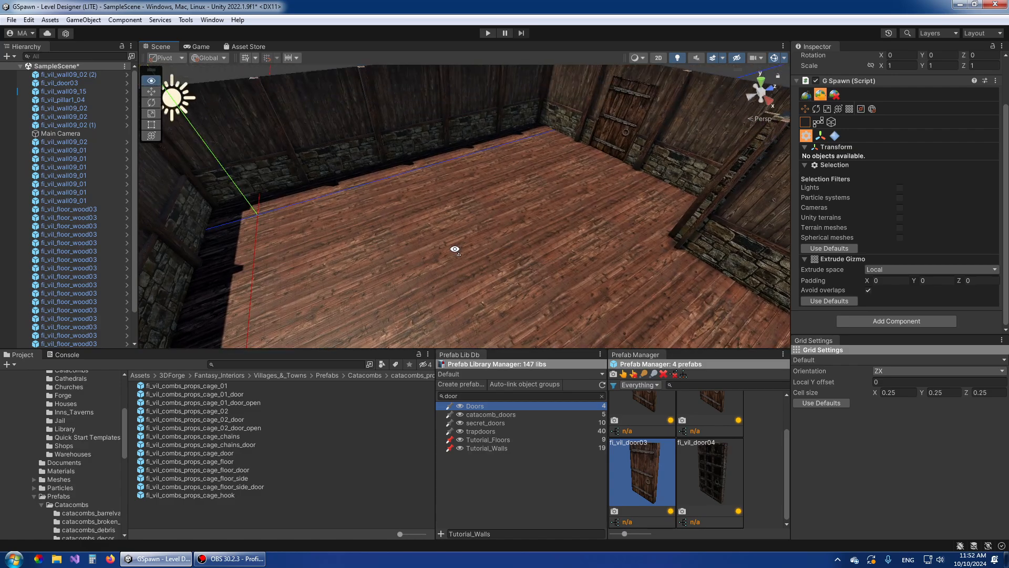
left_click_drag(455, 247, 601, 218, "alt")
left_click(462, 396)
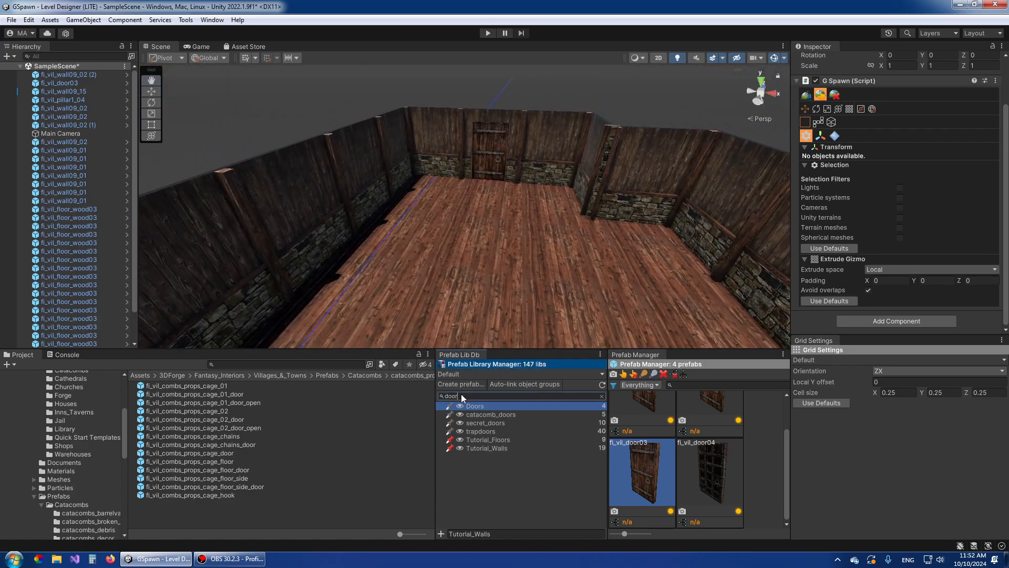
type("k")
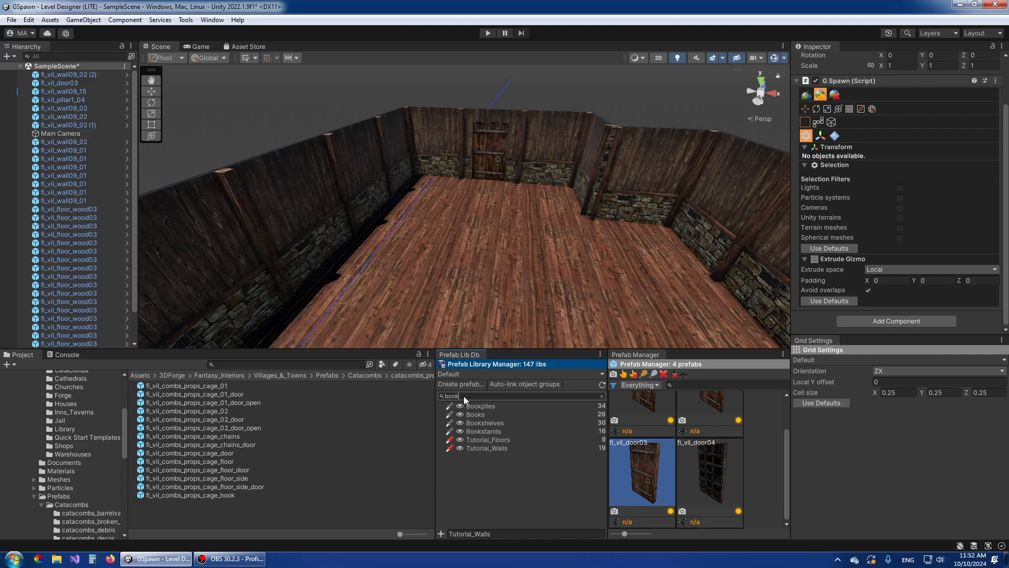
left_click(485, 422)
scroll(696, 479, "down", 2)
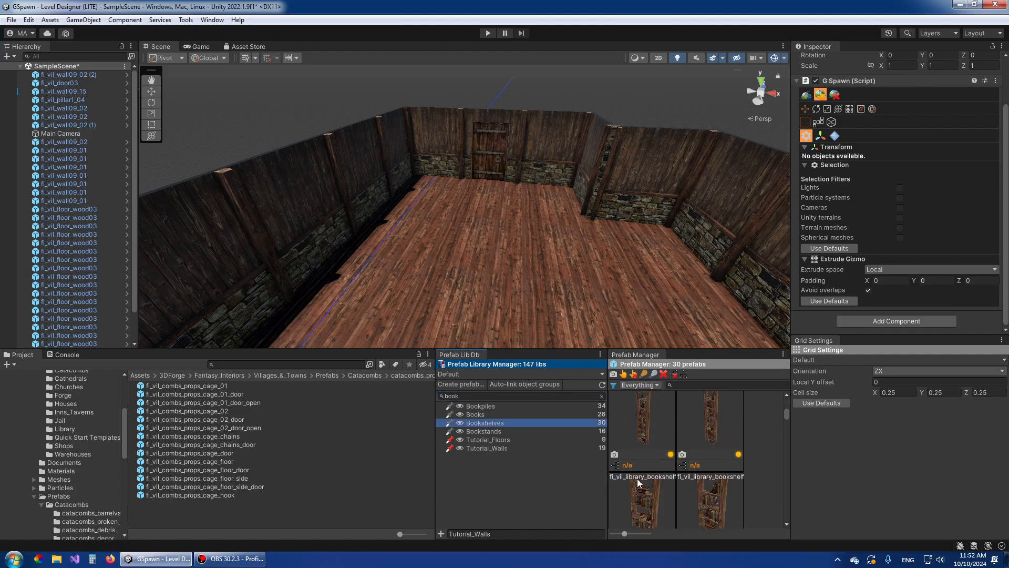
- Widen the Prefab Manager and shrink its previews so that four prefabs fit in each row
left_click_drag(625, 536, 619, 537)
left_click_drag(608, 467, 588, 465)
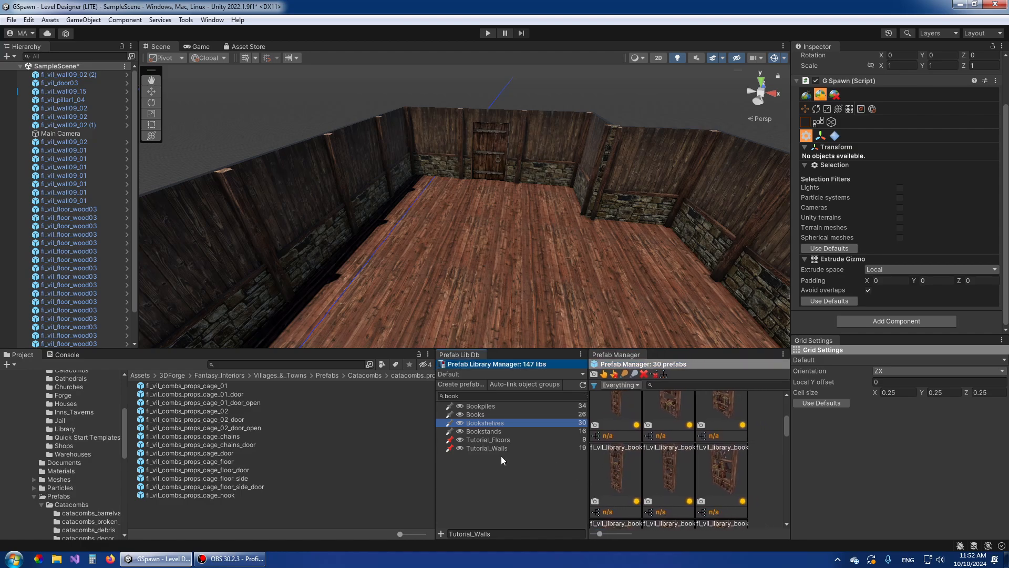
left_click_drag(434, 450, 389, 450)
left_click_drag(600, 534, 595, 534)
scroll(726, 474, "down", 1)
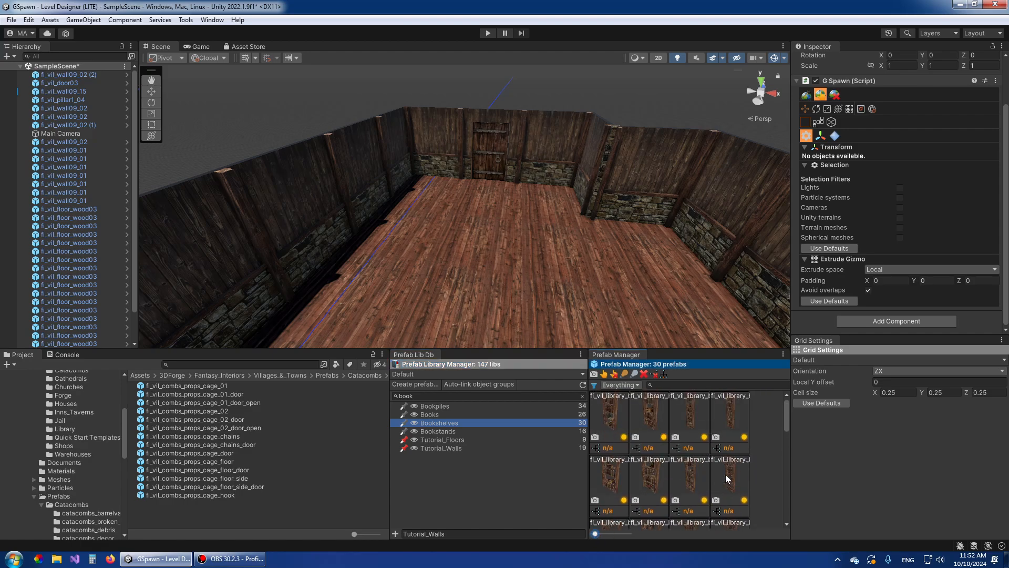
- Switch GSpawn from object selection to spawning objects with Modular Snap
left_click(805, 95)
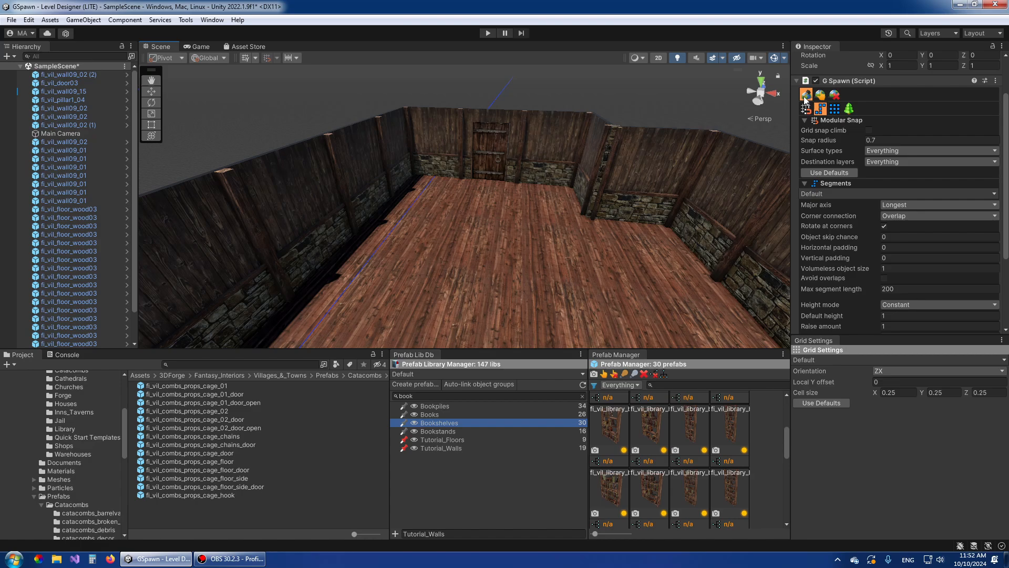
left_click(806, 109)
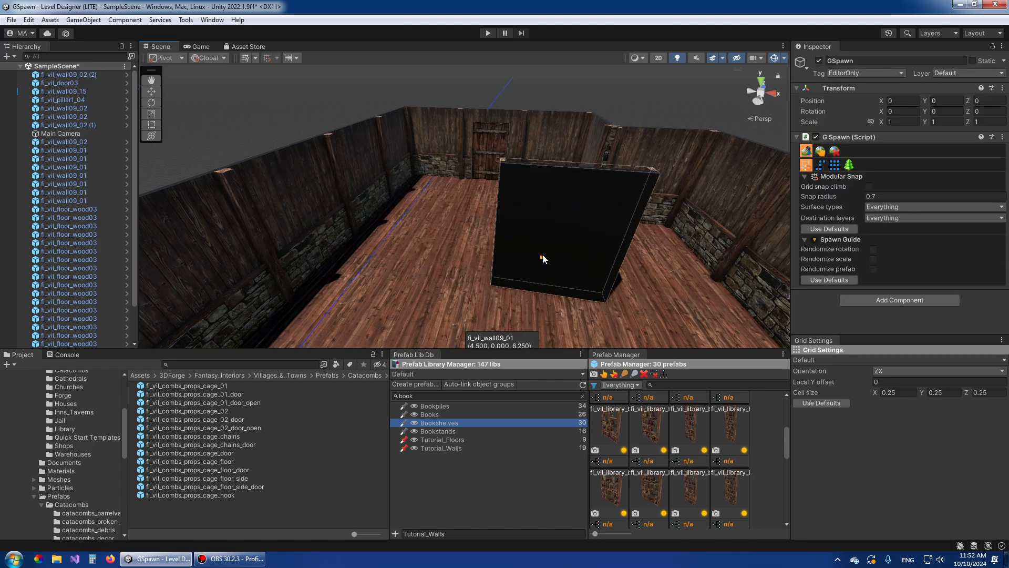
right_click_drag(541, 256, 507, 257)
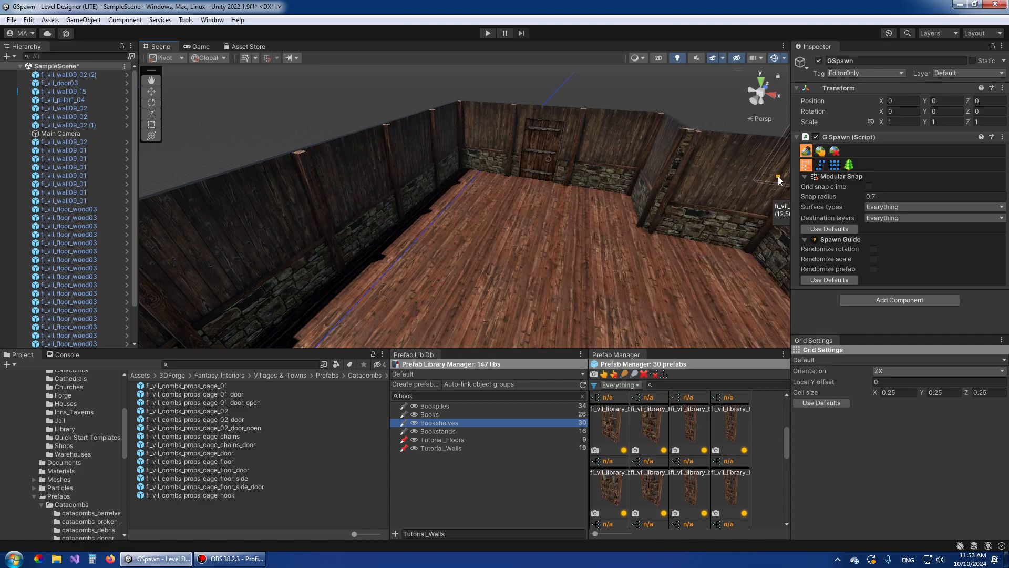
- Place three fi_vil_library_bookshelf_03a prefabs in a row against the long wall, one per wall section
scroll(640, 466, "up", 1)
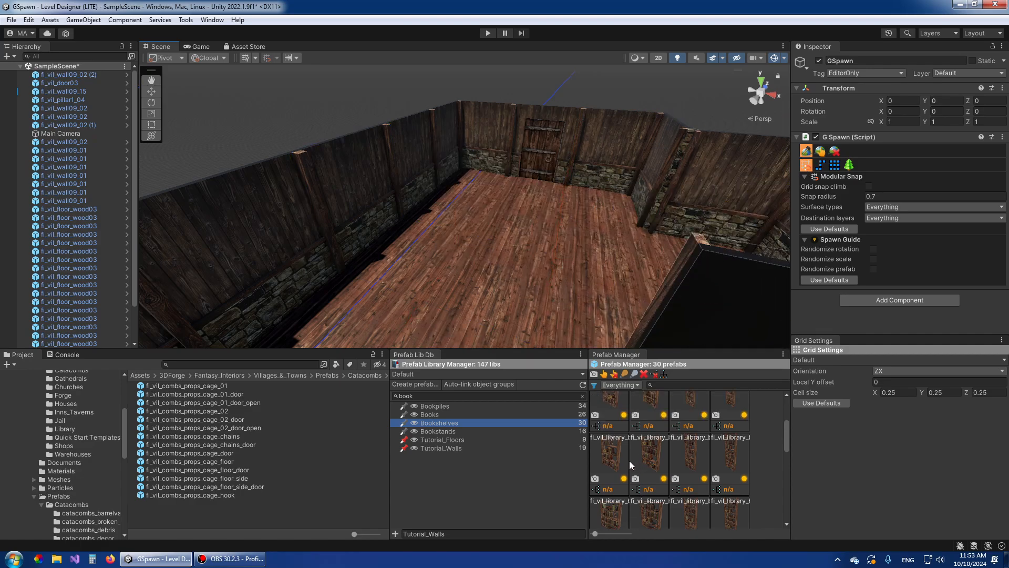
left_click(610, 455)
right_click_drag(508, 243, 531, 202)
left_click(451, 243)
left_click(465, 234)
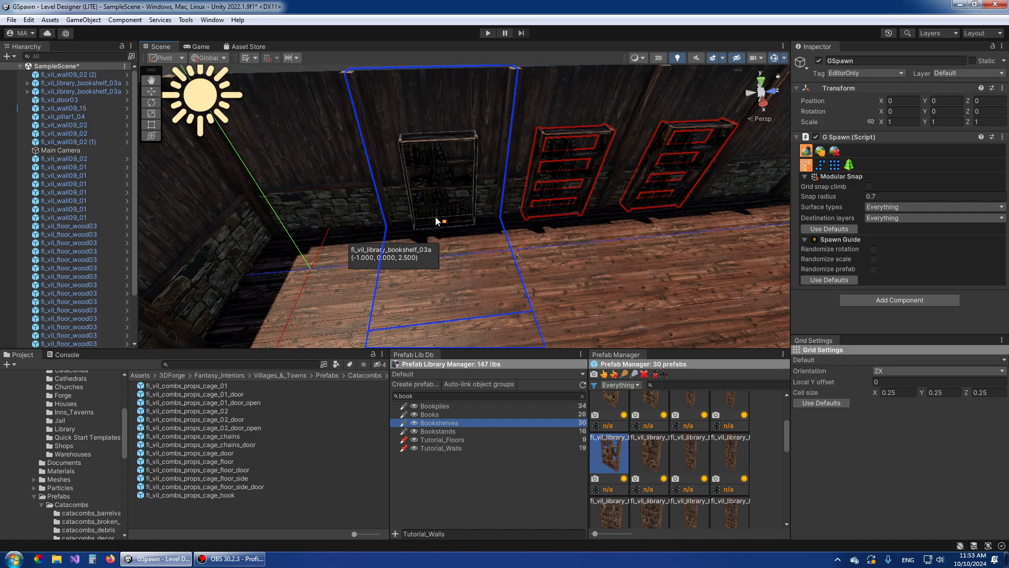
left_click(436, 221)
- Rotate the bookshelf 180° around Y and place three fi_vil_library_bookshelf_03a copies along the opposite wall
right_click_drag(449, 235, 485, 223)
key("y")
key("y")
left_click(518, 206)
key("d")
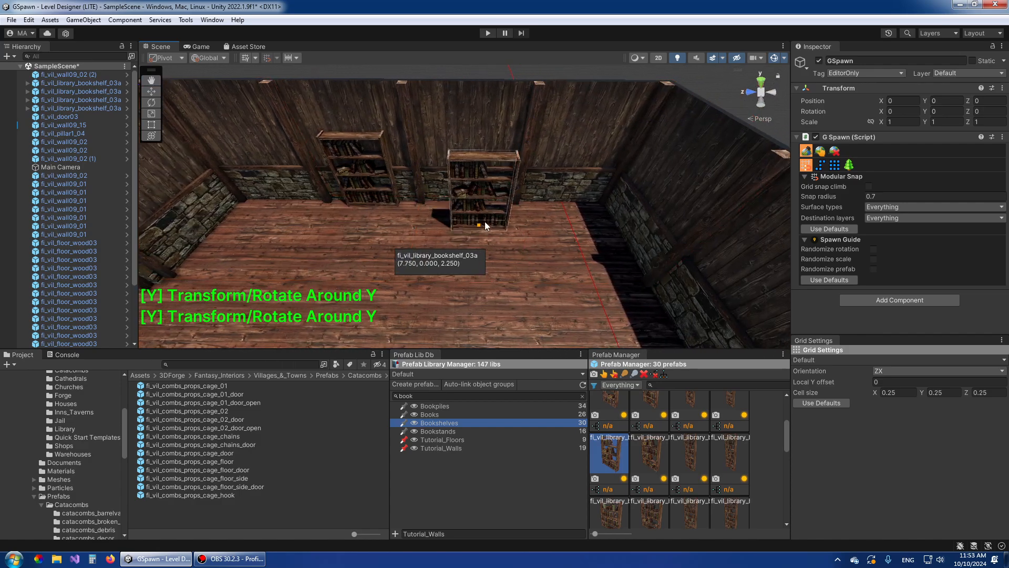
left_click(468, 205)
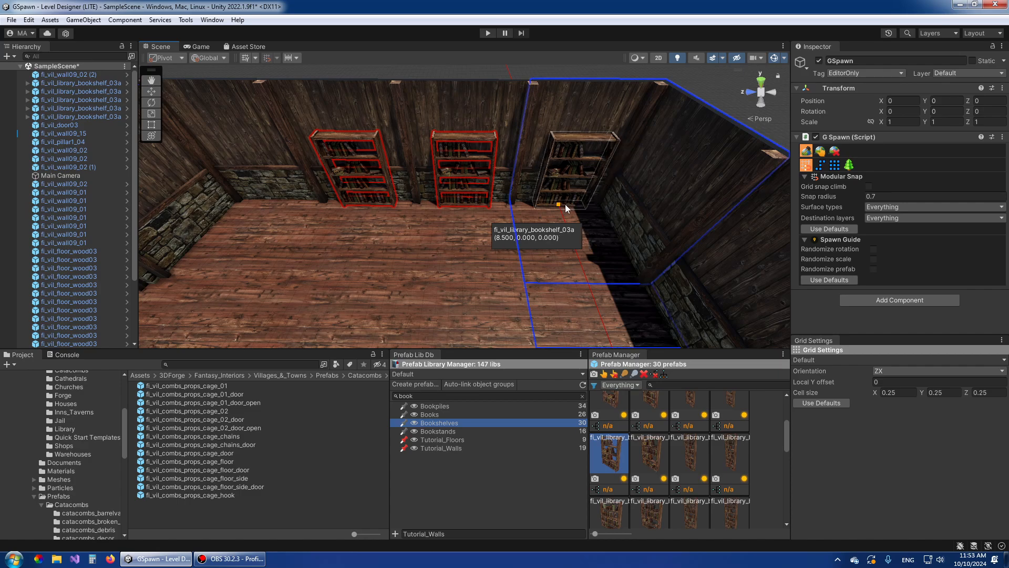
right_click_drag(562, 206, 529, 236)
left_click(526, 232)
- Return to object selection, select one placed bookshelf and extend the selection to all similar prefabs
right_click_drag(463, 247, 584, 247)
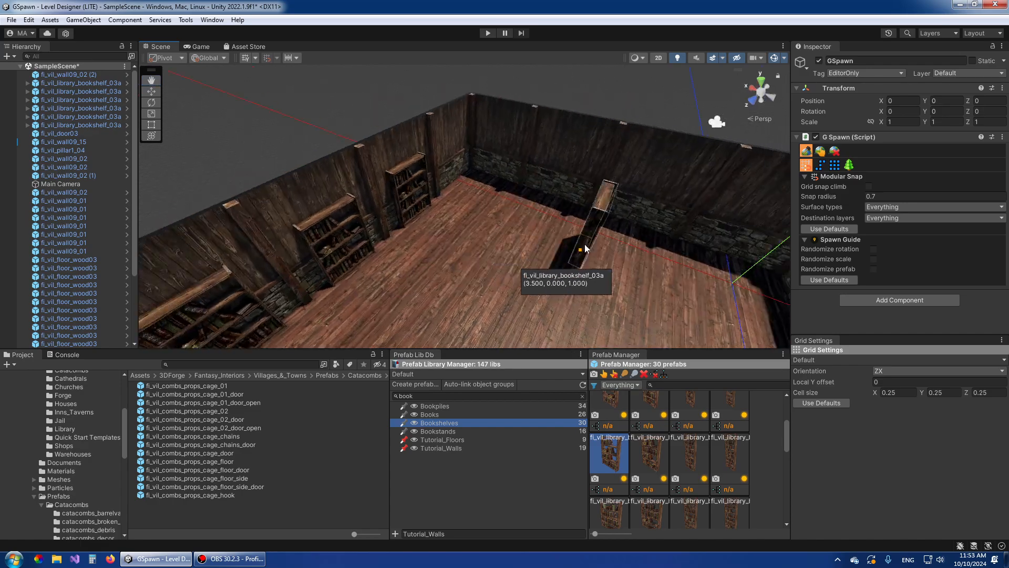
left_click(821, 155)
right_click_drag(497, 194, 669, 202)
scroll(703, 456, "down", 1)
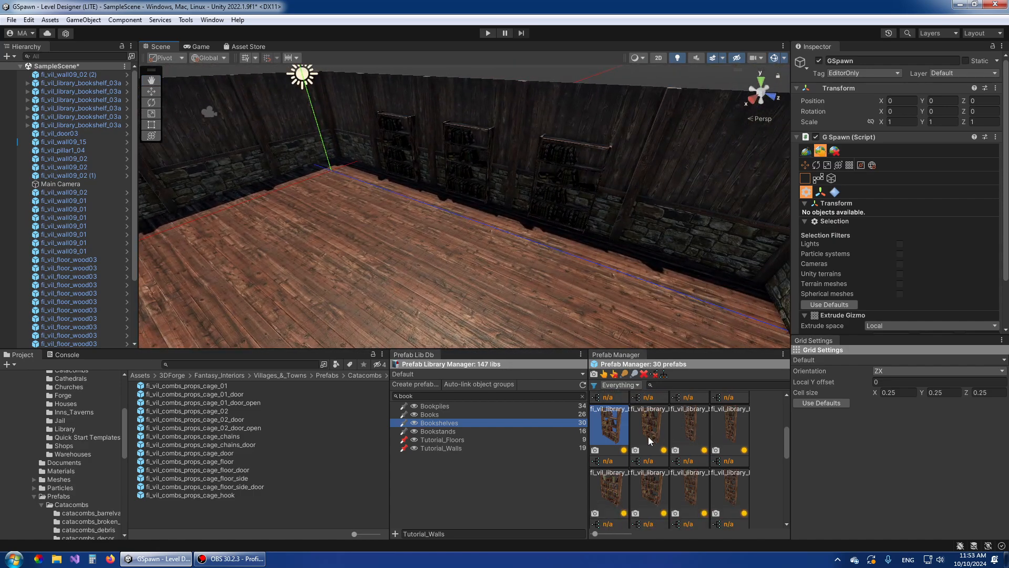
right_click_drag(605, 231, 289, 240)
left_click(421, 186)
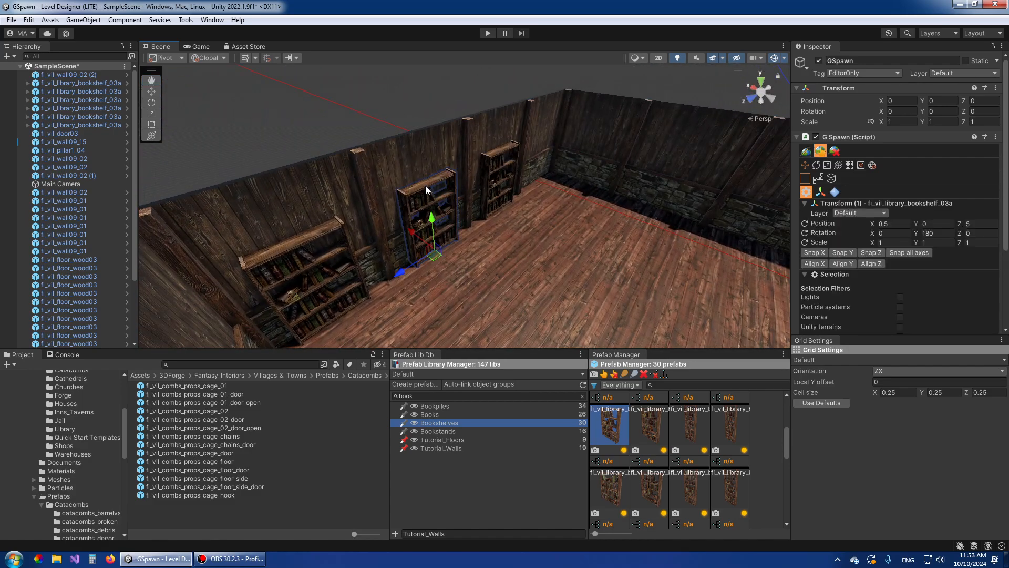
key("shift+a")
- Select the fi_vil_library_bookshelf 02, 03 and 04 variants, a and b, as replacement prefabs in the Prefab Manager
right_click_drag(537, 233, 583, 302)
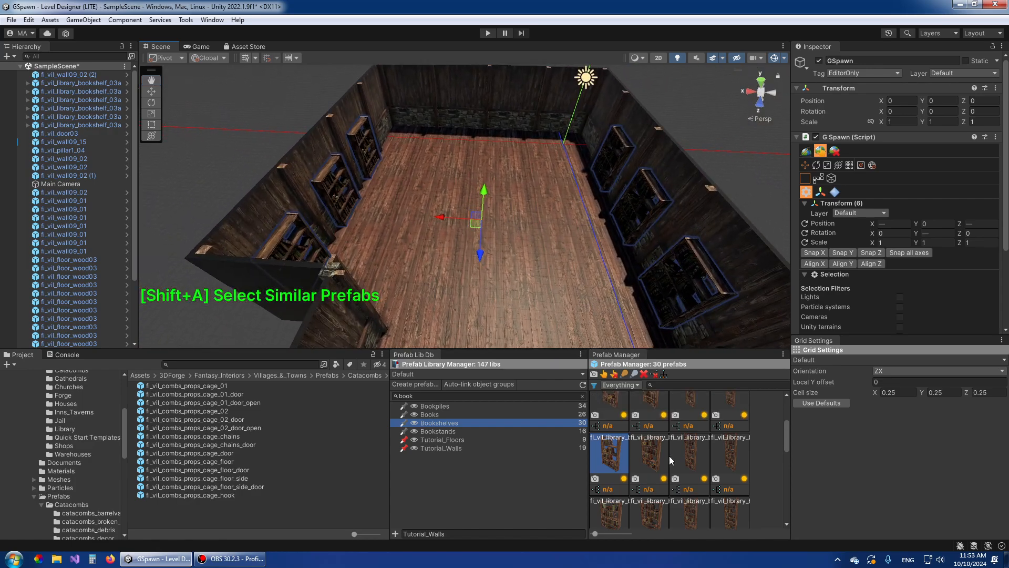
left_click(652, 439)
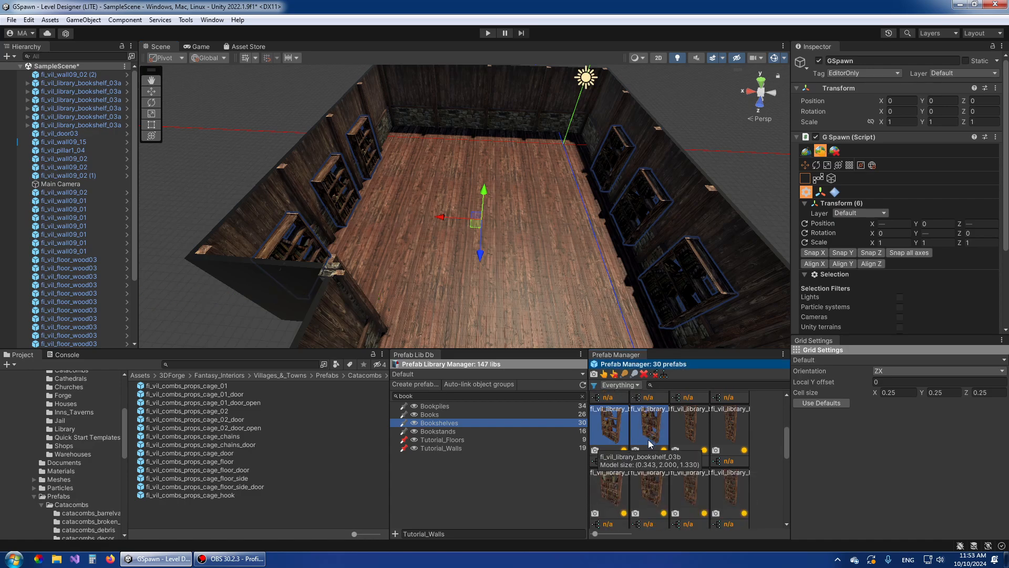
scroll(652, 484, "down", 2)
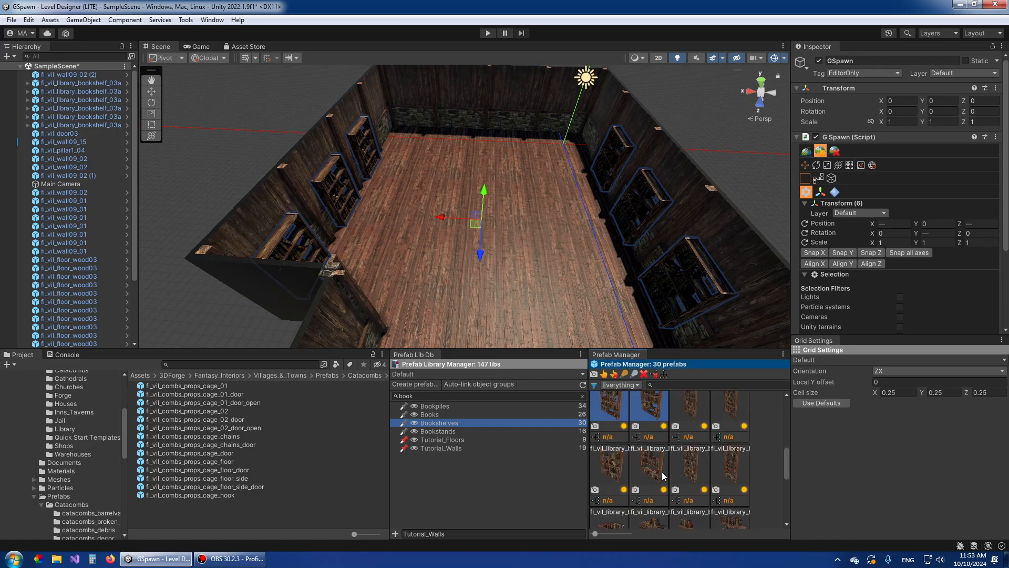
scroll(657, 467, "up", 3)
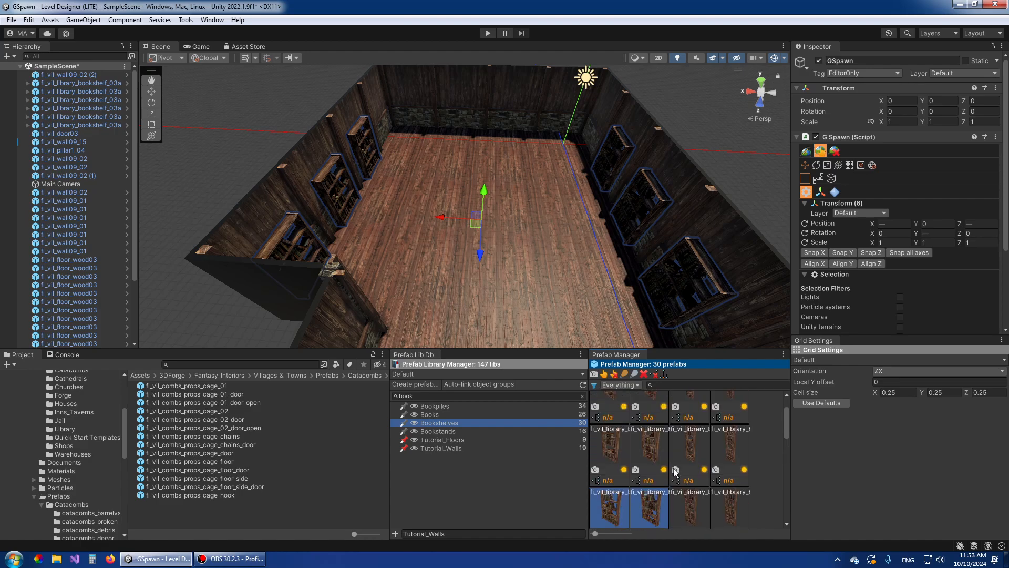
scroll(676, 463, "down", 1)
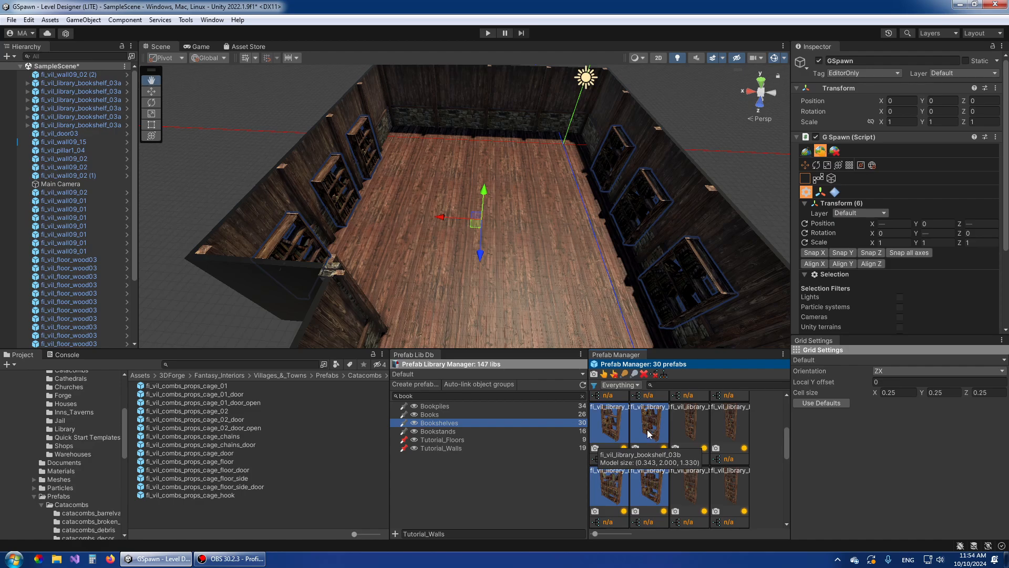
- Replace the six selected bookshelves with random picks from the chosen prefabs, repeating until the mix is varied
middle_click(648, 434)
middle_click(647, 434)
middle_click(648, 434)
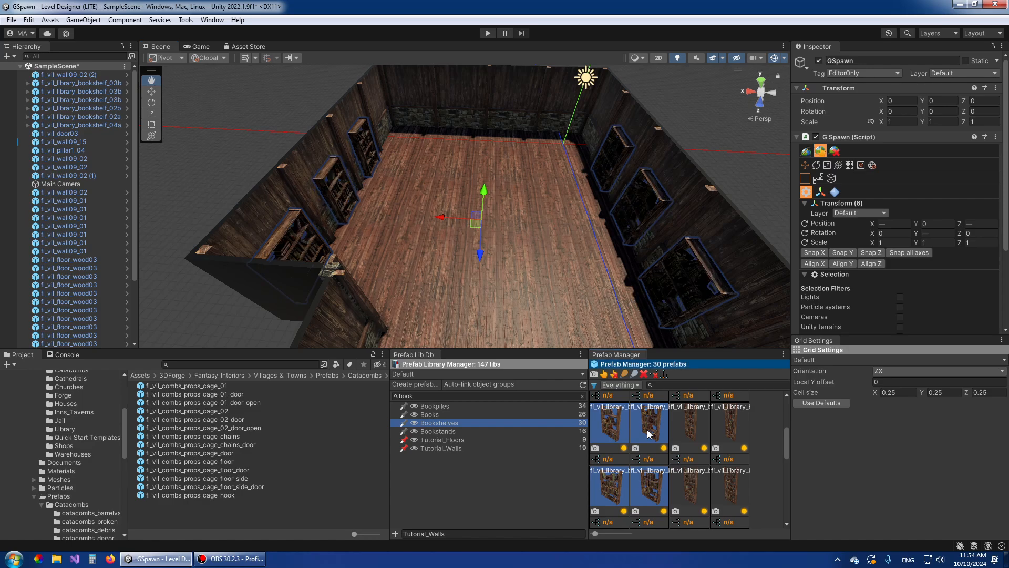
middle_click(649, 434)
middle_click(649, 434)
middle_click(649, 434)
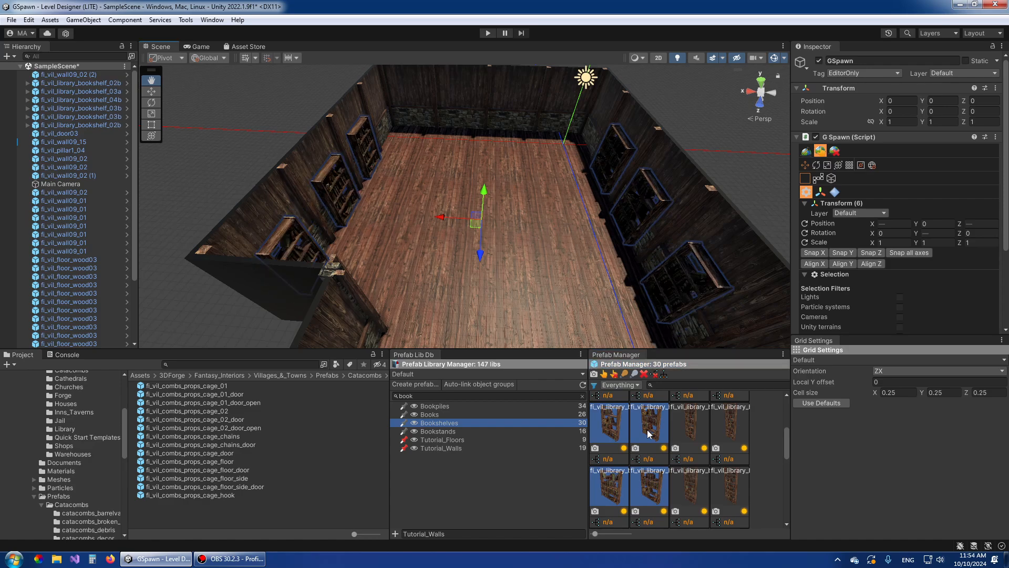
middle_click(649, 434)
middle_click(649, 434)
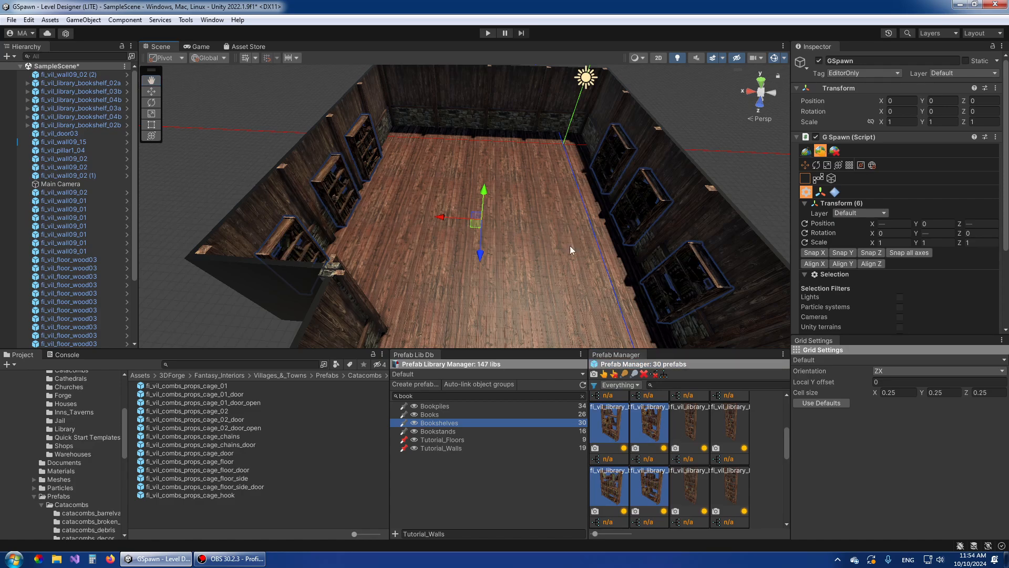
- Switch GSpawn to spawning objects with Surface Snap
right_click_drag(571, 246, 483, 313)
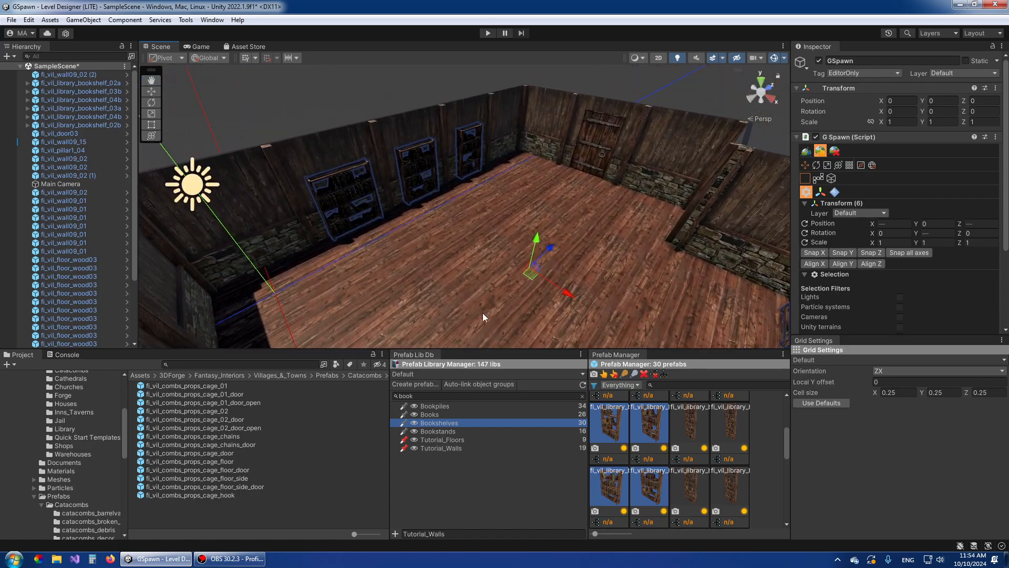
left_click(807, 151)
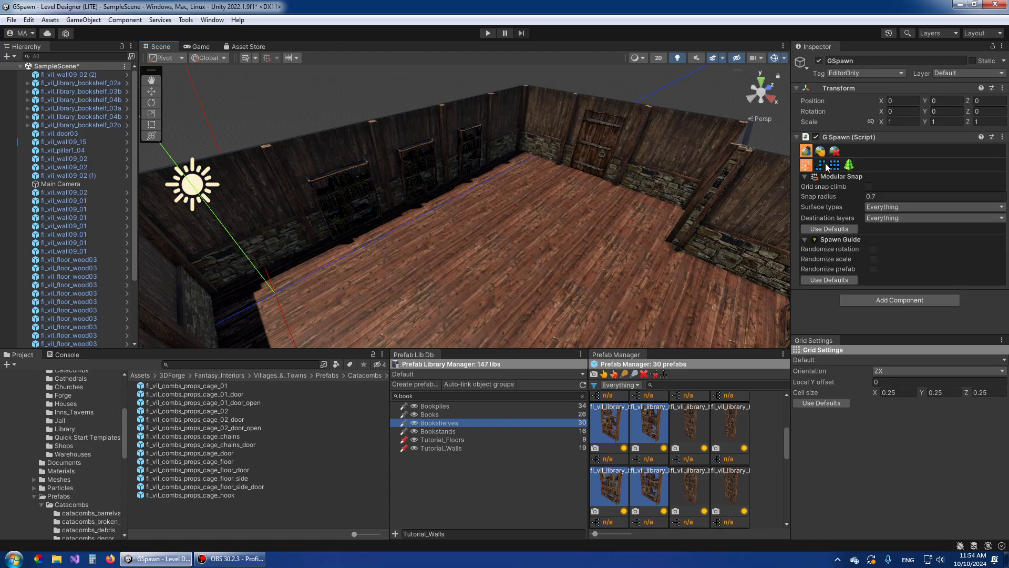
left_click(849, 166)
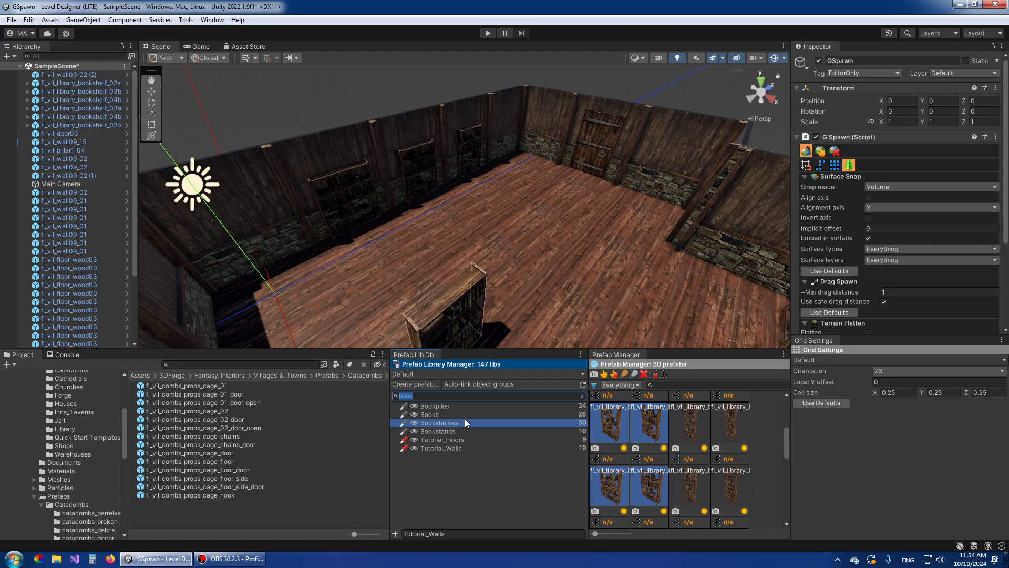
- Search the prefab libraries for "woven" and choose fi_vil_woven_carpet04a from the Woven library for spawning
type("woven")
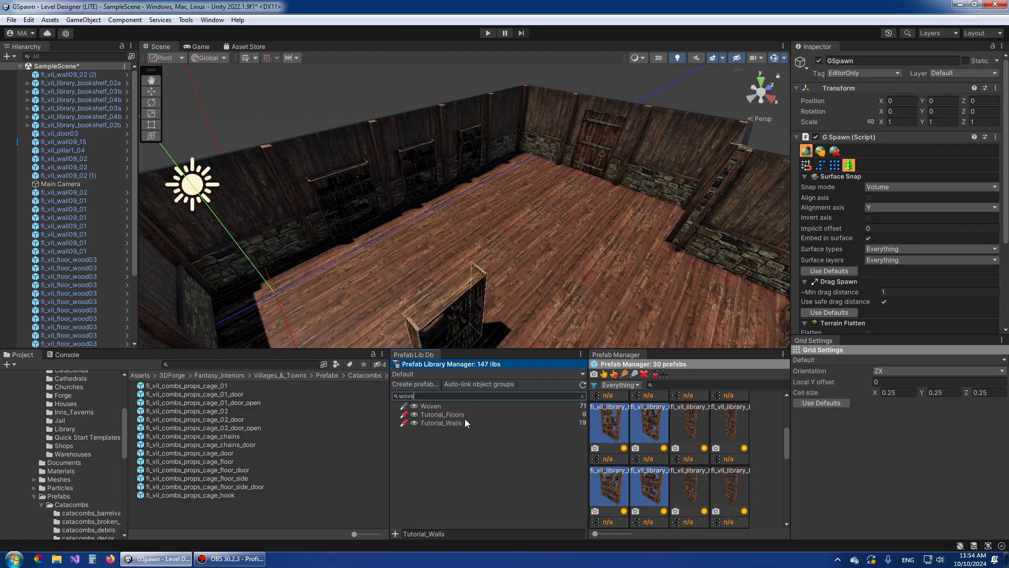
left_click(440, 406)
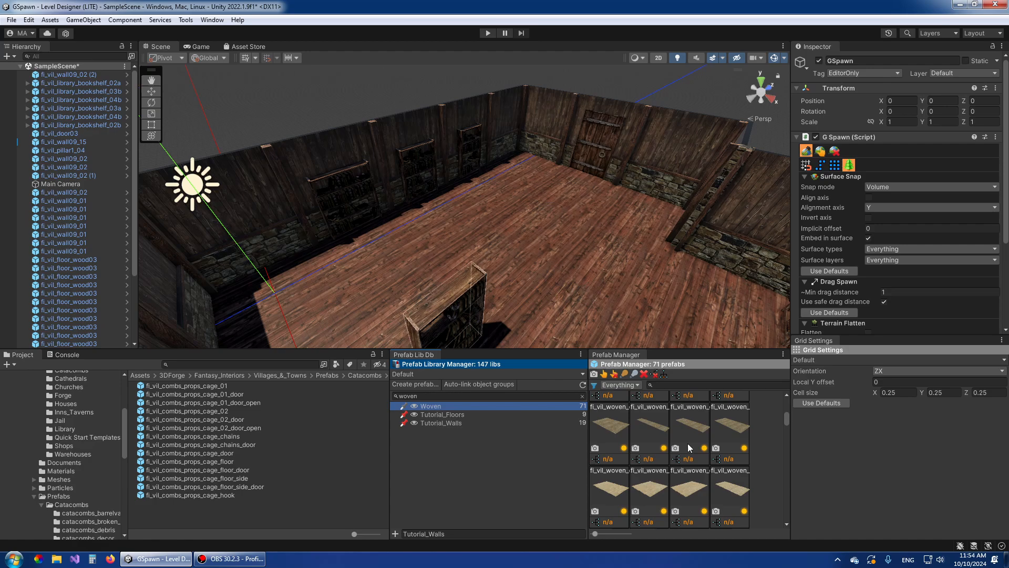
scroll(687, 443, "up", 3)
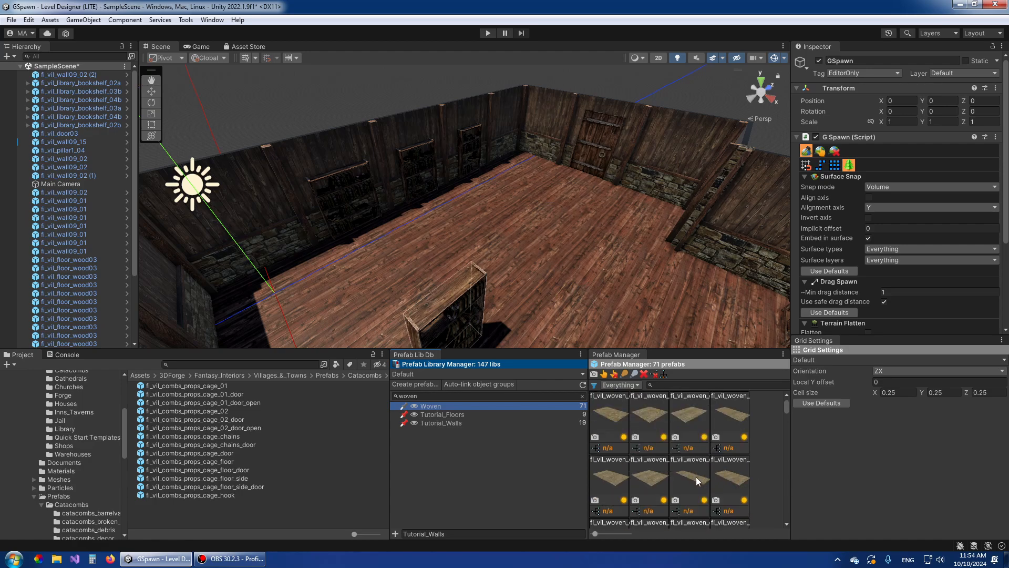
scroll(696, 480, "down", 1)
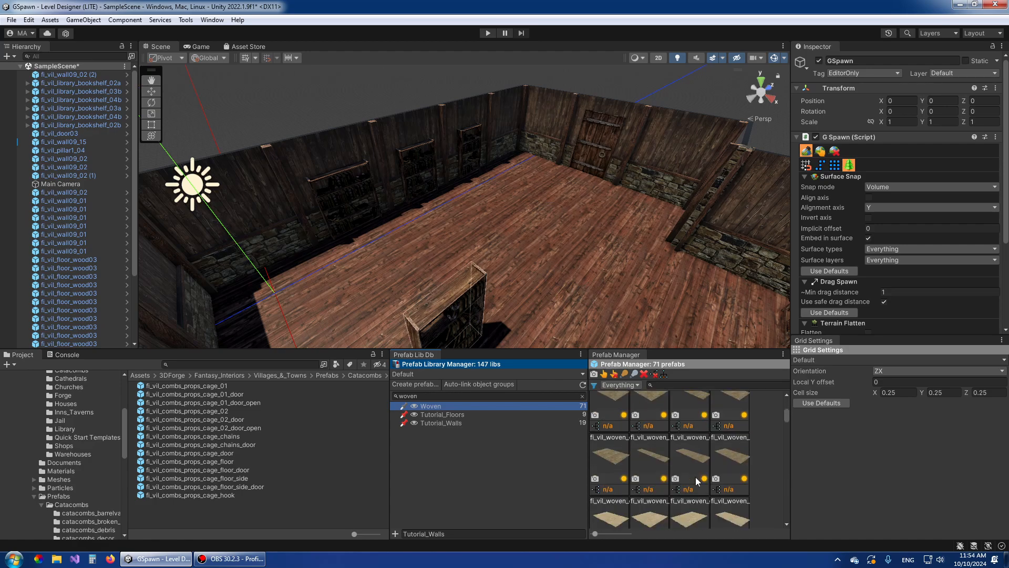
left_click(650, 453)
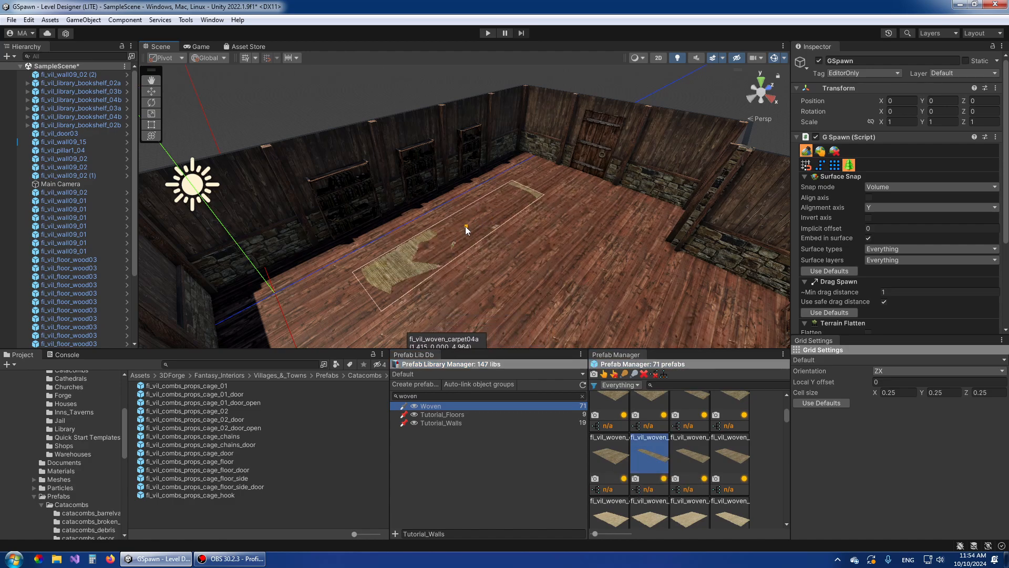
- Set the Surface Snap implicit offset to 0.0001
mouse_move(496, 243)
right_mouse_down()
mouse_move(464, 247)
mouse_move(478, 238)
mouse_move(464, 238)
mouse_move(479, 245)
right_mouse_up()
key("w")
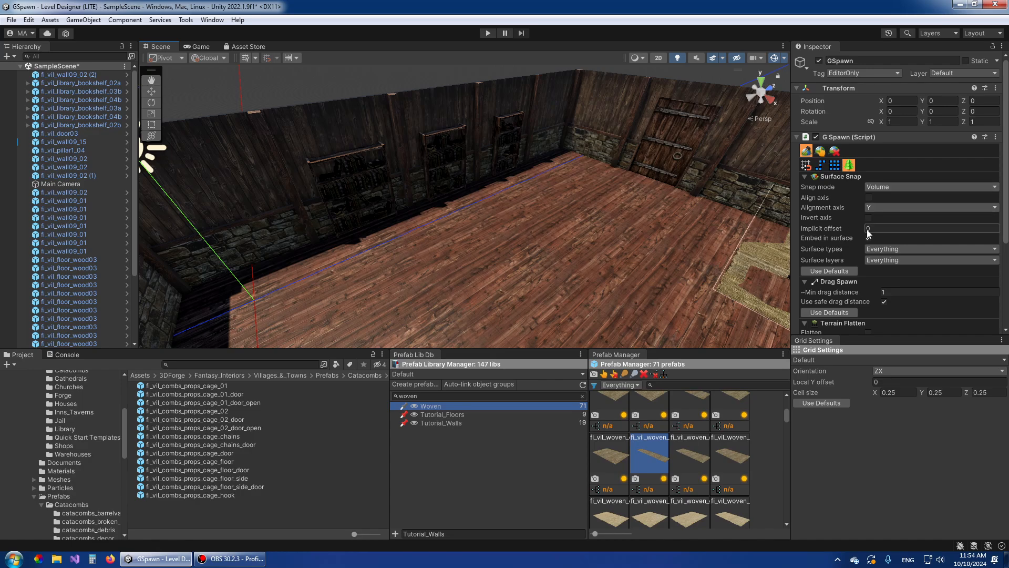
left_click(875, 228)
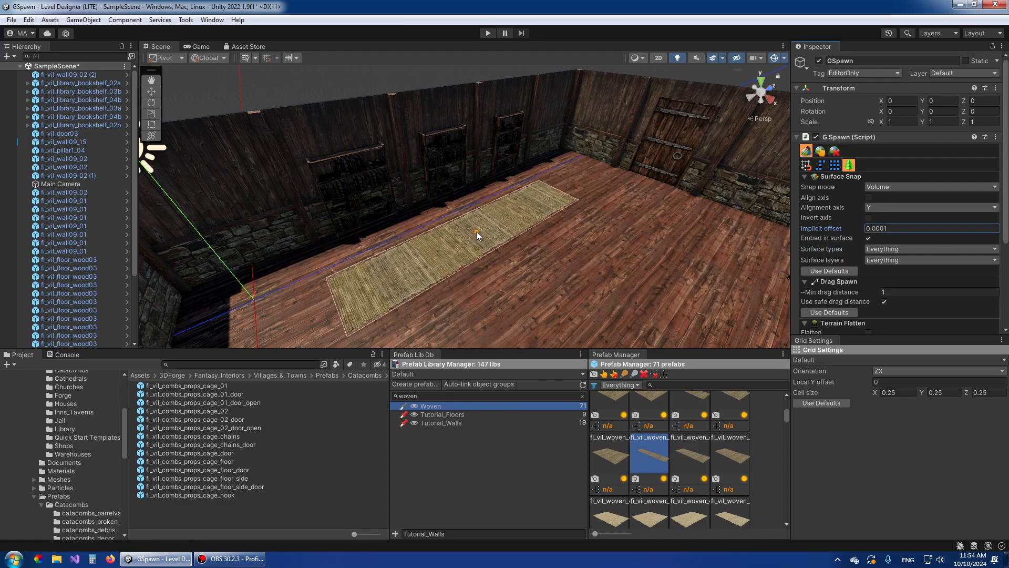
- Try rotating and scaling the carpet preview on the floor, then reset its scale and rotation to original
right_click_drag(478, 230, 453, 216)
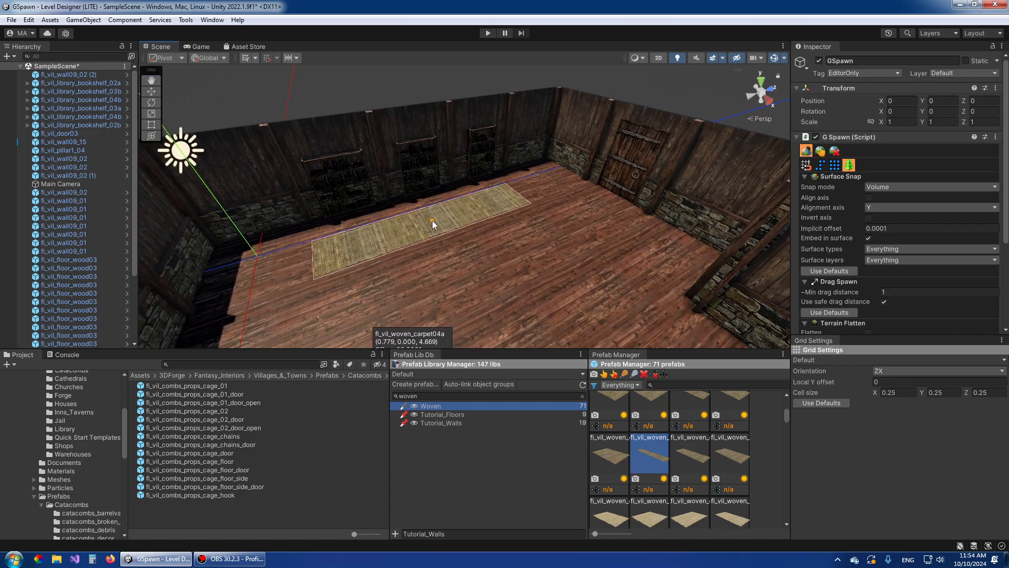
key("shift")
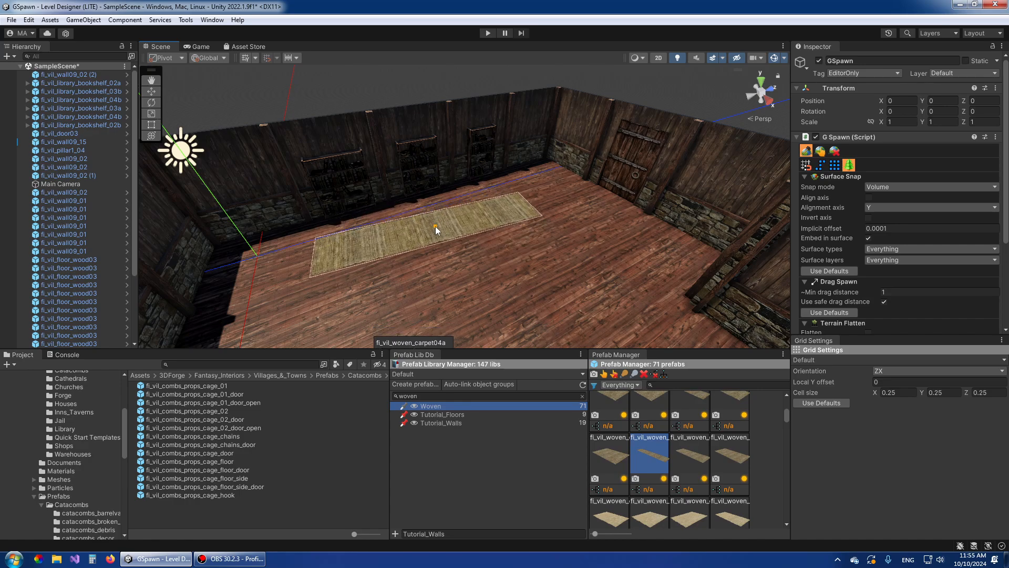
key("ctrl")
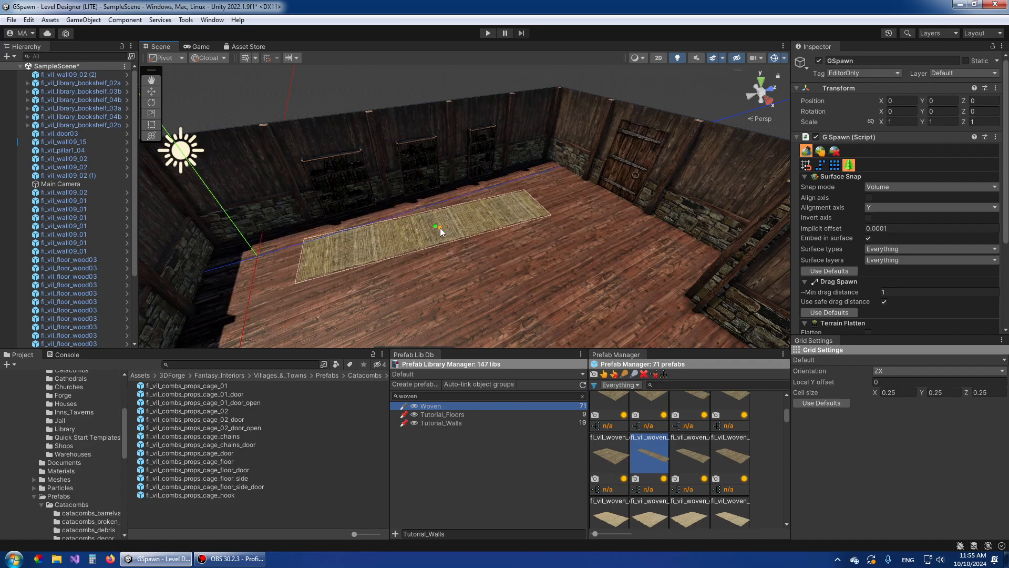
key("o")
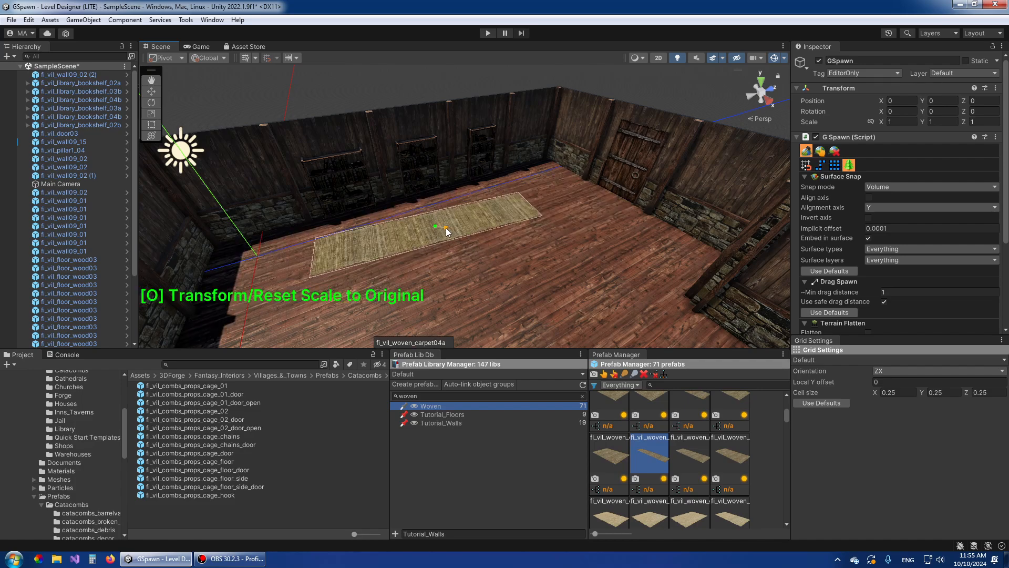
key("i")
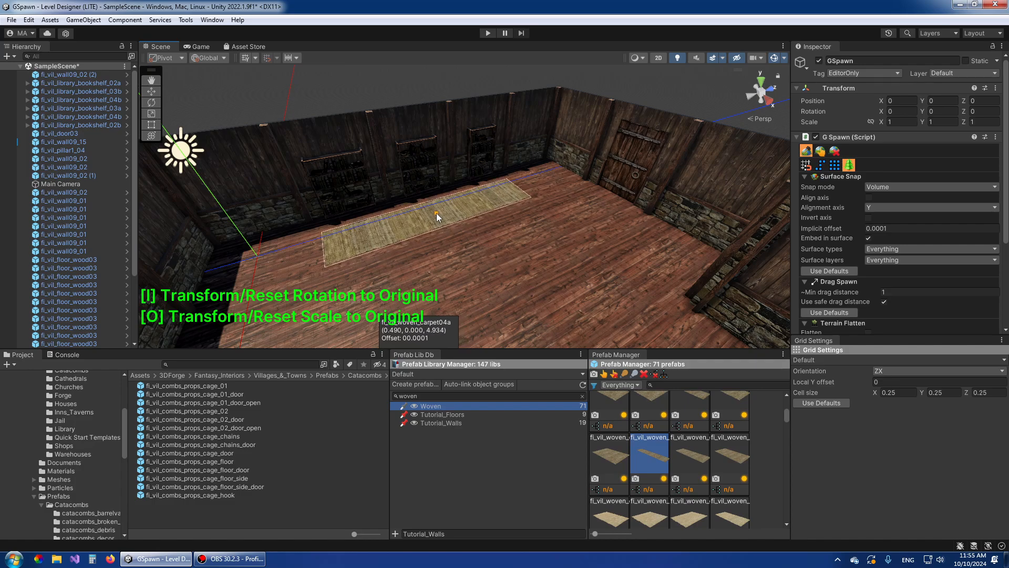
- Spawn two fi_vil_woven_carpet04a carpets on the floor, one along each of the opposite bookshelf walls
left_click(437, 213)
mouse_move(519, 236)
right_mouse_down()
mouse_move(464, 243)
mouse_move(383, 211)
mouse_move(479, 236)
mouse_move(500, 228)
right_mouse_up()
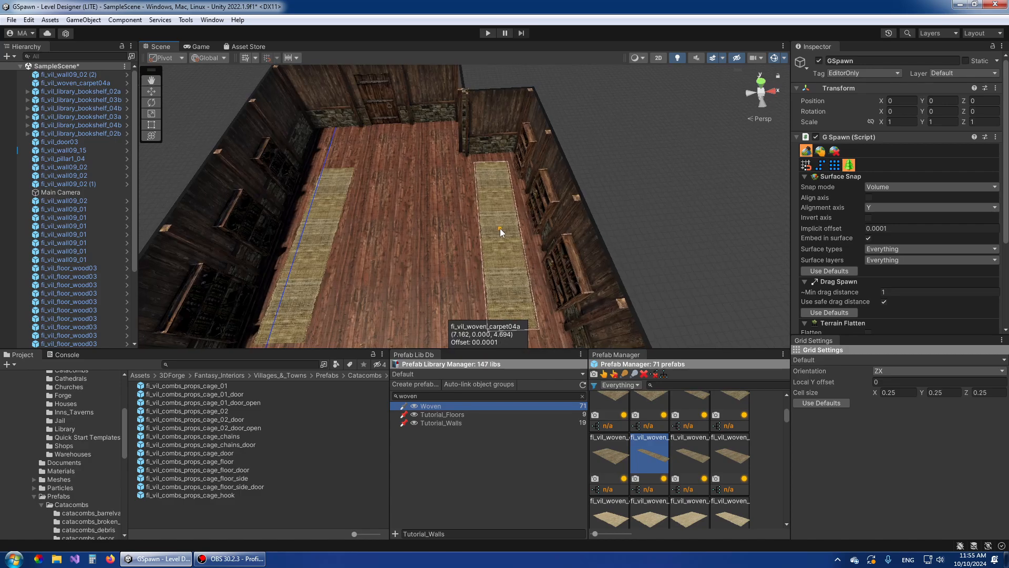
left_click(496, 229)
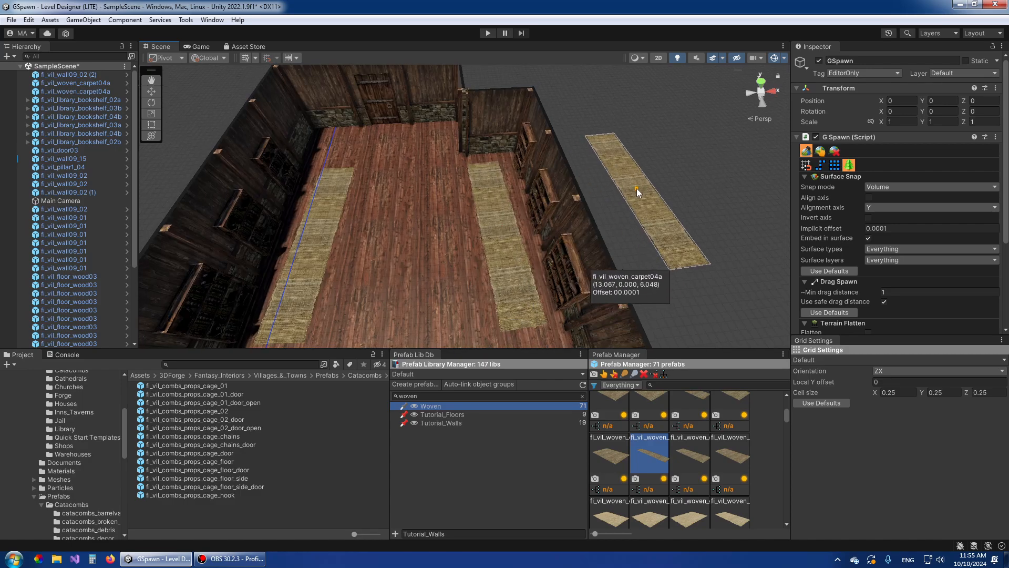
- Search the prefab libraries for "booksta" and choose the Bookstands library
right_click_drag(636, 188, 484, 223)
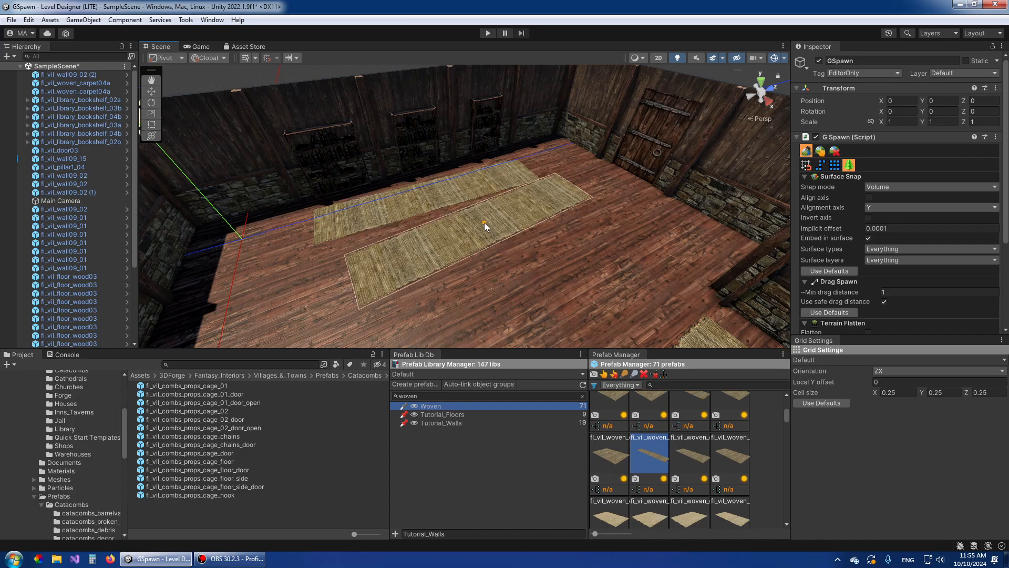
type("booksta")
left_click(459, 406)
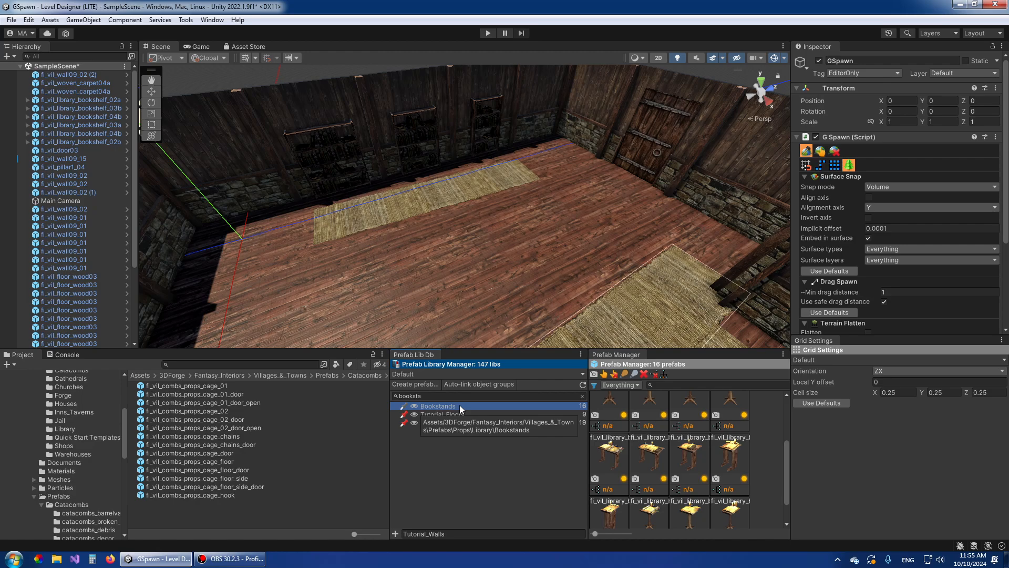
- Spawn fi_vil_library_bookstand_used02 at the door end of the first carpet and fi_vil_library_bookstand_used03 near its middle, rotating both around Y
right_click_drag(484, 284, 605, 281)
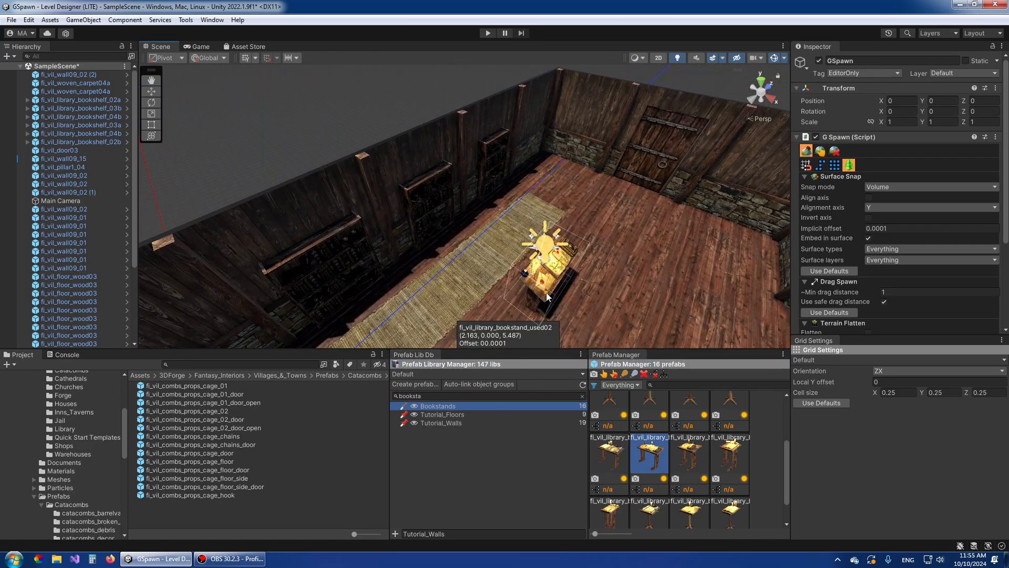
key("y")
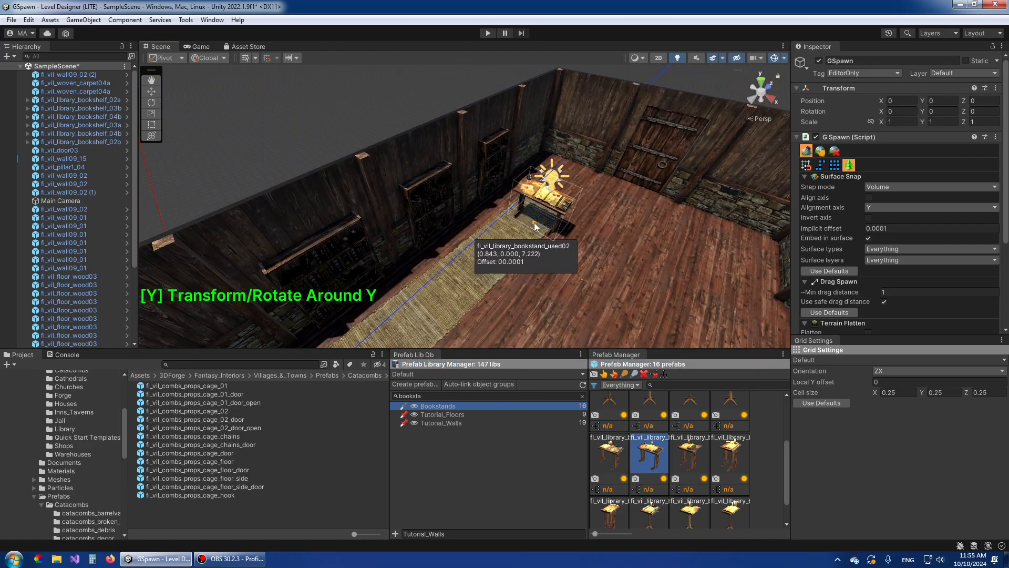
left_click(535, 225)
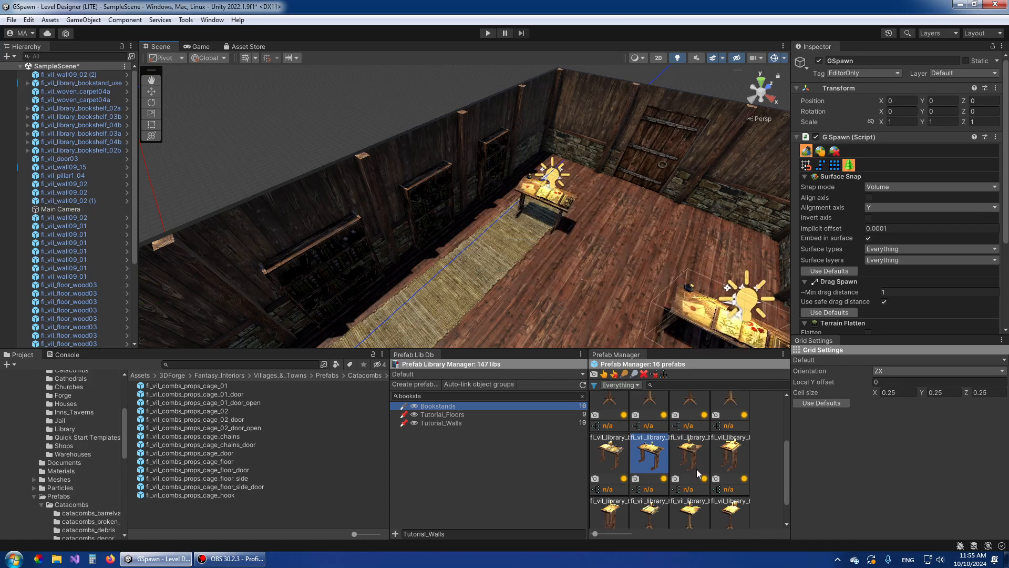
left_click(690, 453)
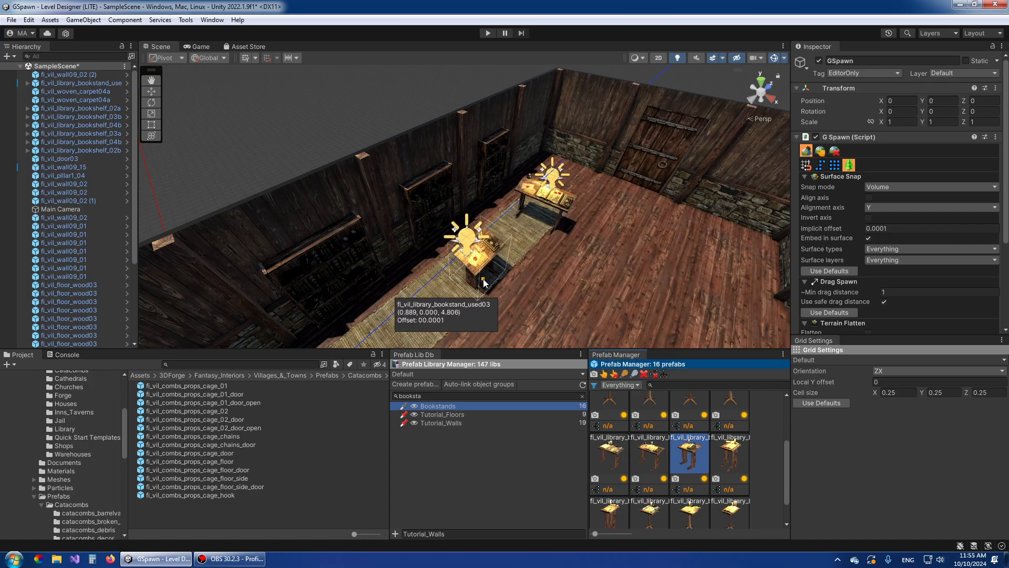
key("y")
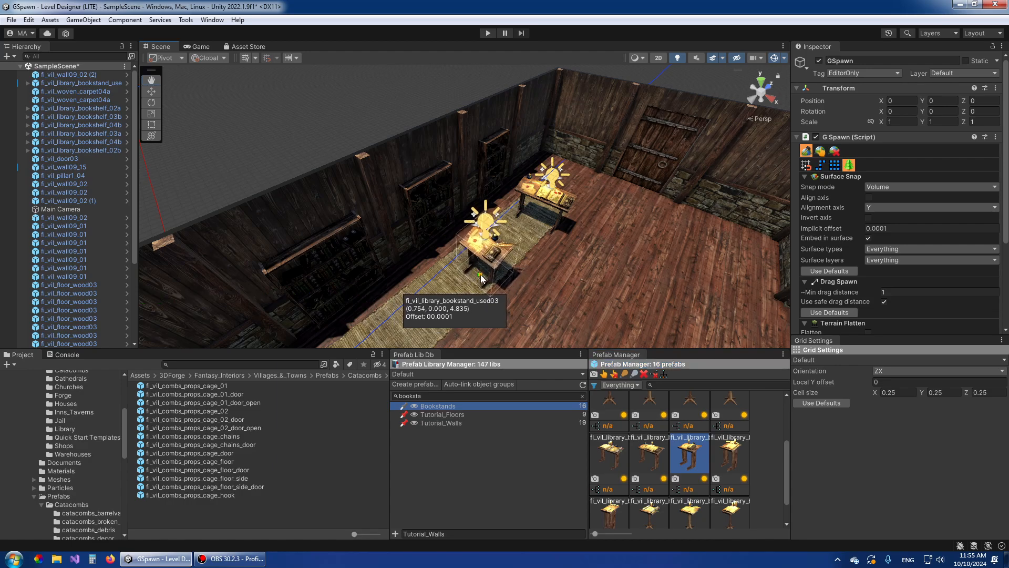
left_click(482, 275)
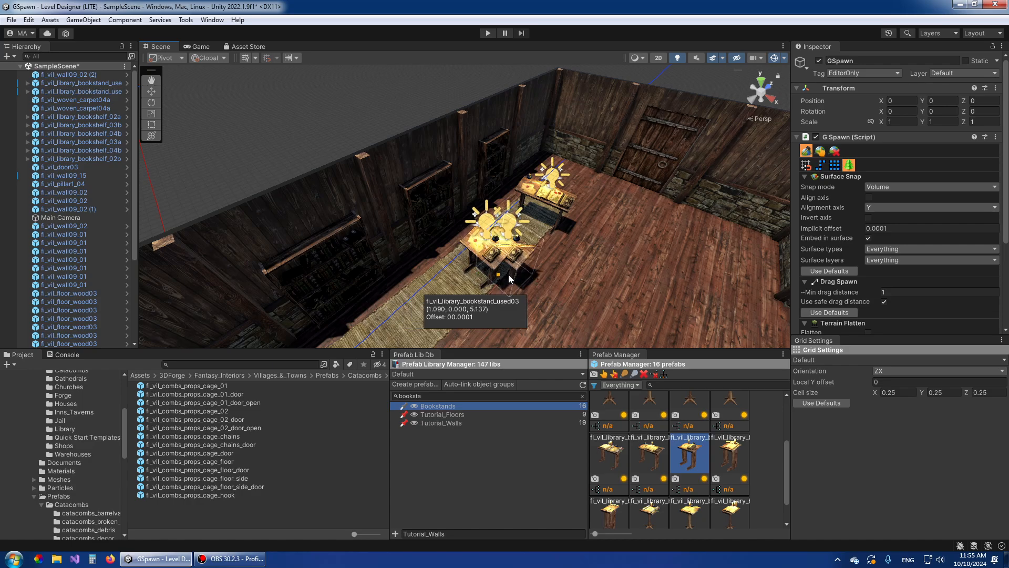
- Spawn fi_vil_library_bookstand_used05, rotated around Y, on the first carpet's end farthest from the door
right_click_drag(619, 286, 618, 285)
scroll(745, 472, "down", 1)
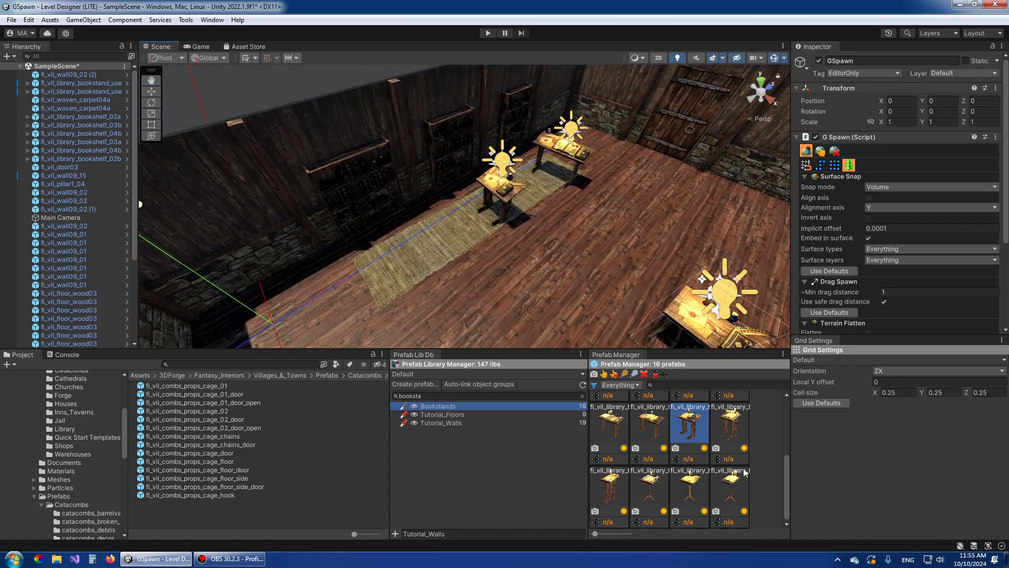
left_click(609, 479)
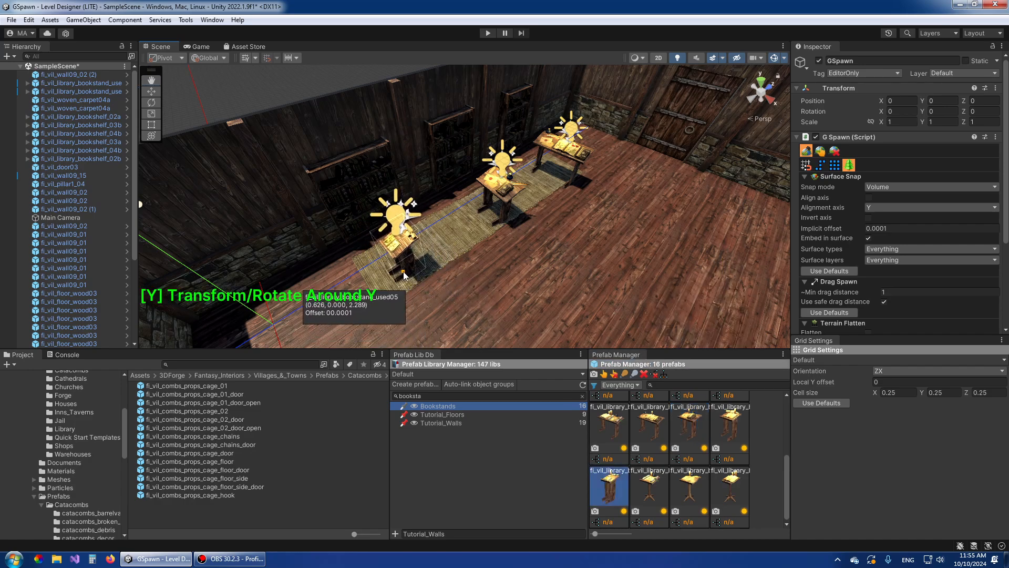
left_click(400, 271)
- Spawn fi_vil_library_bookstand_used01 at the door end of the opposite carpet and fi_vil_library_bookstand_used03 near its middle
right_click_drag(481, 273, 536, 265)
left_click(607, 427)
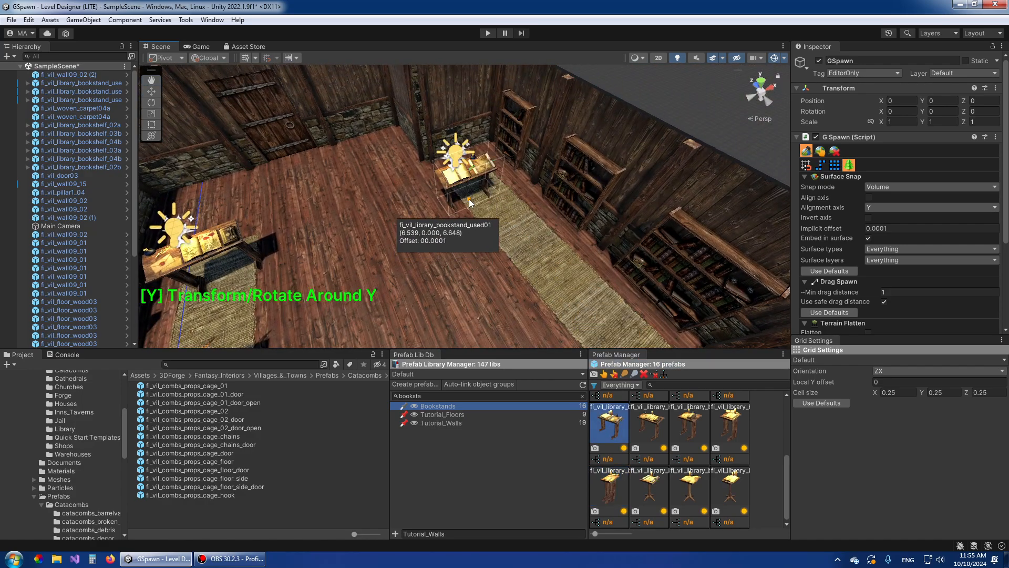
left_click(473, 186)
left_click(692, 420)
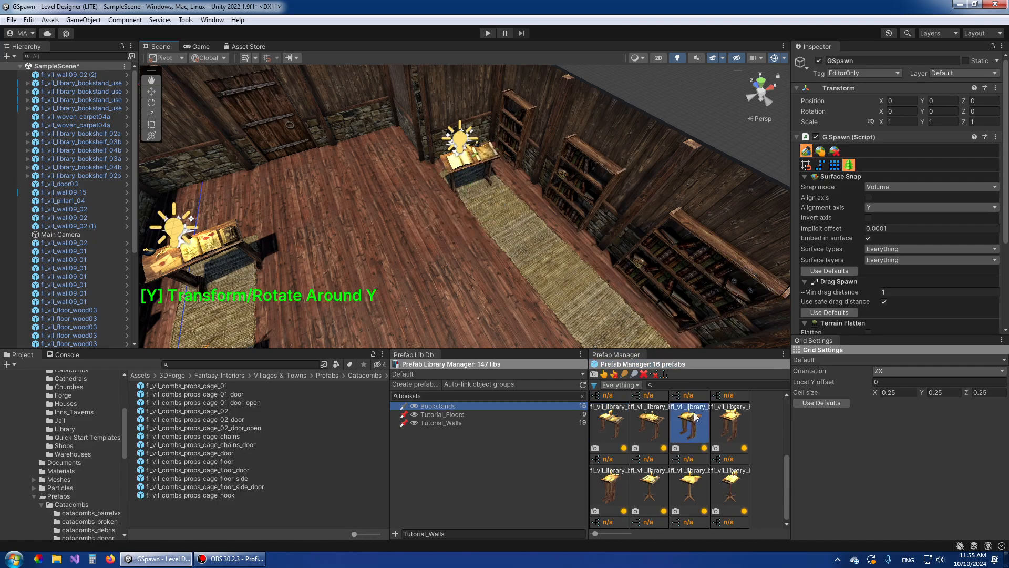
scroll(512, 267, "down", 4)
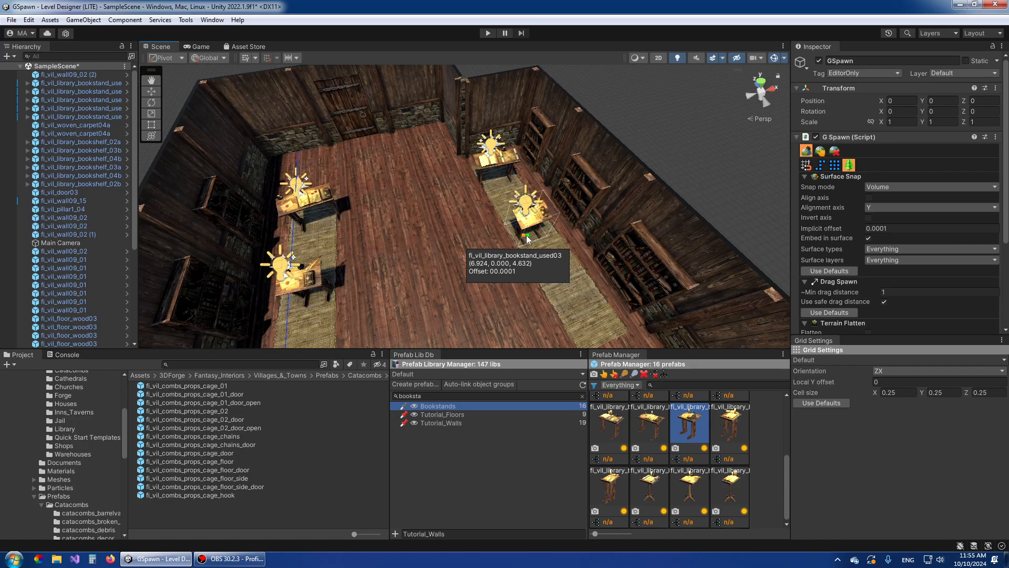
- Spawn the empty fi_vil_library_bookstand02, rotated around Y, on the second carpet's end farthest from the door
scroll(727, 430, "up", 2)
left_click(729, 417)
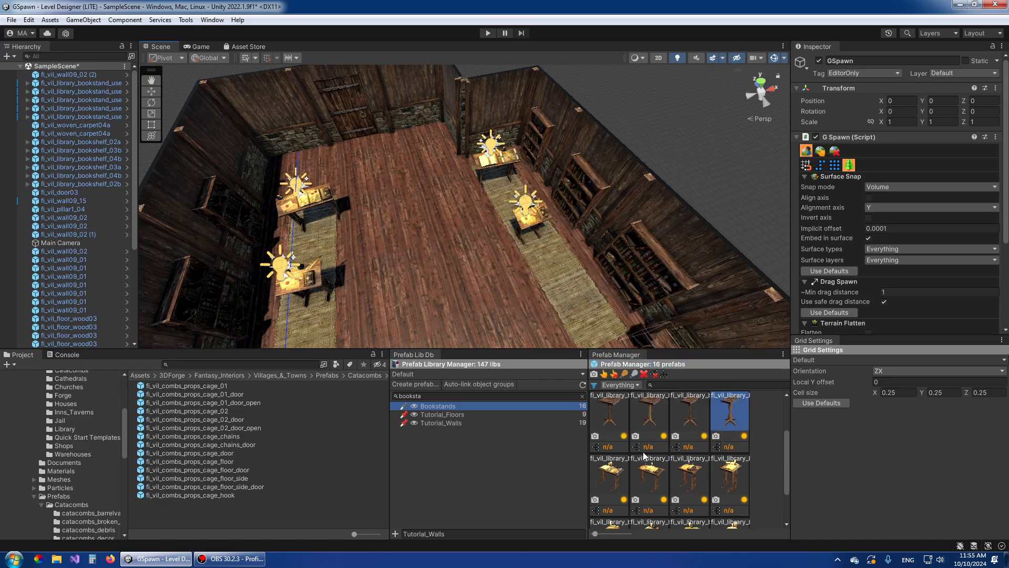
left_click(610, 474)
scroll(546, 311, "up", 4)
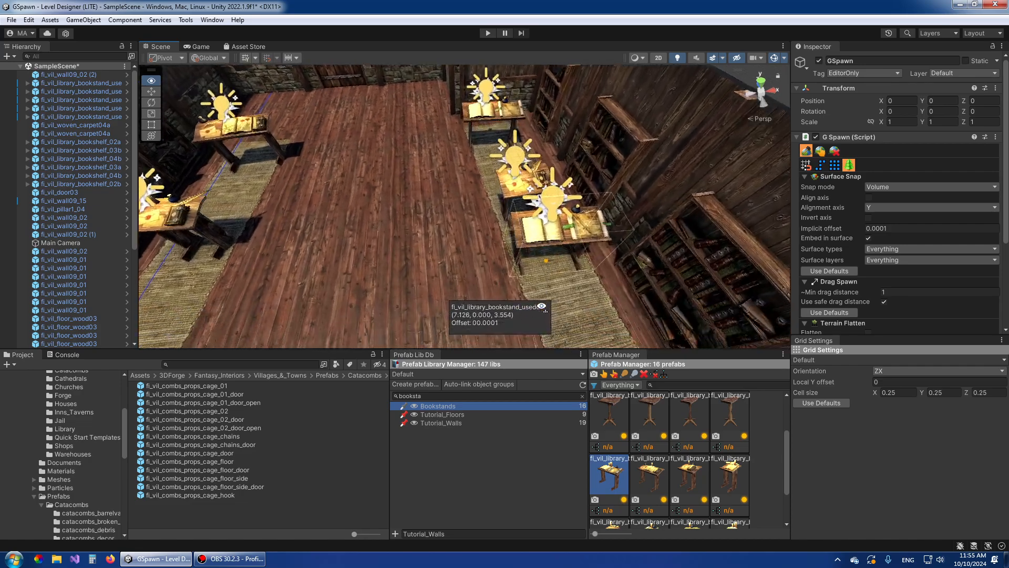
scroll(545, 311, "up", 3)
scroll(666, 447, "up", 1)
left_click(654, 405)
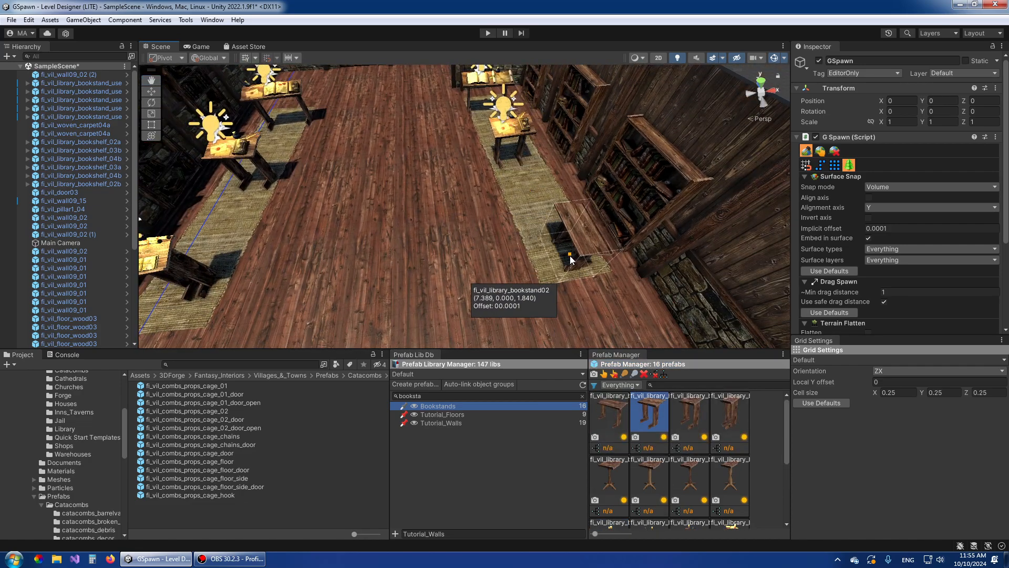
key("y")
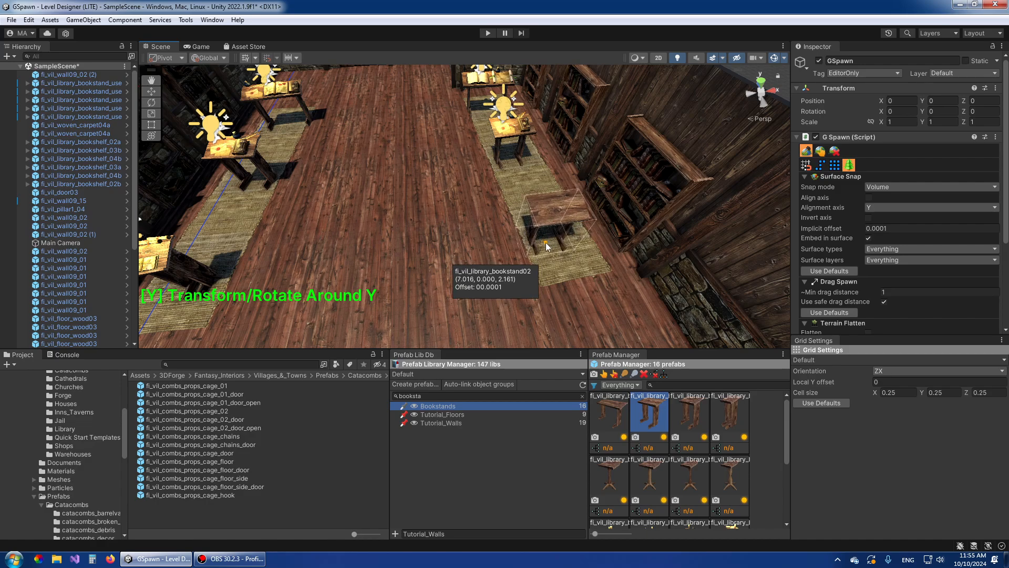
left_click(545, 240)
- Search the prefab libraries for "furn" and choose fi_vil_furniture_chair01_01 from the Furniture library for spawning
left_click_drag(545, 240, 379, 214, "alt")
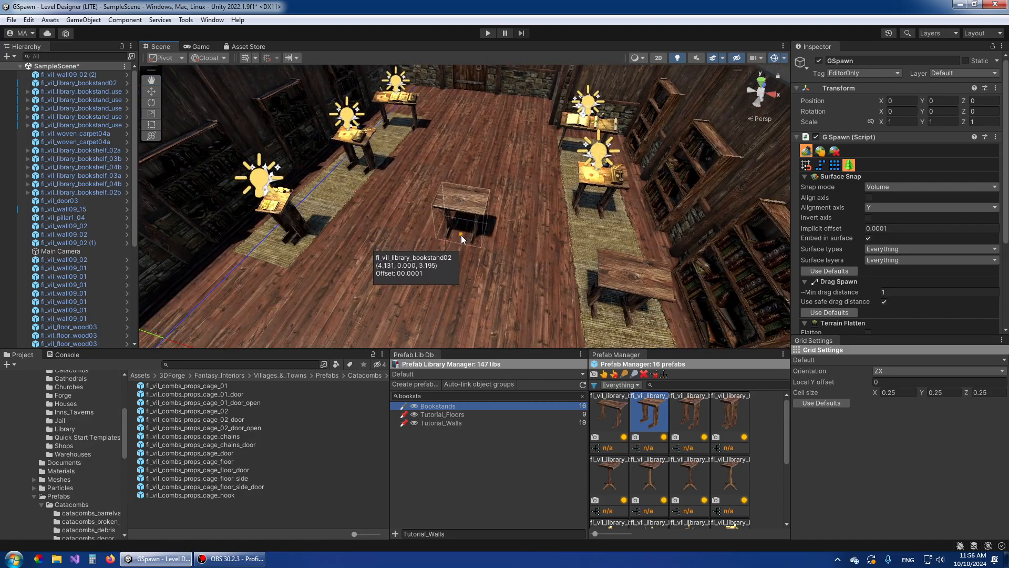
left_click(434, 384)
left_click(629, 250)
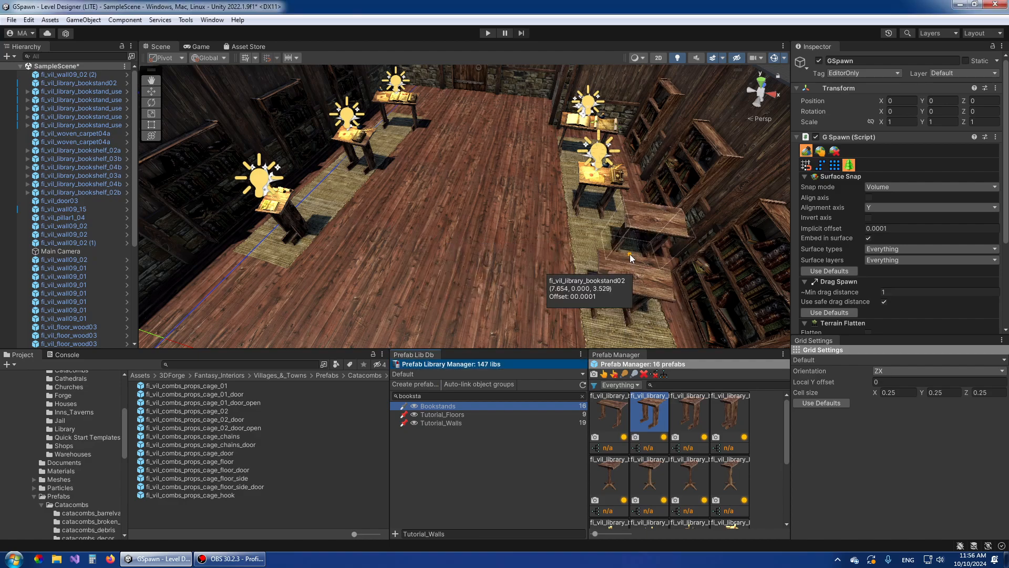
left_click(423, 384)
left_click(620, 314)
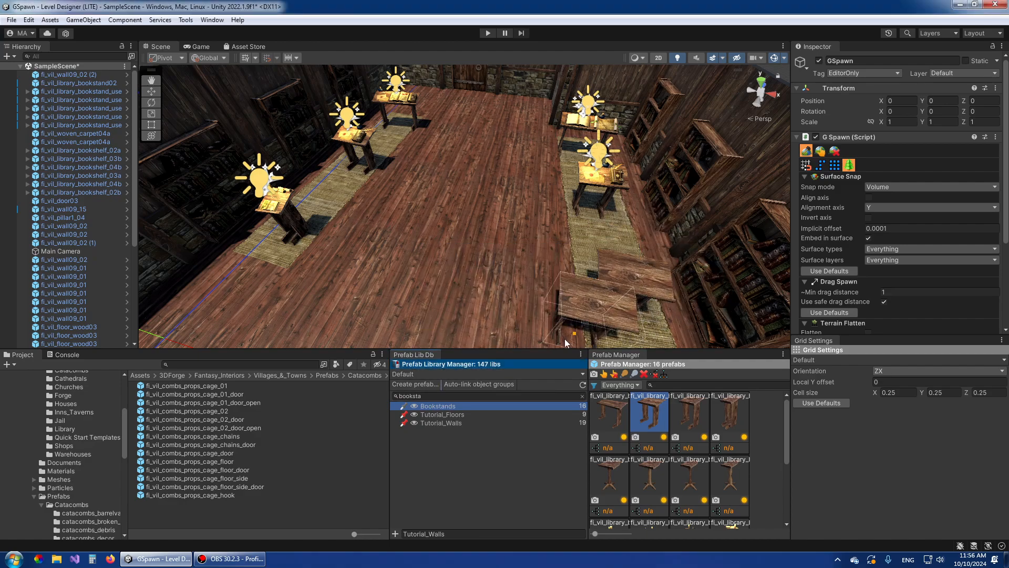
left_click(425, 398)
type("furn")
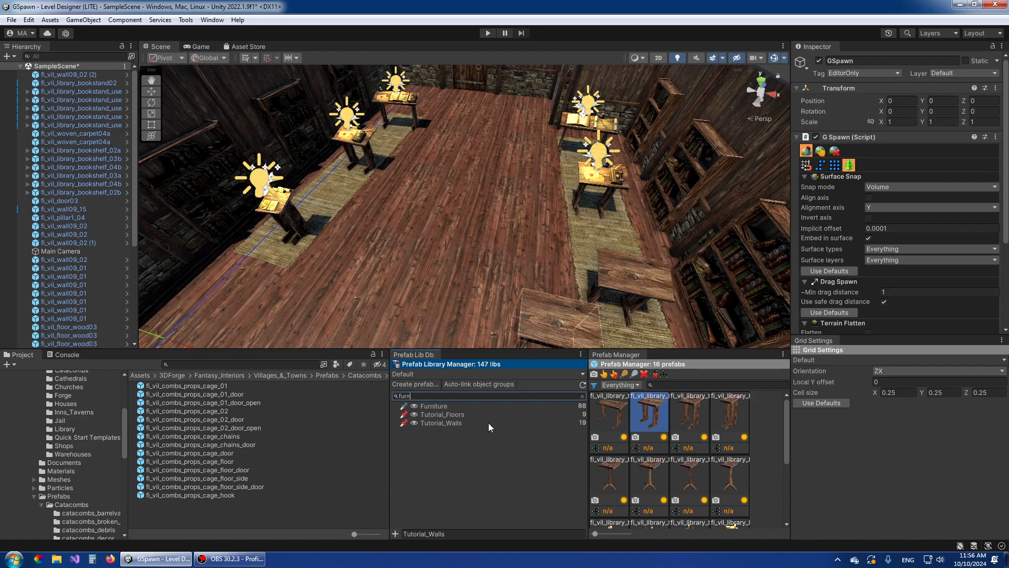
left_click(437, 408)
scroll(654, 474, "down", 2)
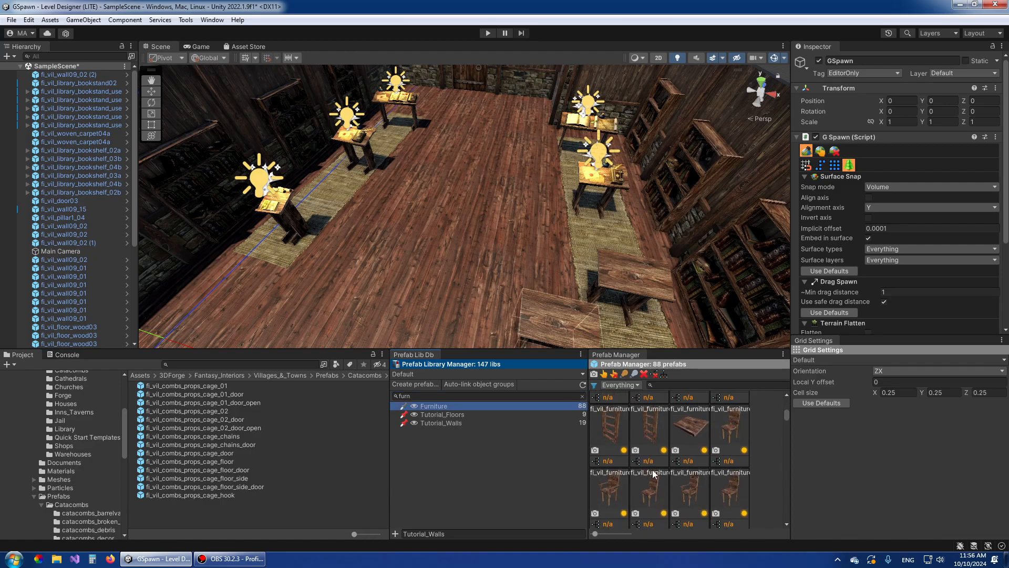
left_click(721, 432)
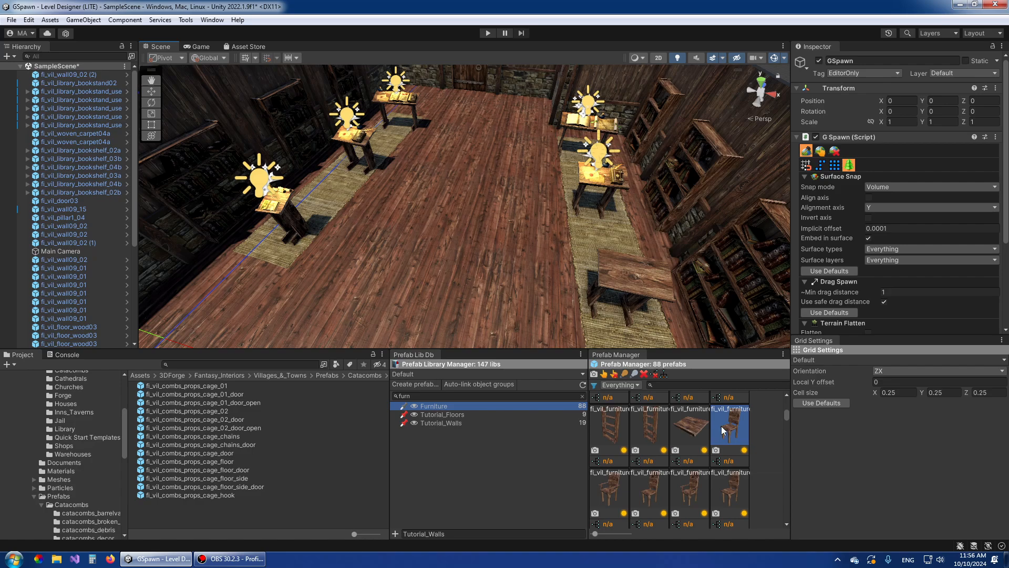
- Spawn a fi_vil_furniture_chair01_01 chair at each of the three bookstands along the first carpet
left_click(263, 260)
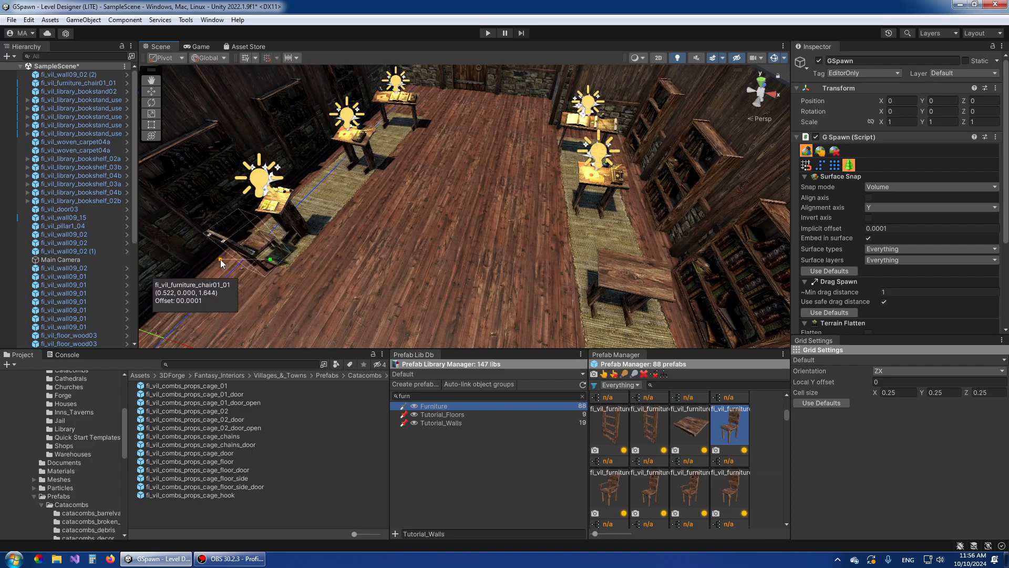
left_click(347, 187)
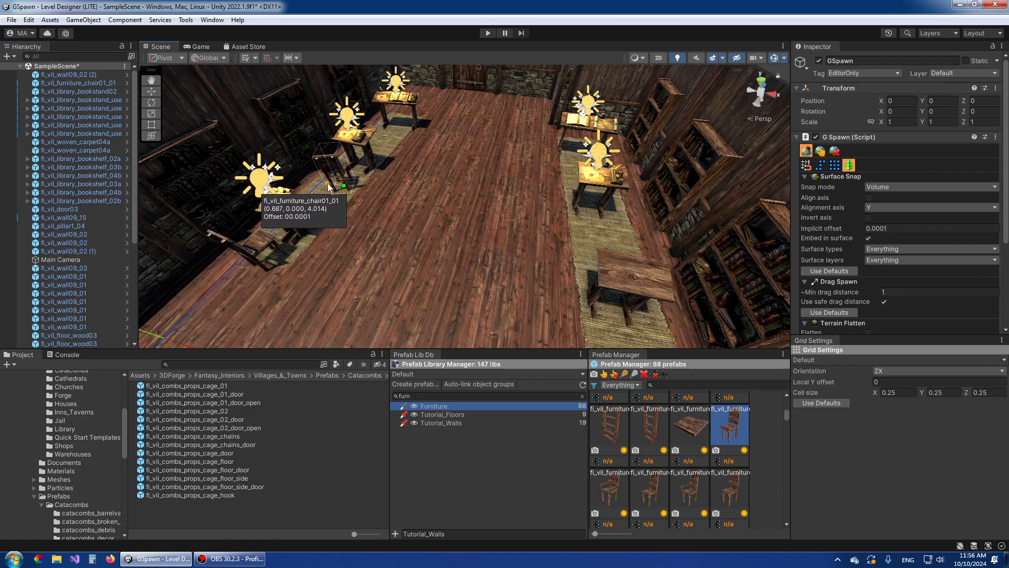
left_click(398, 137)
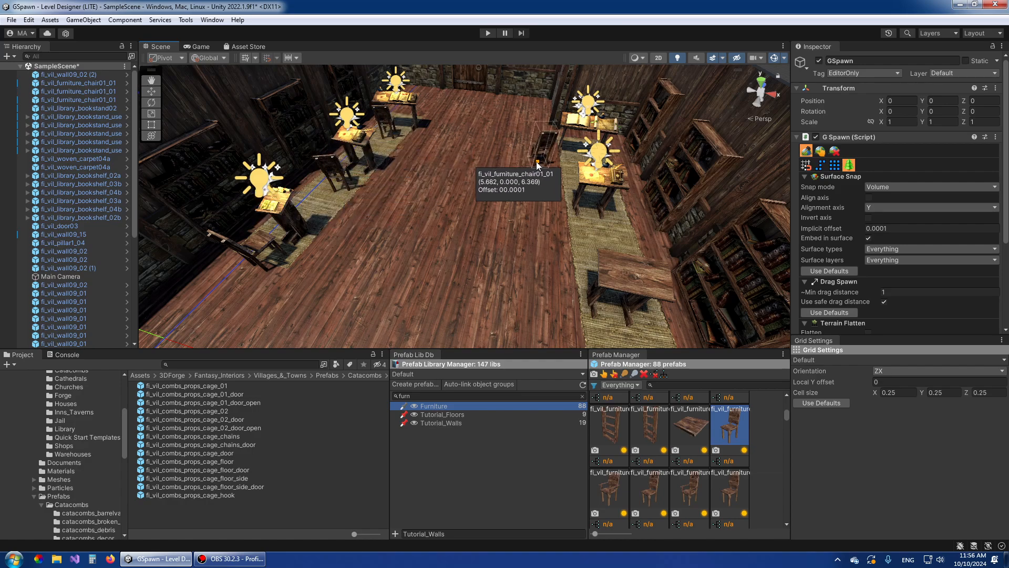
- Spawn a fi_vil_furniture_chair01_01 chair at each of the three bookstands along the second carpet
right_click_drag(544, 167, 600, 199)
left_click(573, 178)
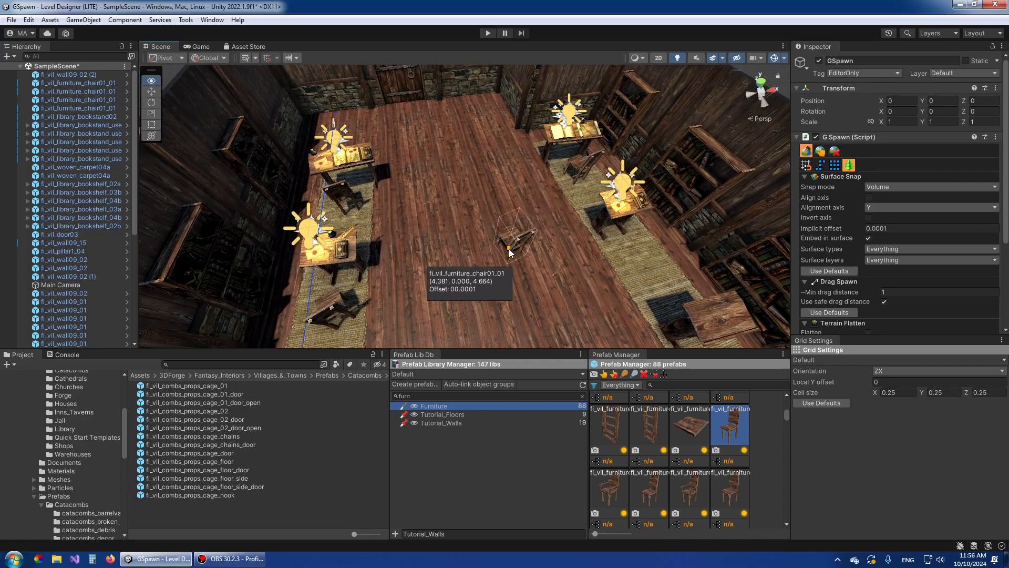
right_click_drag(508, 249, 584, 240)
left_click(587, 206)
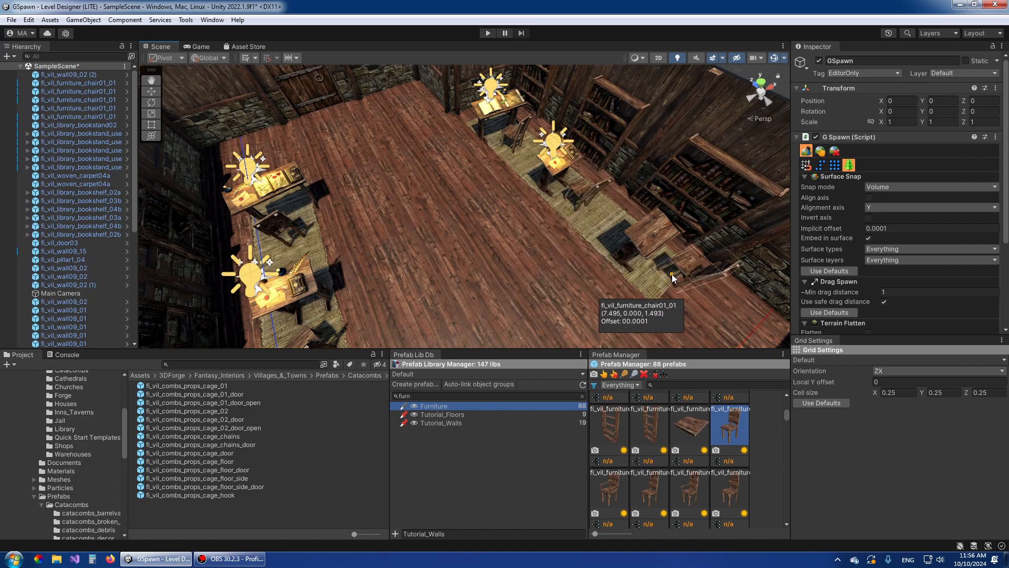
left_click(642, 285)
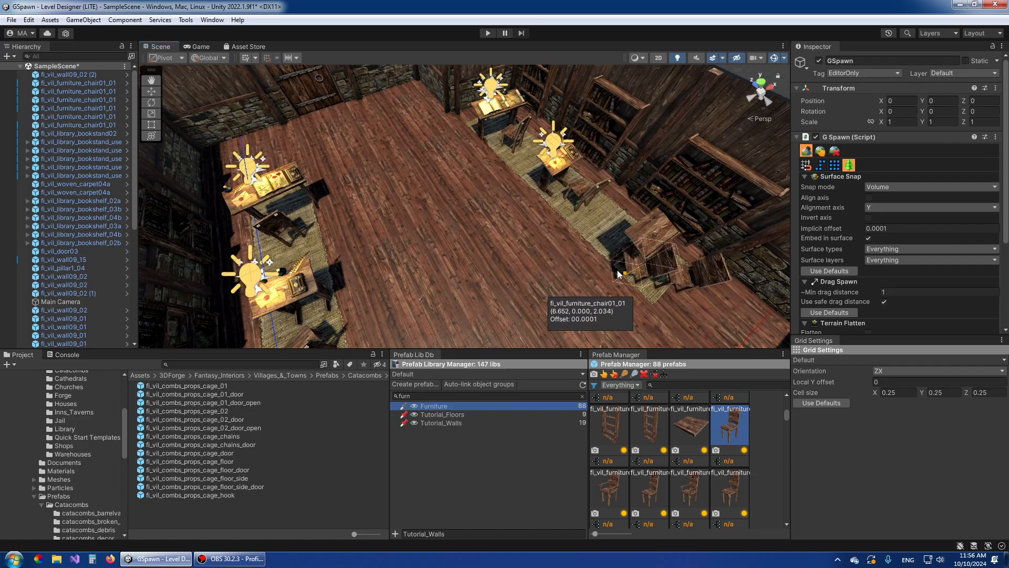
- Switch to object selection, select a chair on the second carpet and extend the selection to all similar prefabs
left_click(821, 153)
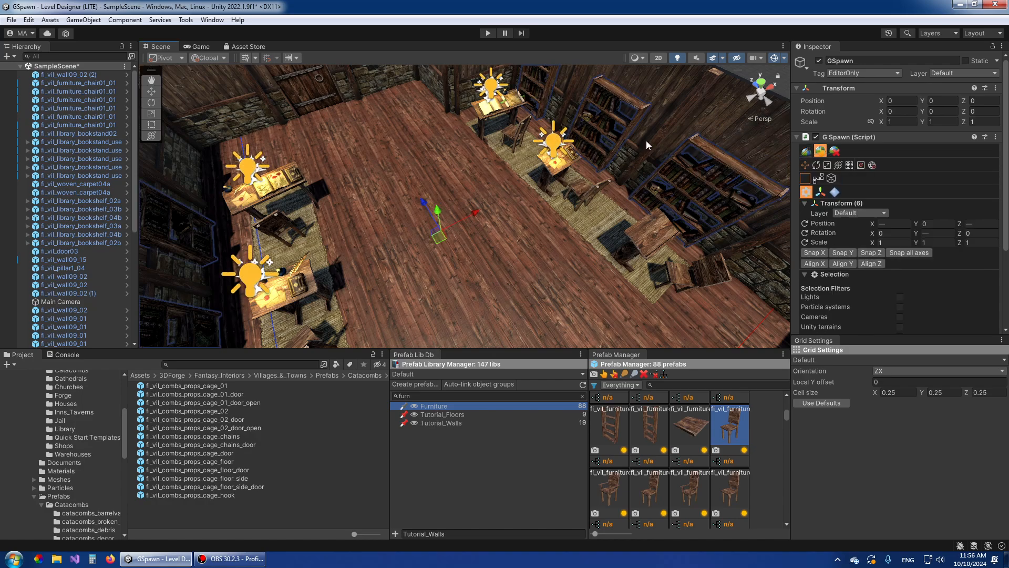
right_click_drag(646, 145, 493, 231)
left_click(530, 206)
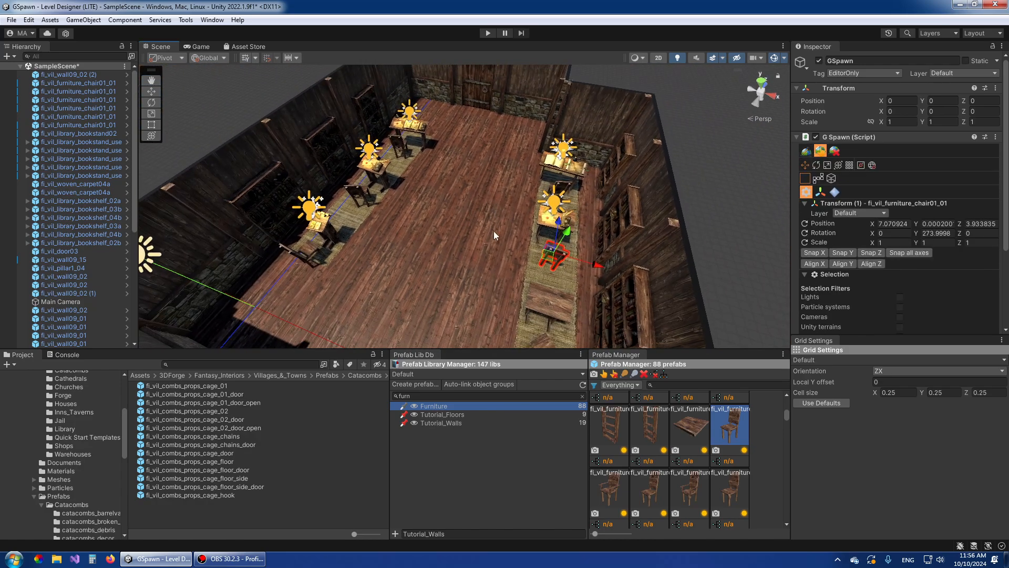
key("shift+a")
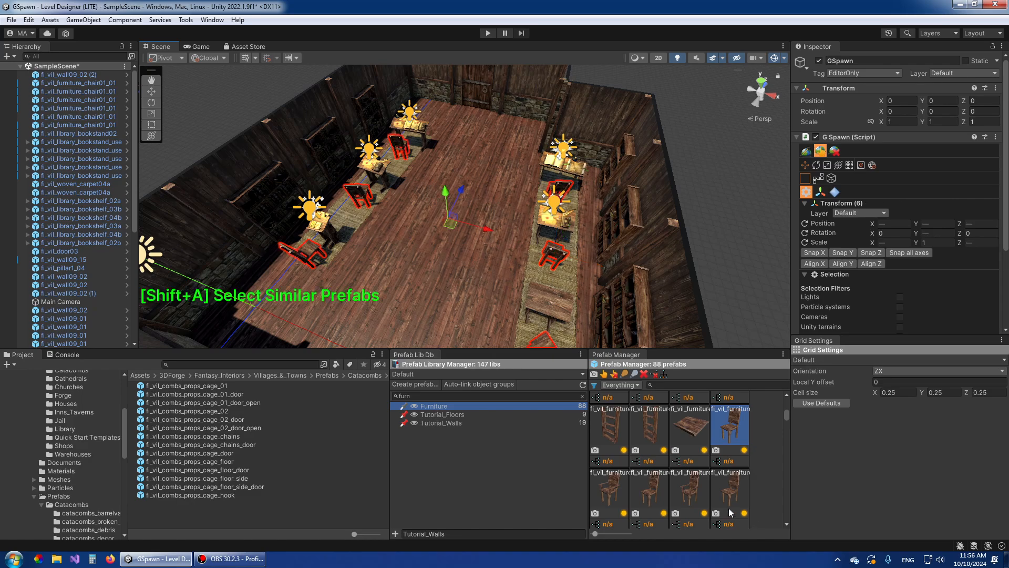
- Choose all chair prefabs from fi_vil_furniture_chair01_01 through the last chair and randomly replace the selected chairs with them, then randomize again
scroll(729, 512, "down", 1)
scroll(730, 447, "down", 2)
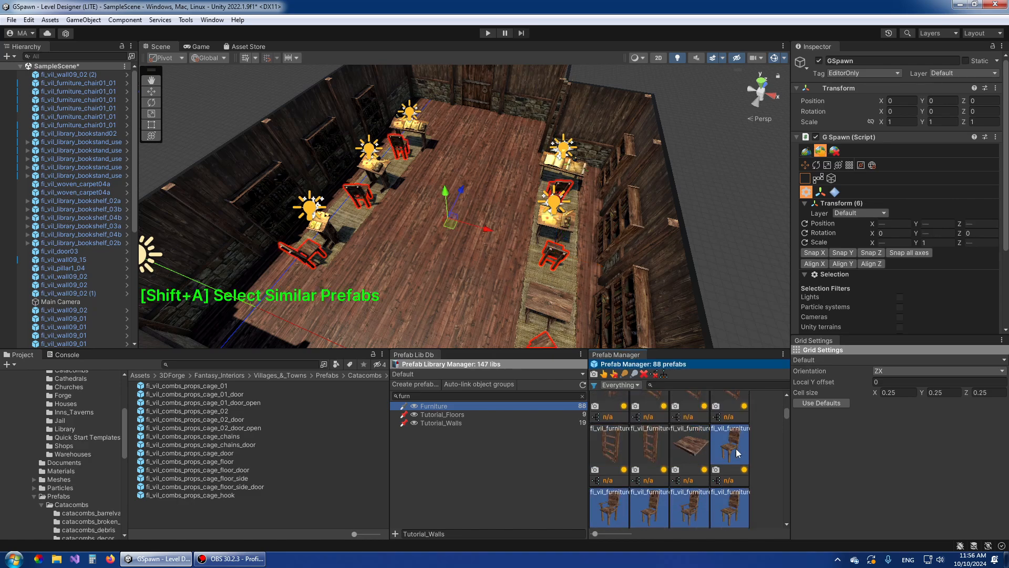
left_click(735, 424)
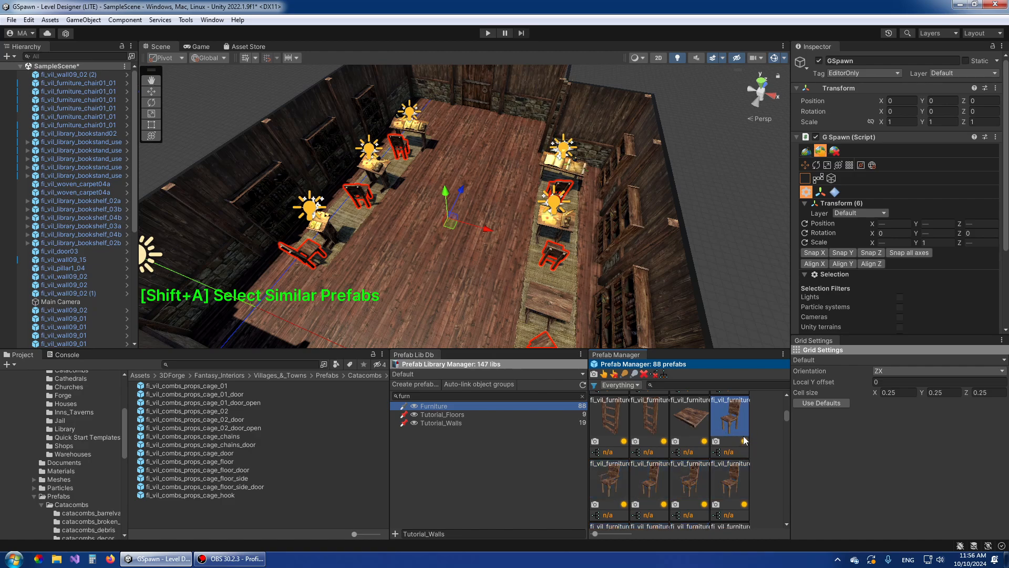
scroll(732, 425, "down", 1)
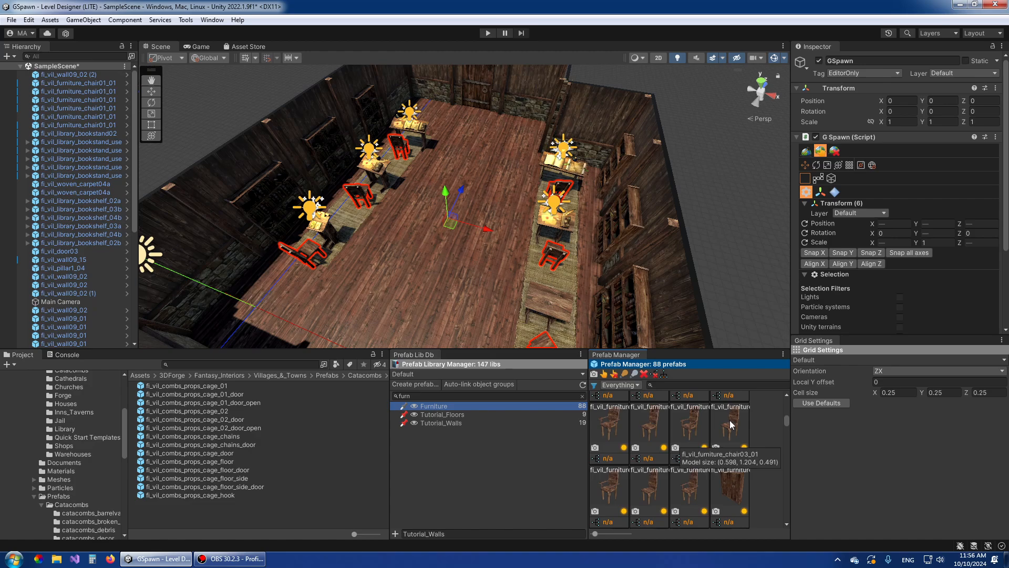
left_click(695, 495, "shift")
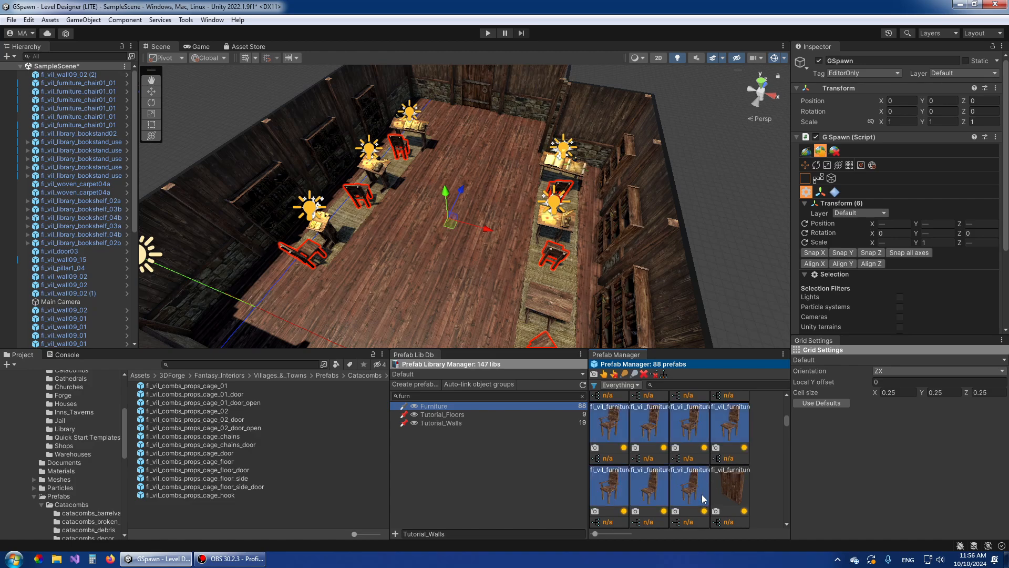
scroll(694, 476, "up", 1)
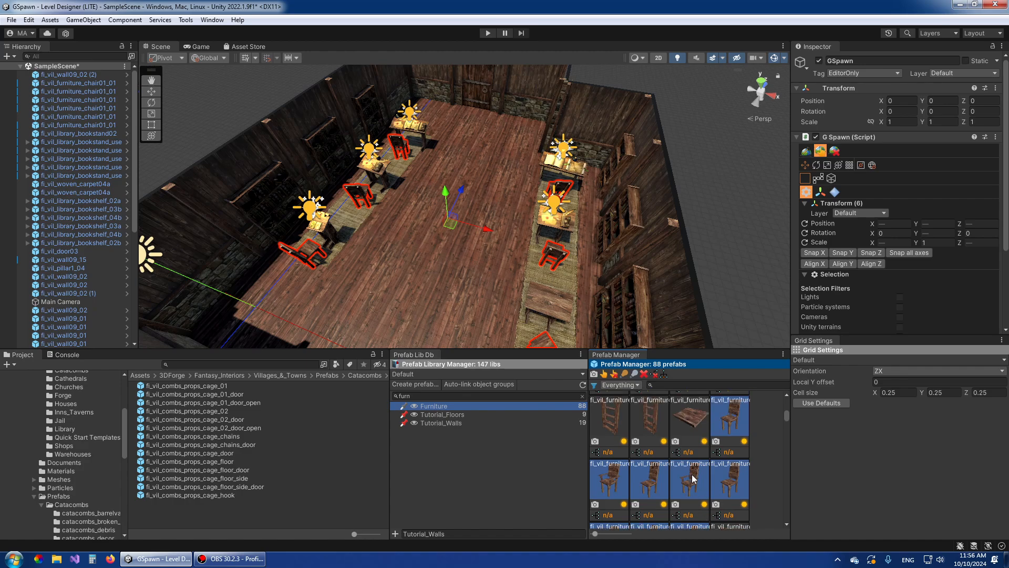
key("ctrl+r")
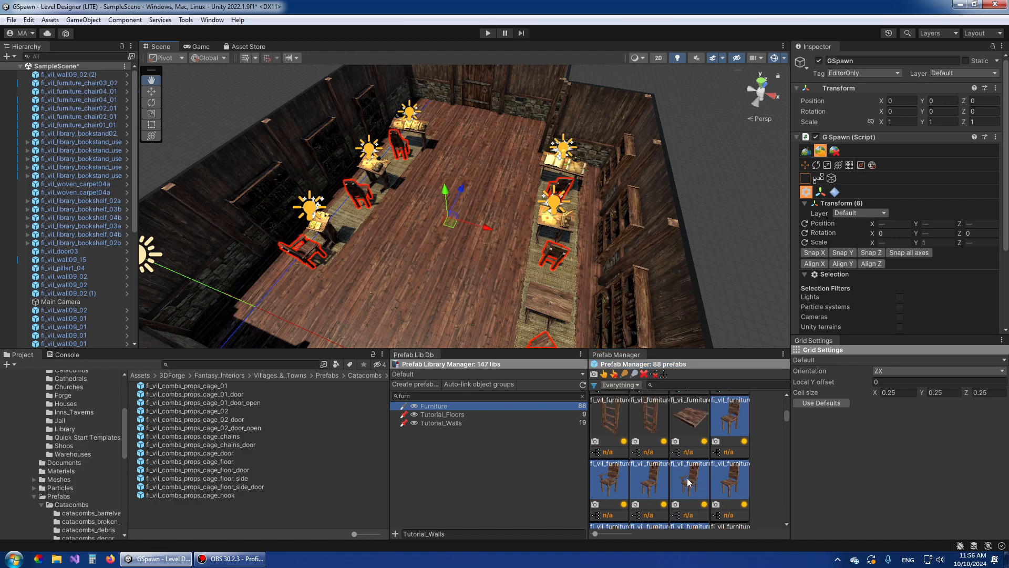
middle_click(686, 478)
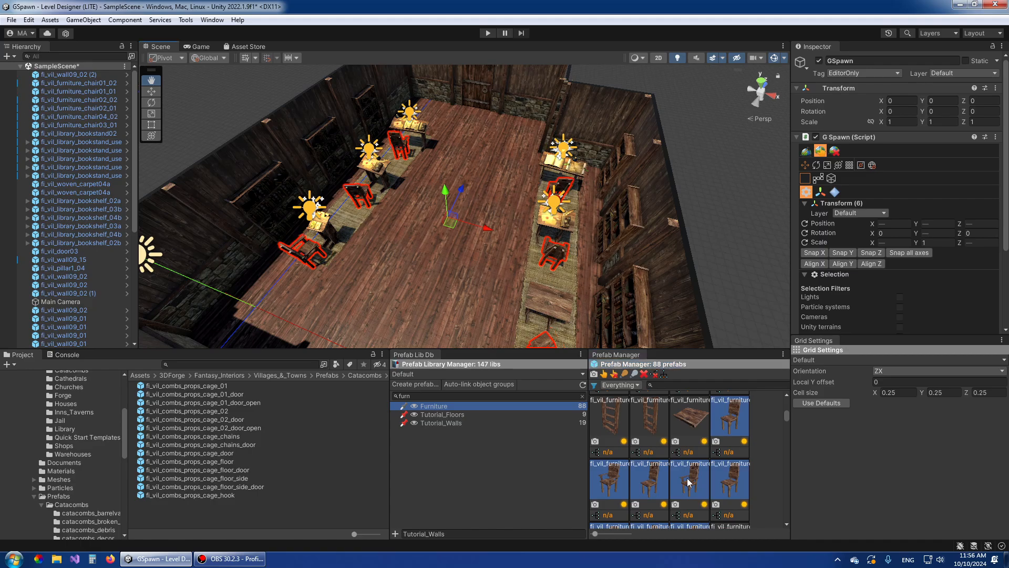
- Search the prefab libraries for "bookshe" and choose fi_vil_library_bookshelf_08b from Bookshelves for spawning with Modular Snap
right_click_drag(567, 226, 598, 208)
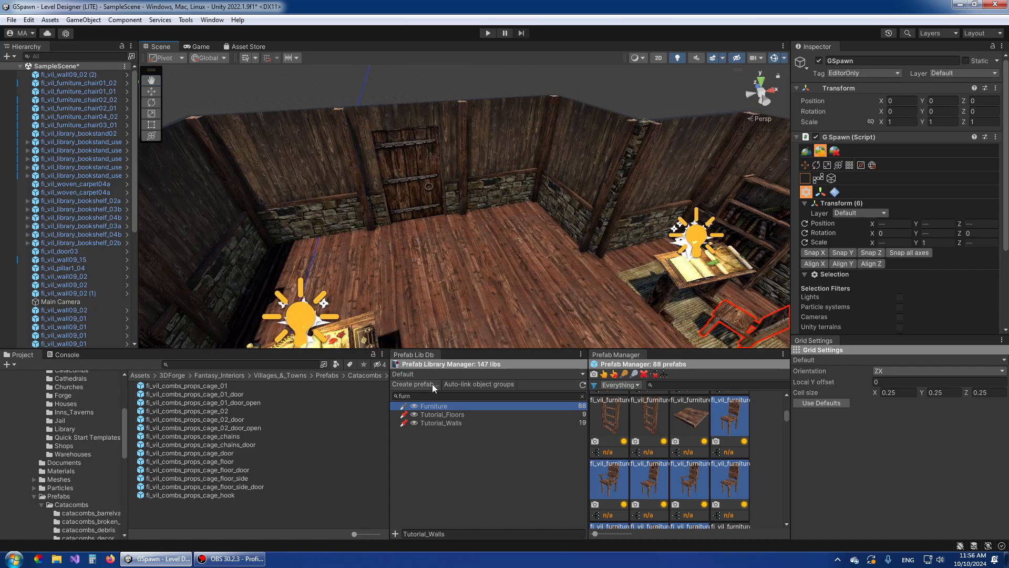
left_click(436, 396)
type("bookshe")
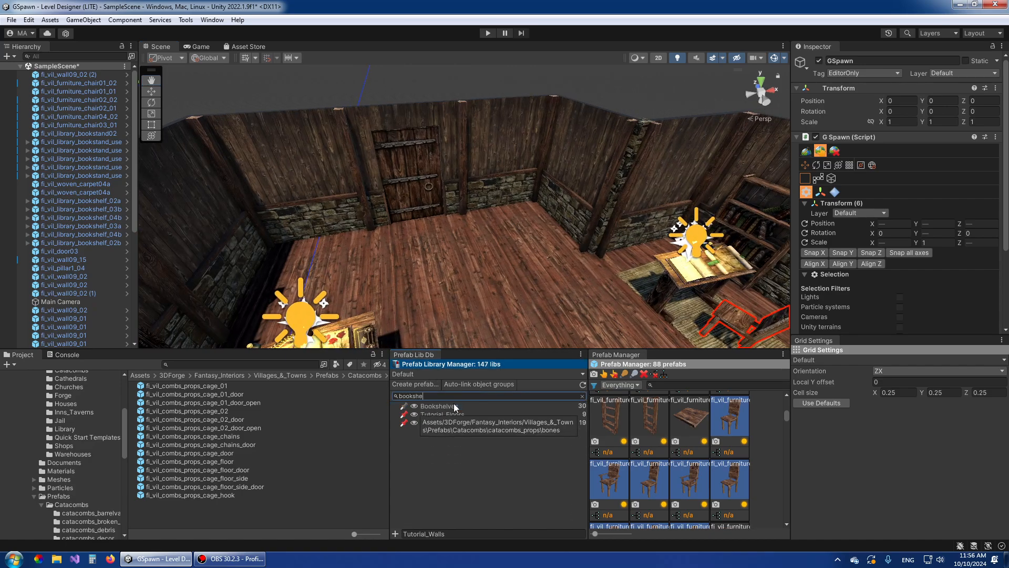
left_click(456, 407)
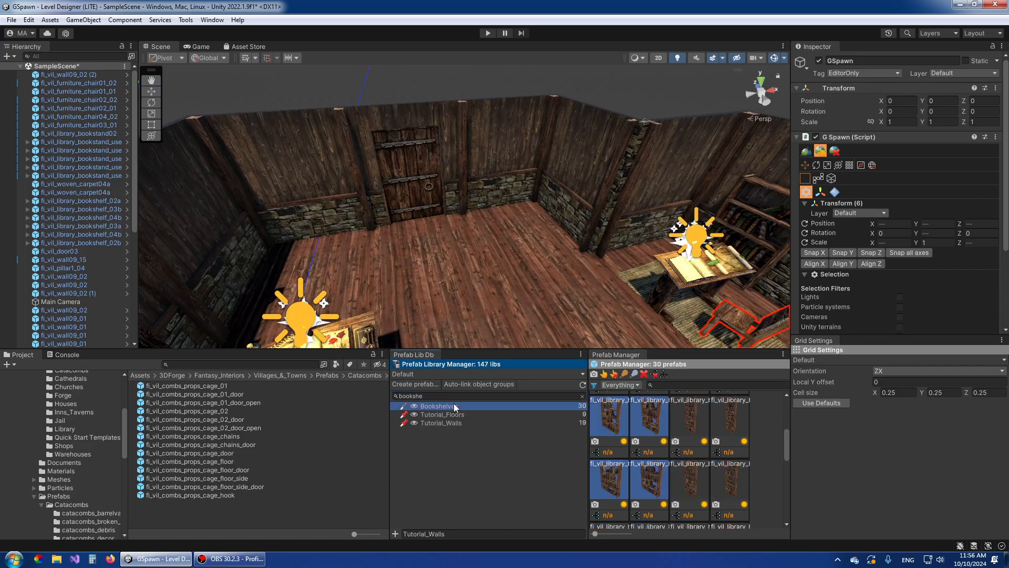
left_click(807, 151)
left_click(806, 165)
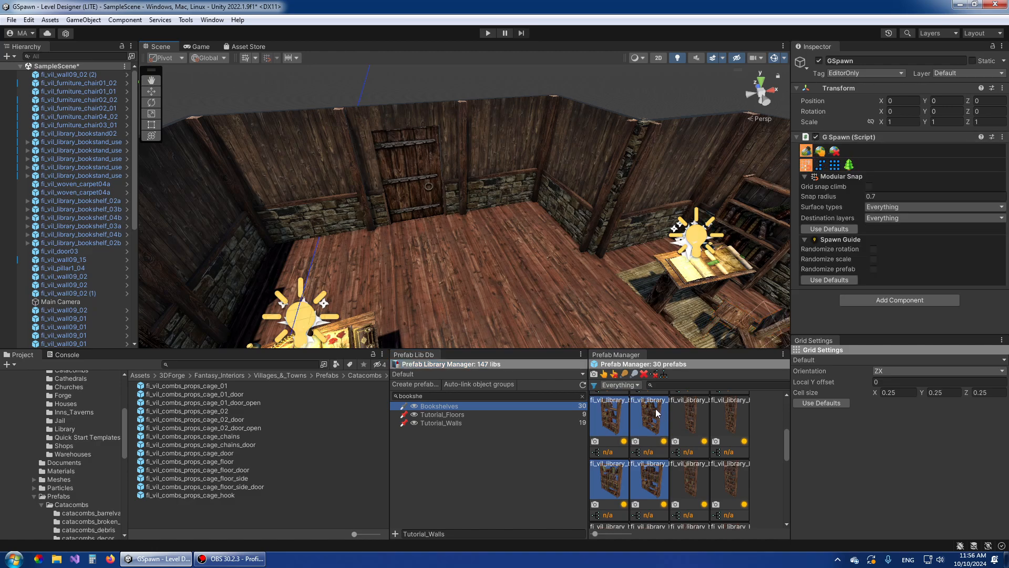
scroll(748, 444, "down", 5)
left_click(663, 478)
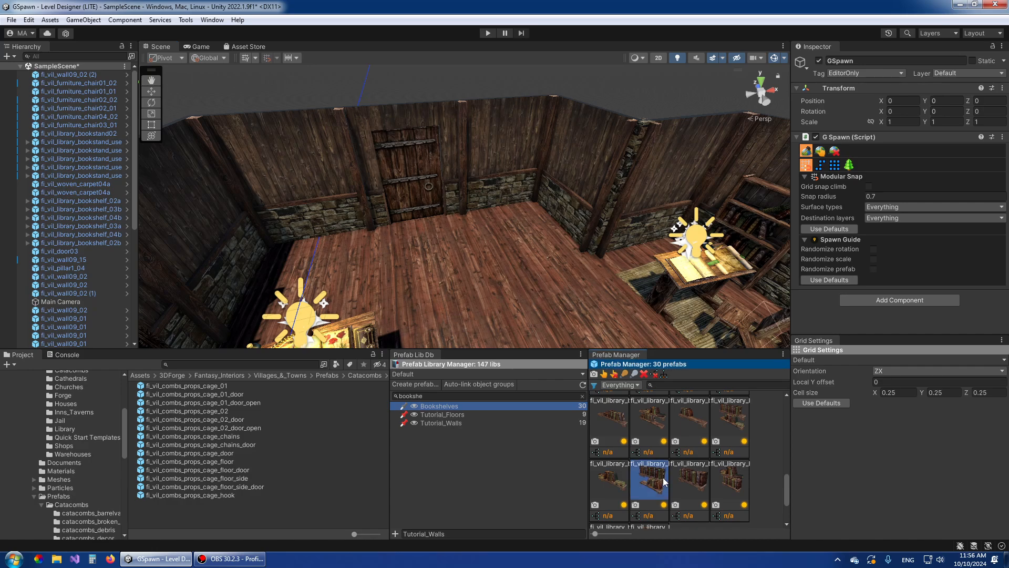
- Spawn two fi_vil_library_bookshelf_08b shelves, rotated around Y to fit, on the side wall and door wall at the corner near (6, 0, 11)
right_click_drag(367, 224, 508, 260)
key("w")
key("y")
key("y")
key("s")
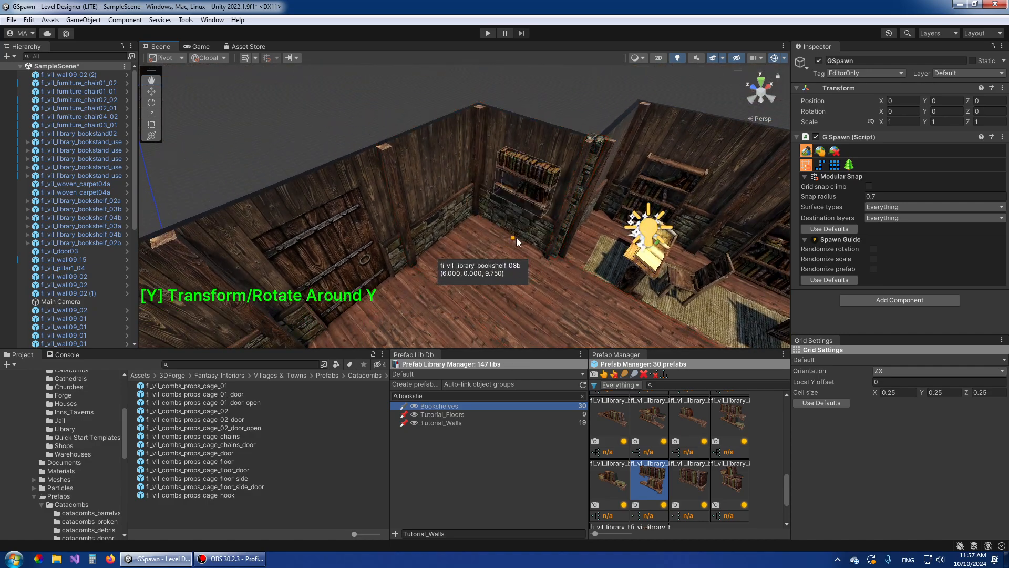
left_click(516, 242)
key("y")
key("y")
key("y")
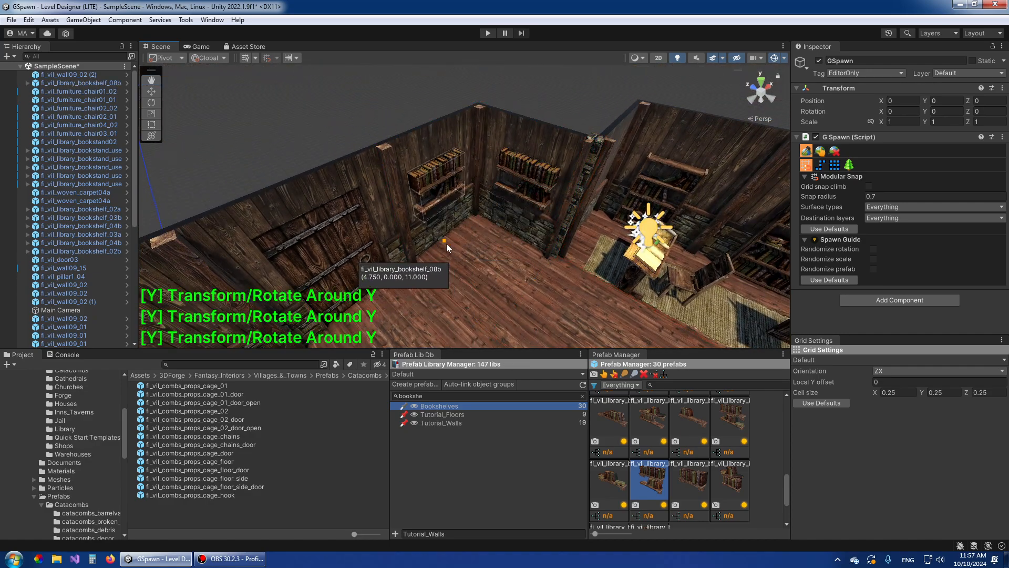
left_click(438, 238)
- Spawn fi_vil_library_bookshelf_08b on both walls of the corner on the door's other side, rotating the side-wall shelf around Y
right_click_drag(441, 239, 409, 288)
left_click(398, 264)
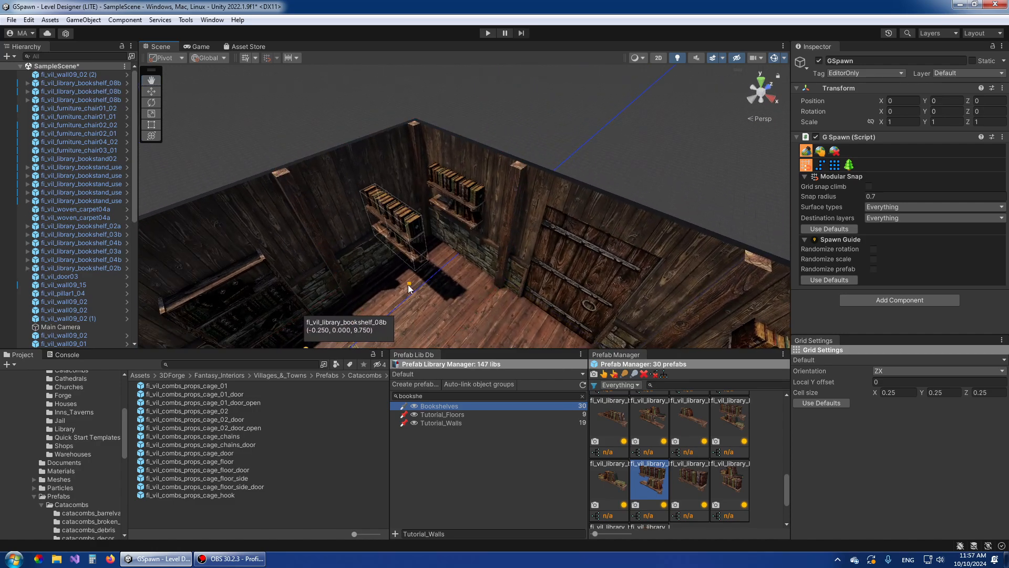
key("y")
key("y")
key("y")
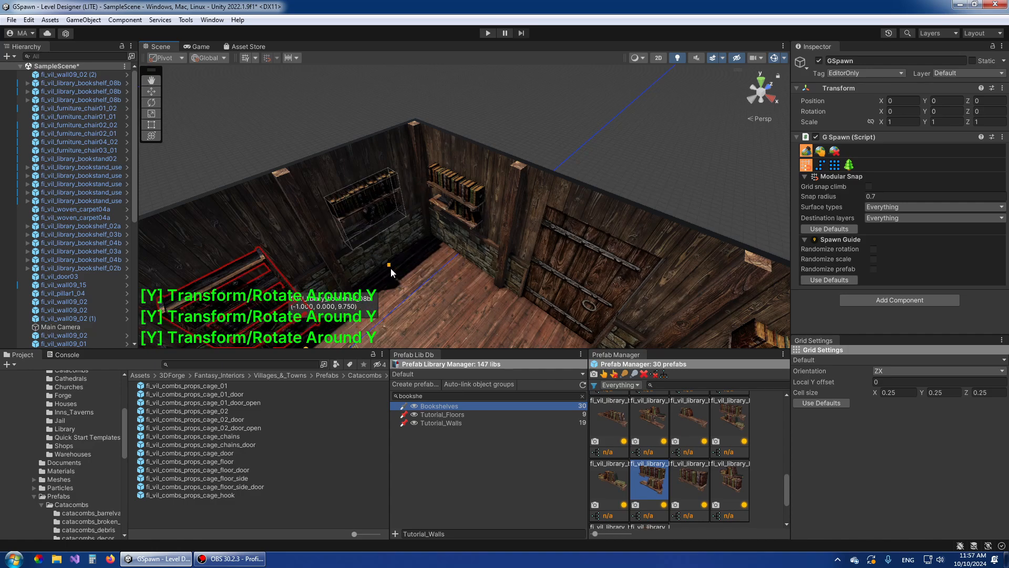
left_click(390, 267)
- Spawn two fi_vil_library_bookshelf_08b shelves, rotated around Y, on both walls of the corner beside the second carpet's end farthest from the door
mouse_move(390, 267)
right_mouse_down()
mouse_move(377, 244)
mouse_move(398, 249)
right_mouse_up()
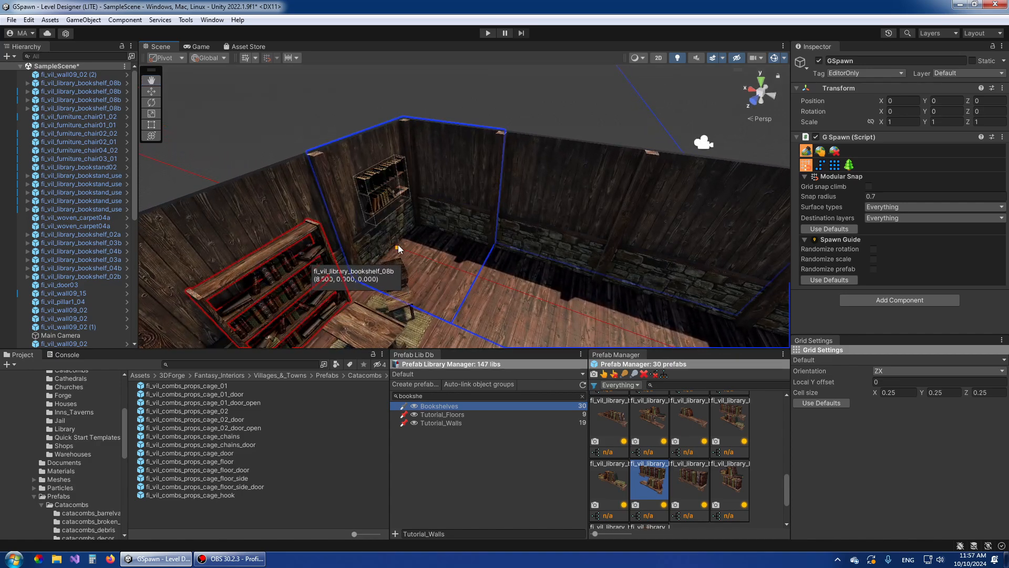
key("y")
key("y")
left_click(395, 250)
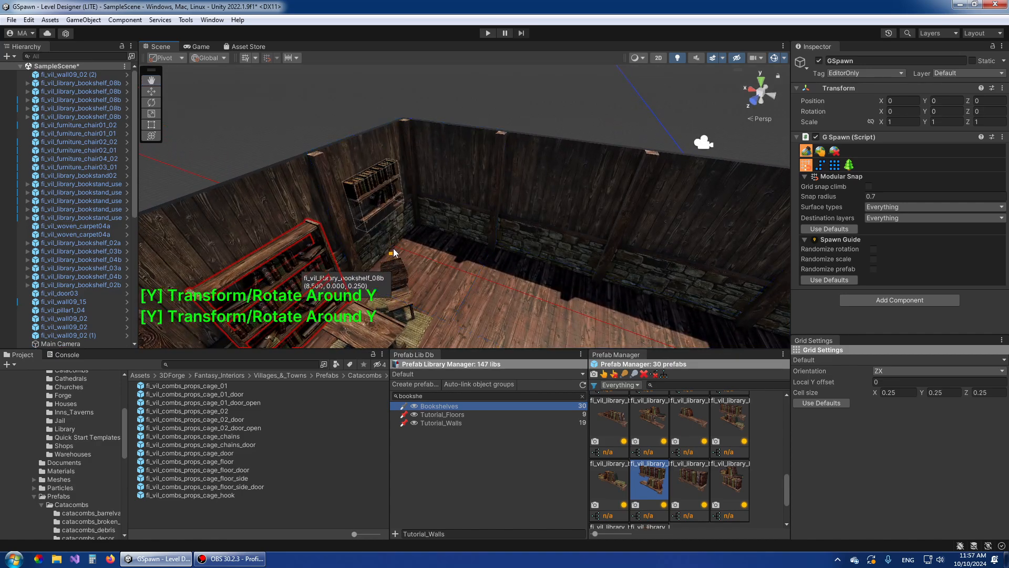
key("y")
left_click(455, 243)
- Spawn fi_vil_library_bookshelf_08b on both walls of the remaining corner near the scene origin, rotating the second shelf around Y
right_click_drag(456, 242, 671, 249)
left_click(507, 264)
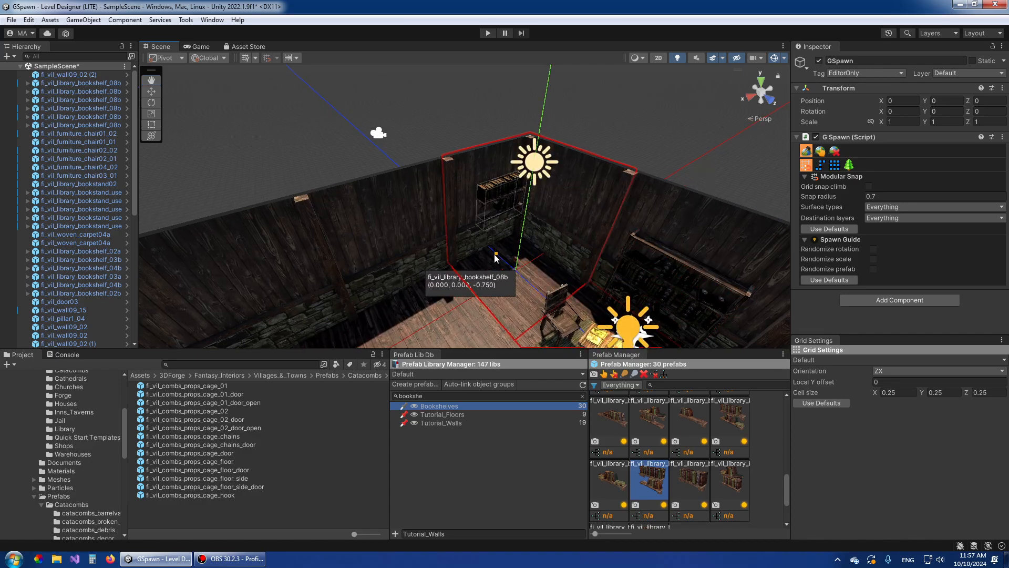
right_click_drag(481, 260, 483, 267)
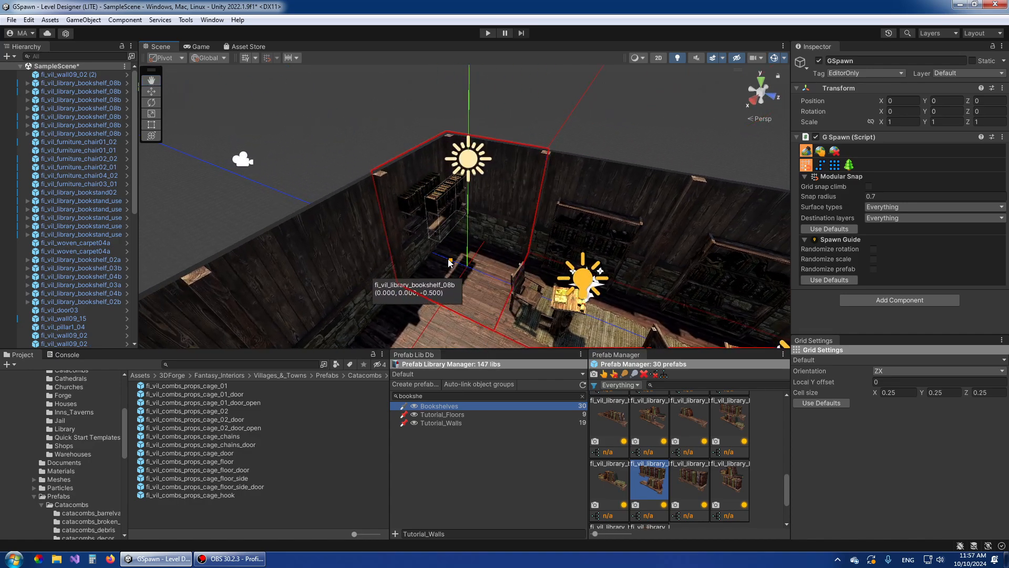
key("y")
left_click(488, 249)
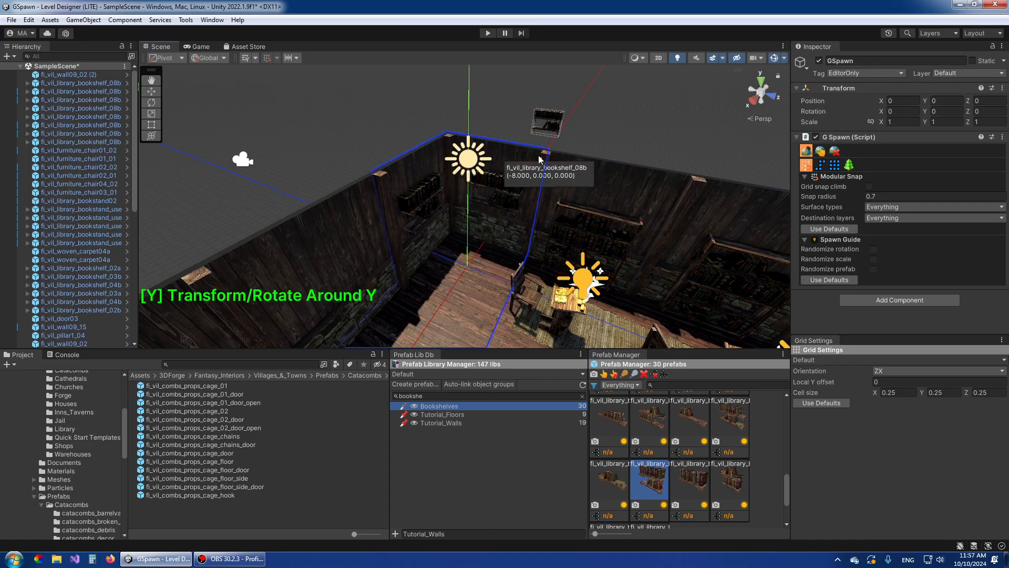
- Switch to object selection, select a corner wall shelf and extend the selection to all fi_vil_library_bookshelf_08b shelves
right_click_drag(540, 155, 600, 155)
left_click(821, 153)
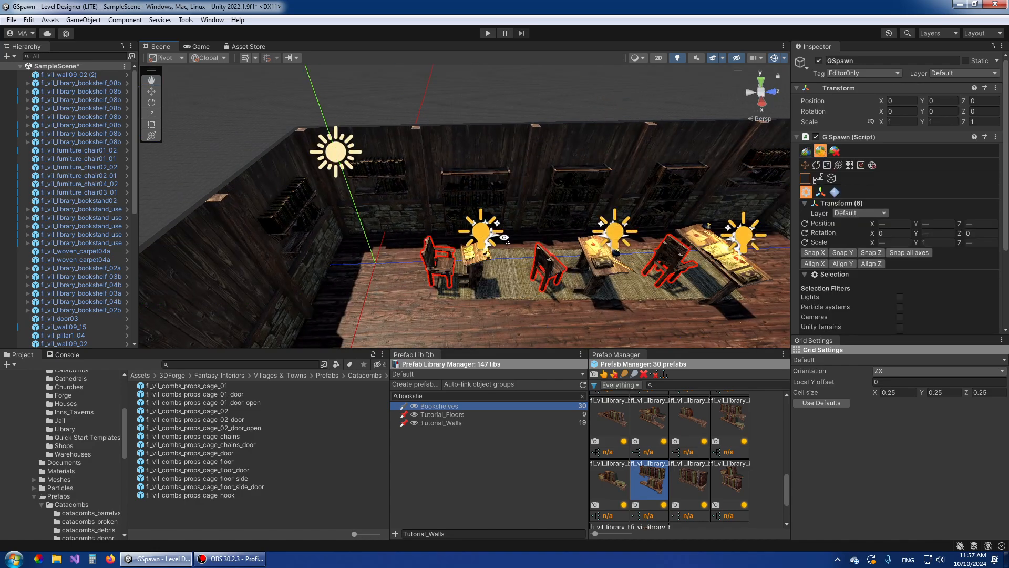
right_click_drag(499, 234, 694, 189)
scroll(478, 171, "up", 5)
right_click_drag(473, 213, 650, 236)
key("shift+a")
scroll(712, 481, "up", 3)
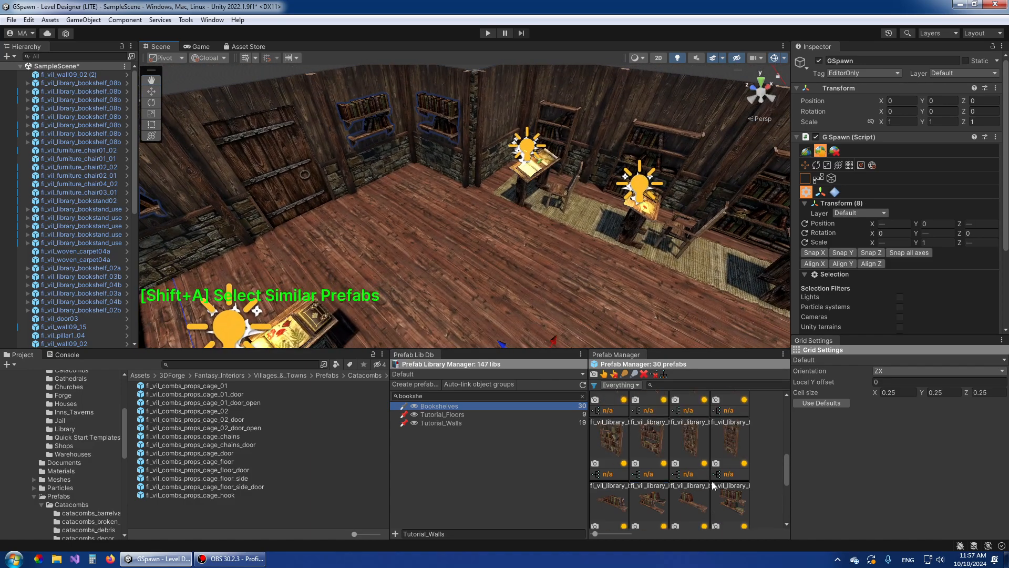
- Choose the range of small wall-shelf prefabs in the Bookshelves library and randomly replace the selected corner shelves, repeating for new variations
scroll(709, 478, "down", 3)
left_click(615, 424)
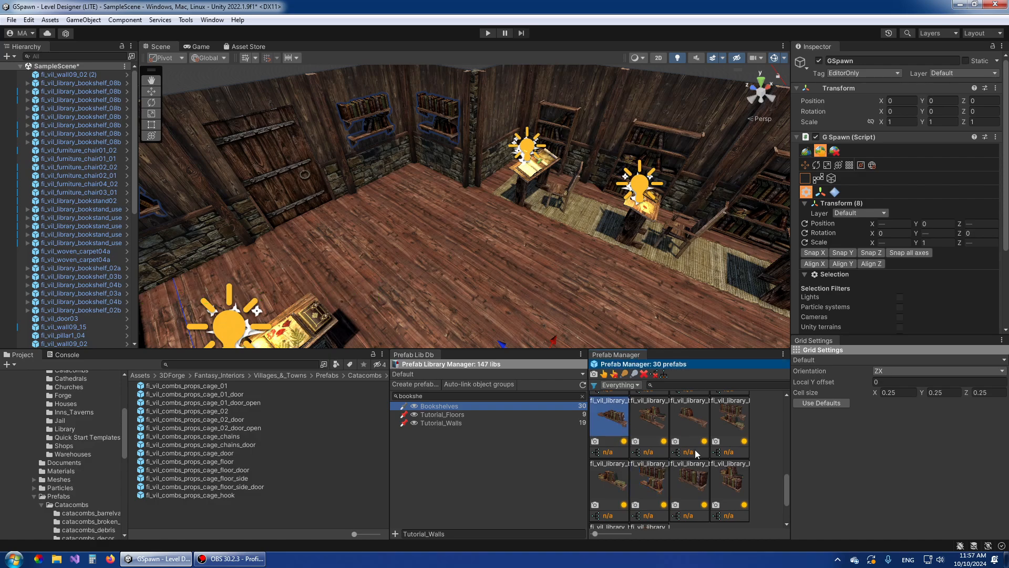
scroll(695, 450, "down", 3)
key("ctrl+a")
scroll(698, 490, "up", 2)
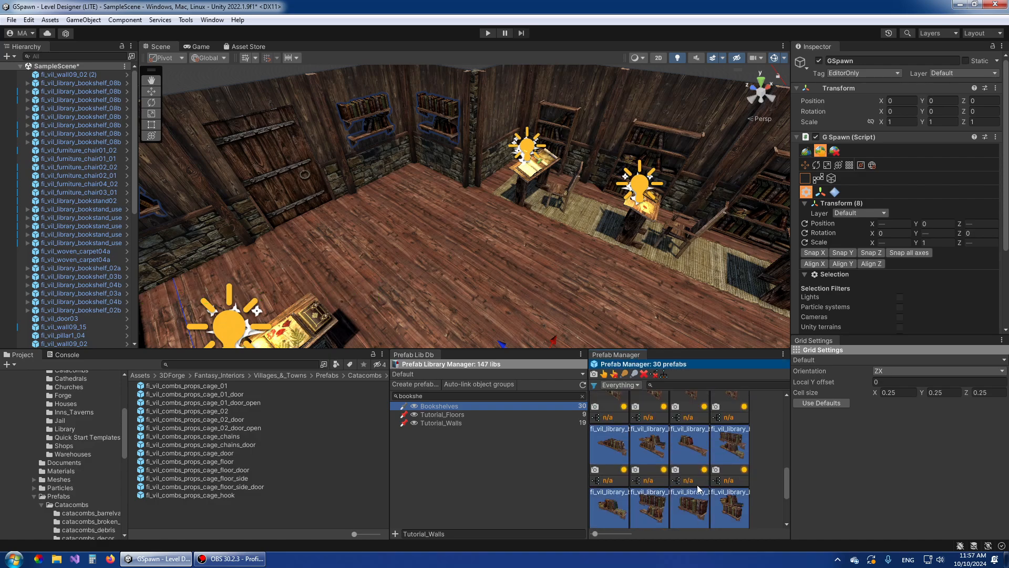
middle_click(655, 513)
middle_click(654, 514)
middle_click(655, 514)
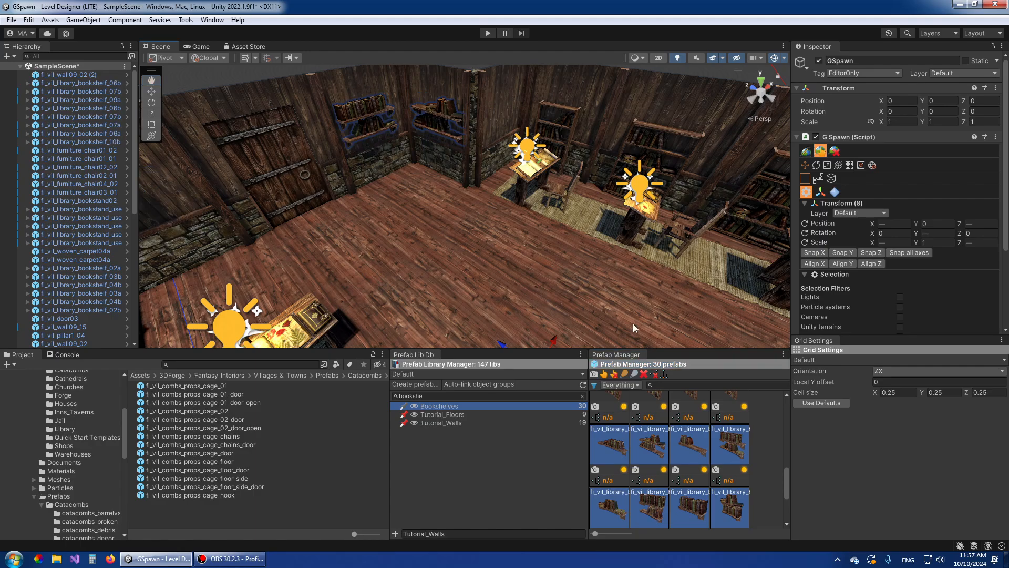
- Clear the selection and examine the randomized wall shelves in all corners of the room
key("w")
right_click_drag(614, 206, 382, 231)
key("s")
key("w")
left_click(474, 122)
right_click_drag(474, 122, 430, 247)
key("s")
key("w")
right_click_drag(497, 245, 365, 241)
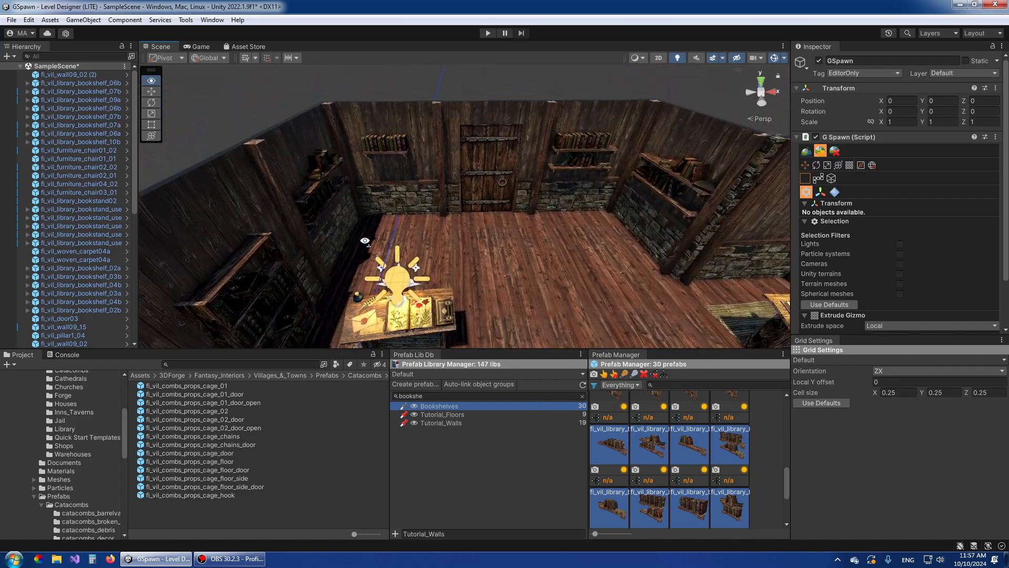
right_click_drag(592, 248, 315, 227)
key("d")
right_click_drag(488, 234, 420, 181)
key("w")
- Switch to object spawning and pick the existing fi_vil_library_bookshelf_03b in the room as the prefab to spawn
left_click(807, 153)
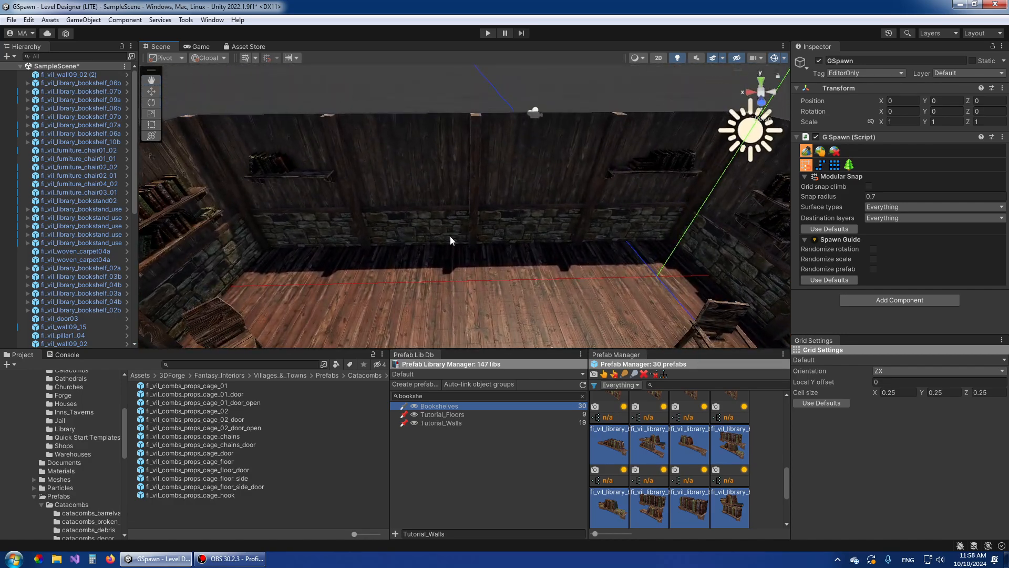
right_click_drag(427, 241, 537, 258)
key("w")
key("s")
scroll(537, 258, "down", 1)
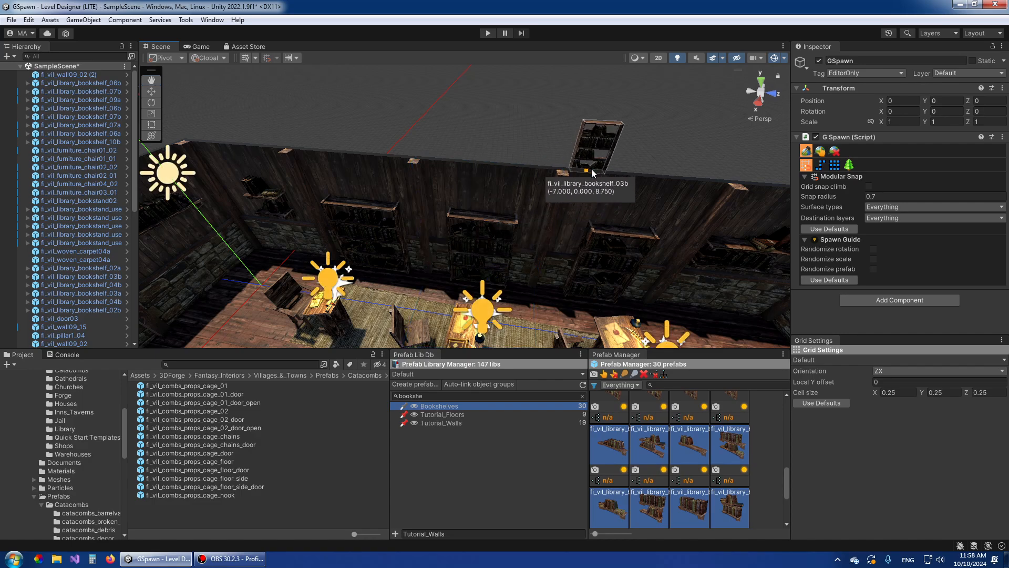
right_click_drag(683, 251, 514, 273)
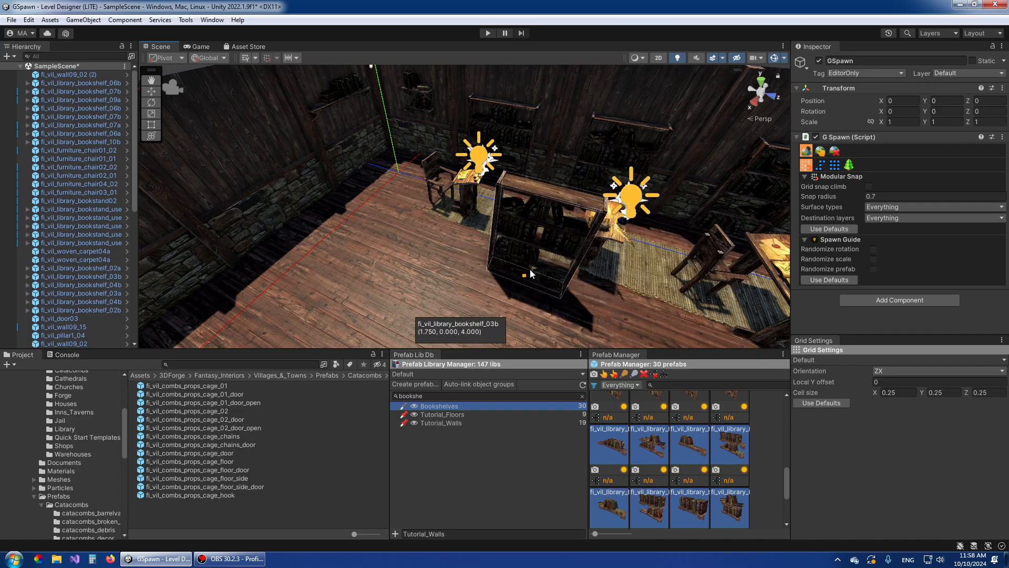
- Rotate the bookshelf guide around Y and spawn two fi_vil_library_bookshelf_03b shelves against the empty wall between the corner wall shelves
right_click_drag(531, 270, 585, 241)
right_click_drag(552, 199, 453, 292)
key("y")
key("y")
key("y")
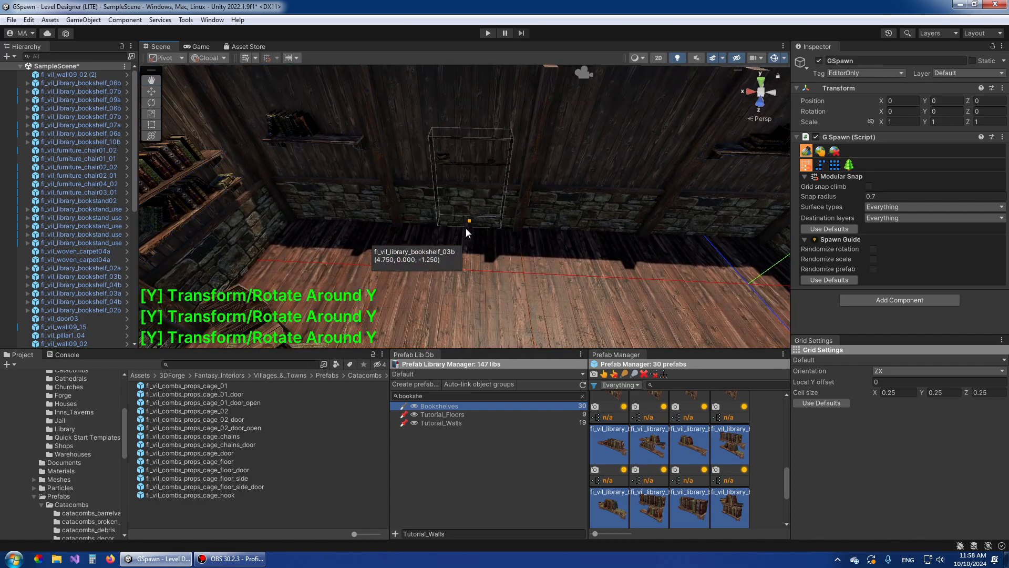
left_click(459, 234)
right_click_drag(441, 254, 443, 254)
key("d")
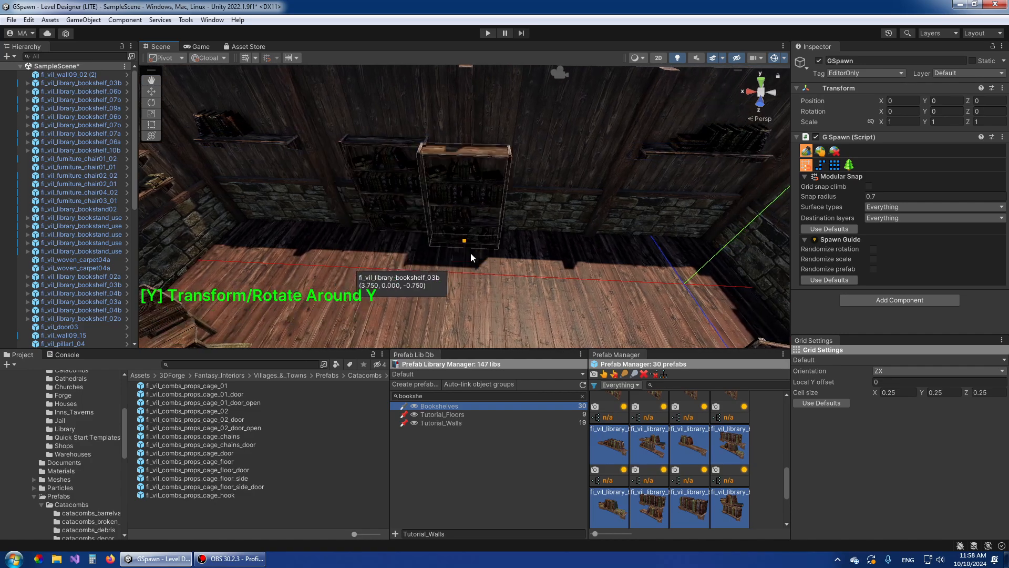
left_click(531, 240)
key("Escape")
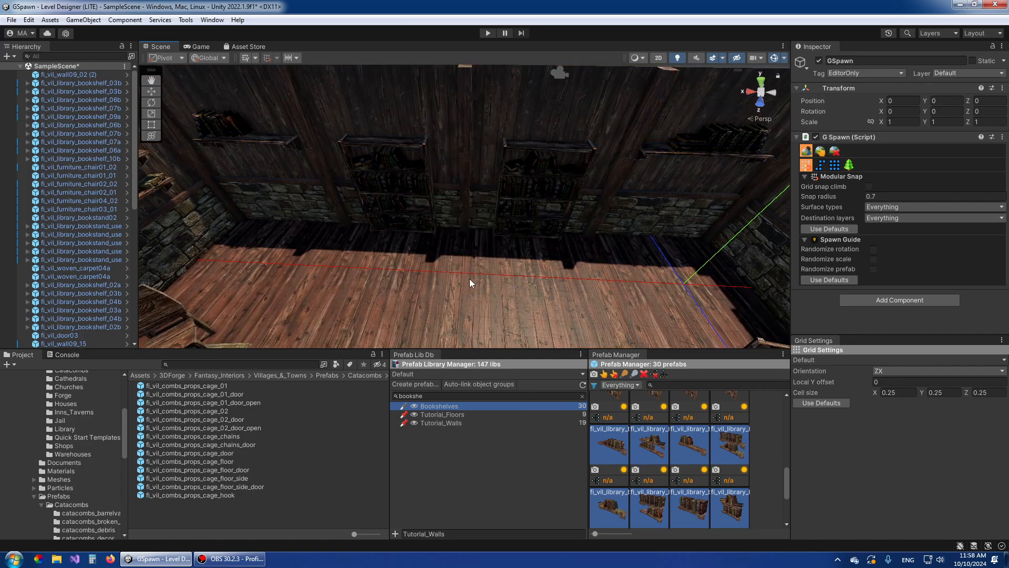
- Choose the fi_vil_floor_stone01 prefab in the Tutorial_Floors library and switch object selection to segment mode
mouse_move(389, 295)
right_mouse_down()
mouse_move(398, 251)
mouse_move(512, 263)
mouse_move(430, 286)
mouse_move(425, 304)
mouse_move(391, 310)
right_mouse_up()
key("a")
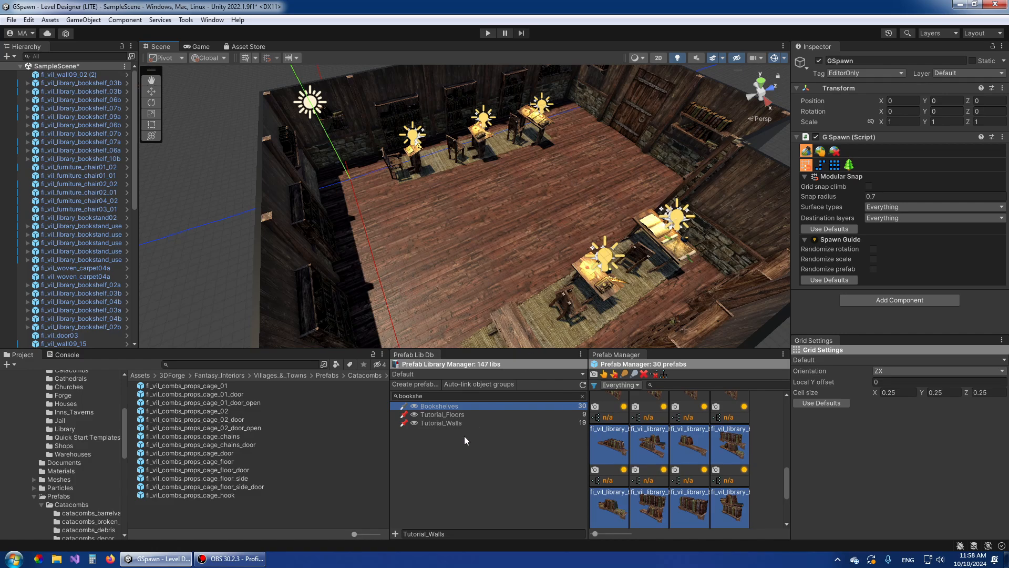
left_click(450, 415)
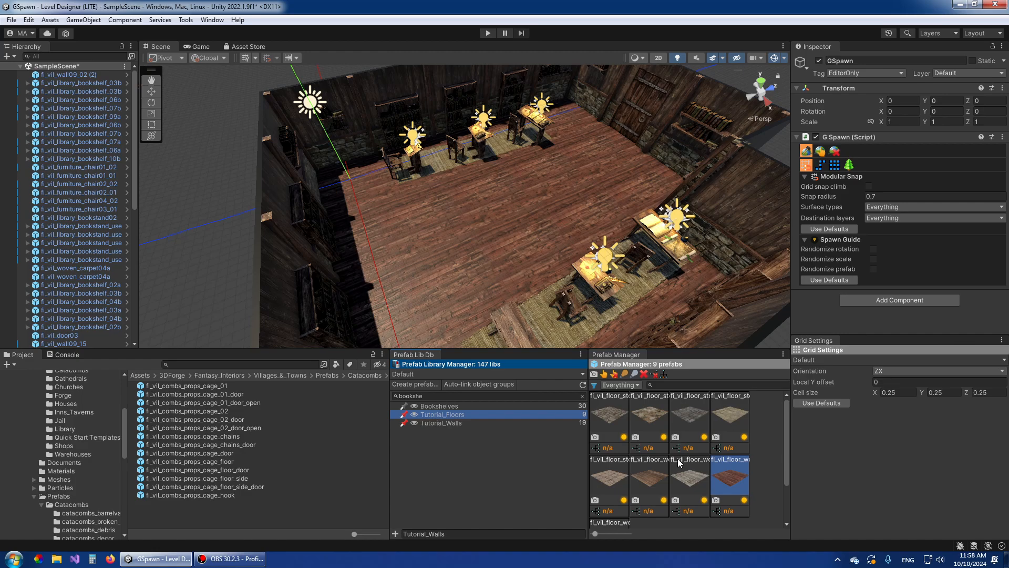
left_click(690, 476)
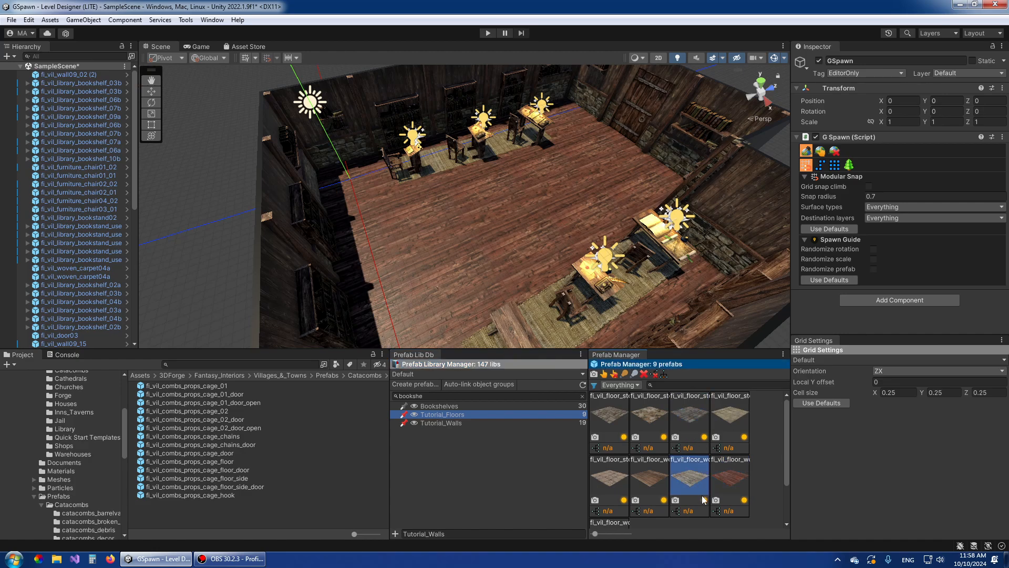
left_click(613, 415)
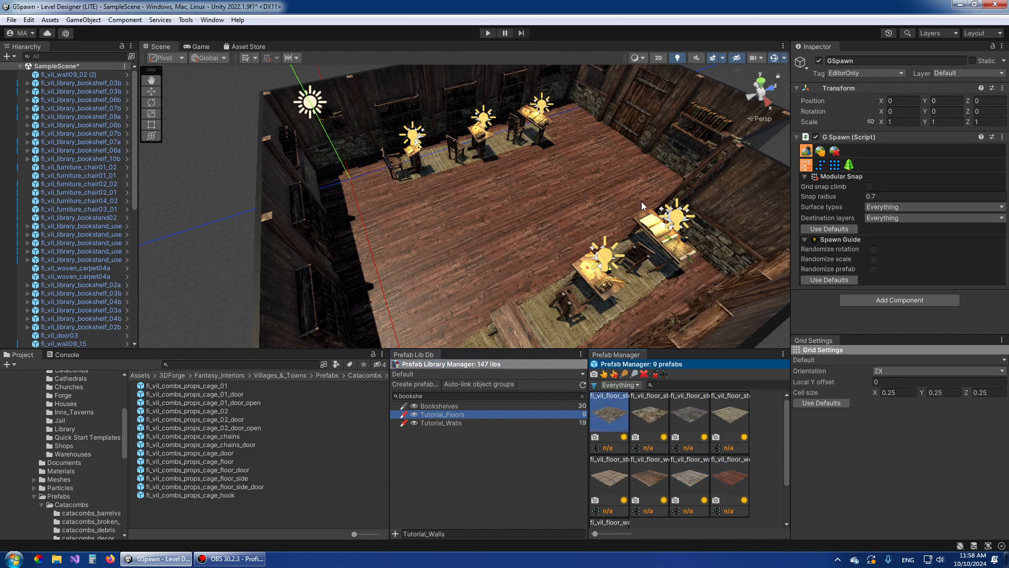
left_click(821, 152)
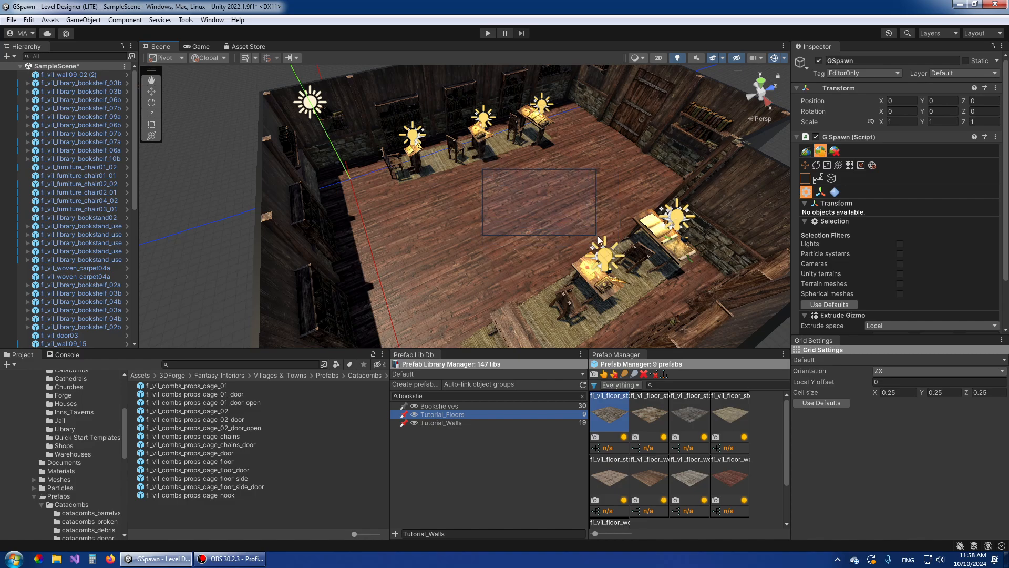
left_click(820, 182)
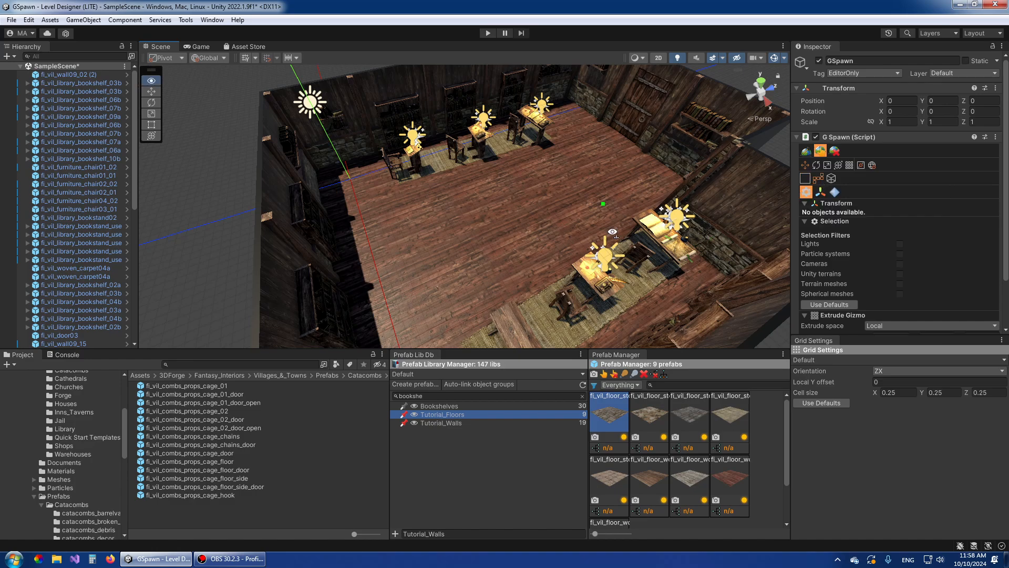
- Select the floor tiles through the middle of the room with connected segments, from the door to the opposite wall and back
right_click_drag(612, 232, 568, 238)
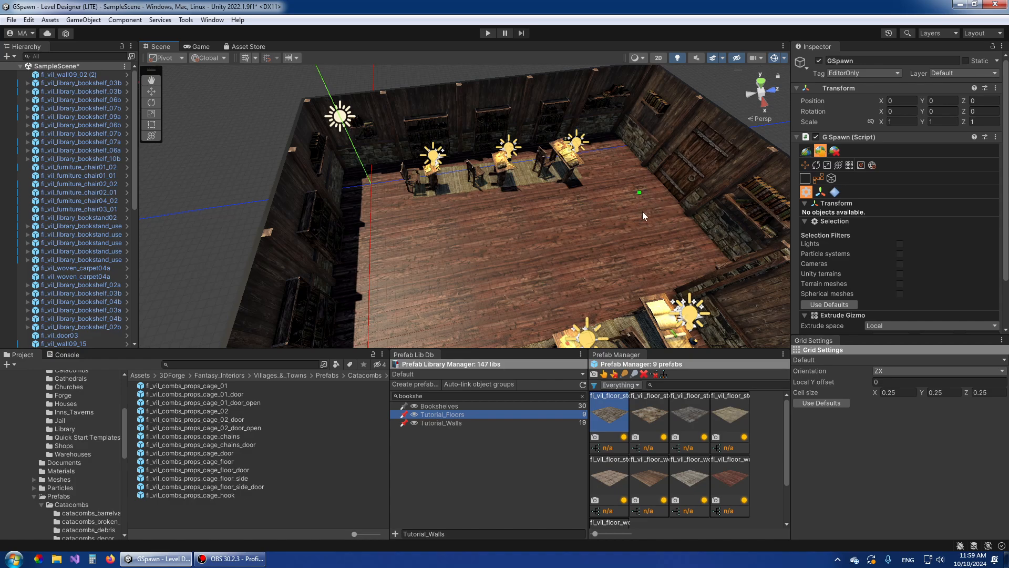
left_click(640, 194)
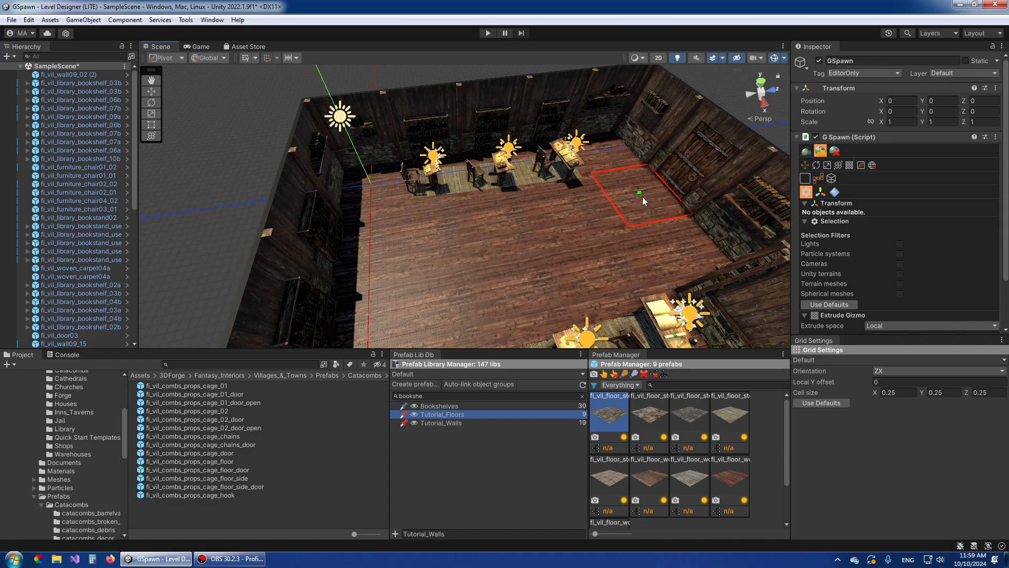
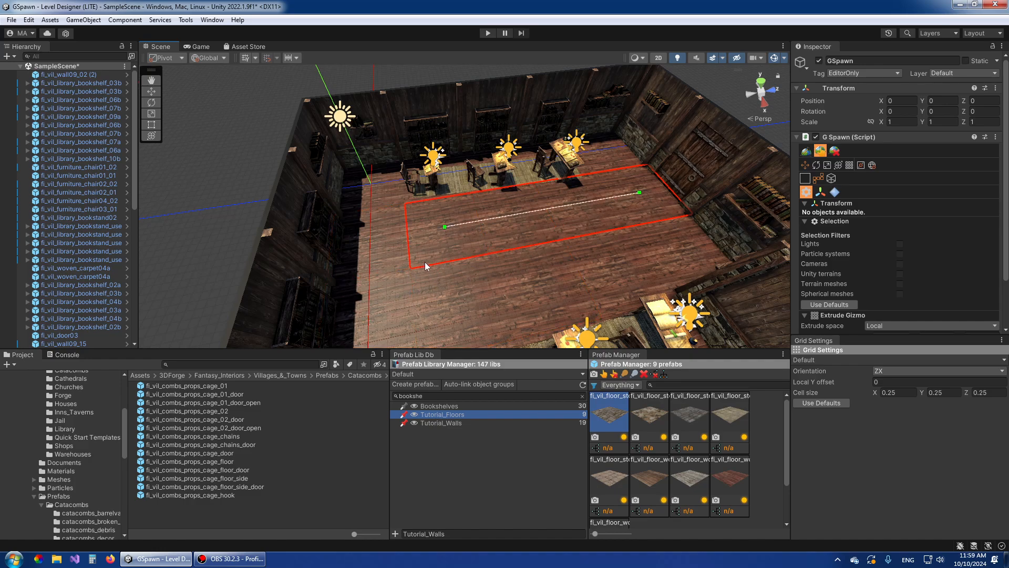
right_click_drag(438, 246, 403, 234)
key("s")
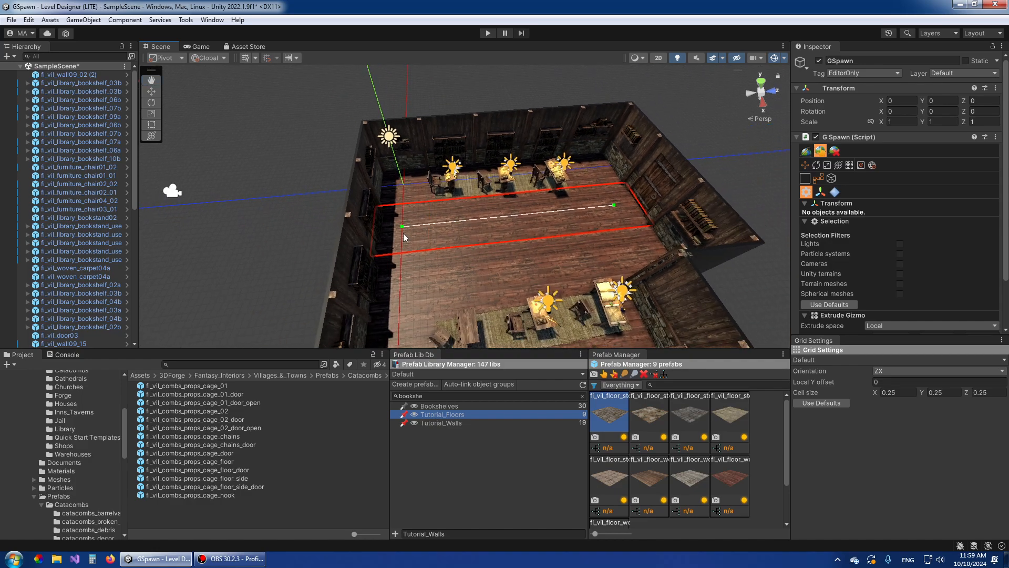
left_click(403, 233)
left_click(400, 283)
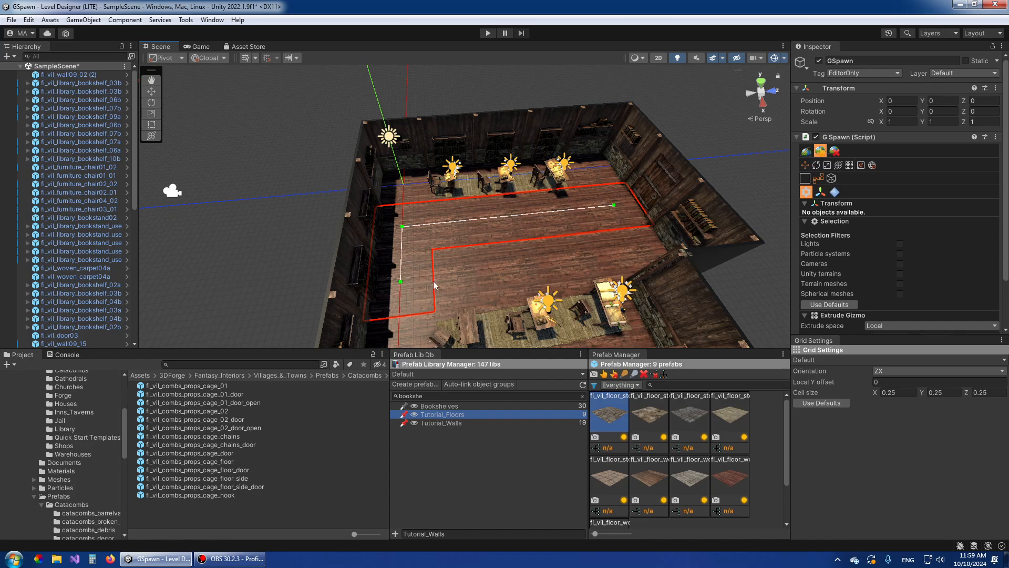
left_click(637, 258)
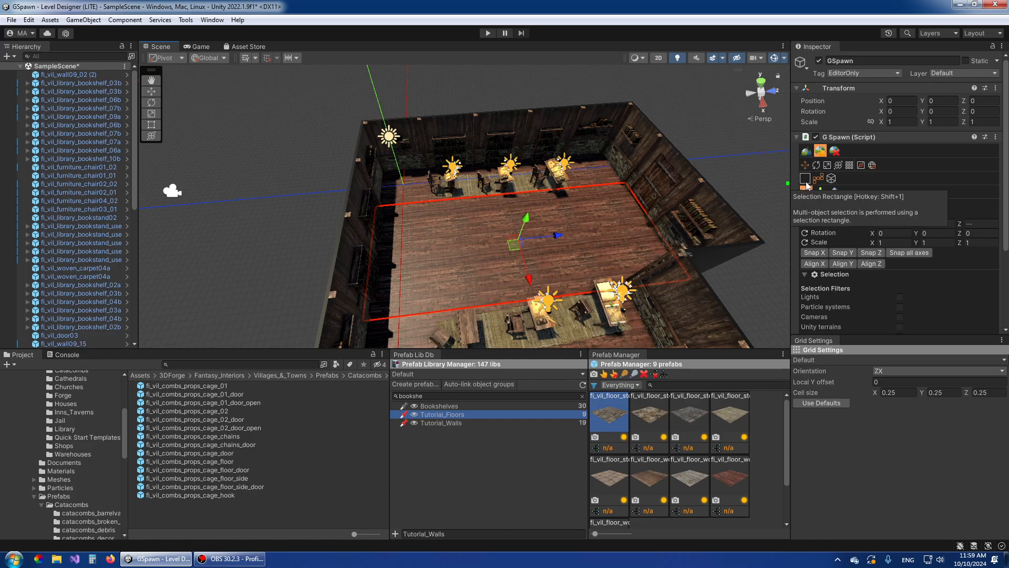
- Replace the selected middle floor tiles with fi_vil_floor_stone01 and inspect the new stone floor
left_click_drag(710, 185, 503, 189, "alt")
left_click(608, 408, "alt")
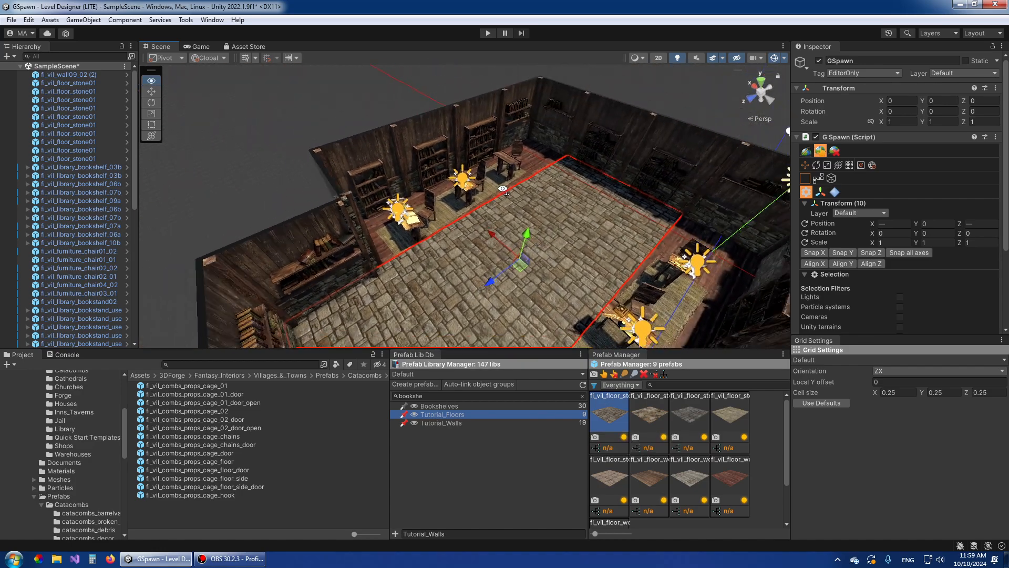
scroll(503, 190, "down", 5)
scroll(495, 192, "up", 8)
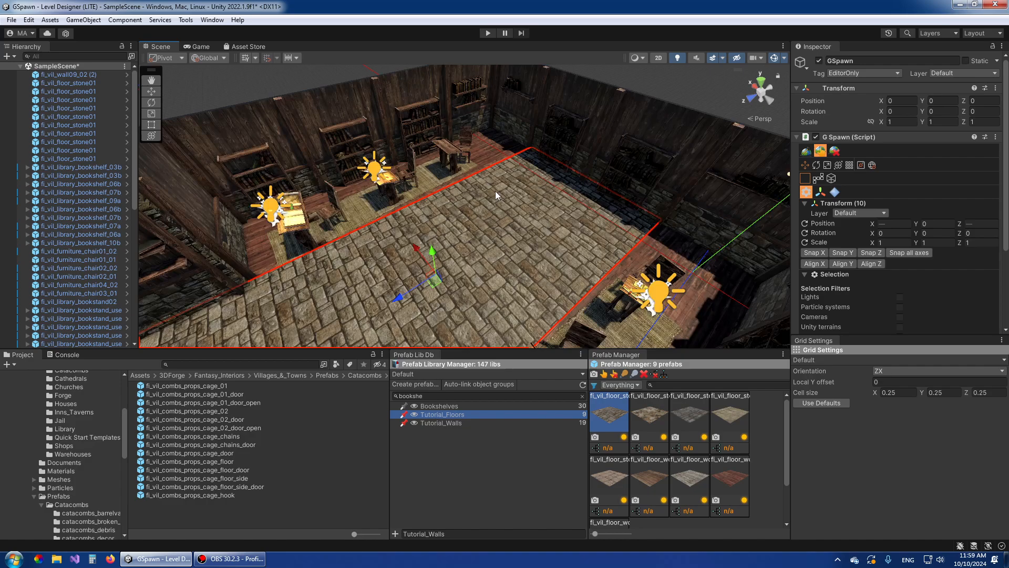
scroll(495, 191, "down", 3)
left_click_drag(495, 191, 411, 172, "alt")
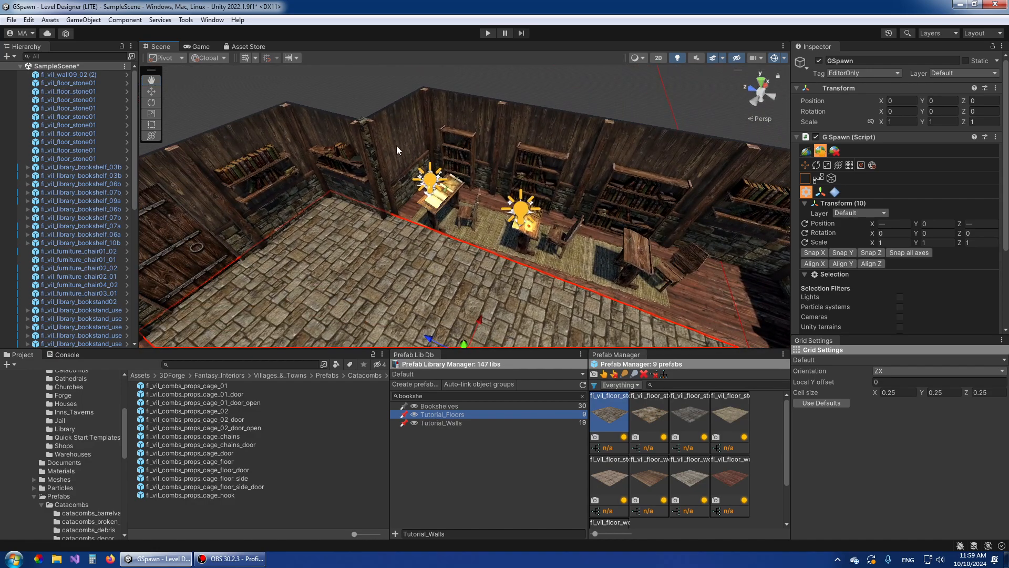
- Snap the grid to the top of a room wall, raising its local Y offset to 3
left_click_drag(492, 267, 513, 239, "alt")
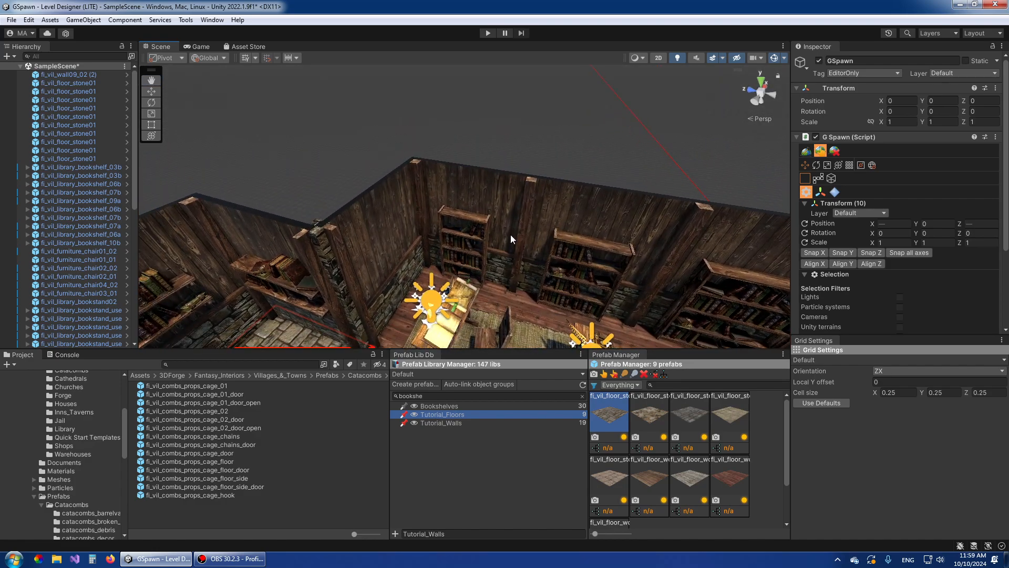
key("w")
right_click_drag(492, 242, 514, 234)
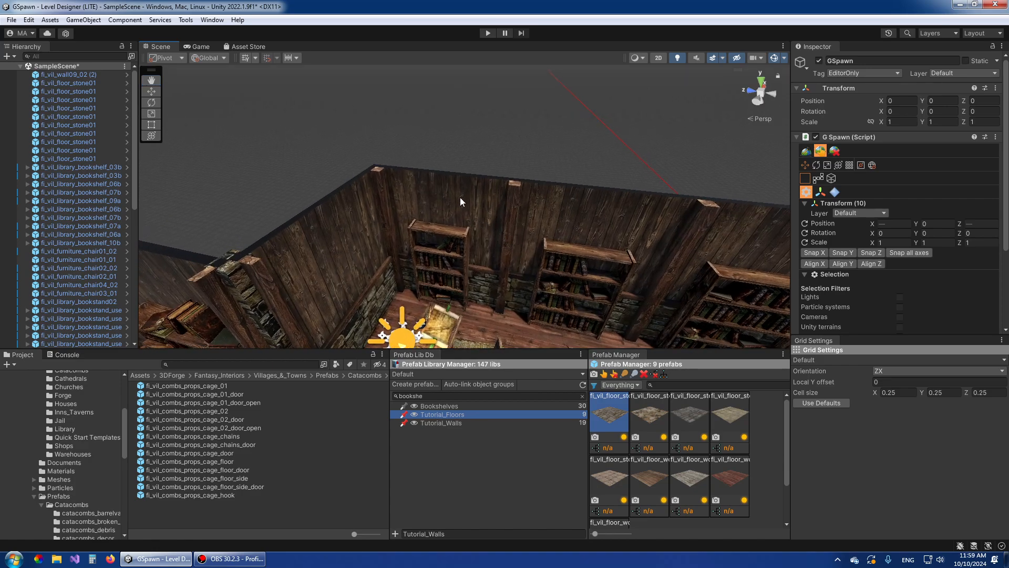
key("g")
key("g")
key("g")
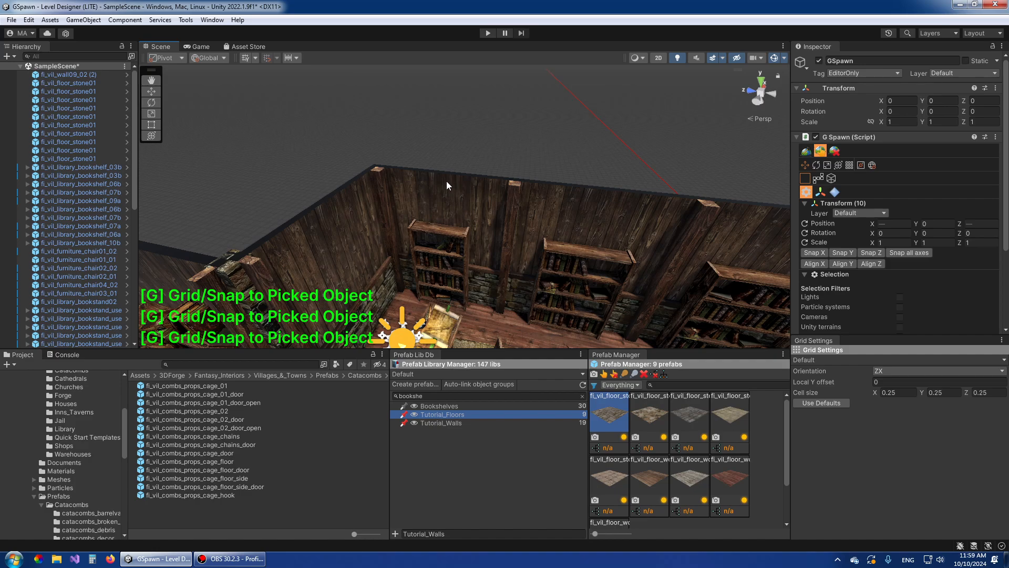
left_click(446, 180)
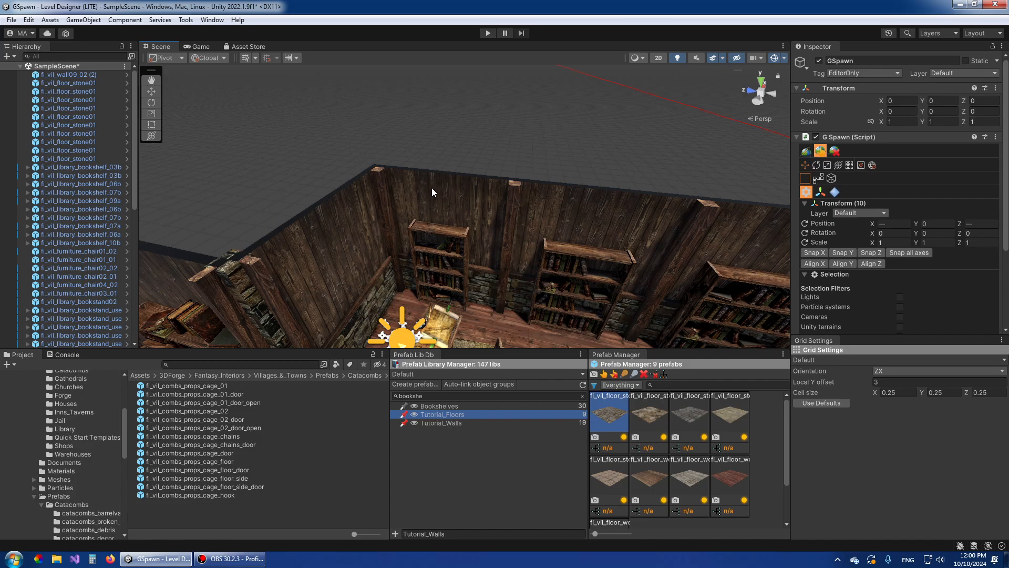
- Select one stone and one wood floor tile and extend the selection to all matching floor tiles
left_click_drag(461, 225, 500, 175, "alt")
left_click(500, 175)
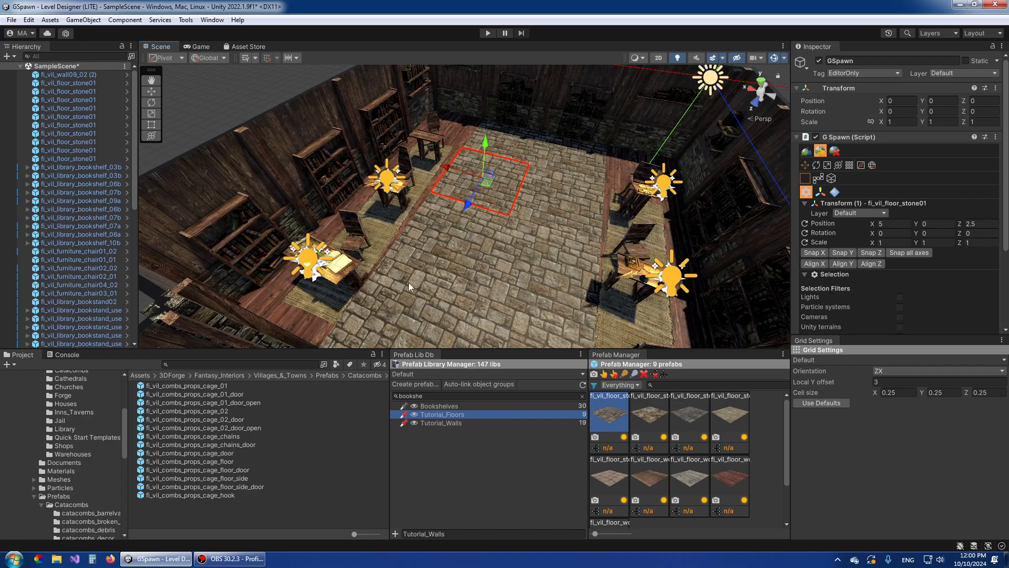
left_click(513, 149)
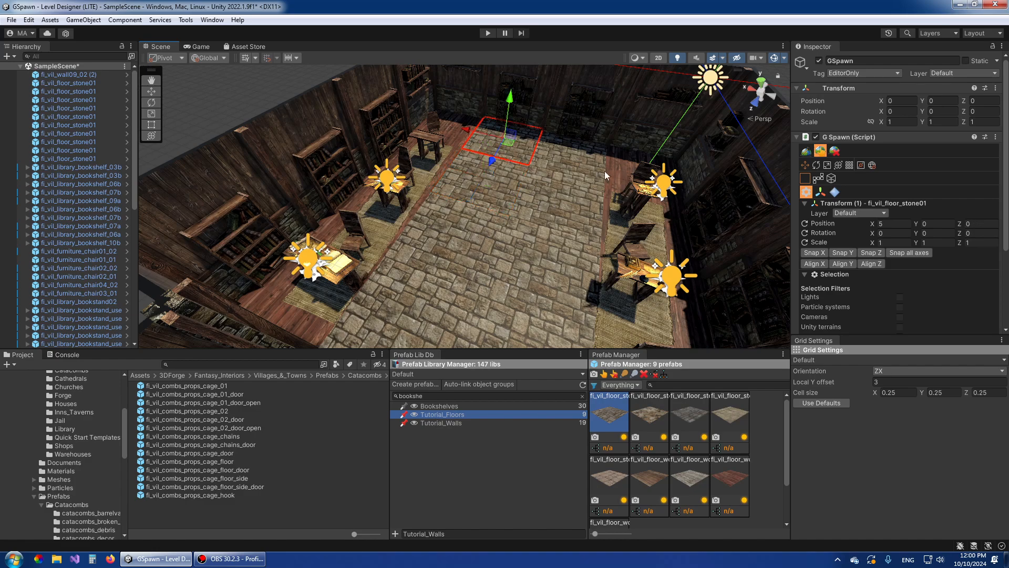
left_click(620, 158, "shift")
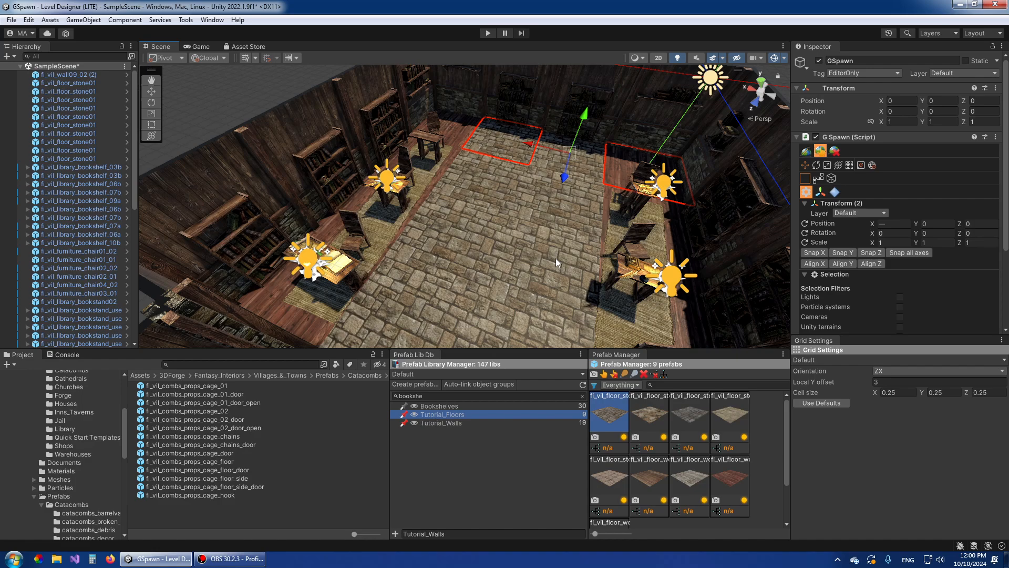
key("shift+a")
key("s")
right_click_drag(560, 237, 539, 213)
key("w")
- Duplicate the selected floor tiles and project the copies onto the raised grid as a ceiling
key("ctrl+d")
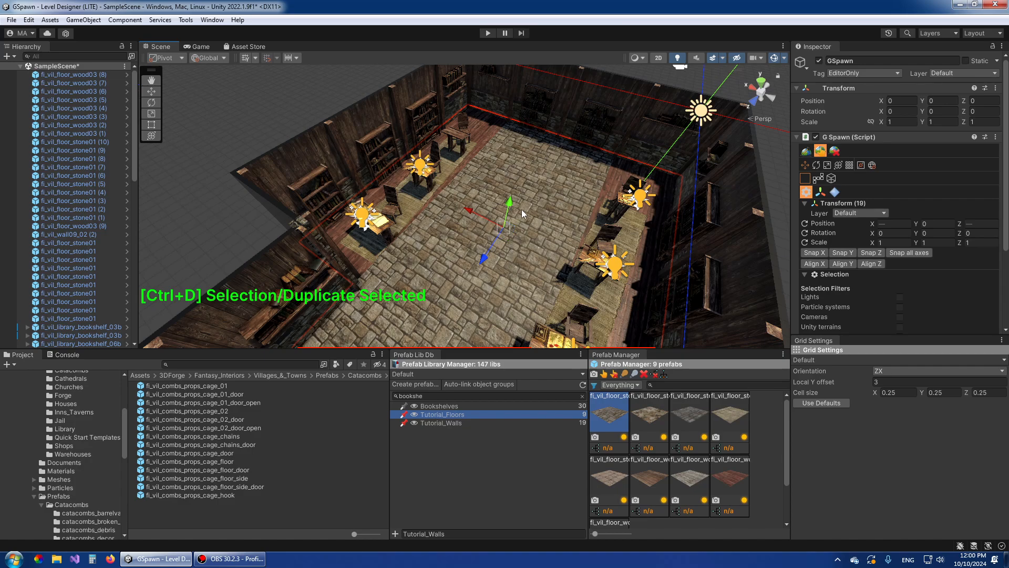
key("shift+g")
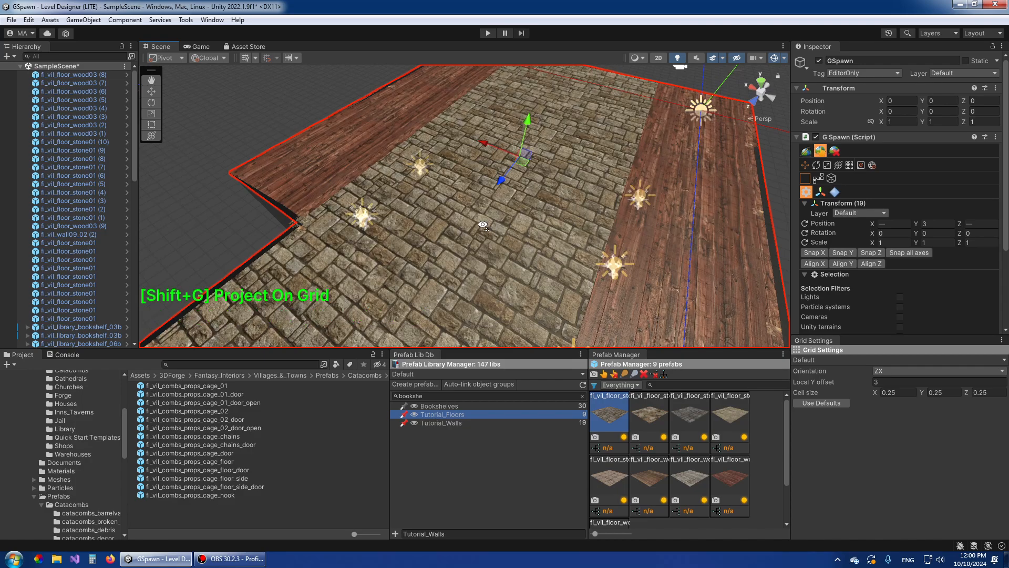
key("s")
right_click_drag(482, 225, 481, 196)
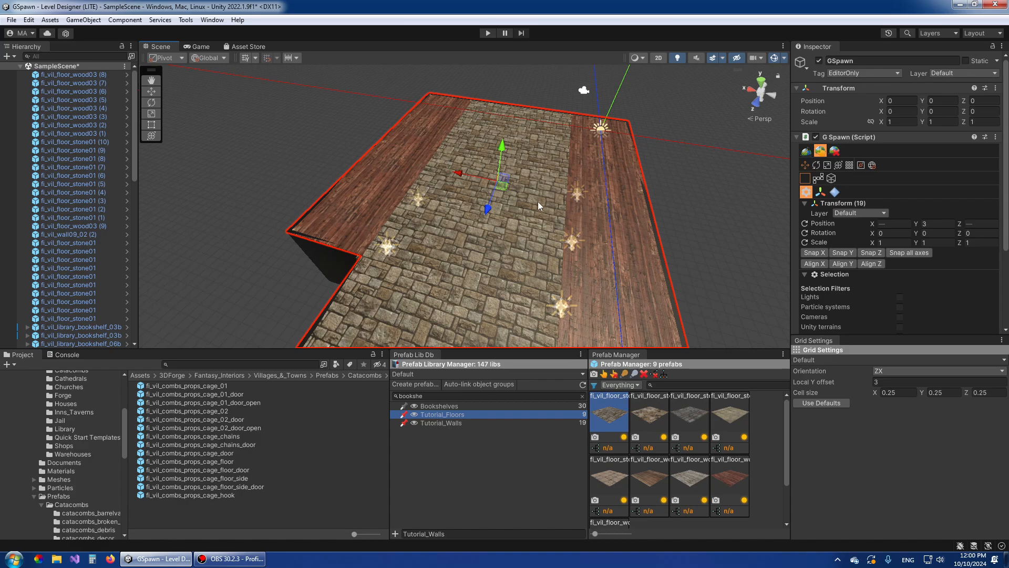
- Rotate the ceiling tiles 180 degrees around X so their surfaces face into the room
key("x")
key("x")
right_click_drag(537, 201, 560, 224)
key("w")
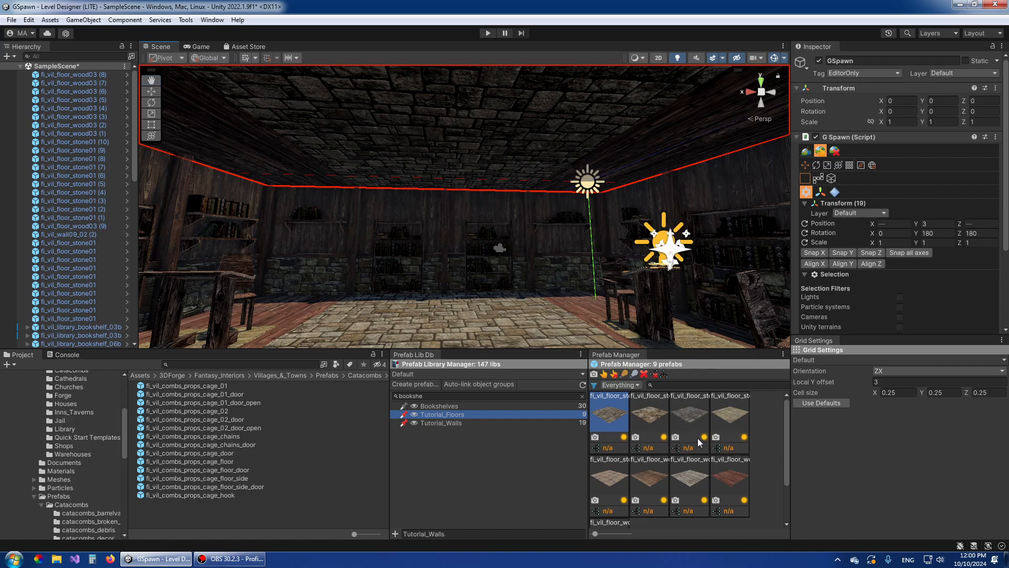
- Replace all selected ceiling tiles with the fi_vil_floor_stone03 prefab and inspect the room from inside and above
left_click(690, 418, "alt")
right_click_drag(547, 240, 460, 231)
key("e")
key("q")
key("s")
key("s")
key("d")
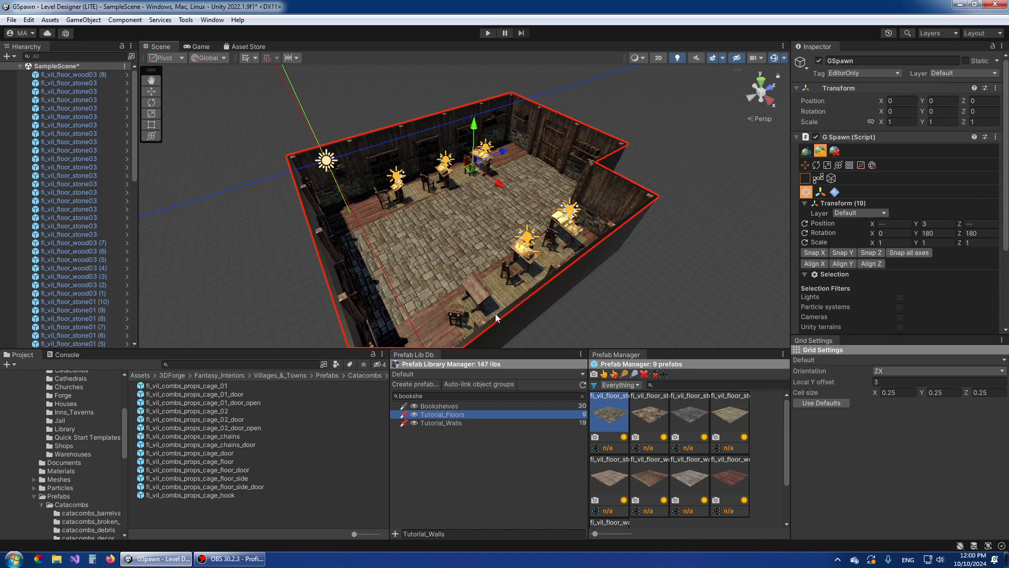
- Enlarge the scene view vertically and frame the whole room from above
left_click_drag(496, 349, 497, 371)
key("w")
right_click_drag(496, 310, 520, 260)
key("s")
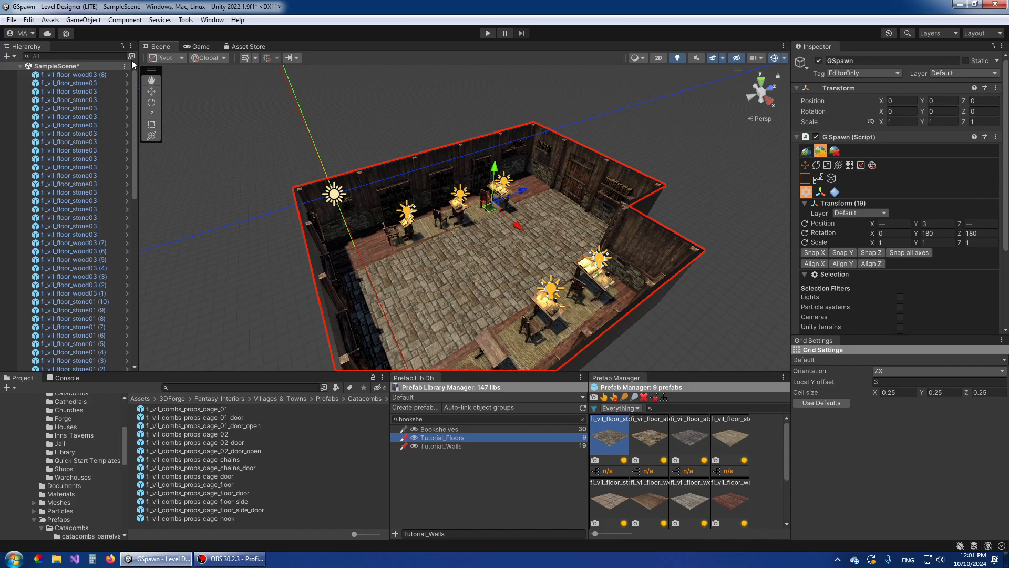
- Clear the bookshelf search in the prefab library manager and expand the Villages_&_Towns library tree
left_click(424, 422)
key("BackSpace")
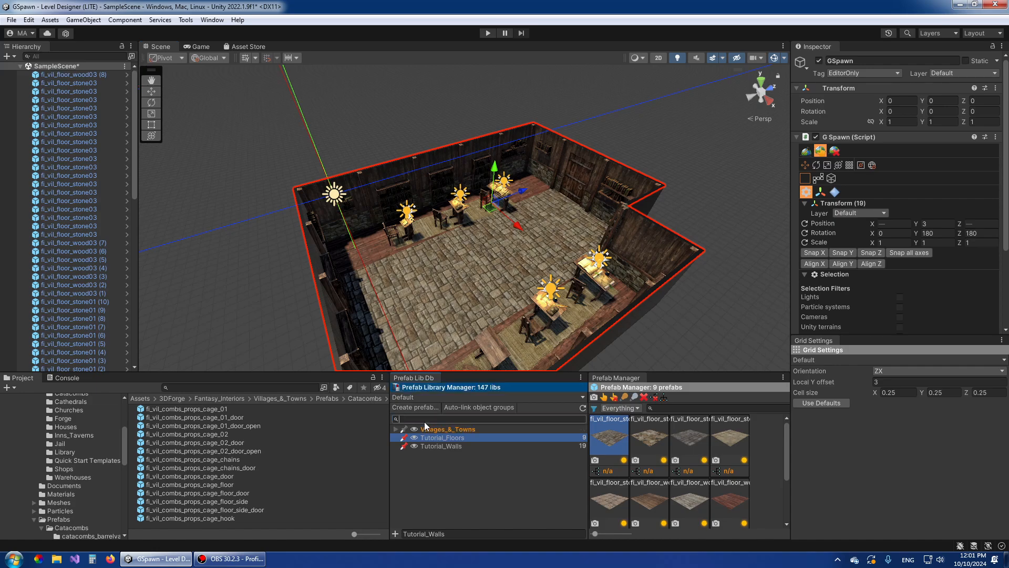
left_click(395, 429)
- Open GSpawn's Object Groups window, dock it beside the prefab library manager and enlarge the docked area vertically
left_click(187, 20)
mouse_move(211, 33)
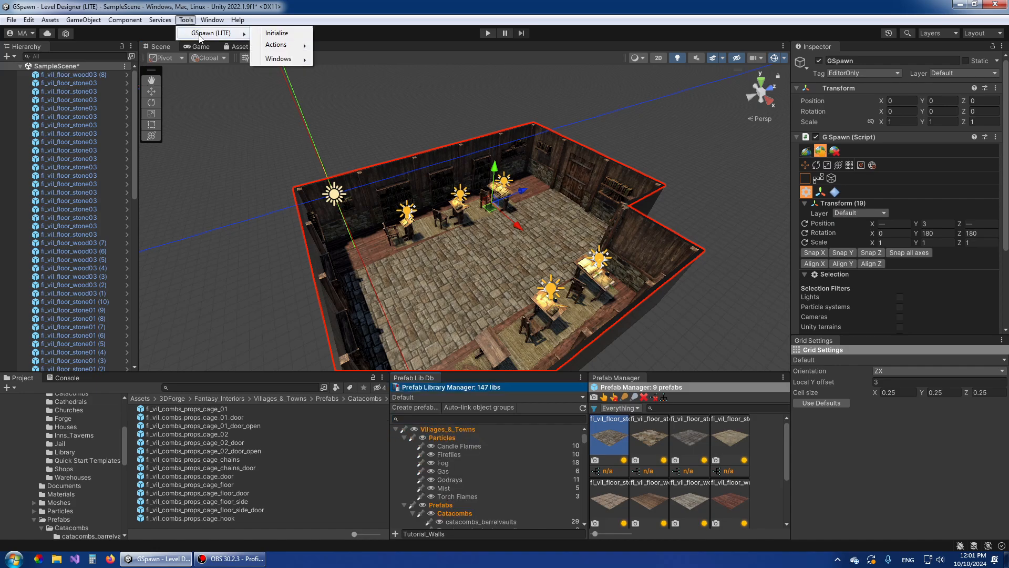
mouse_move(278, 59)
left_click(349, 131)
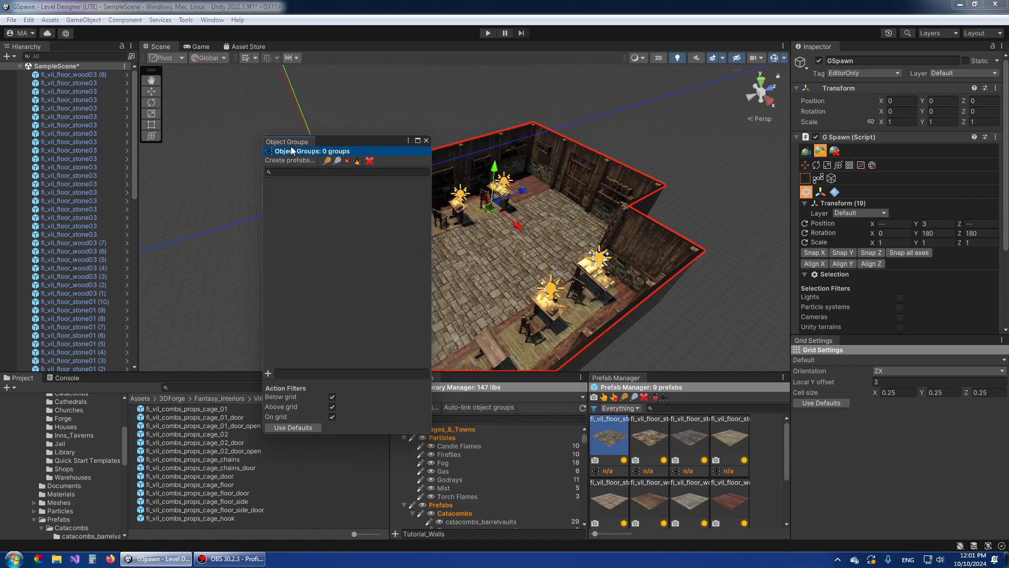
left_click_drag(287, 142, 430, 426)
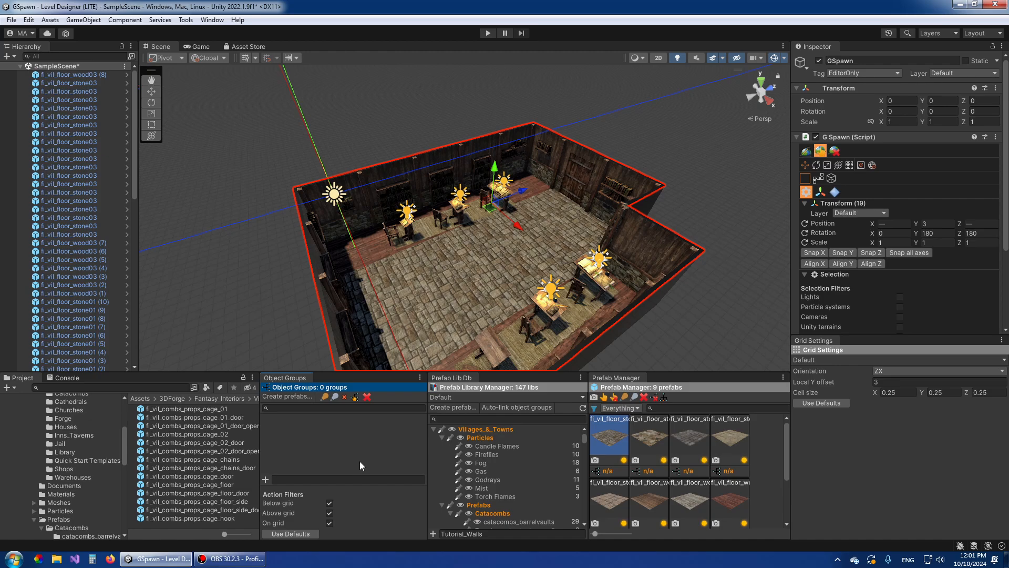
left_click_drag(386, 374, 386, 355)
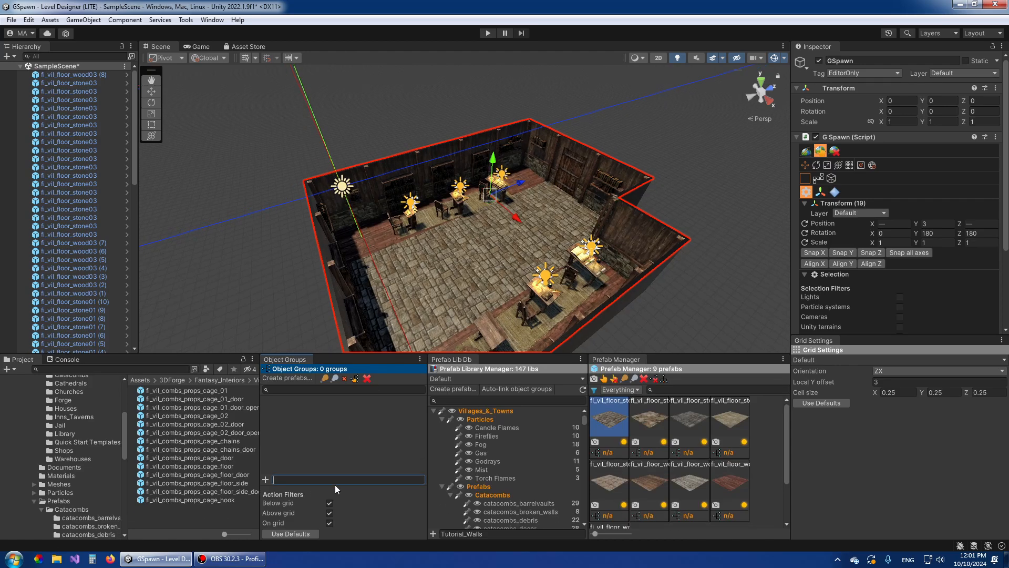
- Create two object groups named OGLibrary and OGWalls
type("OGLibrary")
left_click(266, 479)
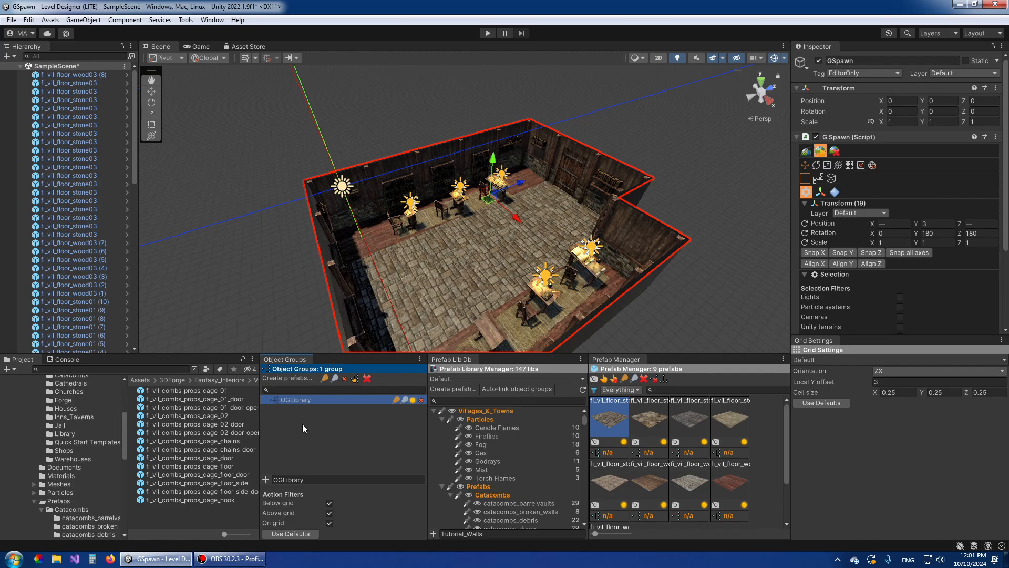
left_click(310, 478)
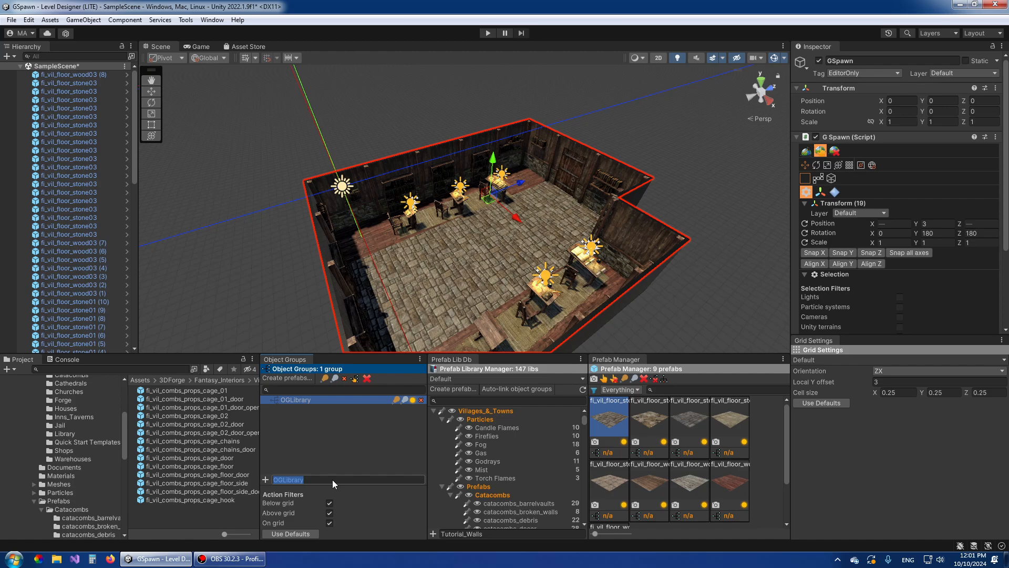
key("BackSpace")
mouse_move(323, 492)
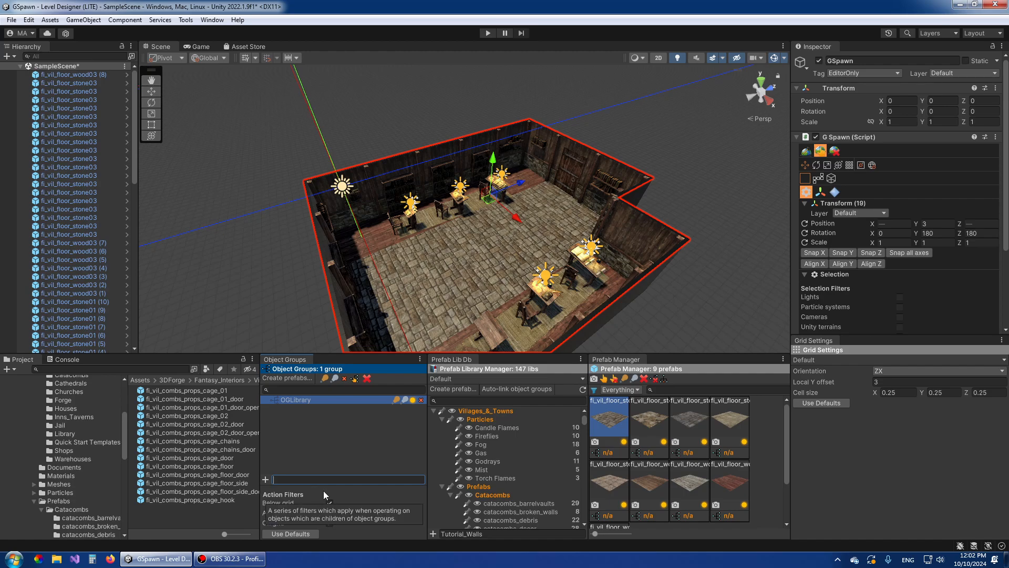
type("OGWalls")
left_click(266, 480)
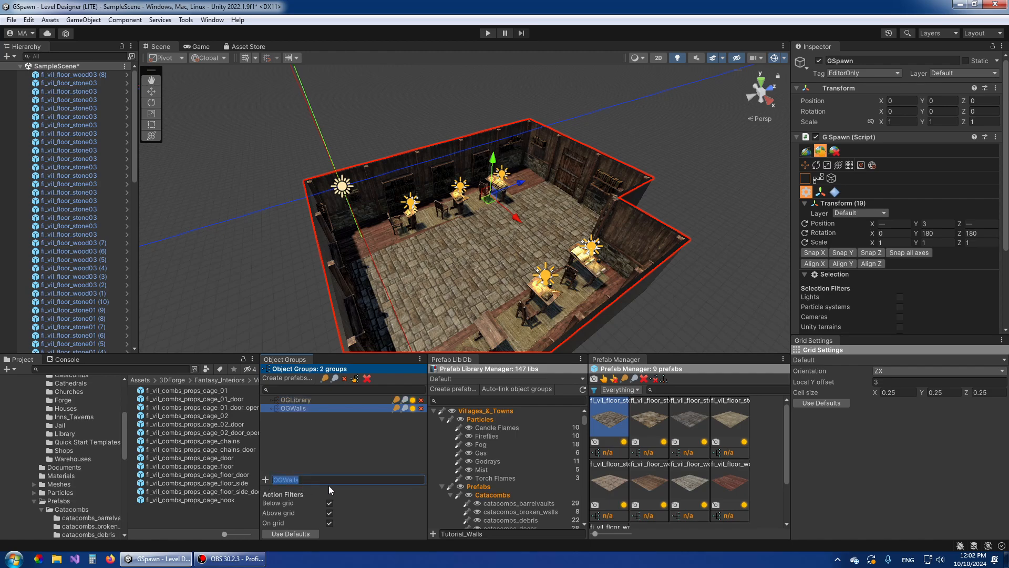
- Create two more object groups named OGFloors_Ceiling and OGProps
type("OGFllo")
key("BackSpace")
key("BackSpace")
type("oors_C")
left_click(265, 479)
type("OGPr")
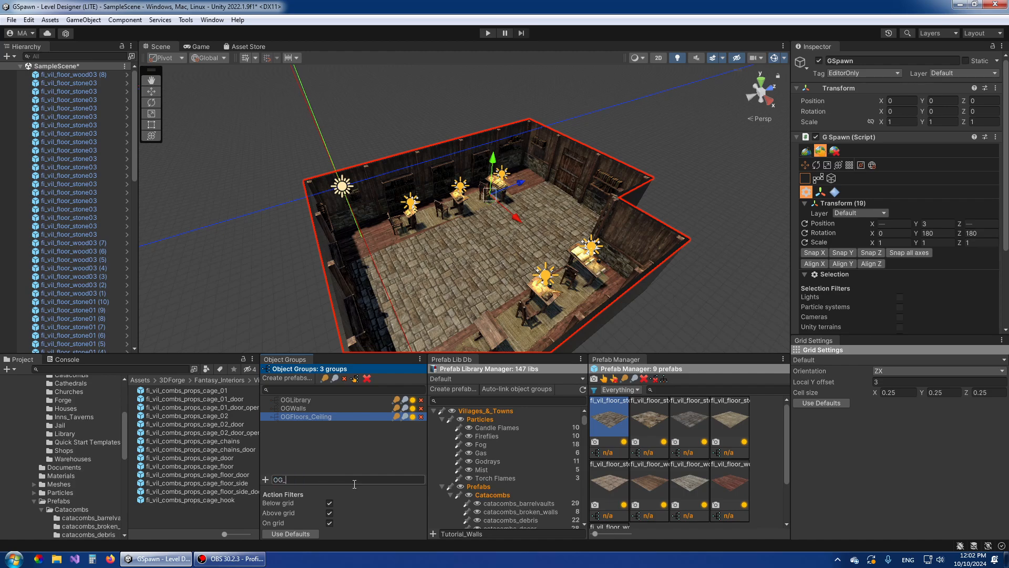
type("ops")
left_click(265, 479)
- Parent OGWalls, OGFloors_Ceiling and OGProps under the OGLibrary group and expand OGLibrary in the scene hierarchy
left_click(297, 409)
left_click(296, 424, "shift")
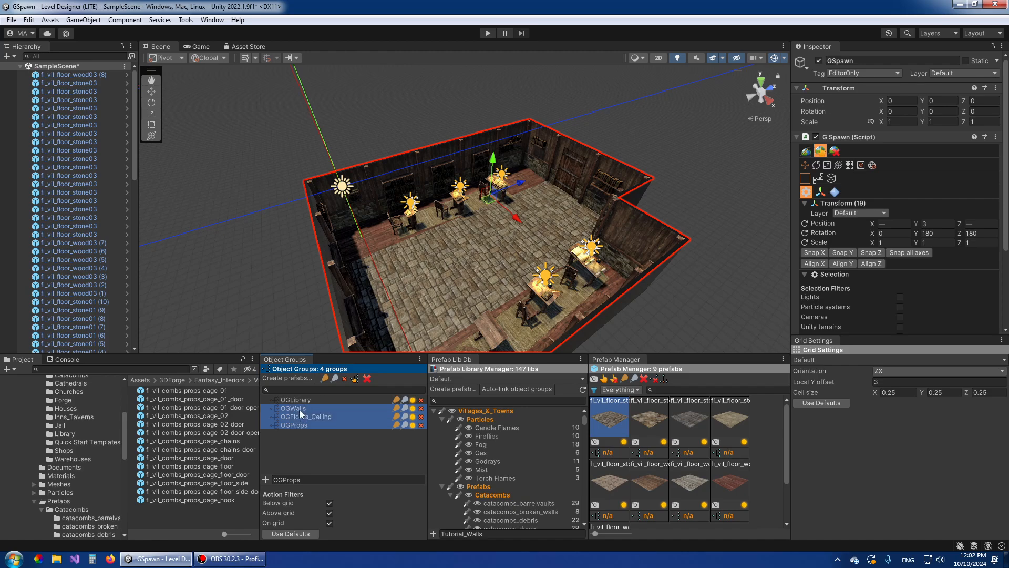
left_click_drag(296, 399, 298, 399)
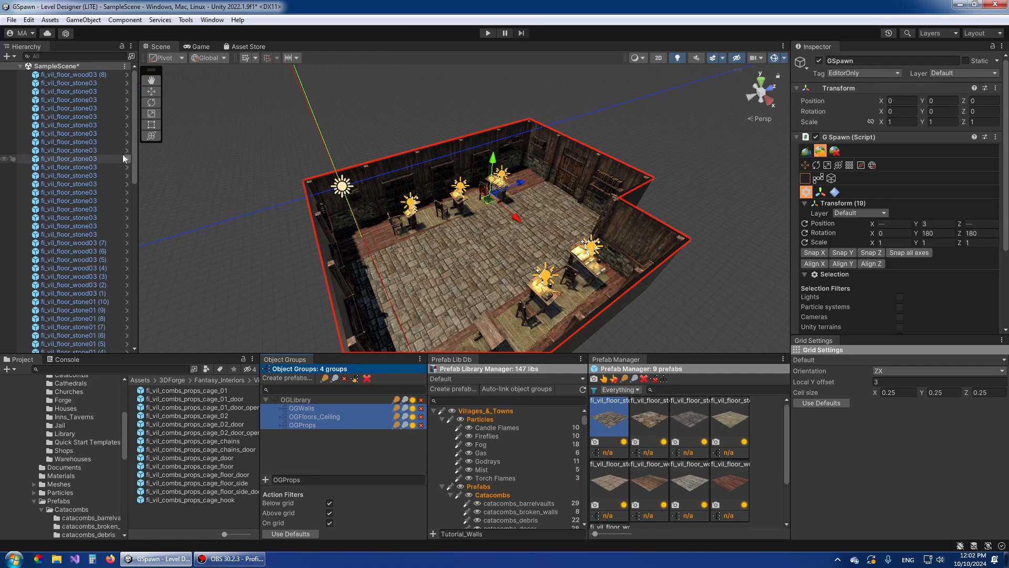
left_click_drag(133, 150, 143, 336)
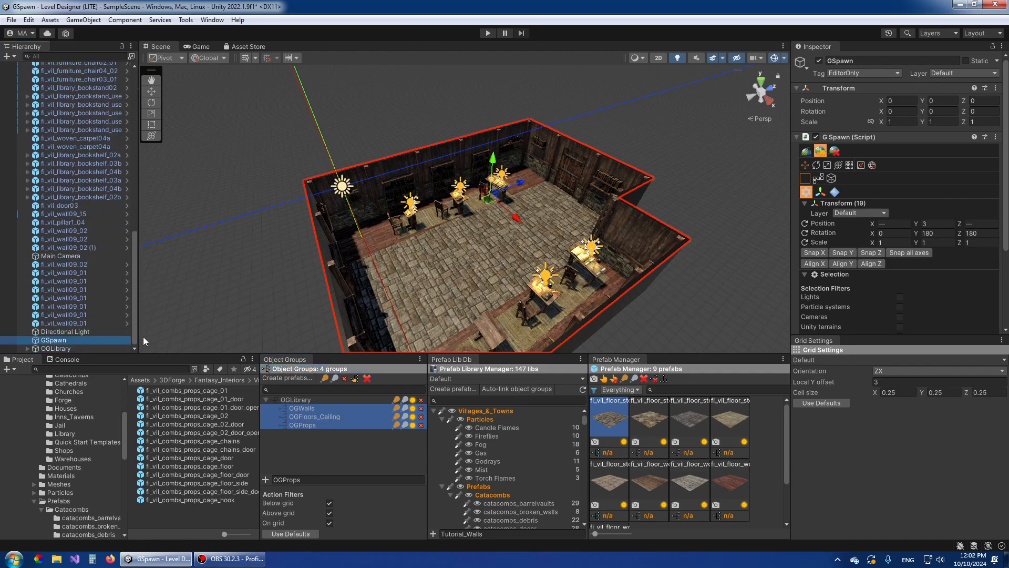
left_click(28, 349)
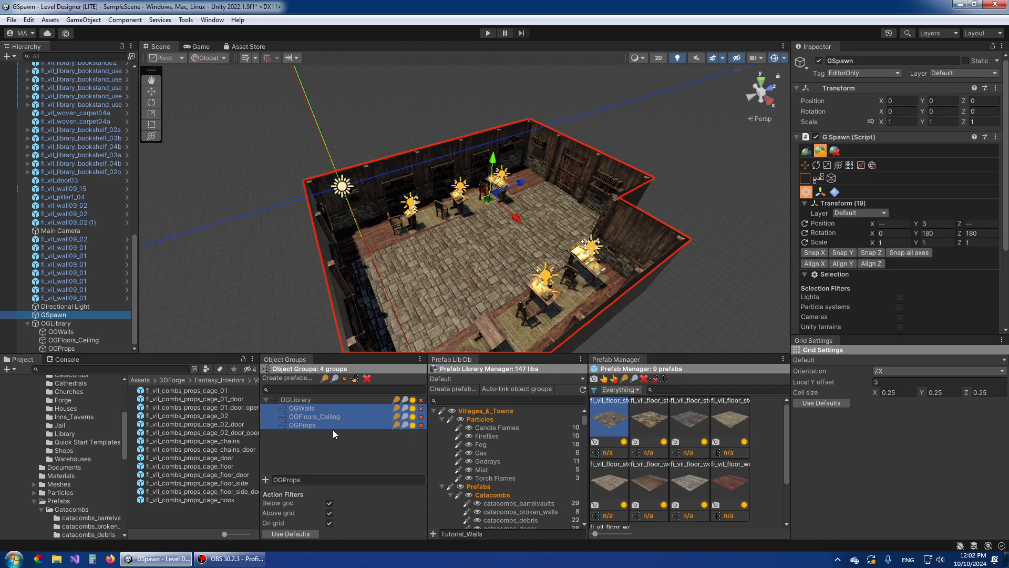
- Look over the object groups and examine the room's floor, walls and furniture from above
left_click(313, 407)
left_click(295, 400)
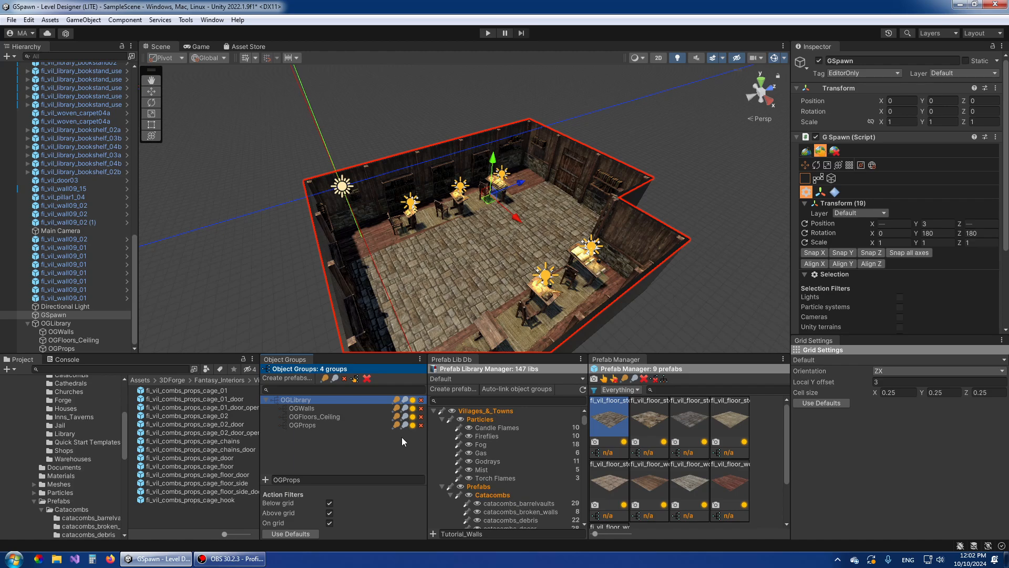
key("d")
right_click_drag(536, 252, 465, 236)
key("w")
key("s")
key("w")
right_click_drag(541, 273, 523, 272)
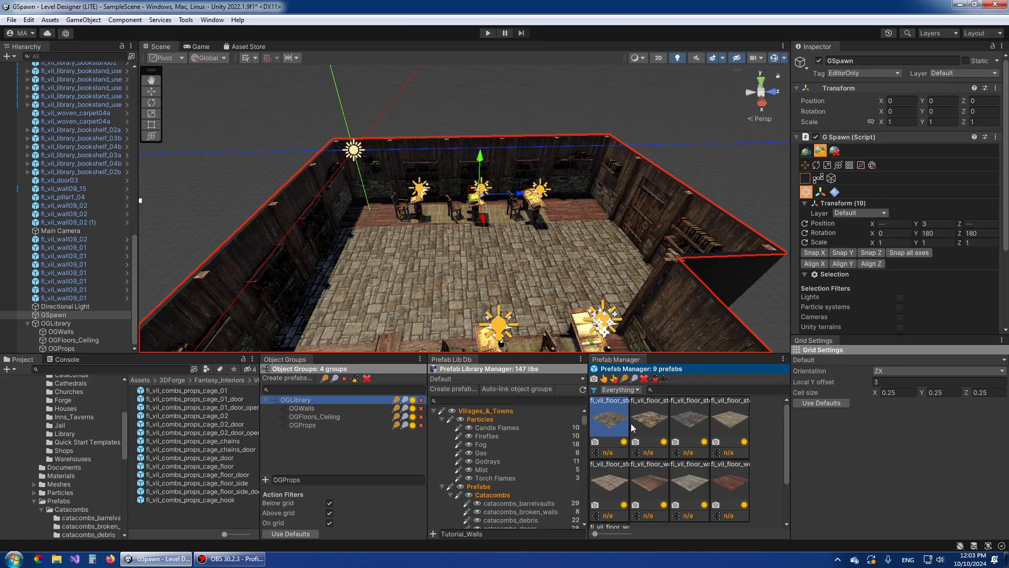
- Link all prefabs in the Tutorial_Floors library to the OGFloors_Ceiling object group
key("ctrl+a")
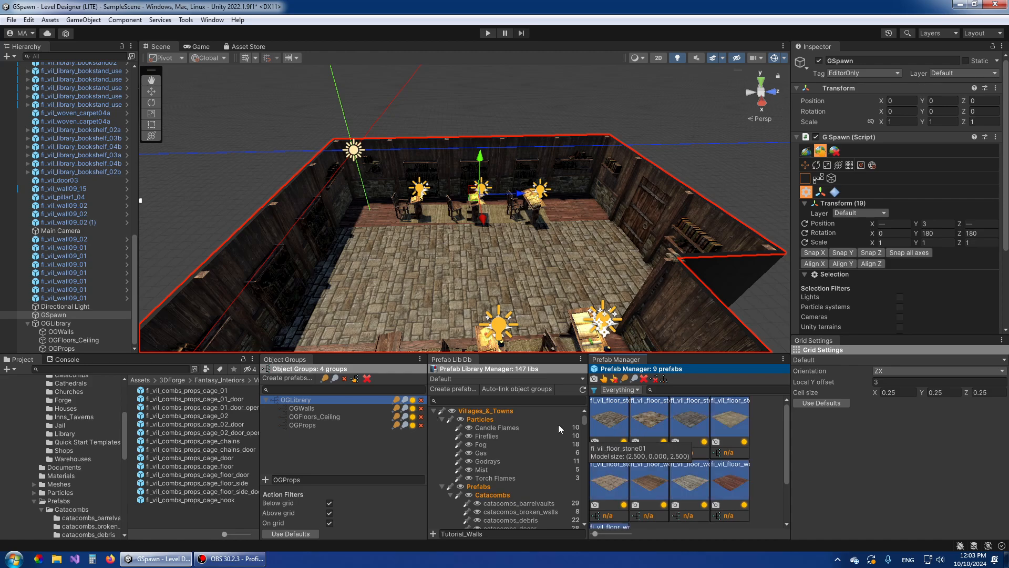
left_click(434, 411)
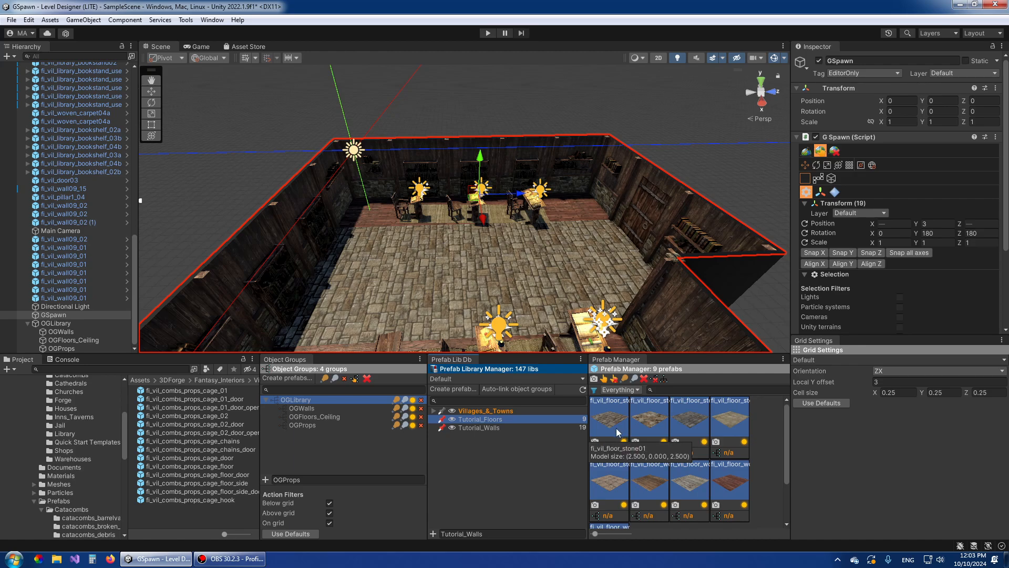
left_click(297, 417)
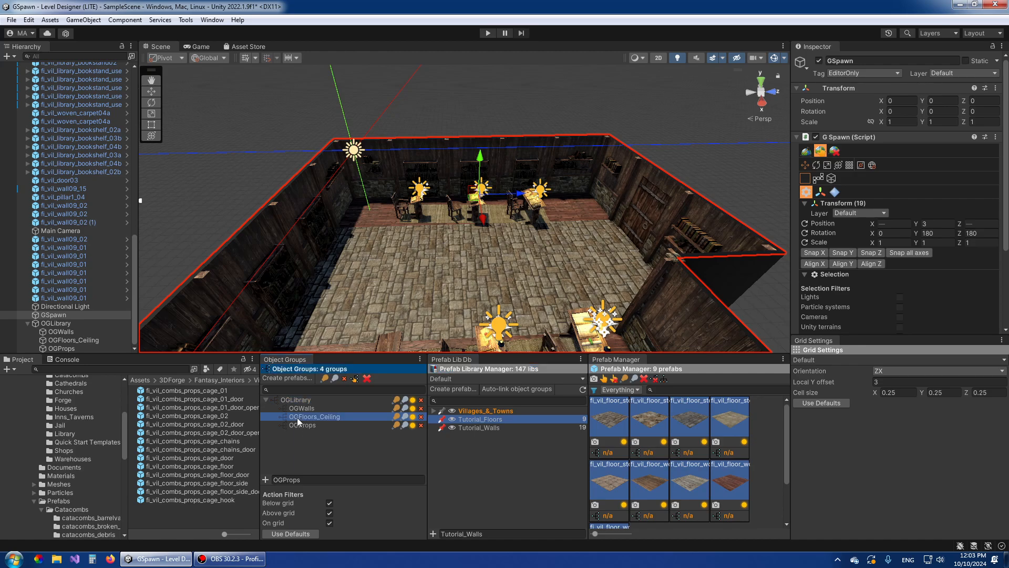
left_click_drag(297, 419, 618, 420)
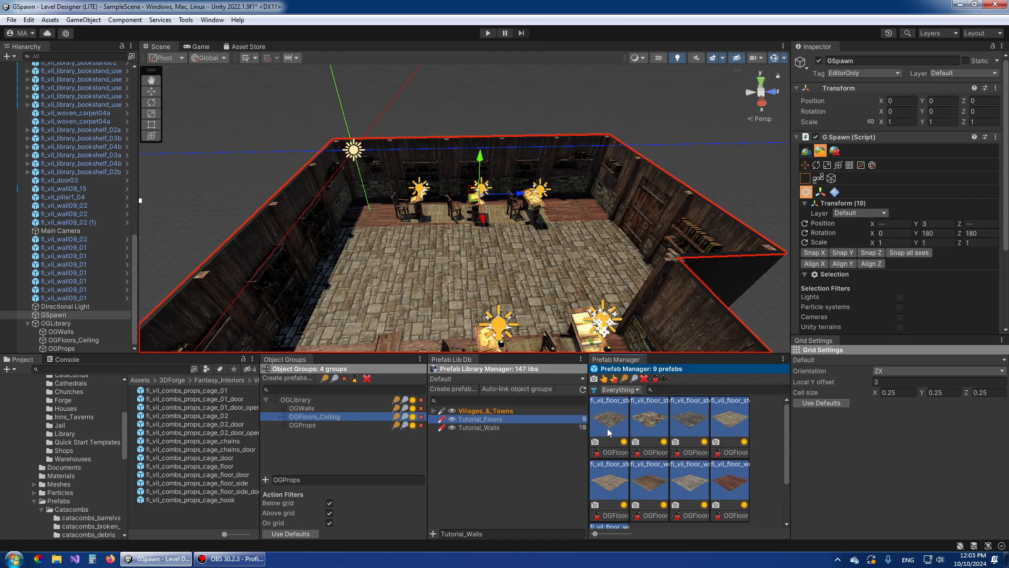
scroll(667, 448, "down", 1)
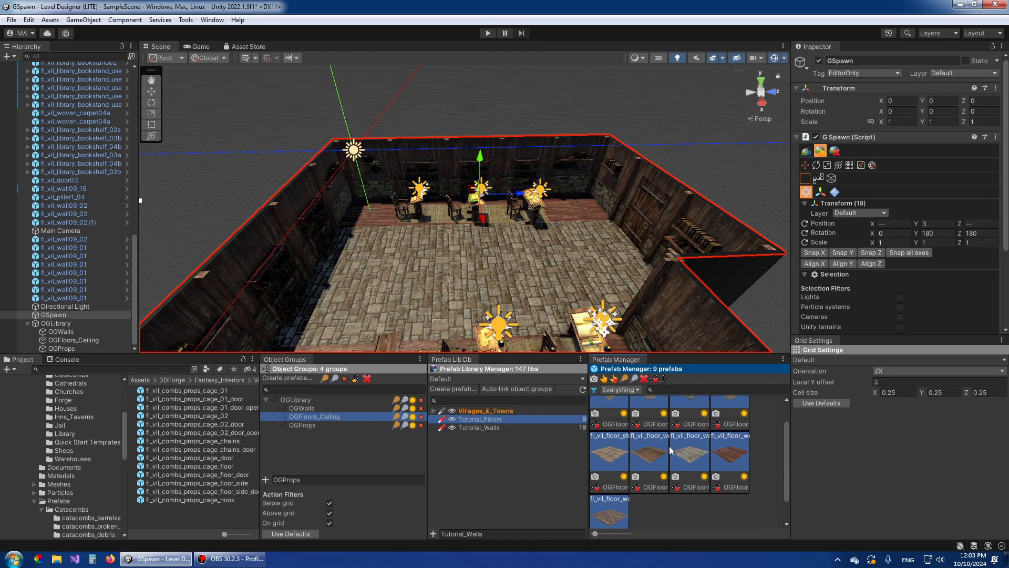
- Move the existing floor and ceiling tiles into their linked object group and check OGFloors_Ceiling's children in the hierarchy
left_click(665, 380)
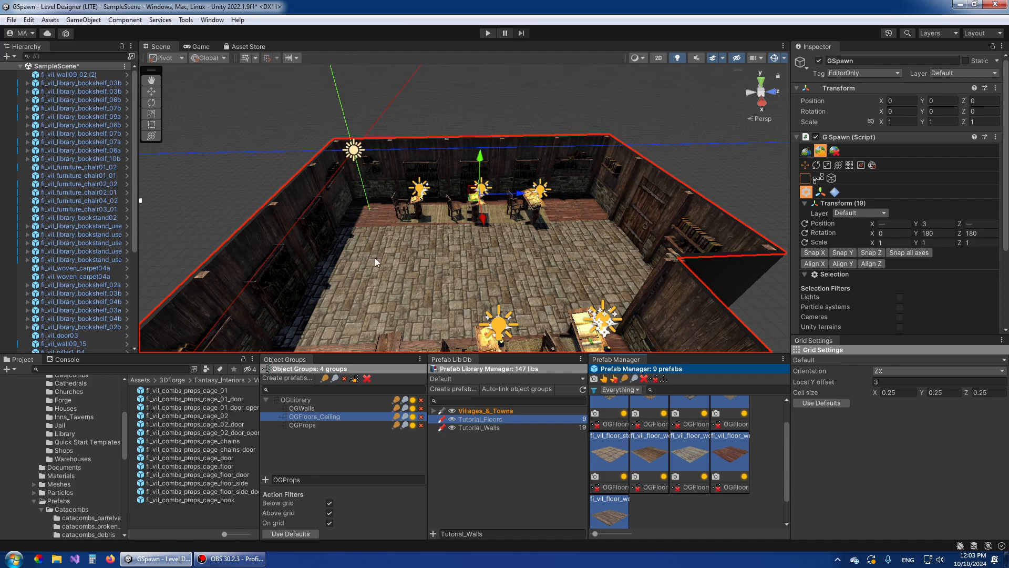
left_click_drag(133, 235, 106, 338)
left_click(35, 340)
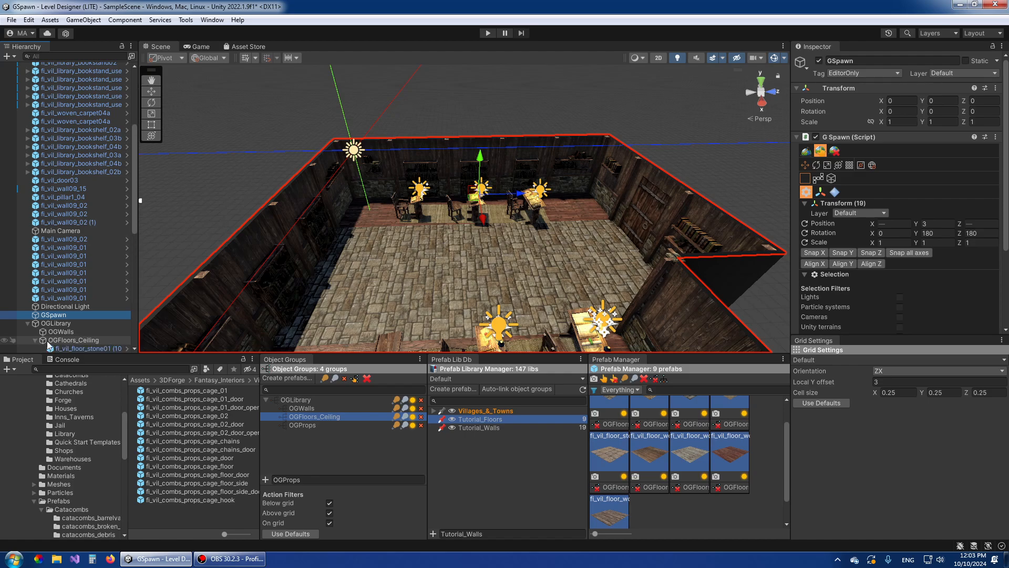
left_click(35, 341)
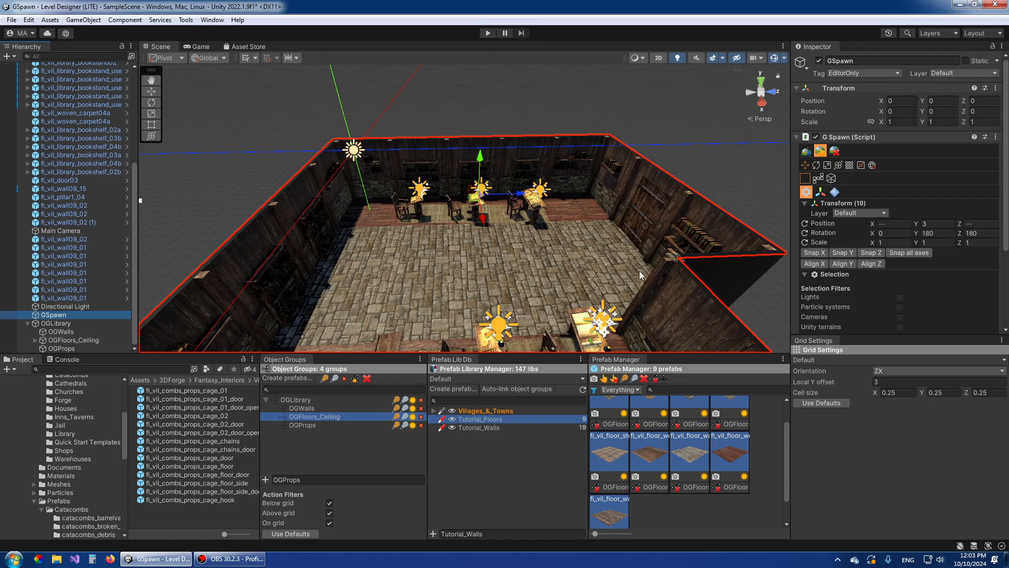
- Switch GSpawn to object spawn mode and view the room without selection outlines
scroll(677, 334, "down", 3)
middle_click_drag(642, 264, 580, 267)
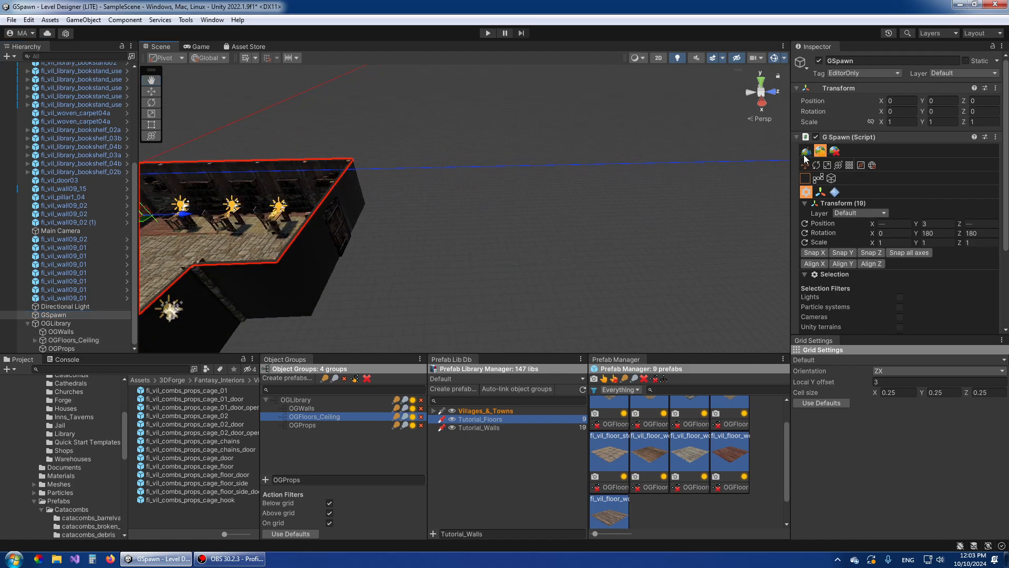
left_click(806, 150)
middle_click_drag(383, 260, 440, 260)
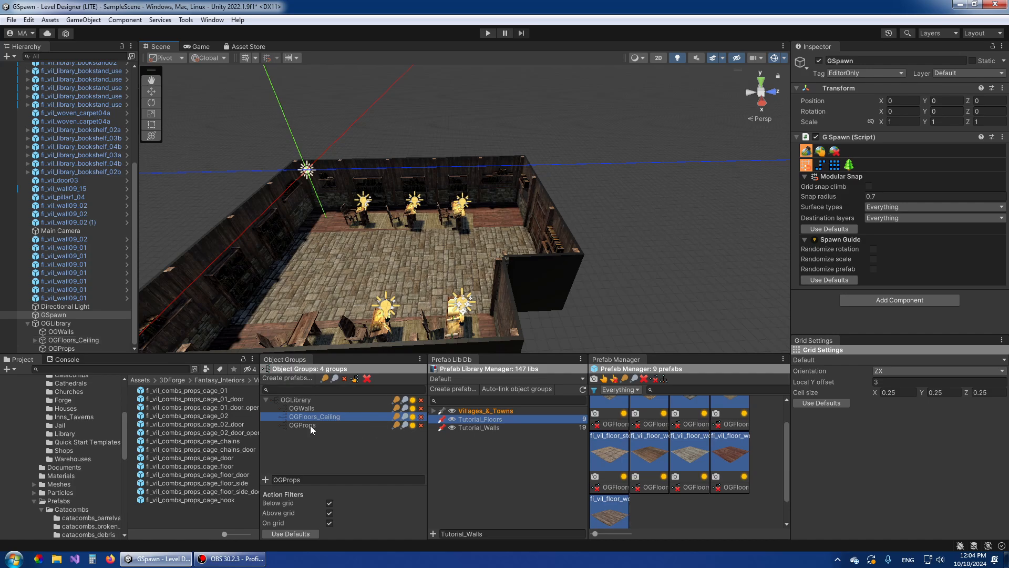
- Link all Tutorial_Walls prefabs to the OGWalls object group and move the existing wall pieces into it
left_click(476, 427)
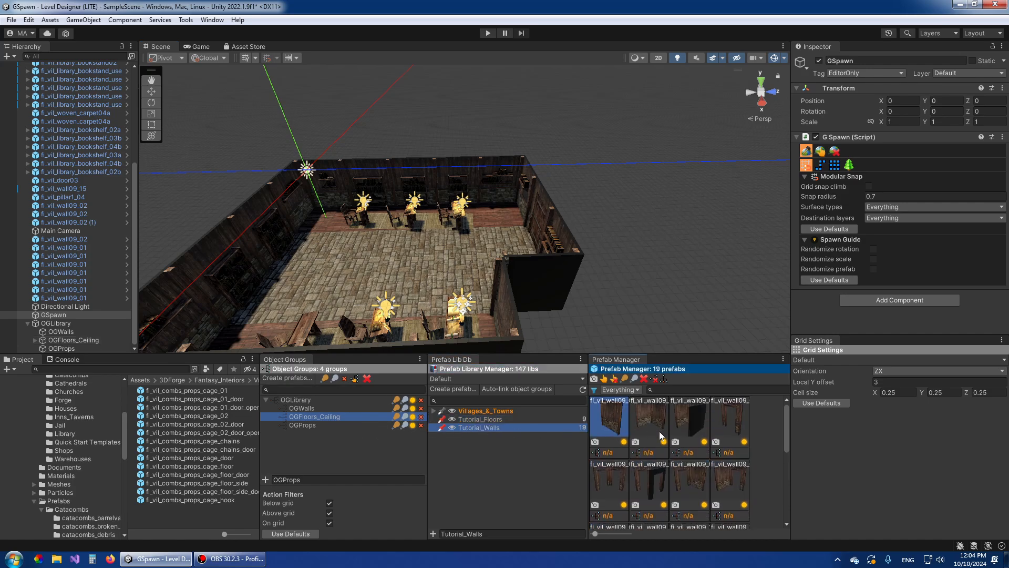
left_click(304, 408)
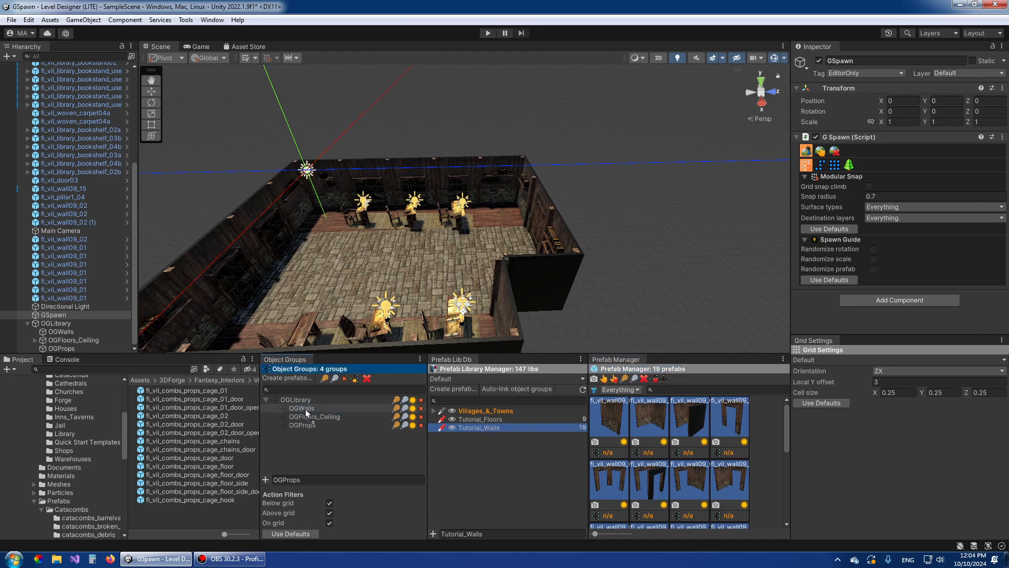
left_click_drag(622, 416, 625, 418)
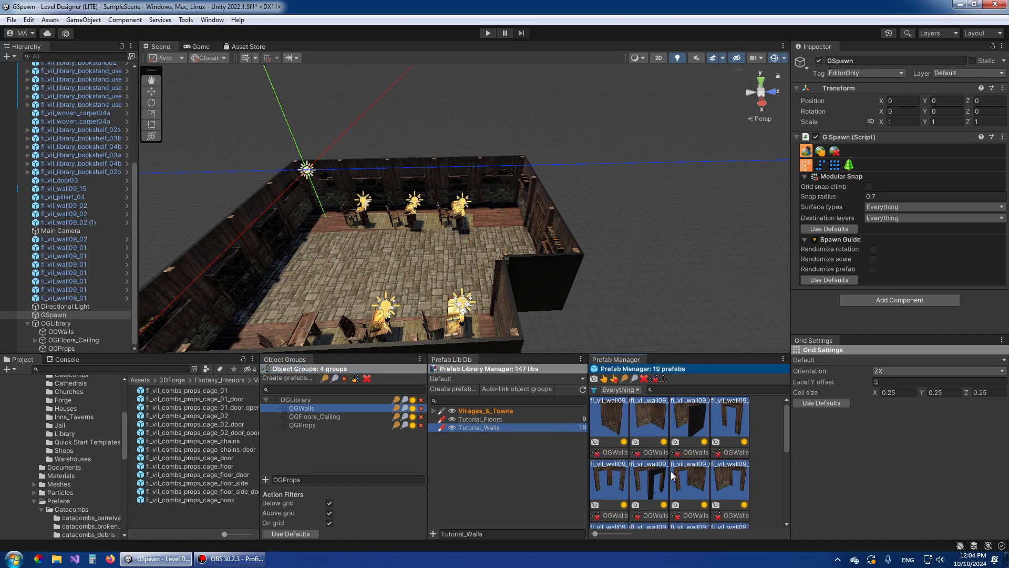
left_click(664, 382)
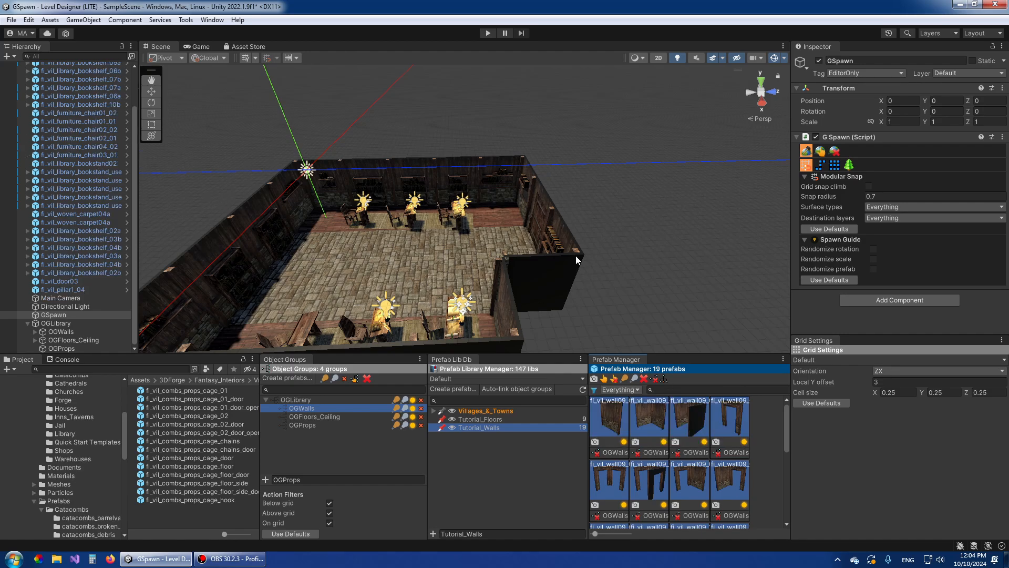
- Switch to object selection mode, select the pillar at the room's inner corner and find its prefab in the prefab manager
left_click_drag(578, 260, 528, 264, "alt")
right_click_drag(527, 263, 762, 263)
key("w")
key("a")
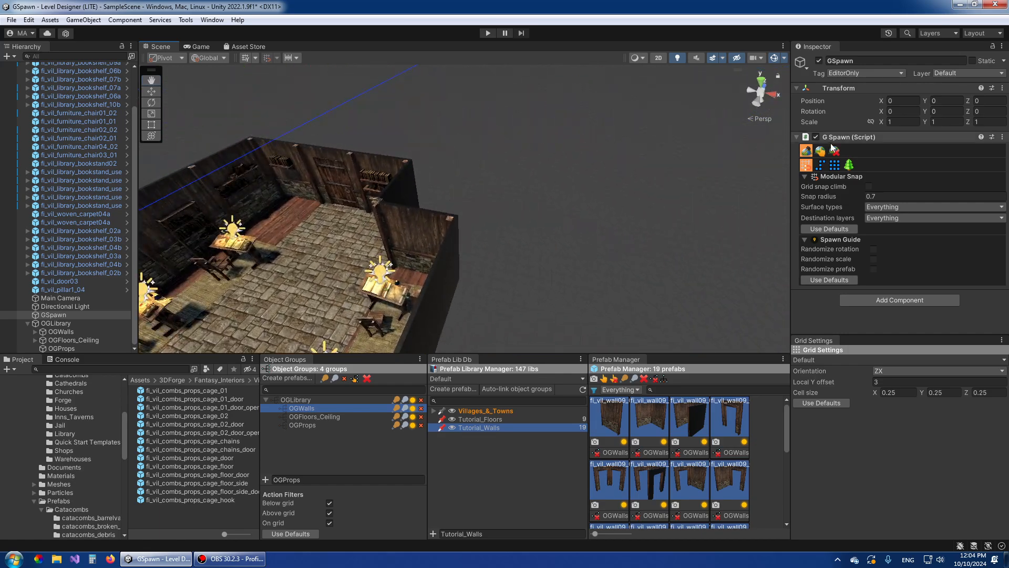
scroll(665, 504, "down", 5)
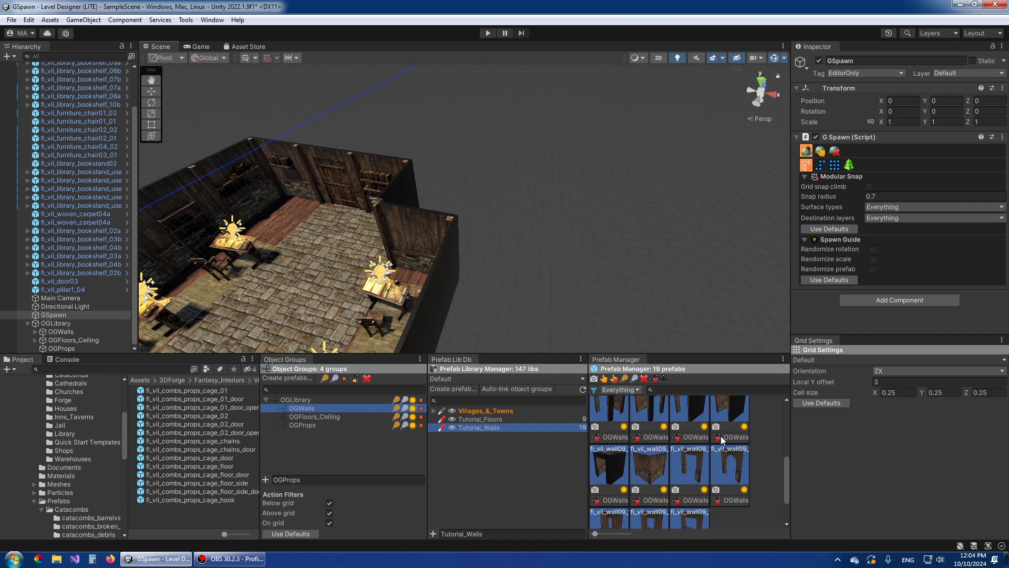
left_click(820, 151)
right_click_drag(458, 230, 586, 230)
key("w")
right_click_drag(463, 247, 500, 256)
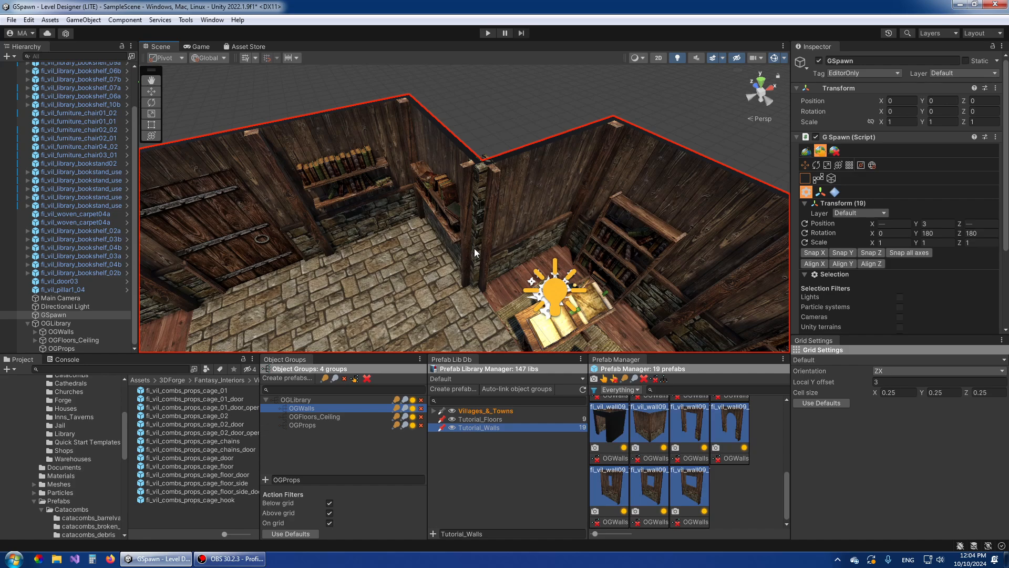
left_click(475, 248)
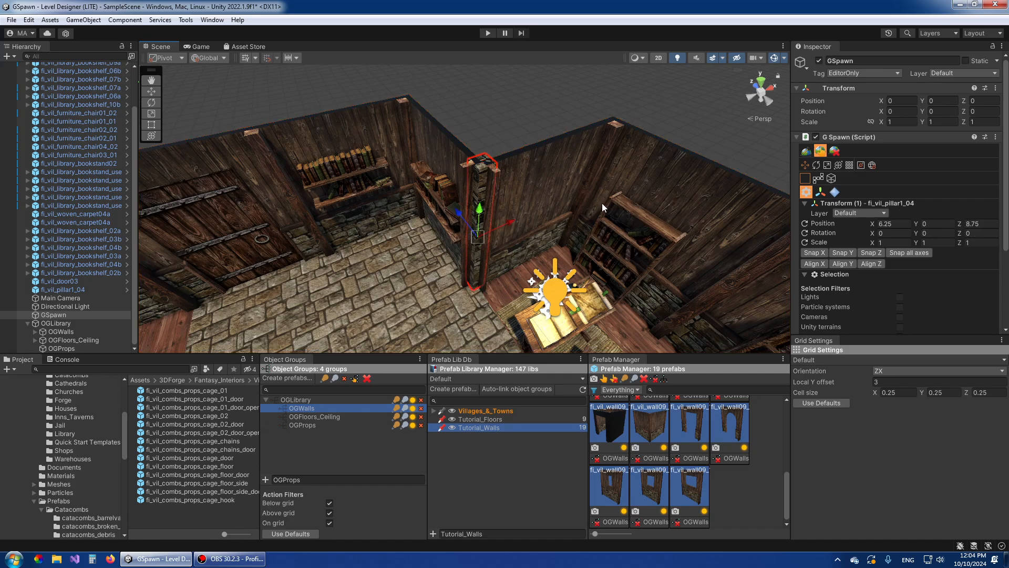
key("shift+c")
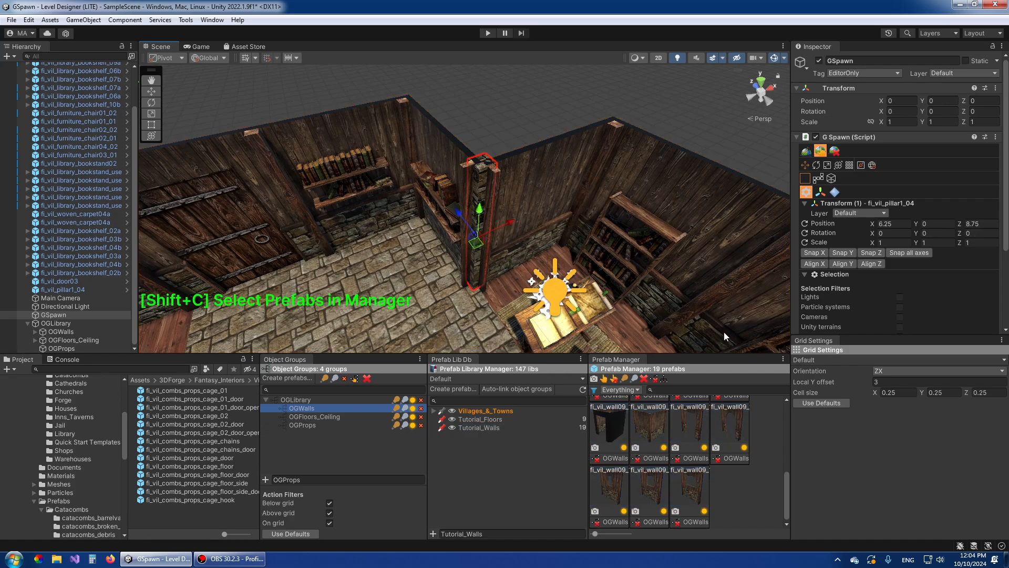
- Link every prefab in the selected pillar's library to OGWalls and move the existing pillar into that object group
left_click(433, 411)
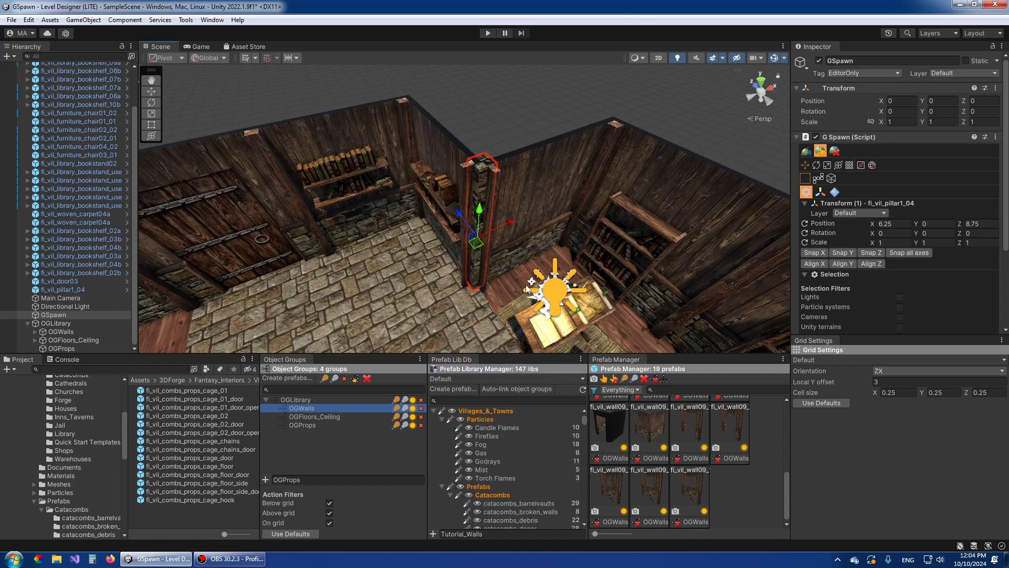
key("shift+c")
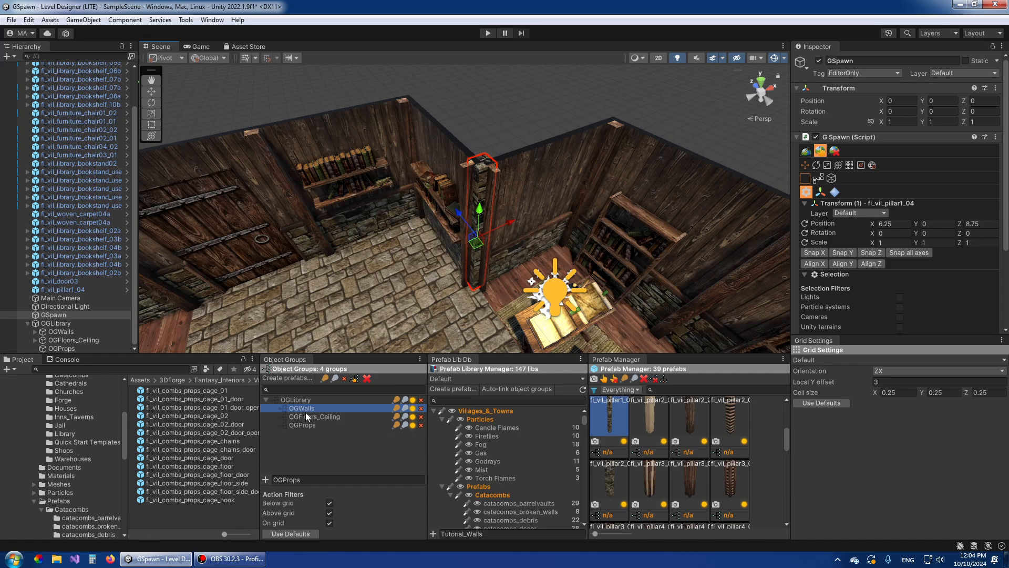
left_click(610, 421)
key("ctrl+a")
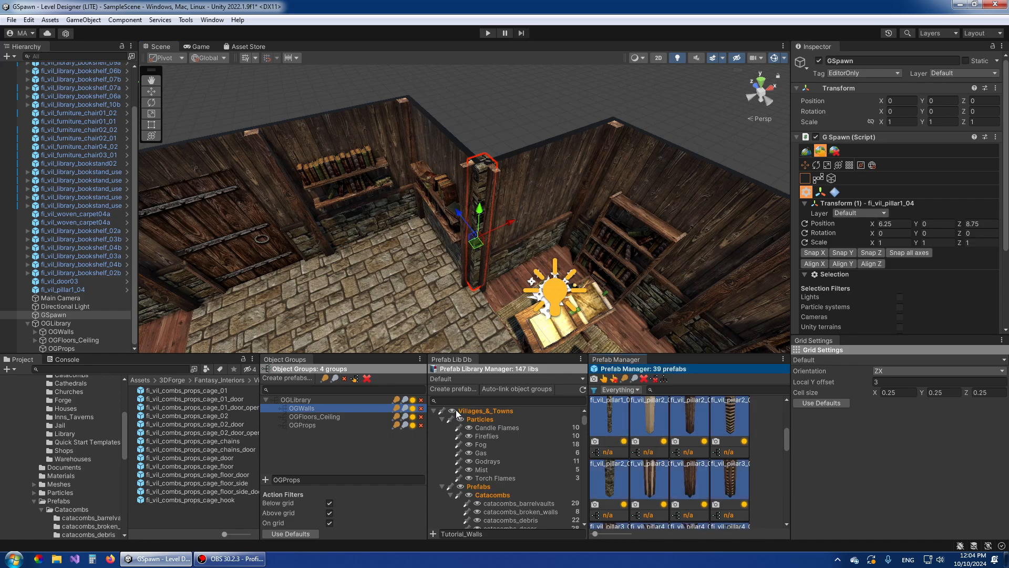
left_click(300, 409)
left_click_drag(300, 409, 659, 422)
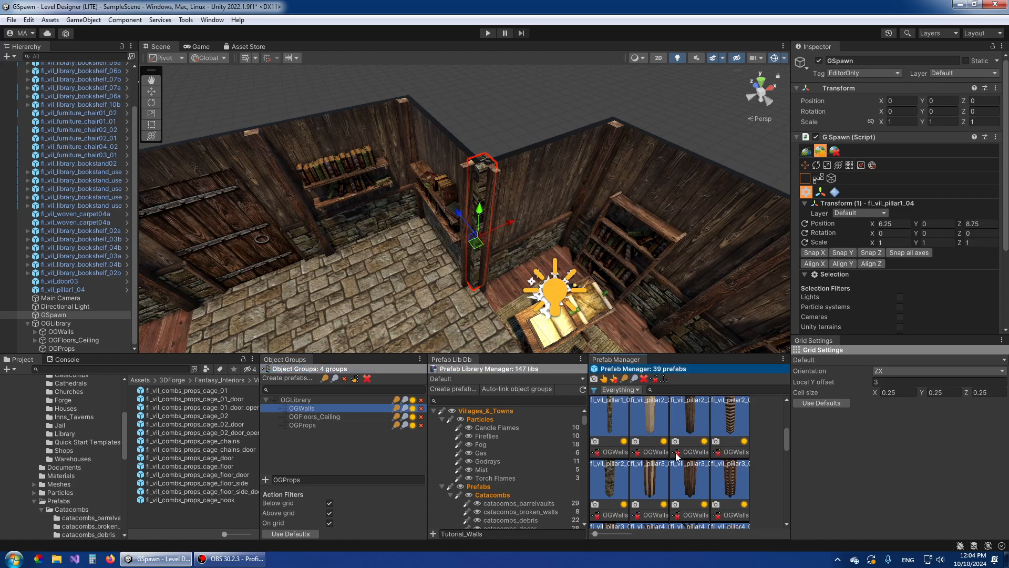
left_click(666, 382)
- Deactivate the children of the OGWalls and OGFloors_Ceiling groups to isolate the props in the scene
right_click_drag(570, 160, 545, 225)
key("s")
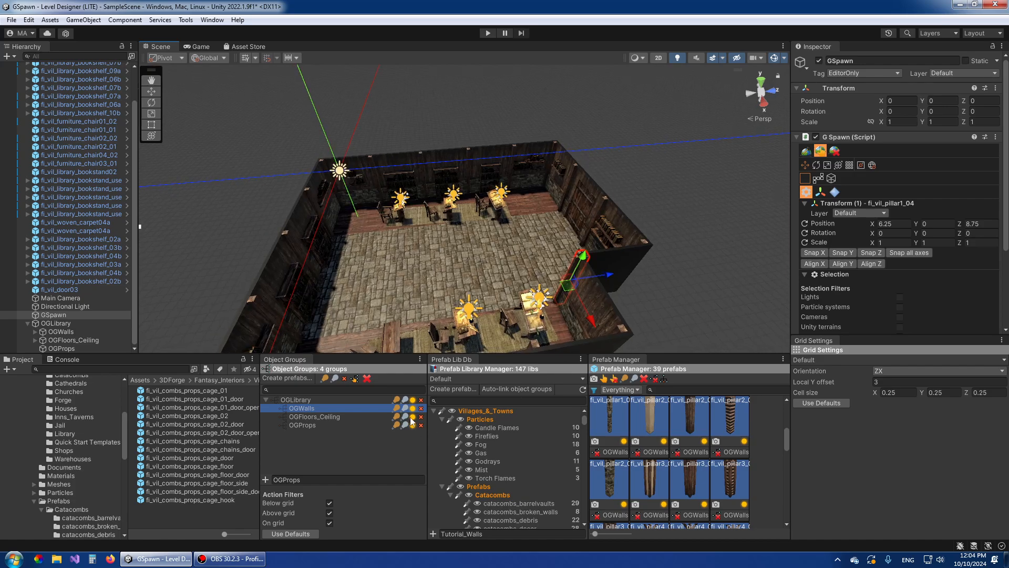
right_click_drag(503, 261, 483, 252)
key("w")
key("s")
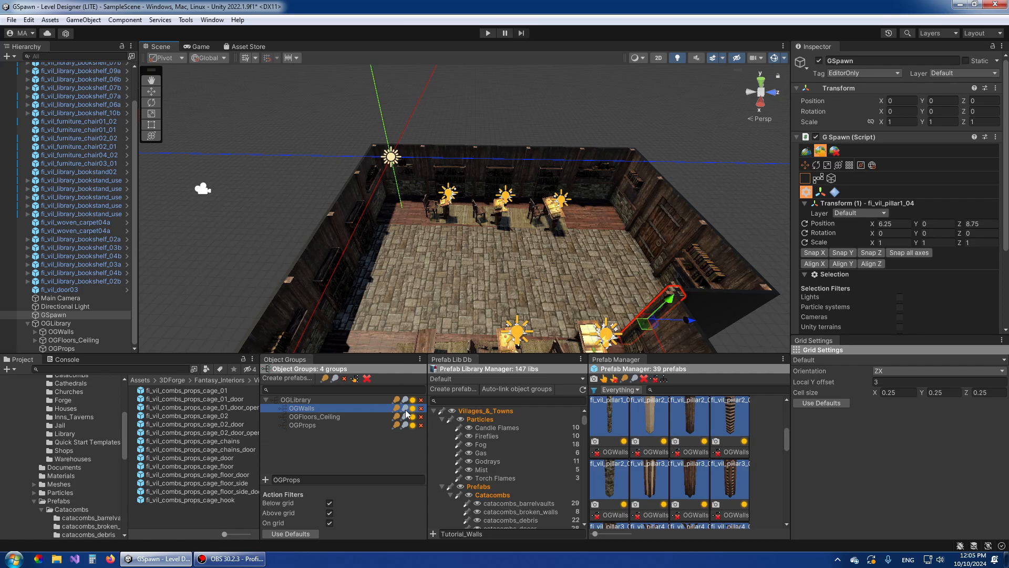
left_click(405, 409)
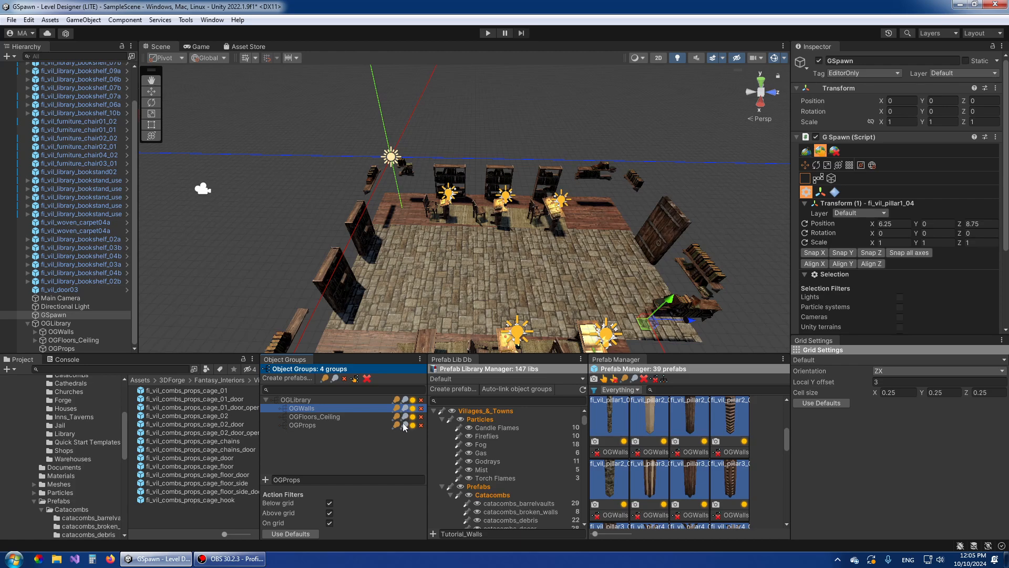
left_click(406, 418)
key("s")
right_click_drag(550, 249, 550, 251)
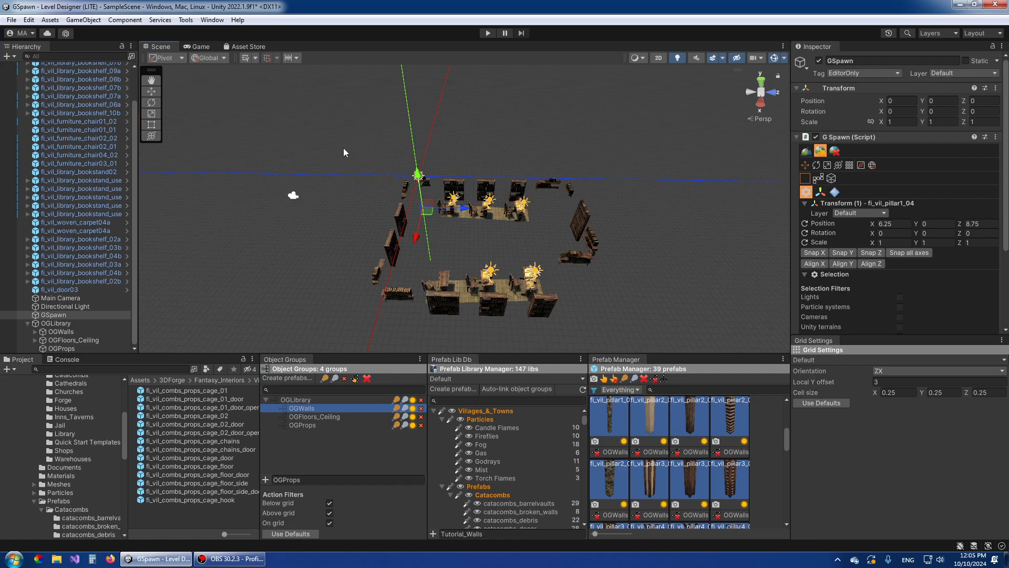
- Select all isolated props in the scene and find their source prefabs in the prefab manager
left_click_drag(343, 149, 650, 355)
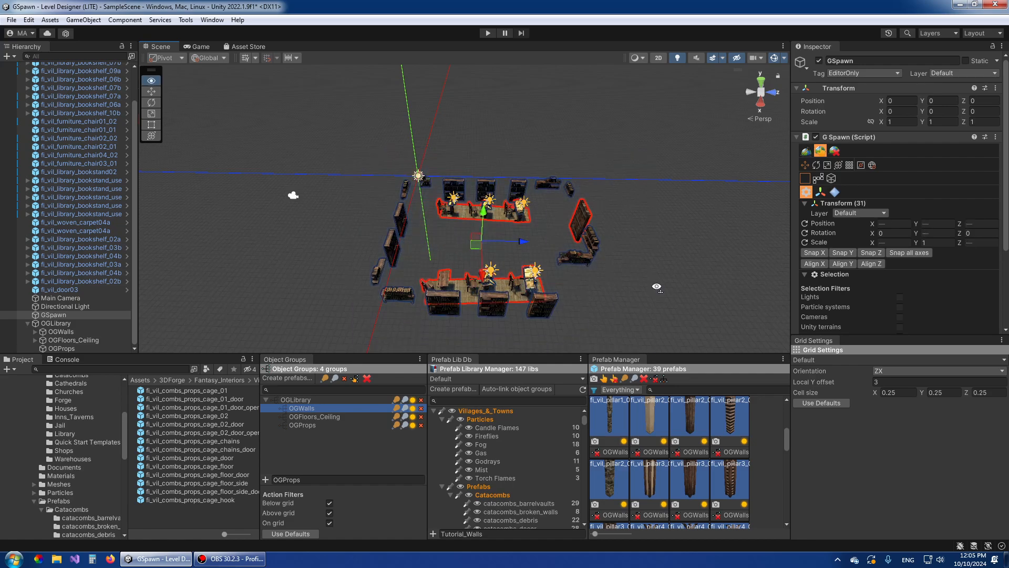
key("shift+c")
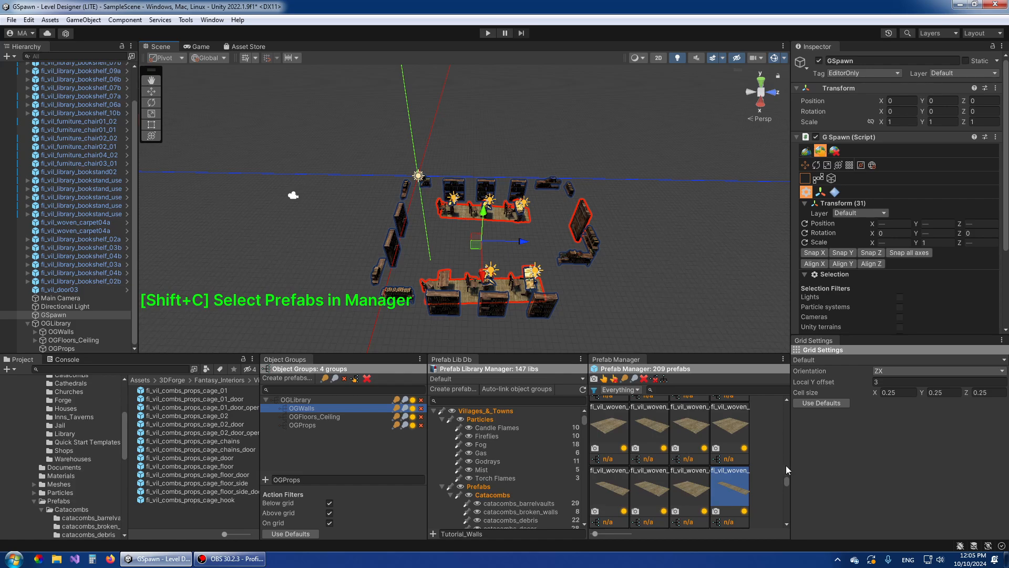
left_click_drag(784, 482, 799, 455)
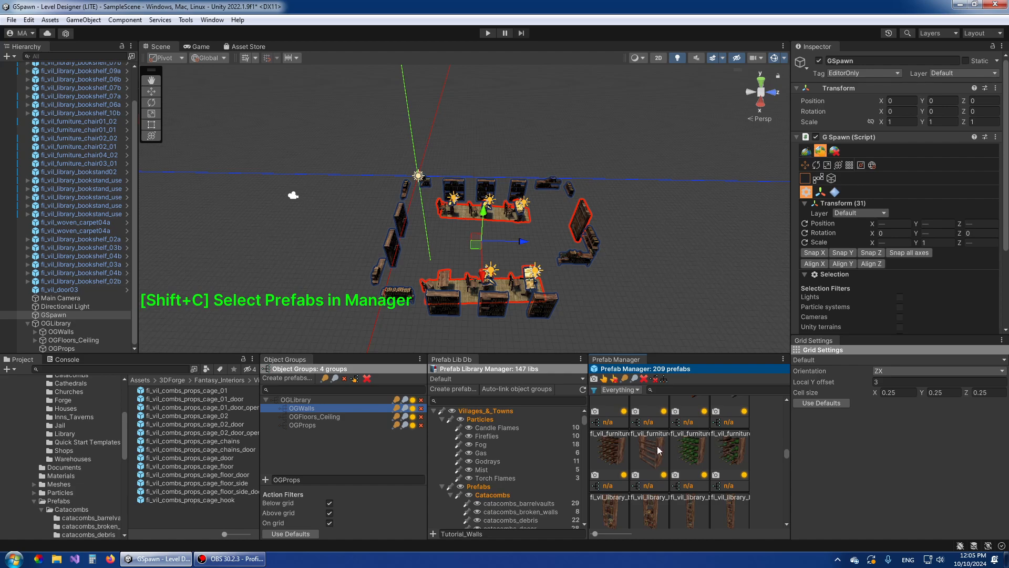
- Link all listed prop prefabs to the OGProps object group and move the existing props into it
key("ctrl+a")
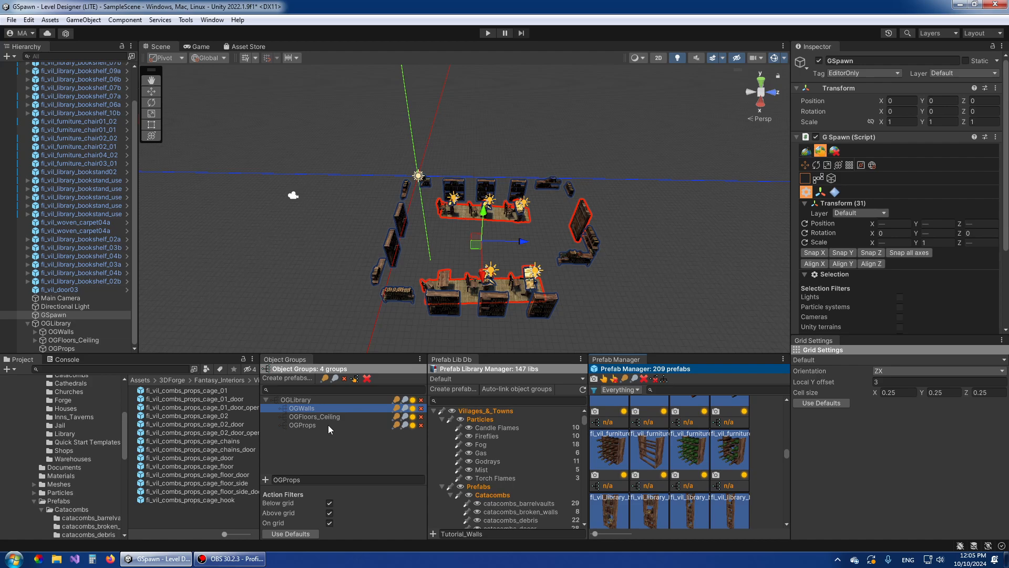
left_click(296, 424)
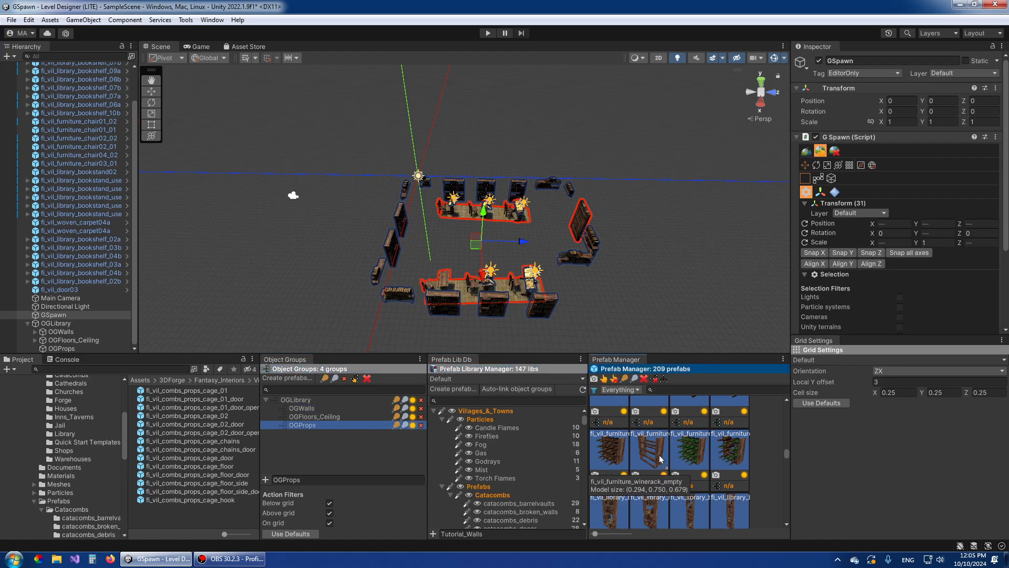
left_click(664, 379)
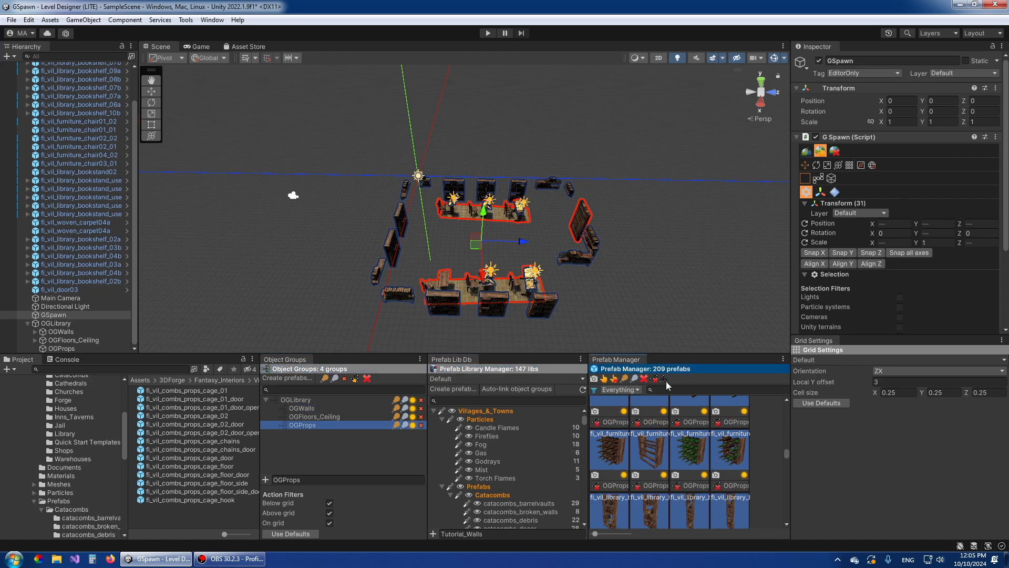
left_click(665, 381)
- Check the contents of OGWalls and OGFloors_Ceiling in the hierarchy, leaving both groups collapsed
left_click(34, 109)
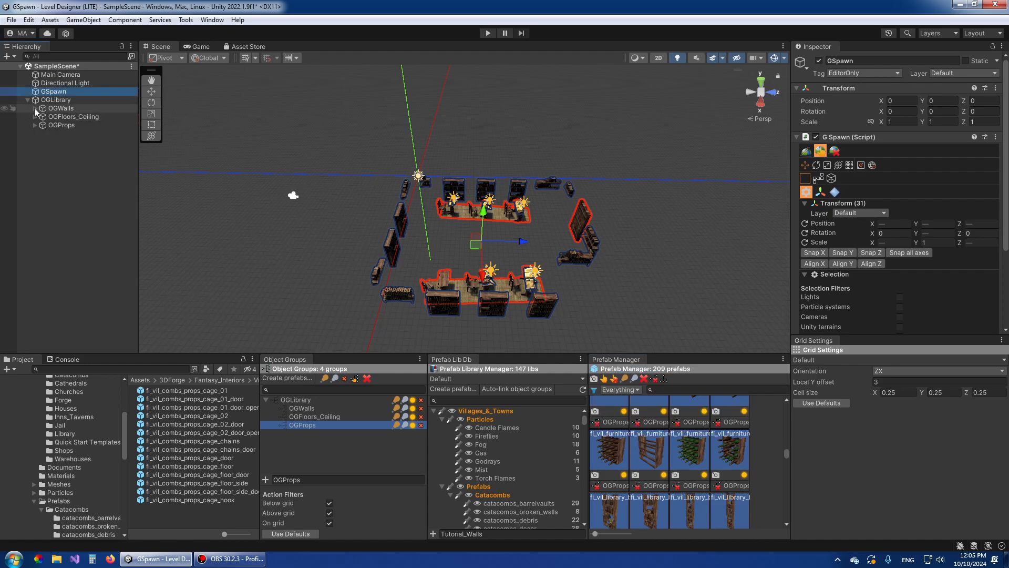
left_click(35, 109)
left_click(35, 116)
left_click(35, 116)
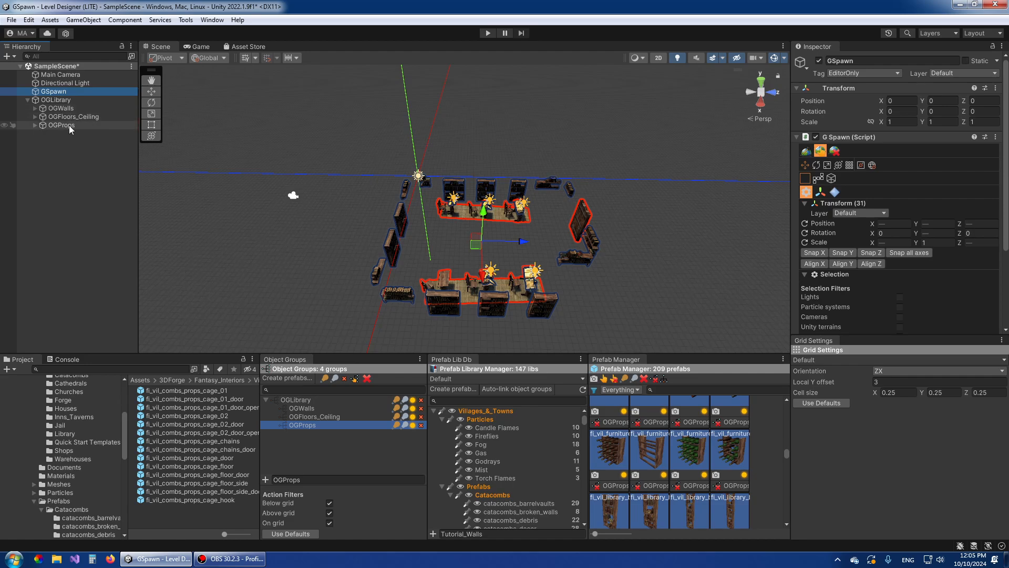
- Deactivate the OGProps children, then reactivate the children of OGProps, OGFloors_Ceiling and OGWalls
left_click(405, 424)
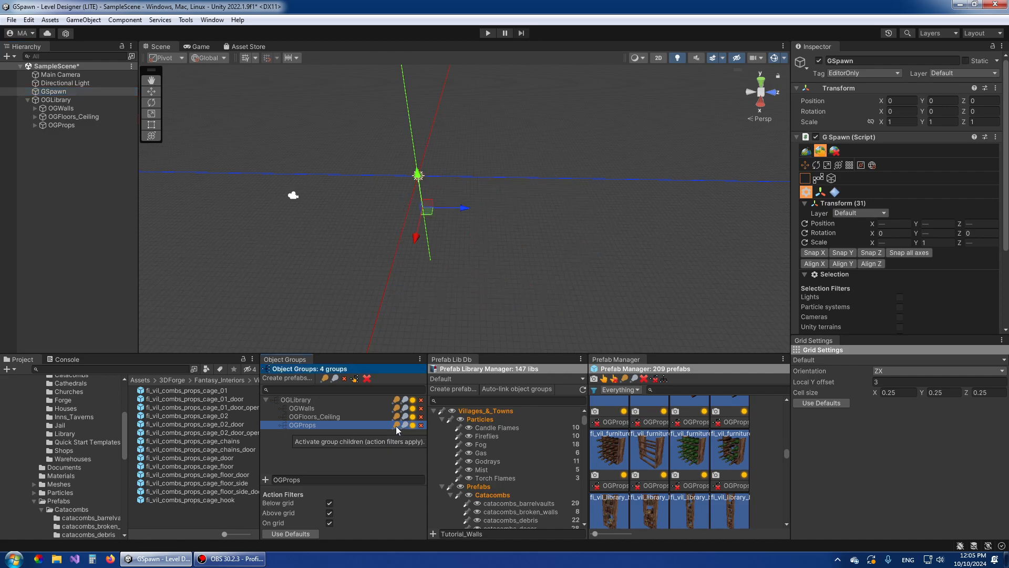
left_click(396, 424)
left_click(396, 417)
left_click(396, 408)
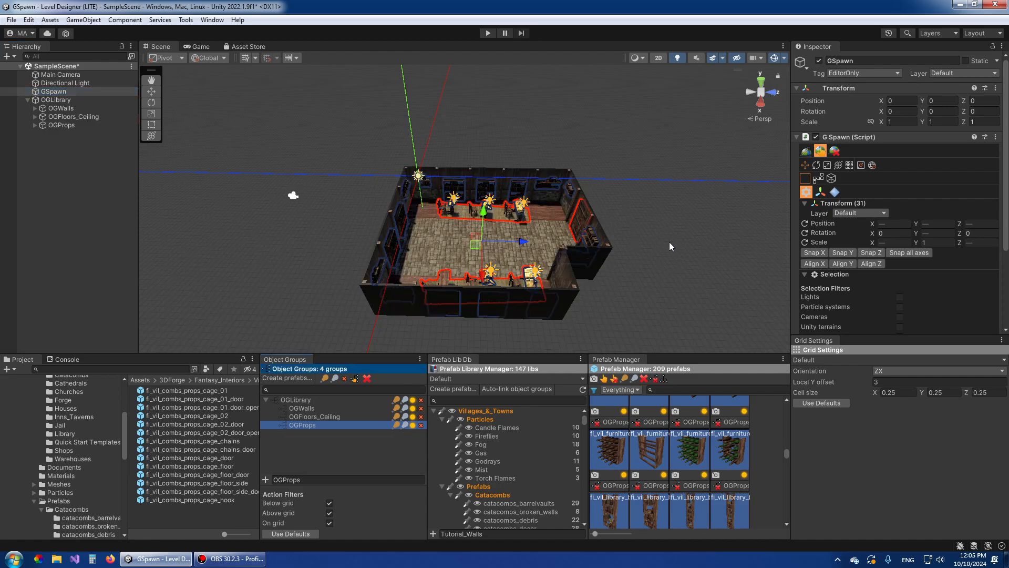
- Switch to object spawn mode with surface-snapped prop spawning and choose the fi_vil_furniture_winerack_green prefab
key("d")
right_click_drag(670, 243, 727, 262)
key("w")
key("s")
left_click(806, 152)
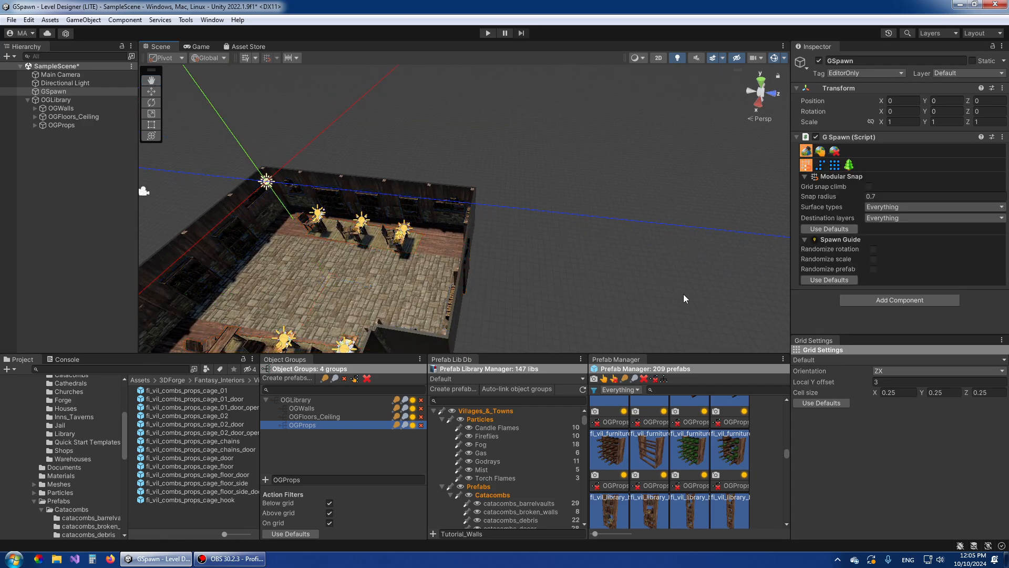
middle_click_drag(684, 295, 655, 288)
left_click(851, 166)
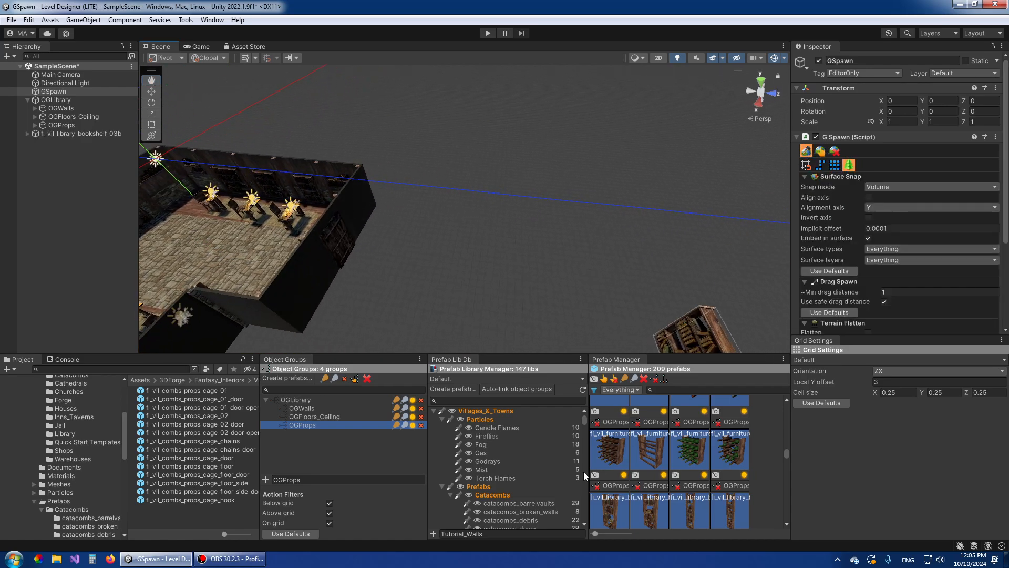
left_click(684, 453)
right_click_drag(460, 181, 421, 240)
key("w")
key("s")
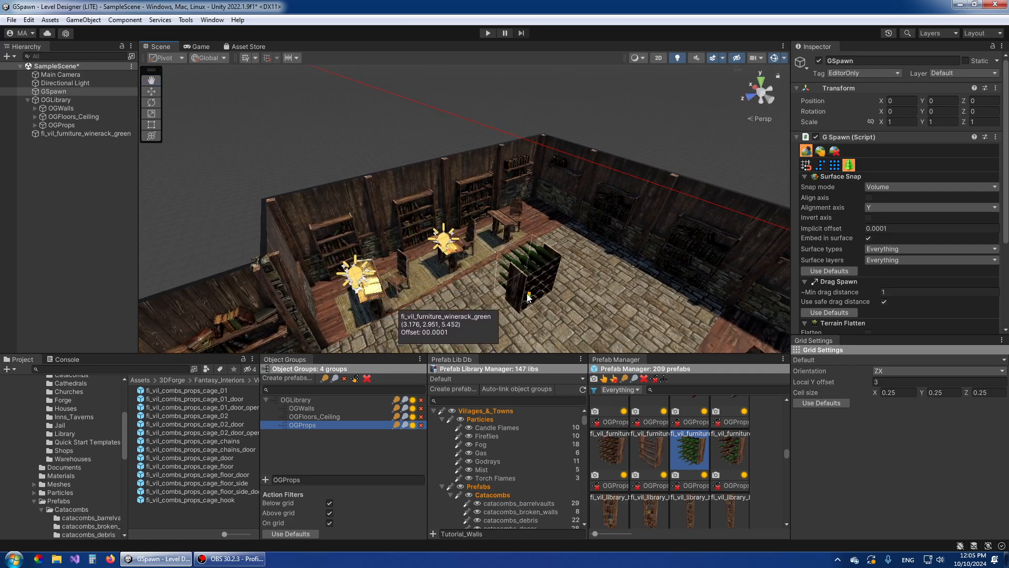
- Snap the grid to the stone floor and place the green wine rack, rotated around Y, in the room corner at about X 7.4, Z -0.9
key("g")
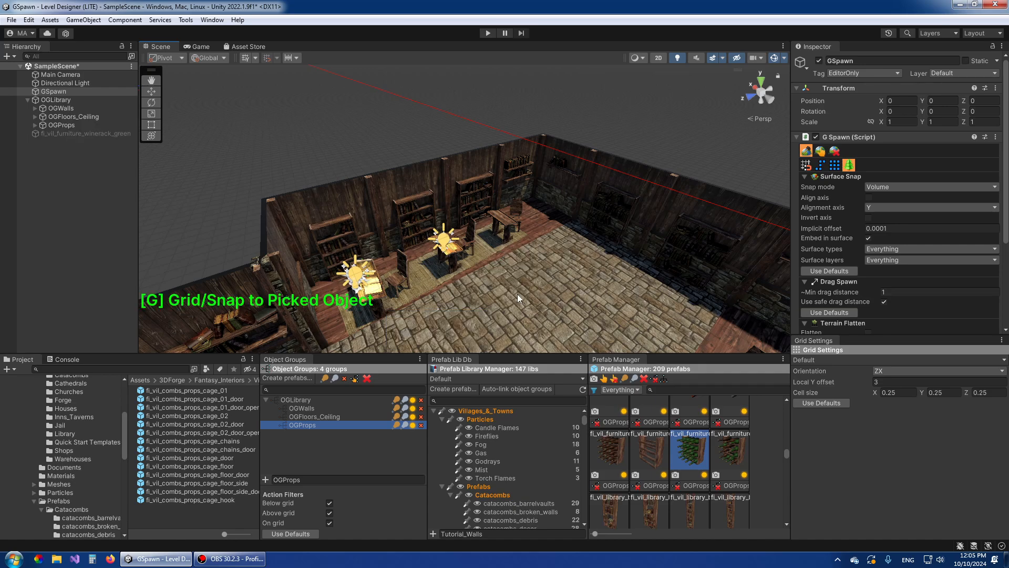
left_click(517, 294)
right_click_drag(549, 282, 515, 271)
key("w")
key("y")
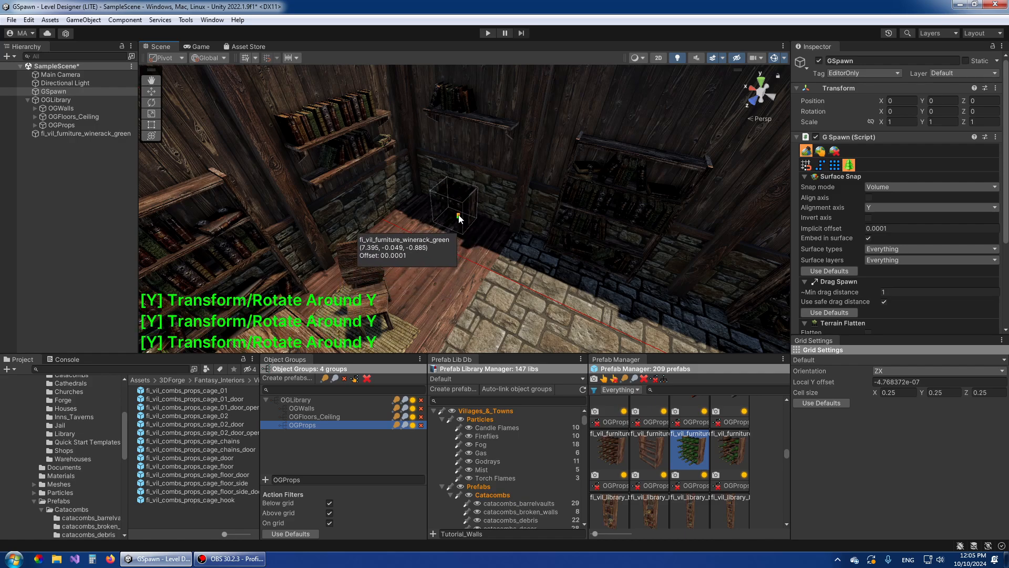
left_click(459, 216)
- Examine the furnished room and OGProps' children in the hierarchy, leaving the group collapsed
scroll(550, 279, "down", 5)
right_click_drag(609, 311, 357, 289)
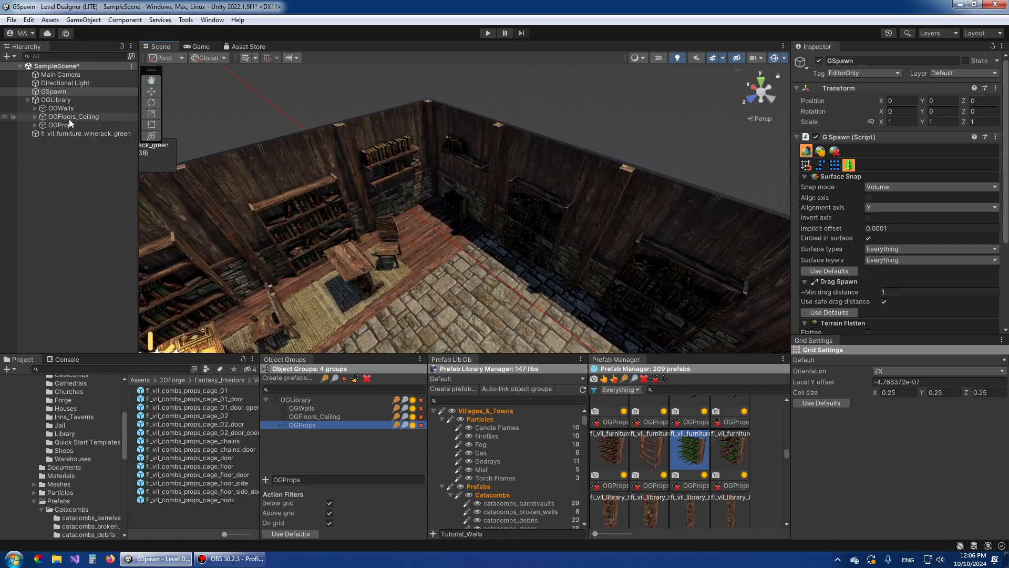
left_click(35, 125)
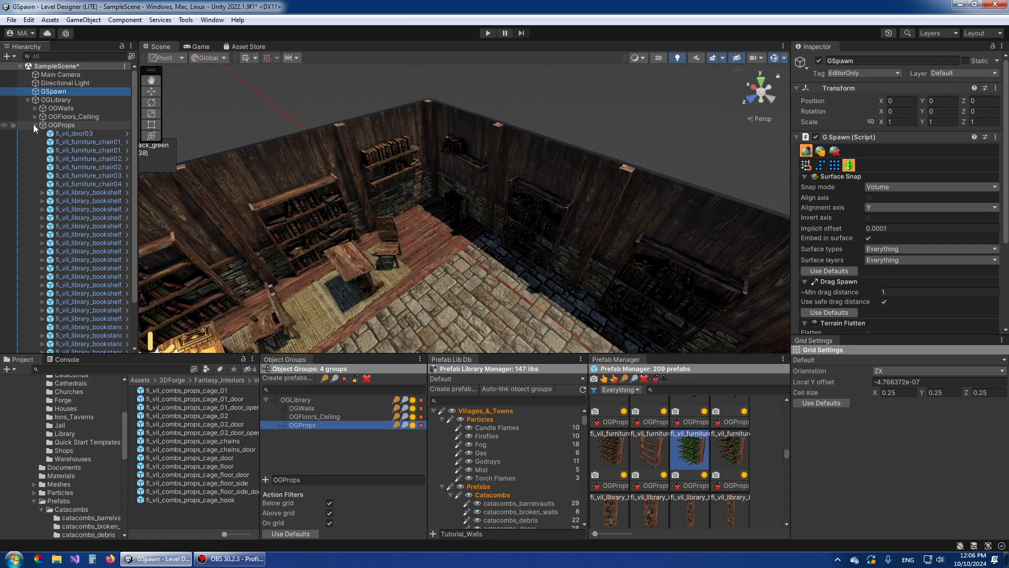
left_click(34, 125)
mouse_move(495, 273)
right_mouse_down()
mouse_move(546, 275)
mouse_move(497, 249)
mouse_move(559, 195)
mouse_move(524, 274)
mouse_move(512, 274)
right_mouse_up()
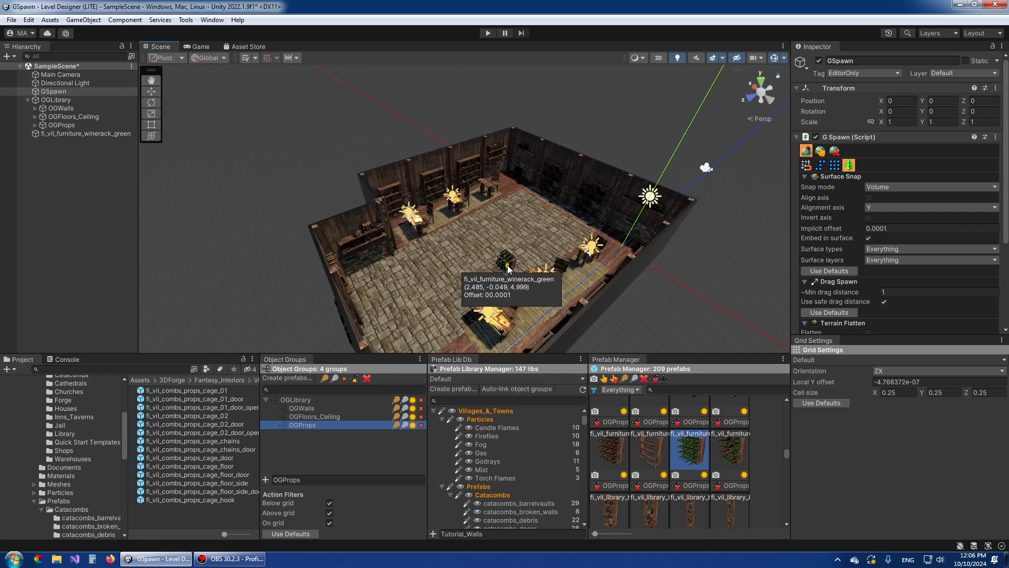